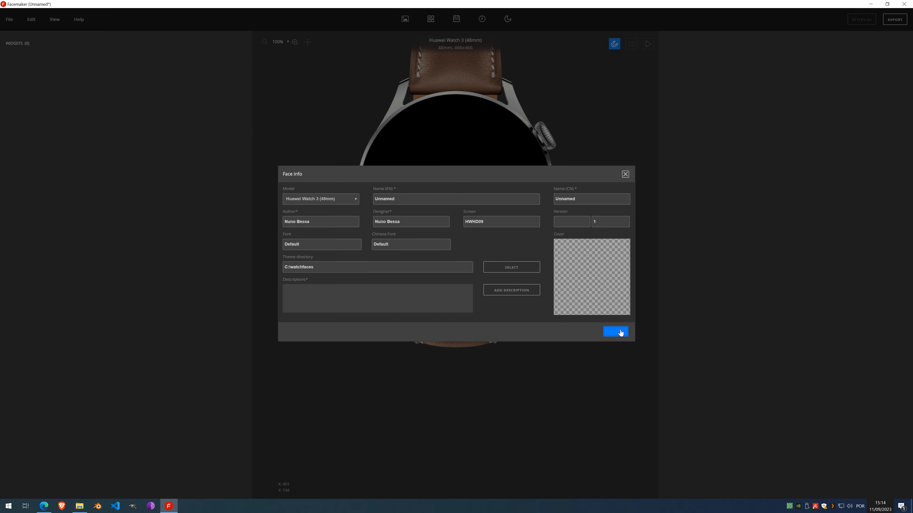
# - Accept the face info and add a background containing an image placed at X 0, Y 0
pyautogui.click(615, 331)
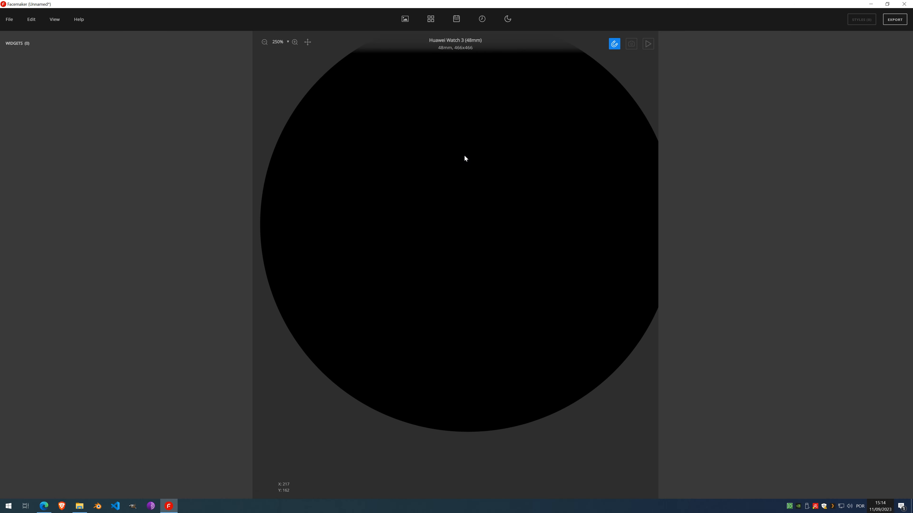
pyautogui.scroll(2, 474, 141)
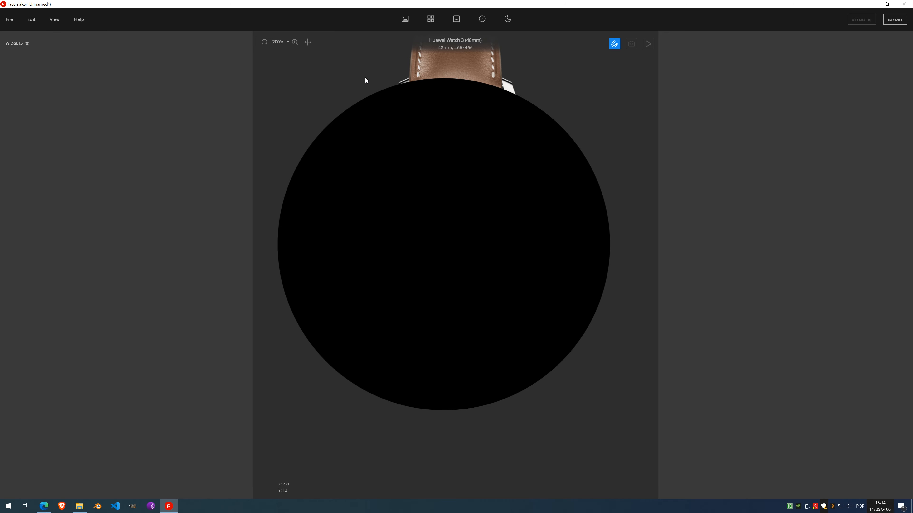
pyautogui.click(405, 19)
pyautogui.click(208, 62)
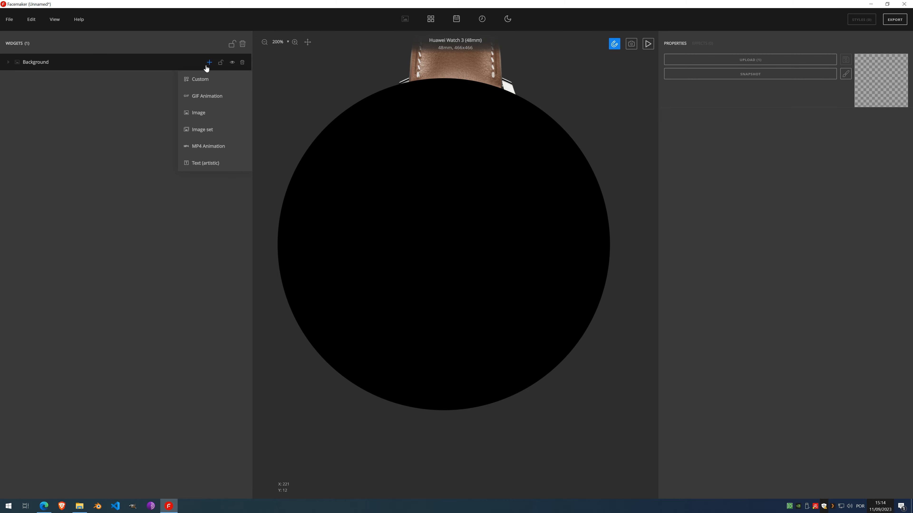
pyautogui.click(204, 114)
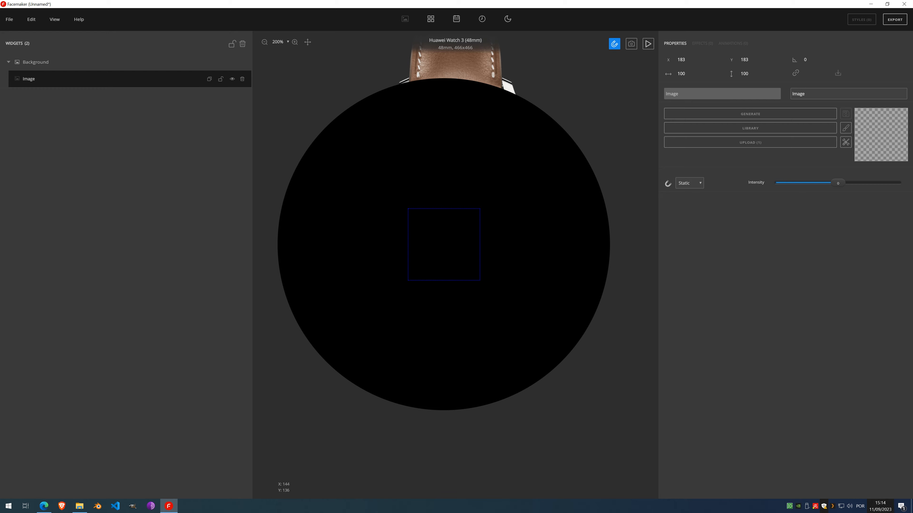
pyautogui.moveTo(451, 246); pyautogui.dragTo(271, 75)
# - Generate a gradient for the background image and set its size to 466 by 466
pyautogui.click(753, 116)
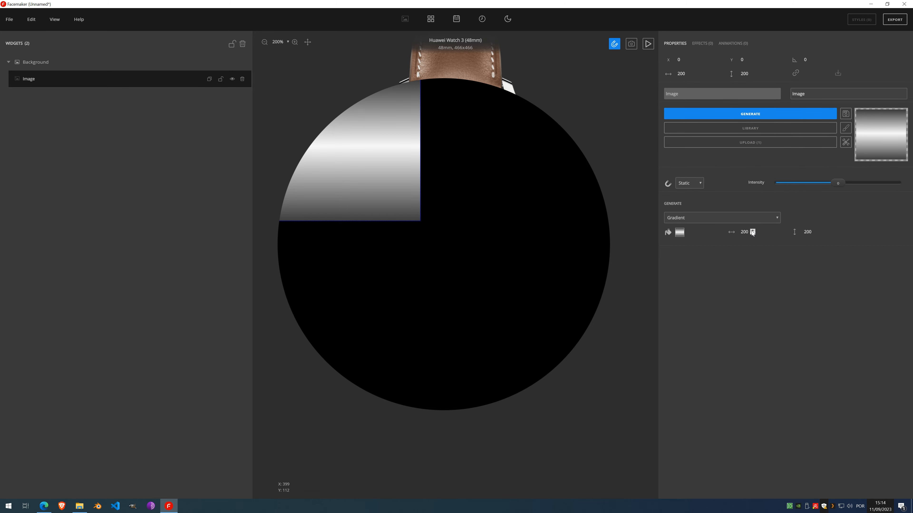
pyautogui.write('466')
pyautogui.press('Tab')
pyautogui.write('466')
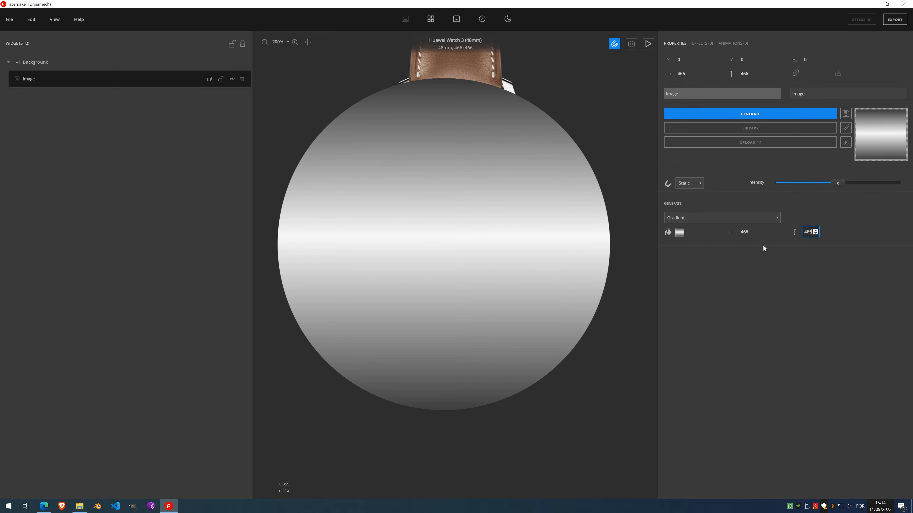
pyautogui.scroll(-2, 458, 217)
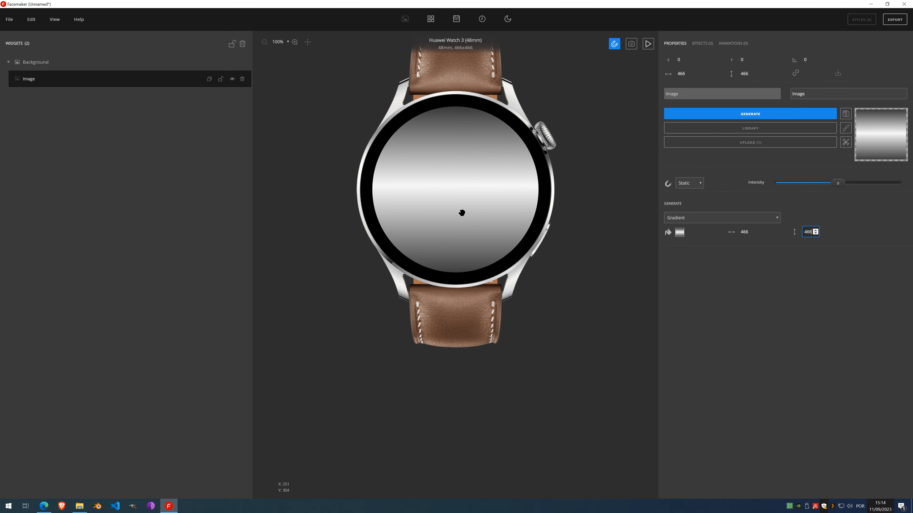
pyautogui.scroll(2, 462, 212)
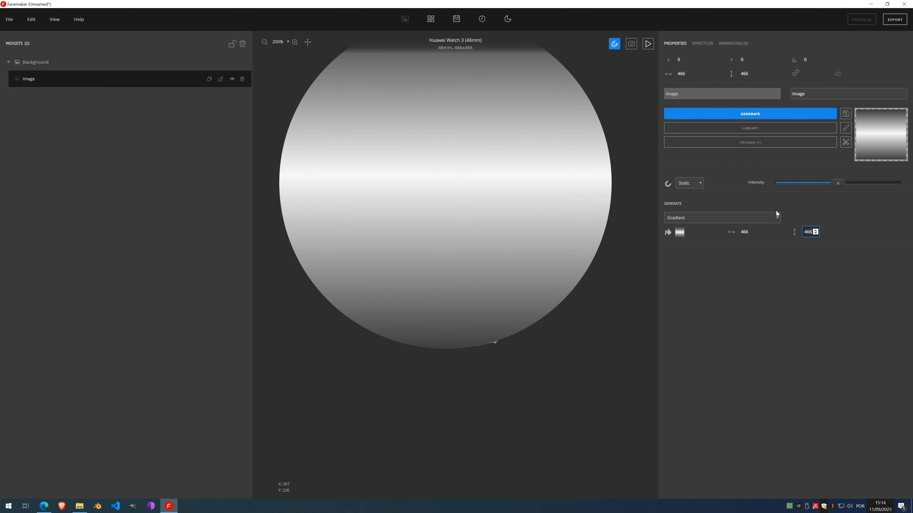
pyautogui.click(679, 232)
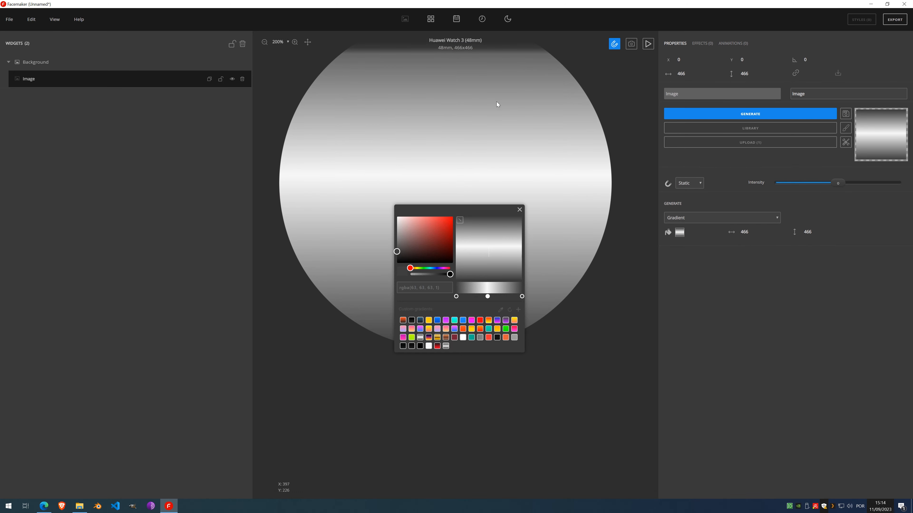
pyautogui.click(519, 209)
pyautogui.scroll(-2, 552, 153)
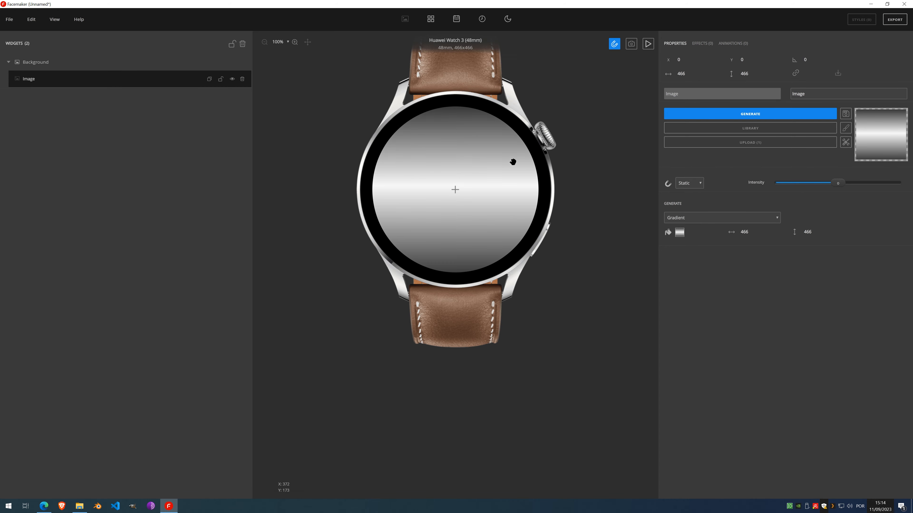
# - Add a Pattern effect with Hexagons to the gradient image and set both Scale X and Scale Y to 10
pyautogui.click(702, 44)
pyautogui.click(688, 65)
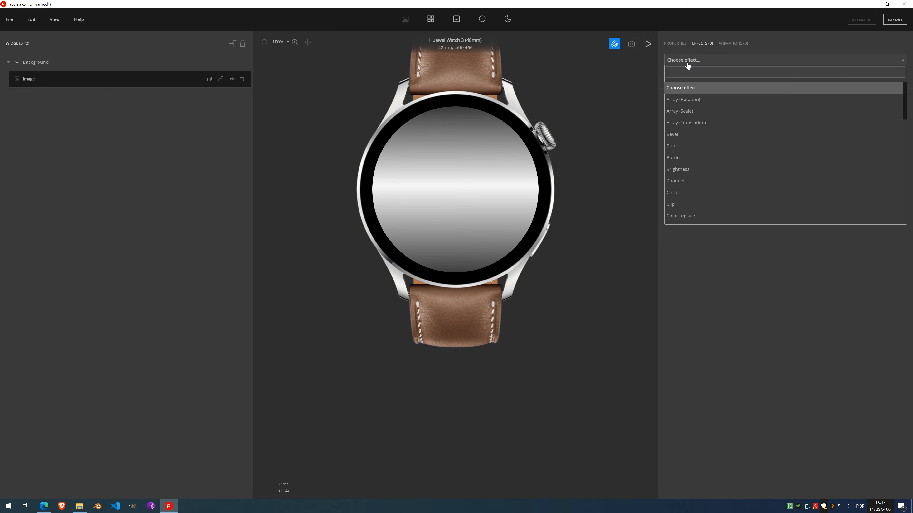
pyautogui.scroll(-3, 692, 202)
pyautogui.scroll(-2, 691, 191)
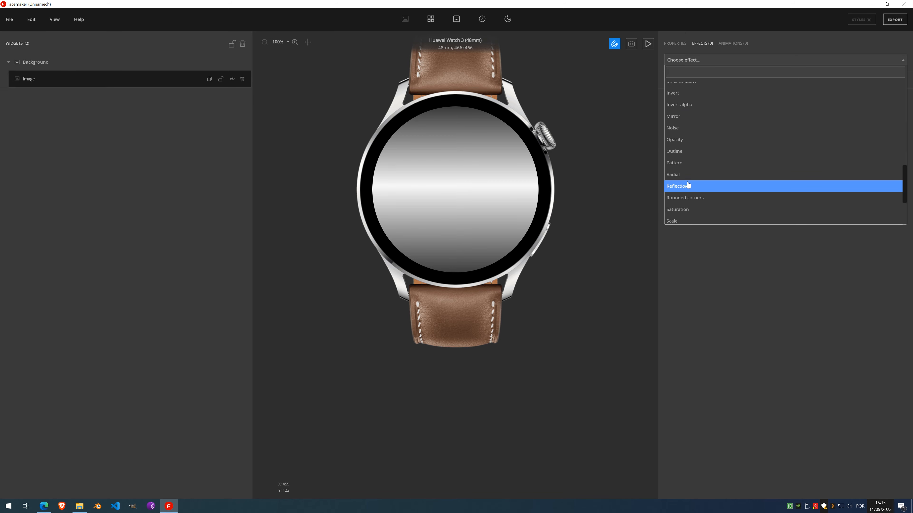
pyautogui.click(687, 162)
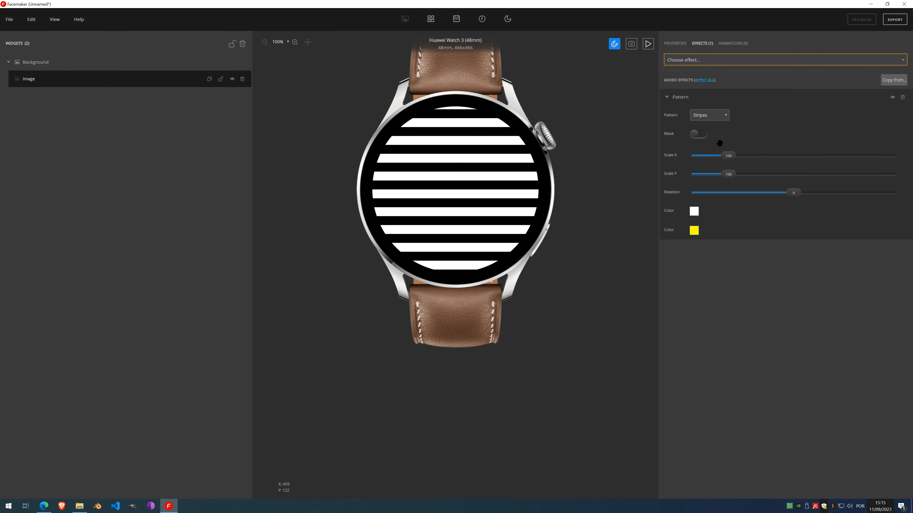
pyautogui.click(712, 116)
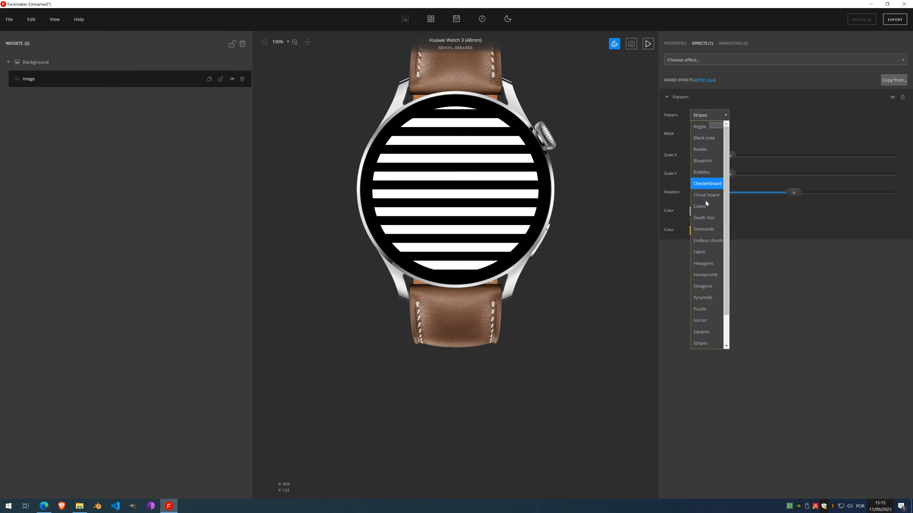
pyautogui.click(704, 264)
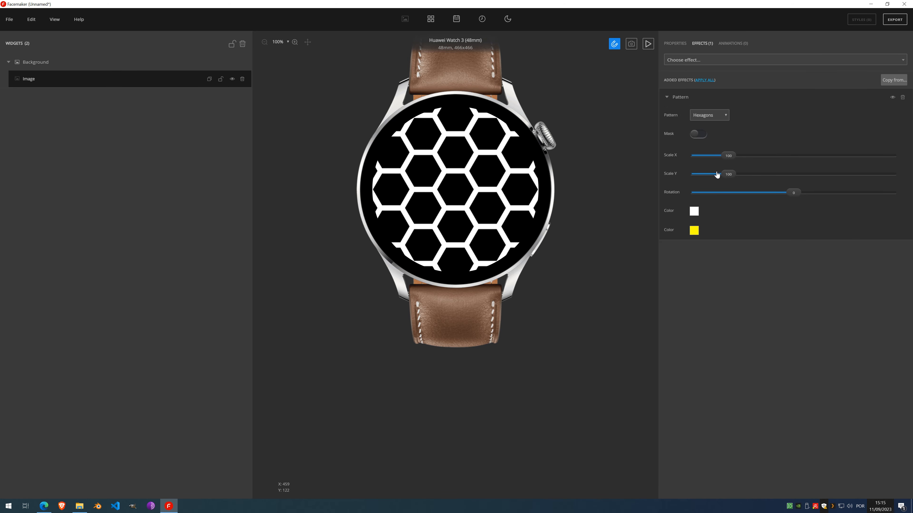
pyautogui.moveTo(728, 155); pyautogui.dragTo(663, 173)
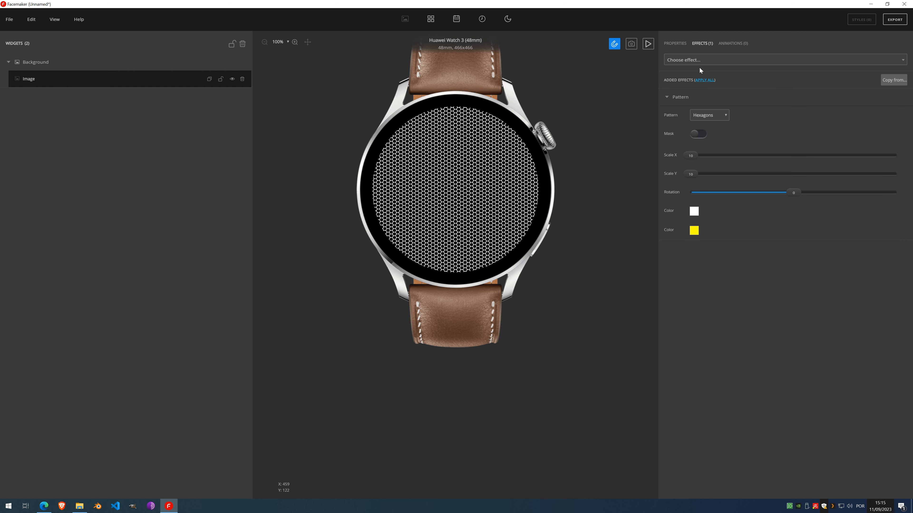
# - Add a Gradient effect to the hexagon image with dark grey end stops and a lighter centre stop of rgba(94, 94, 94, 1)
pyautogui.click(699, 60)
pyautogui.scroll(-3, 697, 147)
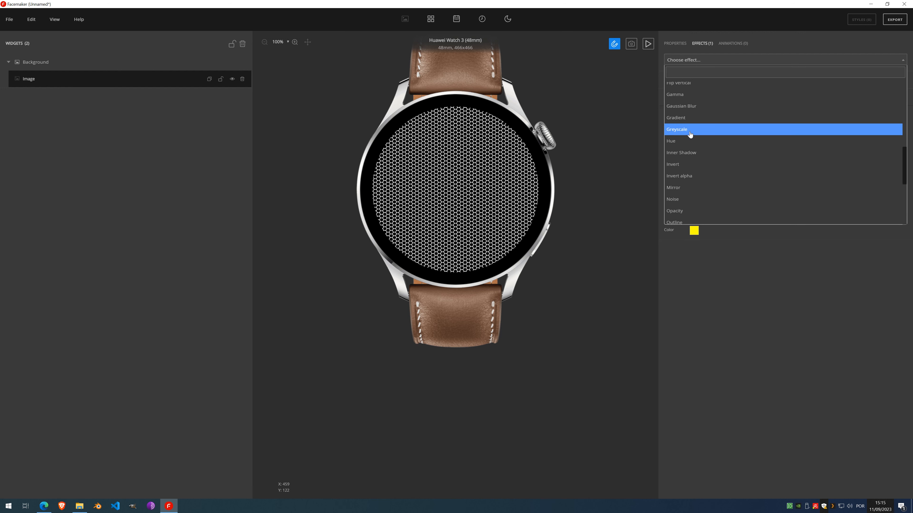
pyautogui.click(695, 117)
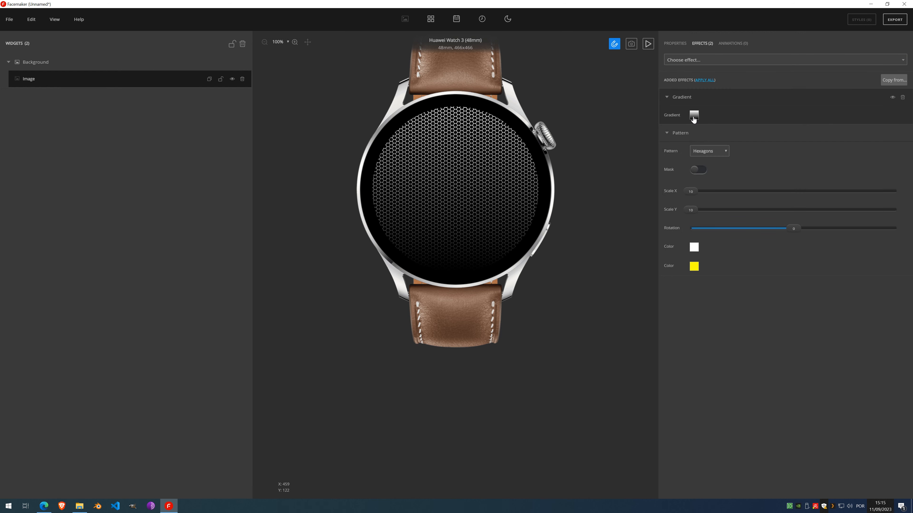
pyautogui.click(695, 115)
pyautogui.moveTo(440, 216); pyautogui.dragTo(55, 237)
pyautogui.click(189, 276)
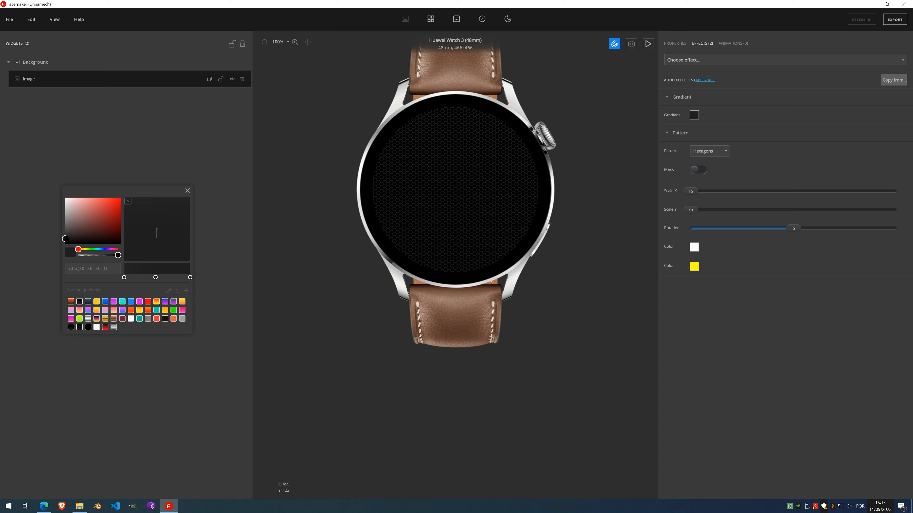
pyautogui.moveTo(64, 239); pyautogui.dragTo(63, 227)
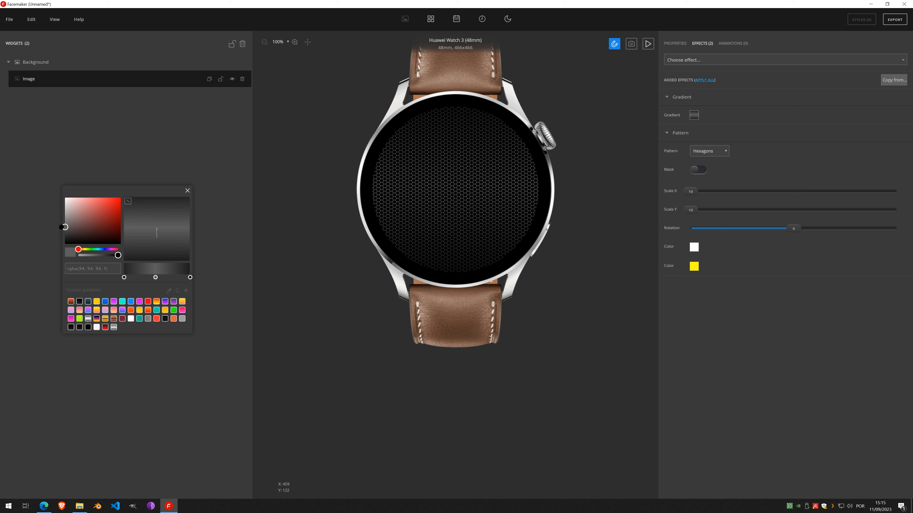
pyautogui.click(187, 191)
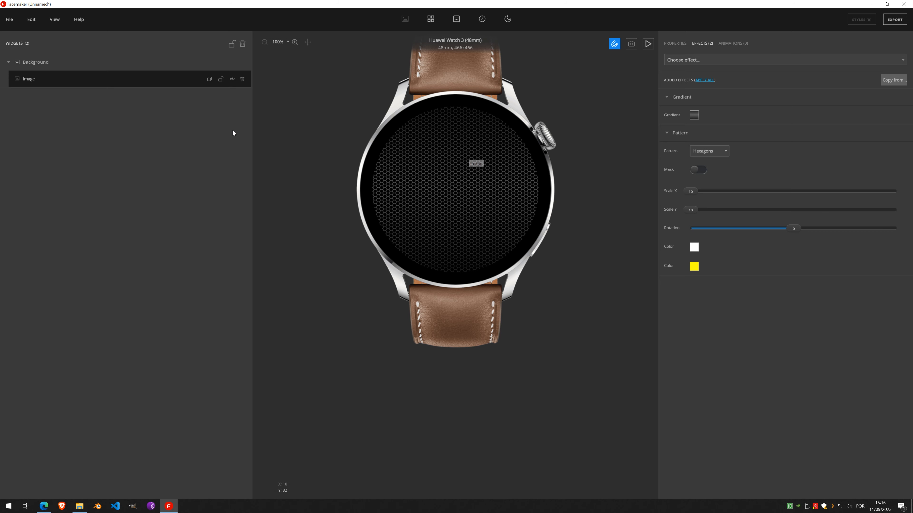
# - Add a second image to the background above the hexagon pattern image
pyautogui.click(208, 63)
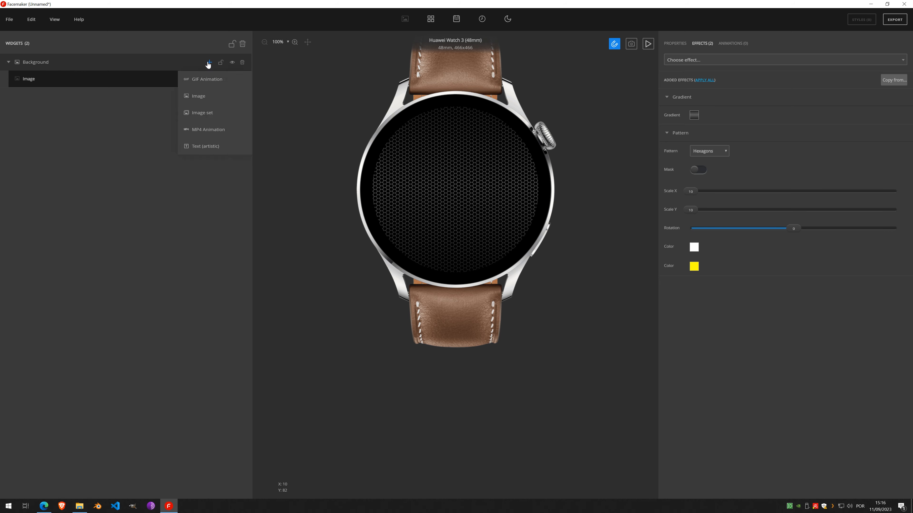
pyautogui.click(210, 102)
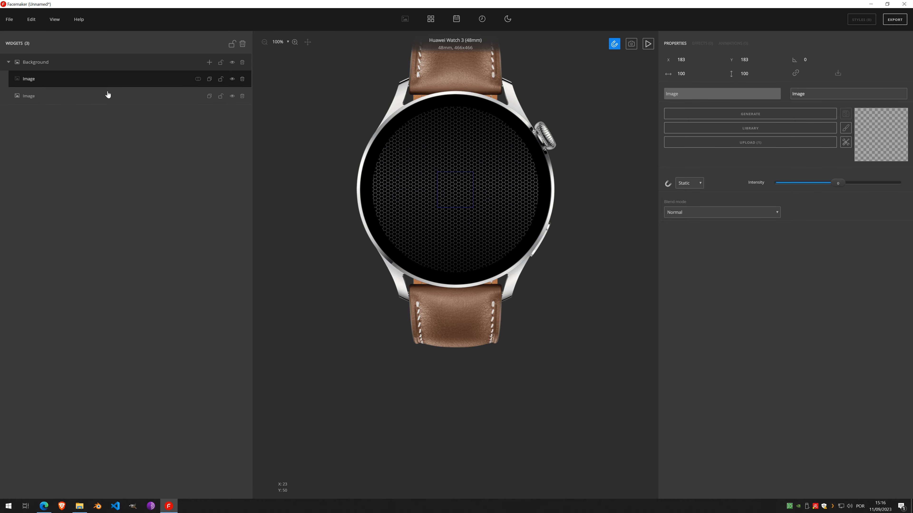
pyautogui.scroll(2, 455, 189)
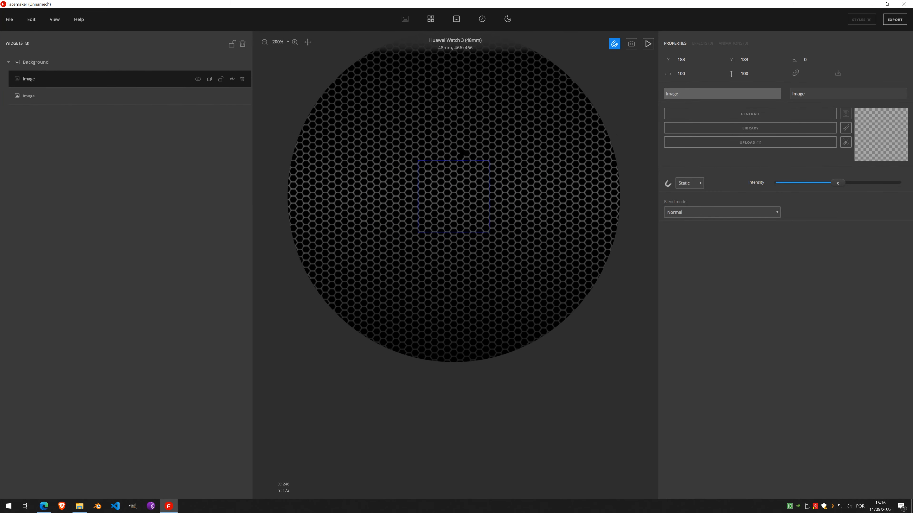
# - Show the grid and draw a straight-sided vector outline open on the right, spanning about X 127 to 235 and Y 134 to 233
pyautogui.press('g')
pyautogui.click(845, 129)
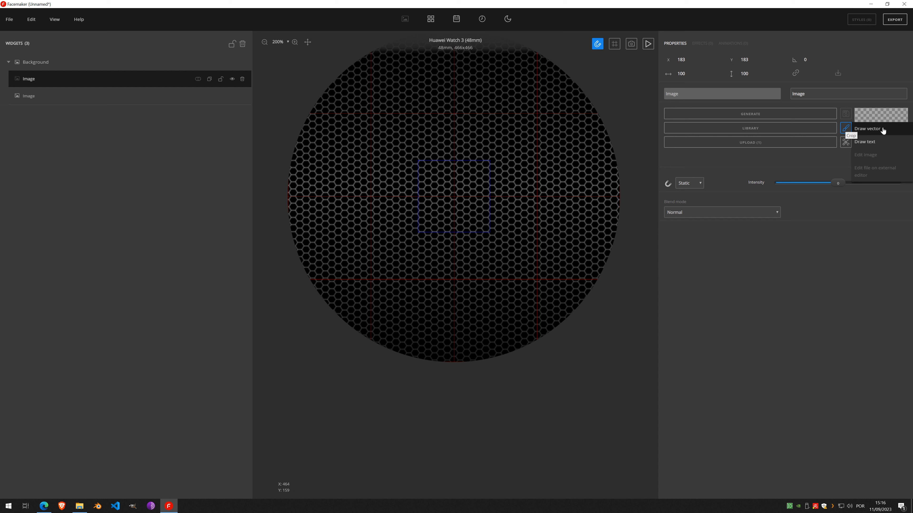
pyautogui.click(872, 133)
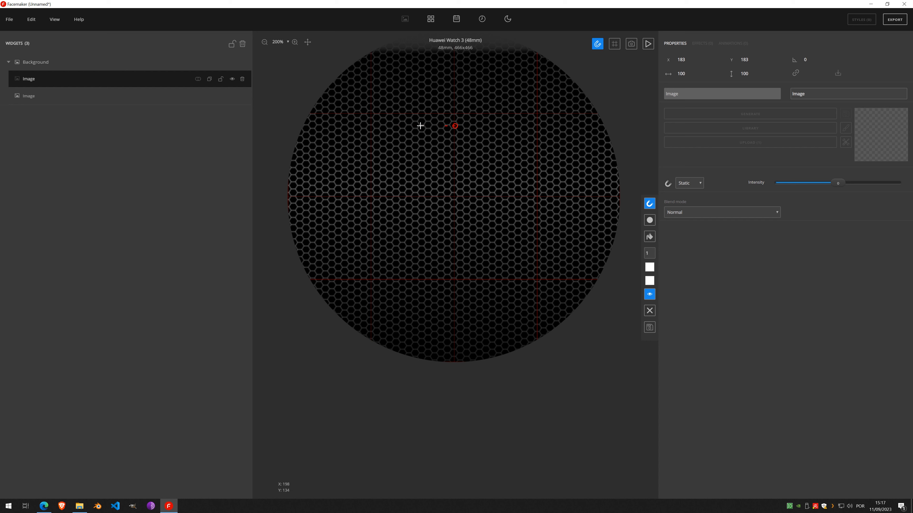
pyautogui.click(378, 126)
pyautogui.click(378, 195)
pyautogui.click(455, 196)
pyautogui.click(378, 197)
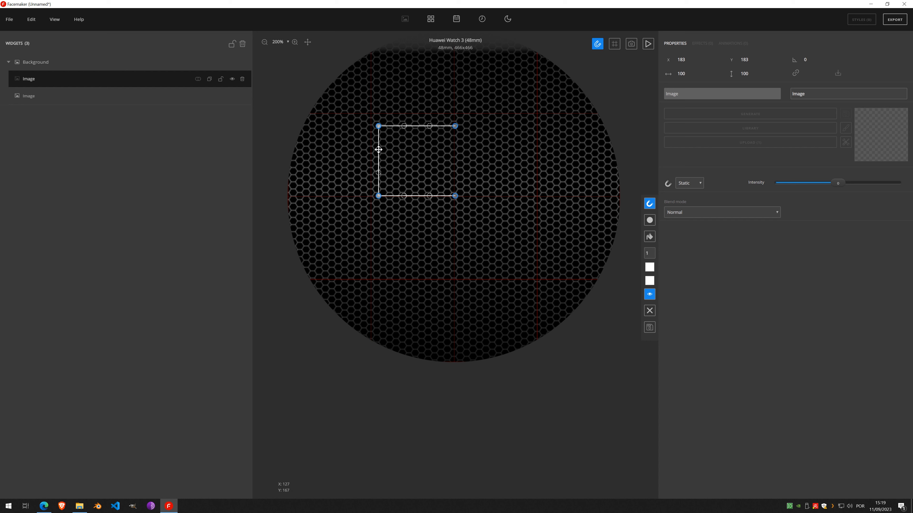
# - Bend the outline's left segment outward into a rounded end using its two curve handles
pyautogui.moveTo(379, 149); pyautogui.dragTo(338, 129)
pyautogui.click(379, 172)
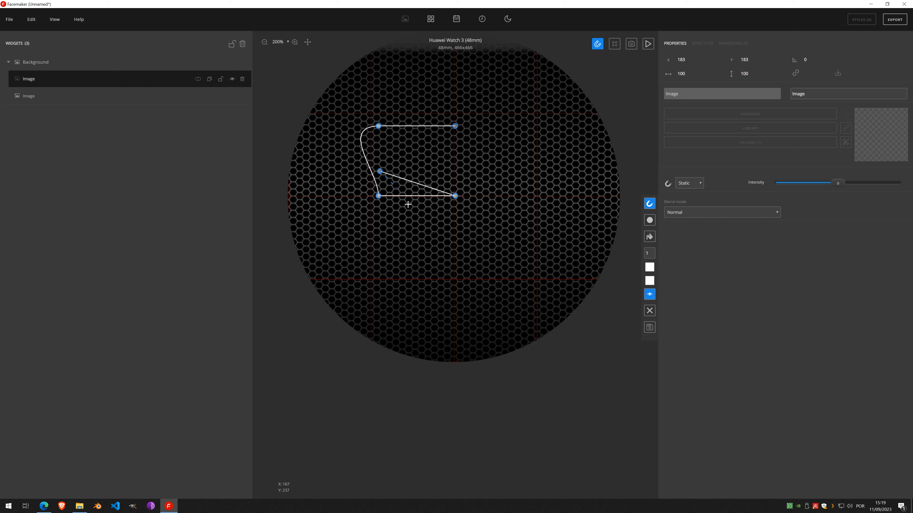
pyautogui.click(380, 172)
pyautogui.click(379, 195)
pyautogui.moveTo(378, 172); pyautogui.dragTo(335, 197)
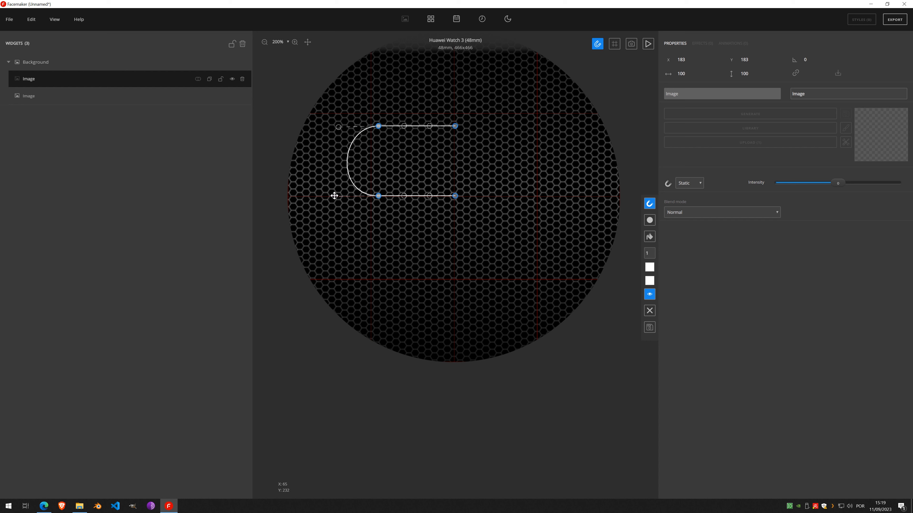
# - Fine-tune the upper and lower curve handles to even out the outline's rounded left end
pyautogui.click(337, 127)
pyautogui.click(338, 126)
pyautogui.click(379, 126)
pyautogui.moveTo(338, 127); pyautogui.dragTo(333, 127)
pyautogui.moveTo(332, 127); pyautogui.dragTo(331, 127)
pyautogui.moveTo(334, 196); pyautogui.dragTo(333, 196)
pyautogui.moveTo(334, 196); pyautogui.dragTo(333, 196)
# - Fill the outline with the rounded left end in white and save the vector drawing to the image
pyautogui.click(650, 237)
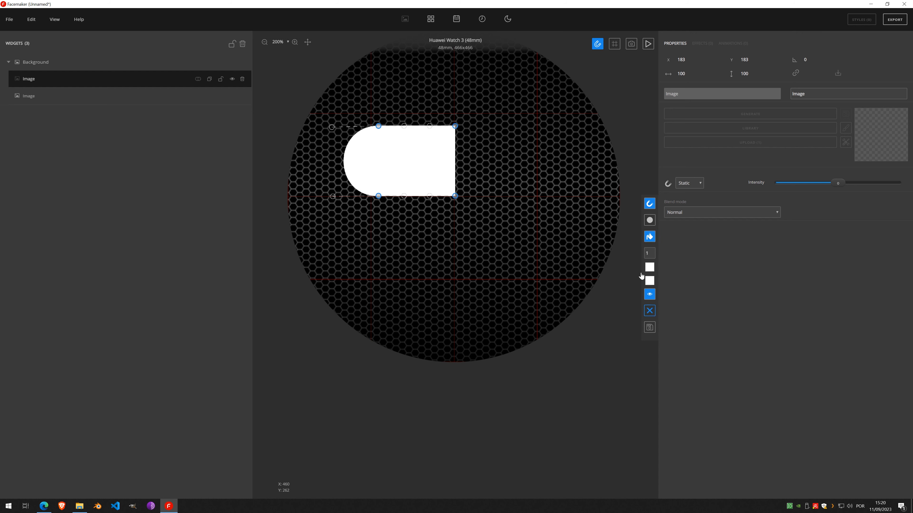
pyautogui.click(650, 237)
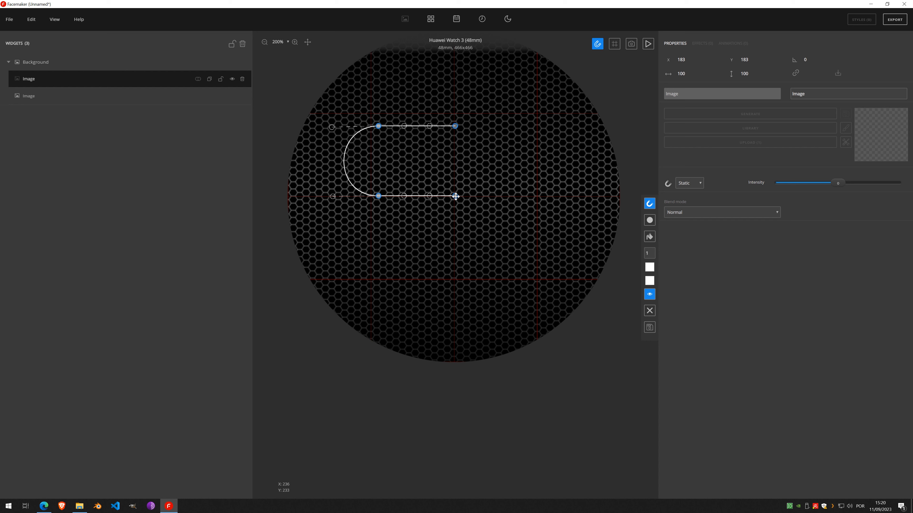
pyautogui.click(455, 135)
pyautogui.click(457, 133)
pyautogui.moveTo(459, 133)
pyautogui.mouseDown()
pyautogui.moveTo(453, 146)
pyautogui.moveTo(457, 127)
pyautogui.mouseUp()
pyautogui.click(650, 237)
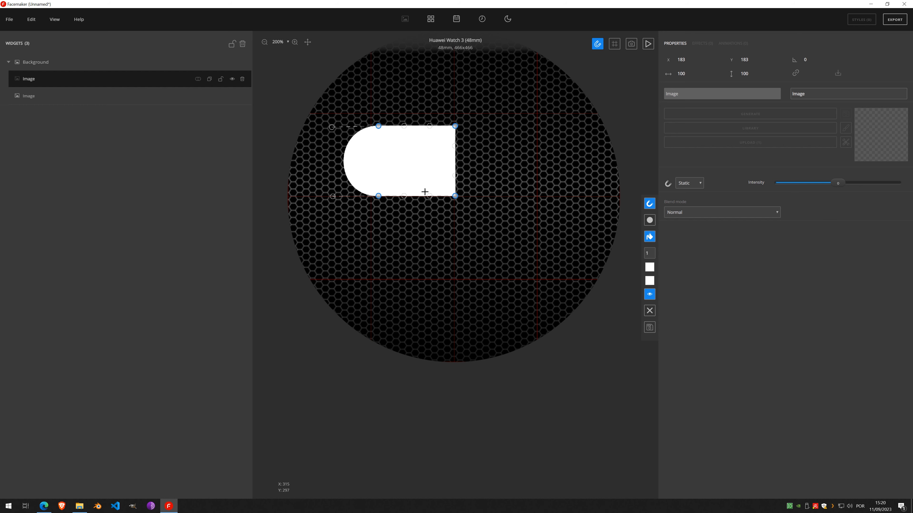
pyautogui.click(646, 328)
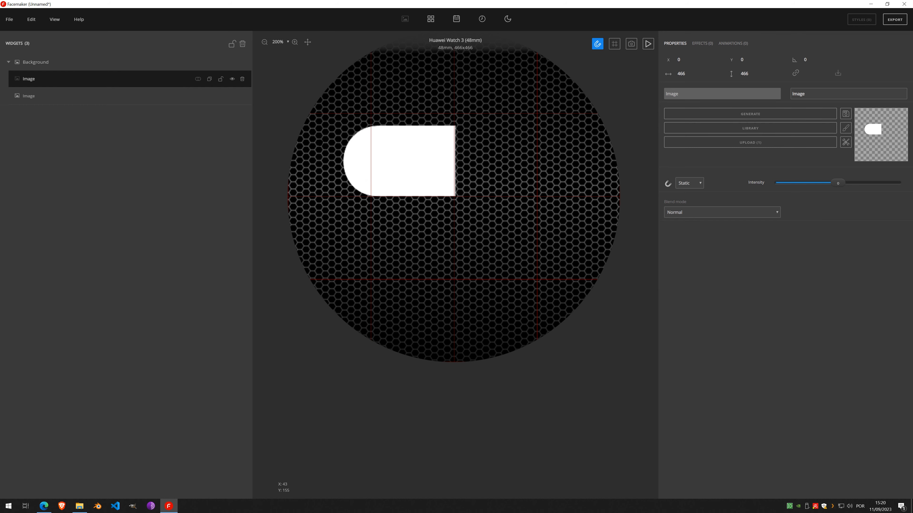
# - Check the white shape with the grid hidden and show the grid again
pyautogui.press('g')
pyautogui.press('g')
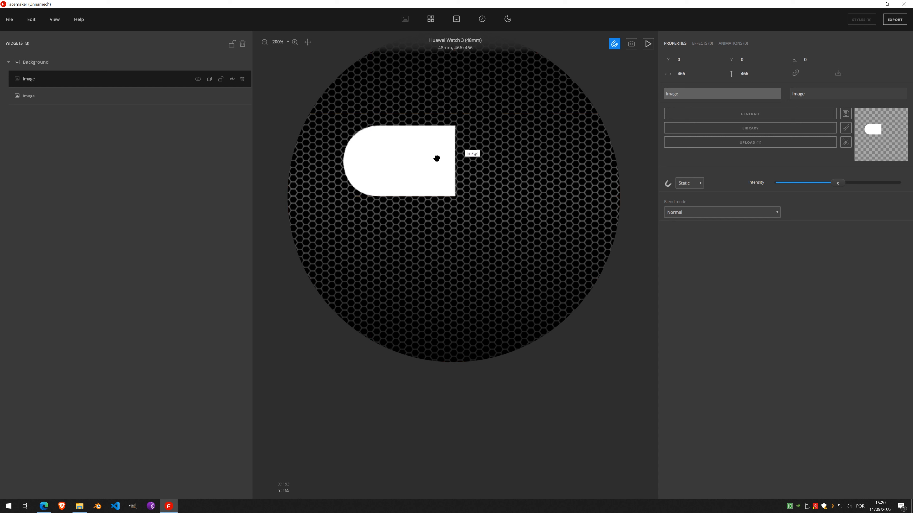
pyautogui.press('g')
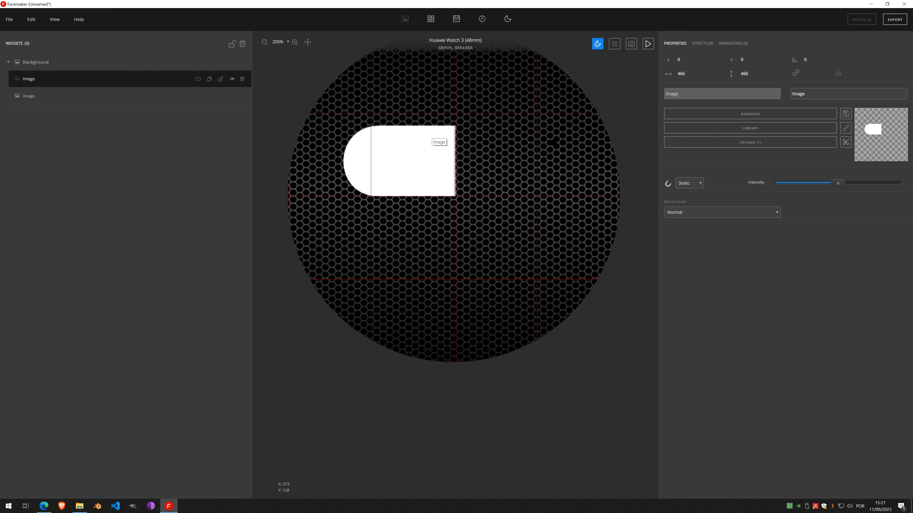
# - Add a Mirror effect to the white half-shape image, mirror it horizontally and apply the effect permanently
pyautogui.click(695, 43)
pyautogui.click(693, 61)
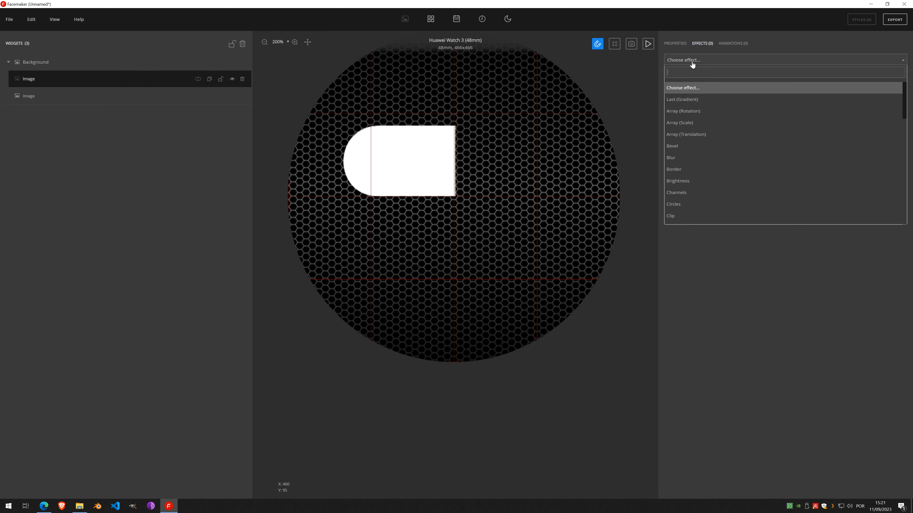
pyautogui.scroll(-5, 699, 179)
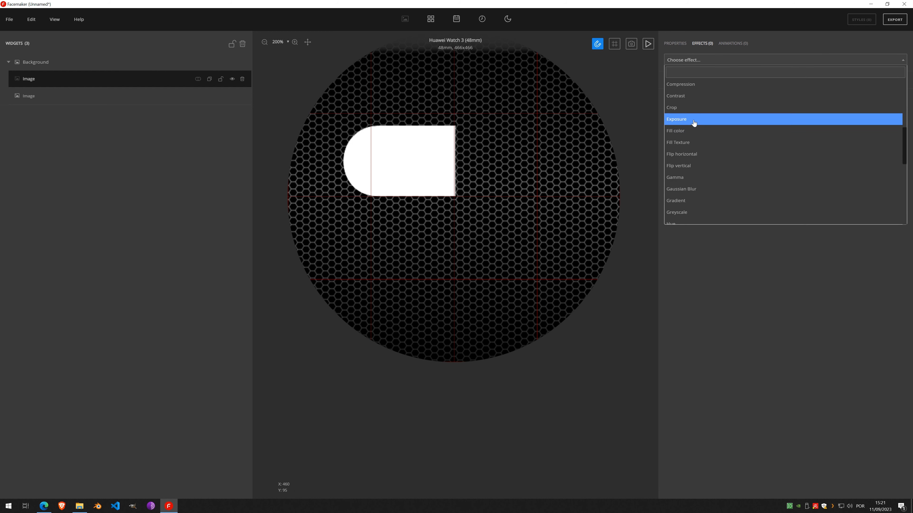
pyautogui.scroll(-5, 700, 171)
pyautogui.click(695, 134)
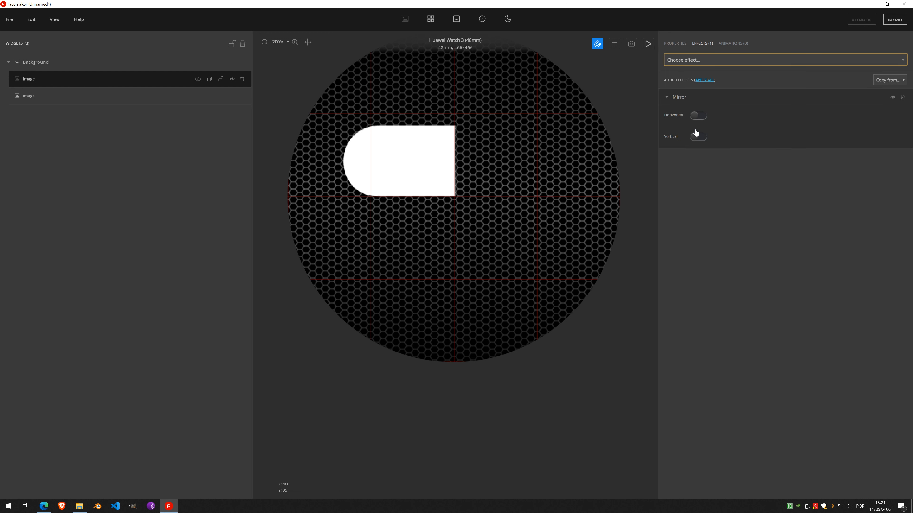
pyautogui.click(698, 115)
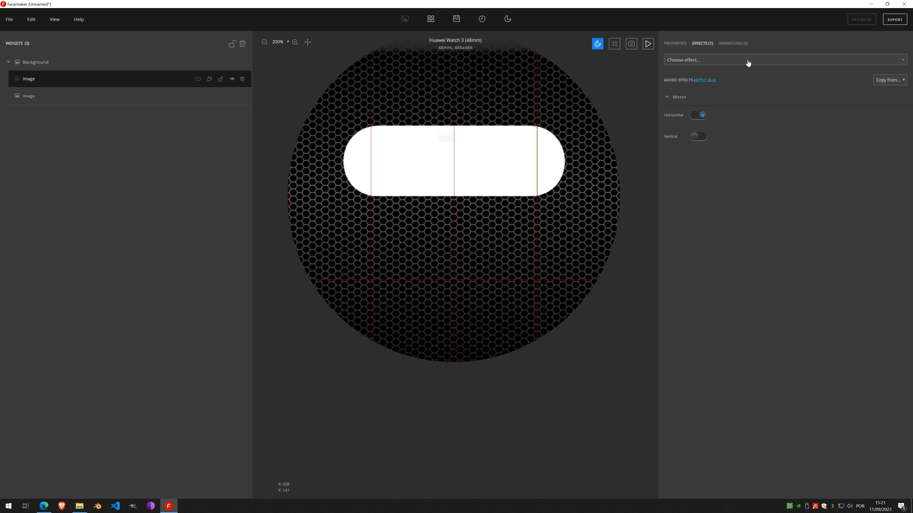
pyautogui.click(708, 80)
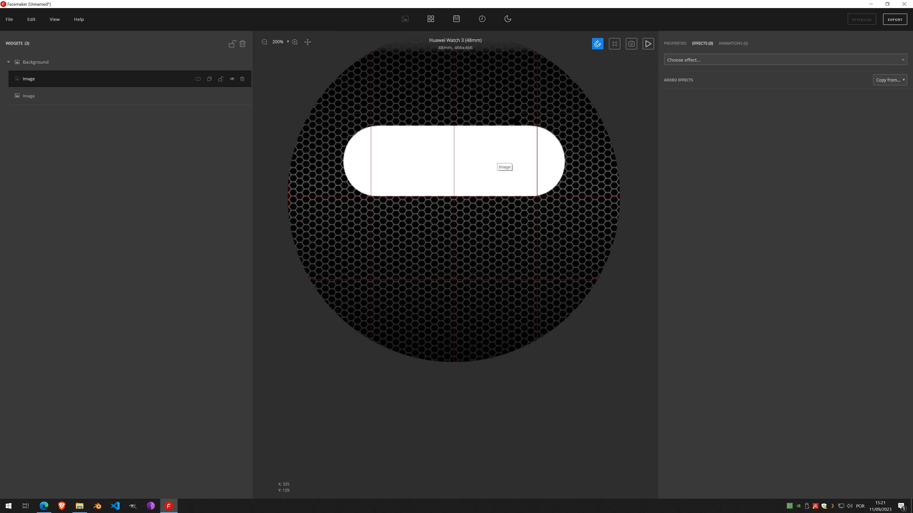
# - Crop the mirrored image to its content and hide the guide grid
pyautogui.click(675, 44)
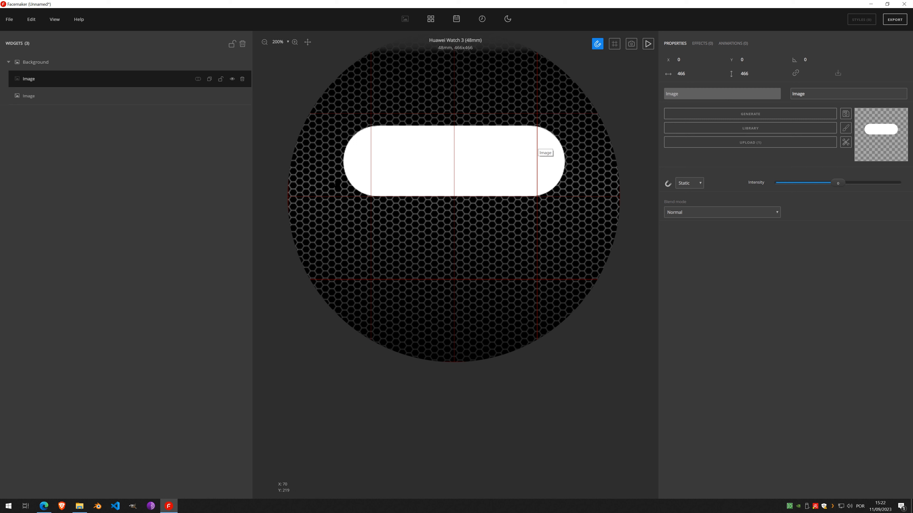
pyautogui.click(846, 143)
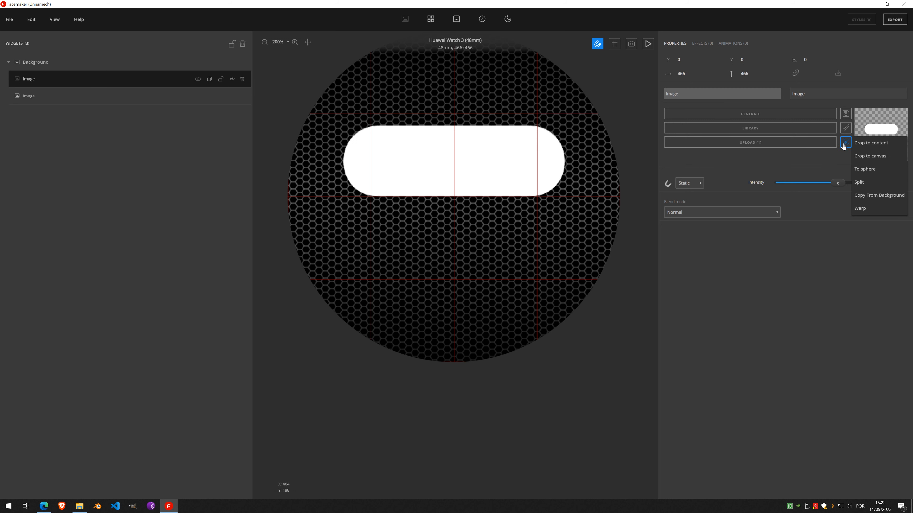
pyautogui.click(874, 144)
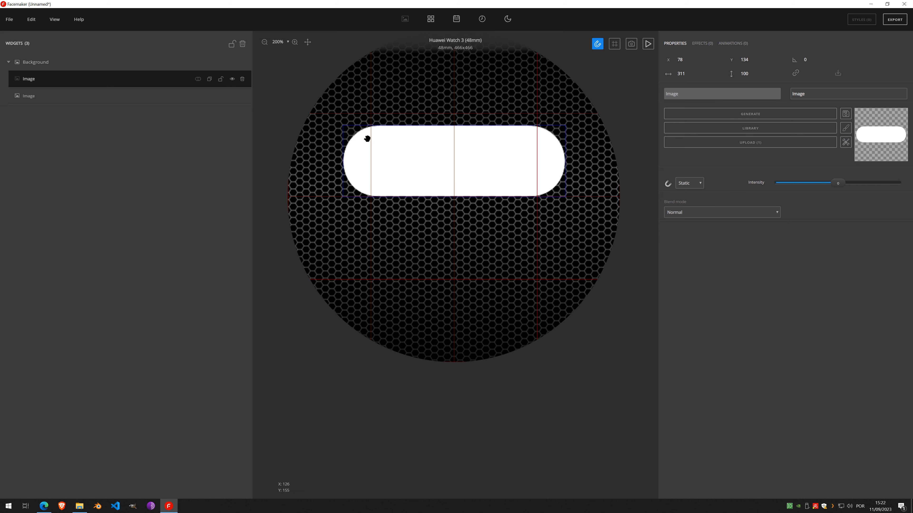
pyautogui.scroll(4, 363, 144)
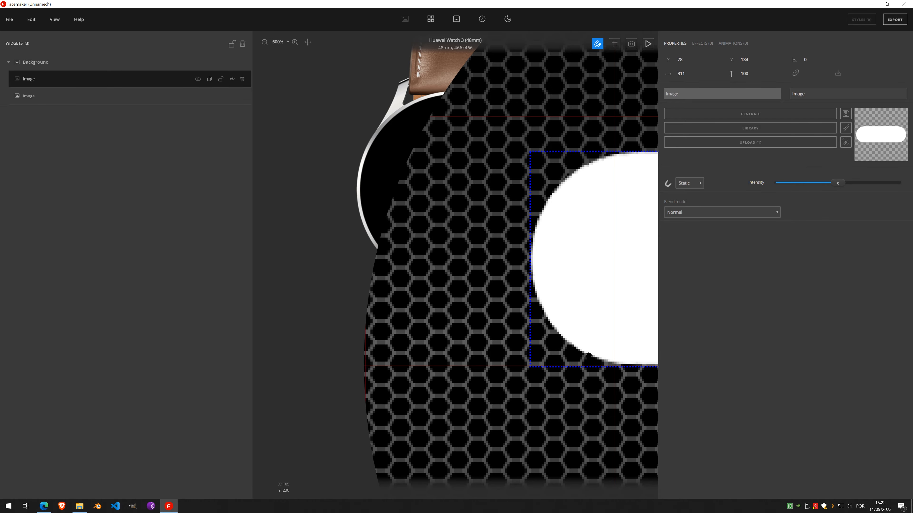
pyautogui.scroll(-5, 554, 255)
pyautogui.scroll(2, 468, 163)
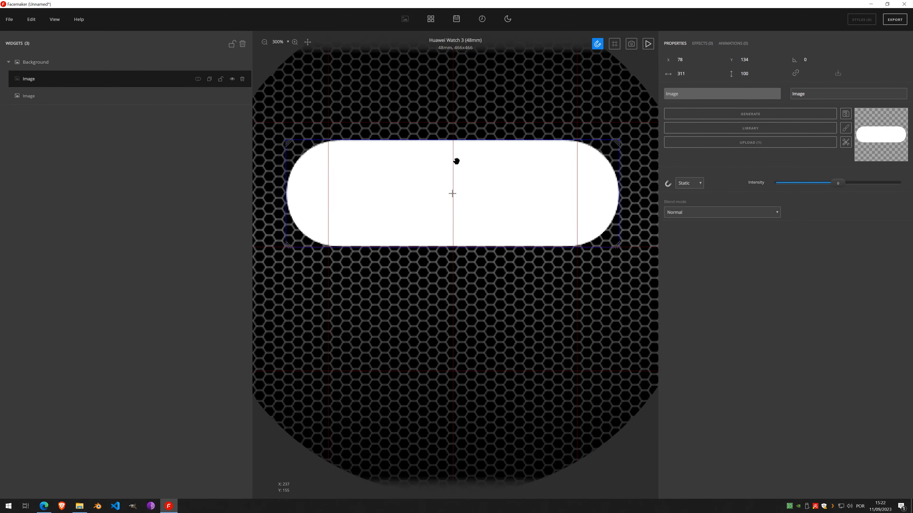
pyautogui.scroll(1, 456, 160)
pyautogui.scroll(-1, 457, 160)
pyautogui.hotkey('ctrl', 'g')
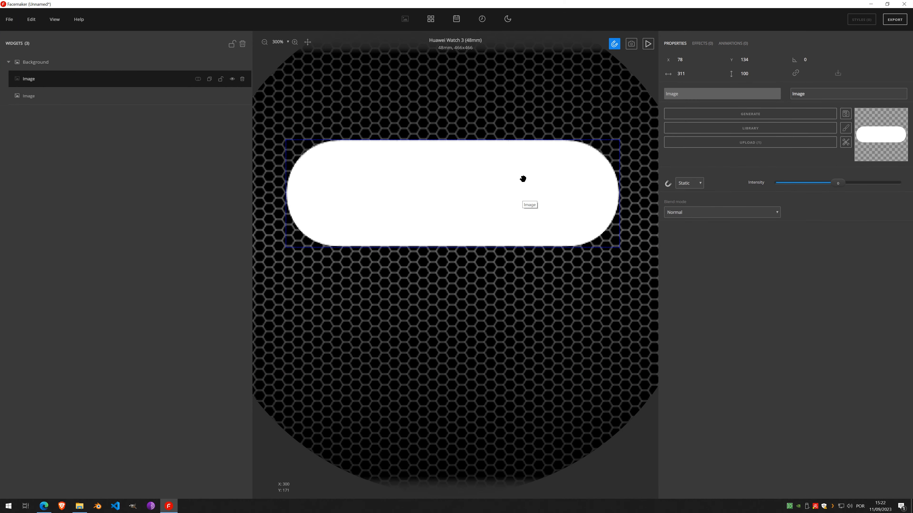
# - Add a Fill color effect to the pill shape and set its color to dark grey #1a1a1a
pyautogui.click(699, 46)
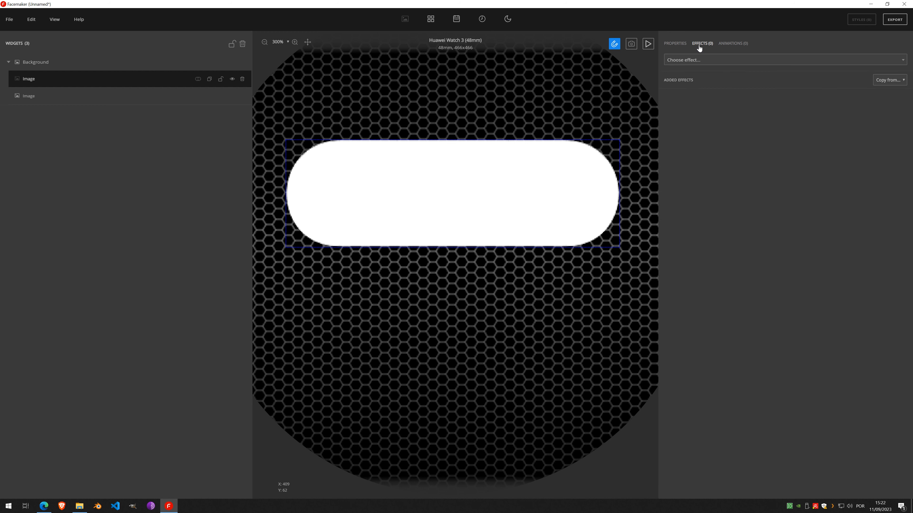
pyautogui.scroll(-2, 499, 191)
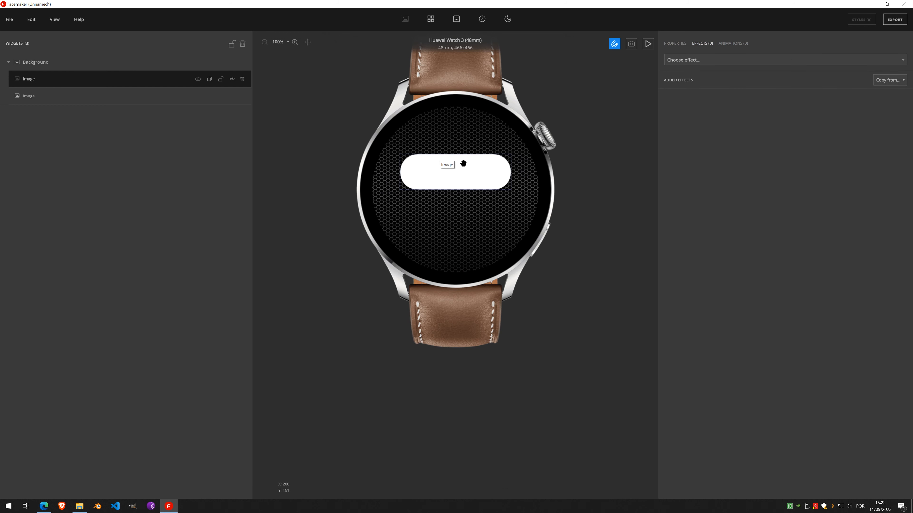
pyautogui.scroll(3, 451, 170)
pyautogui.scroll(-2, 450, 170)
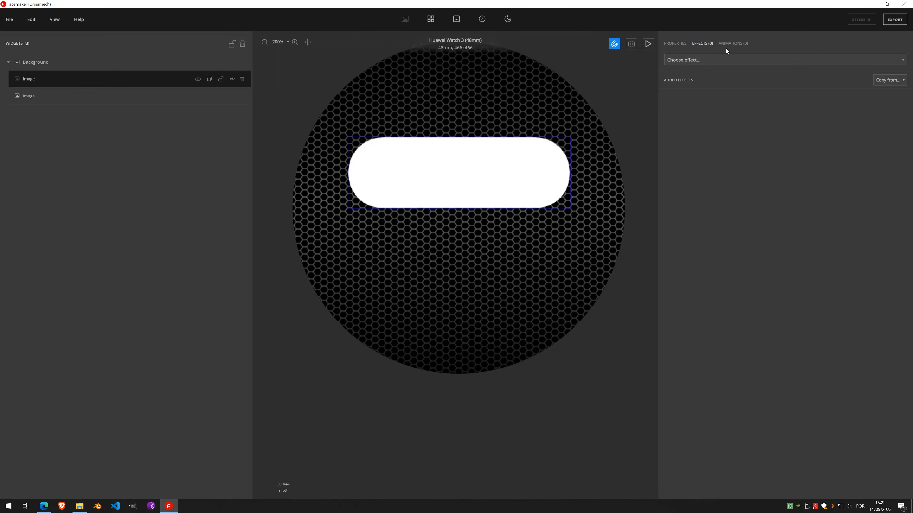
pyautogui.click(699, 59)
pyautogui.scroll(-6, 691, 151)
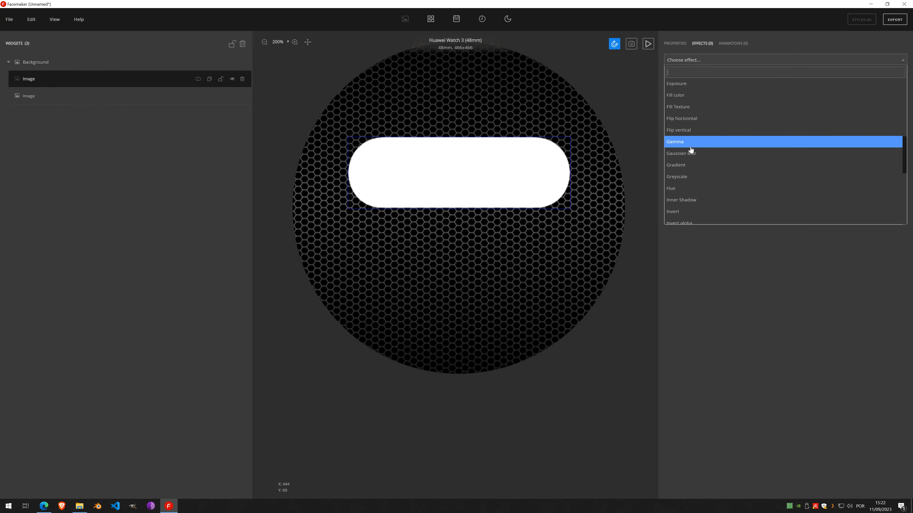
pyautogui.click(694, 96)
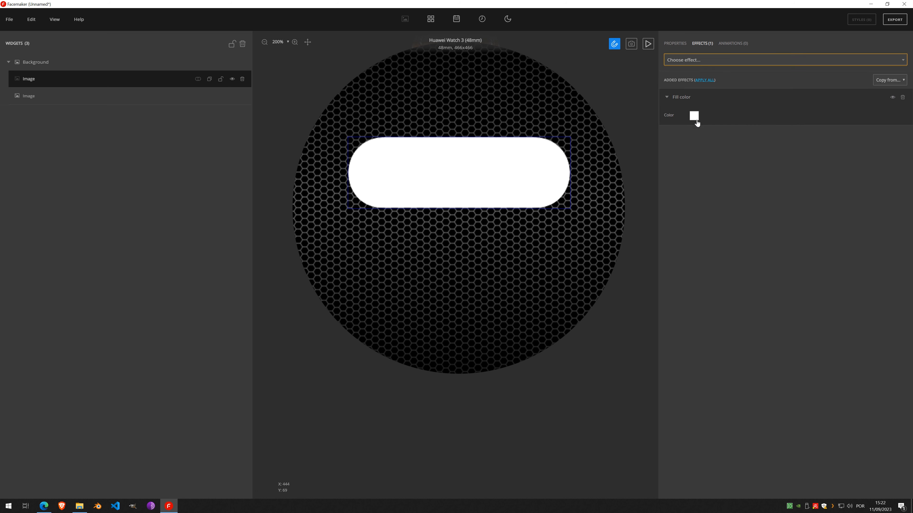
pyautogui.click(694, 116)
pyautogui.moveTo(471, 184); pyautogui.dragTo(183, 140)
pyautogui.moveTo(117, 176)
pyautogui.mouseDown()
pyautogui.moveTo(103, 195)
pyautogui.moveTo(107, 215)
pyautogui.mouseUp()
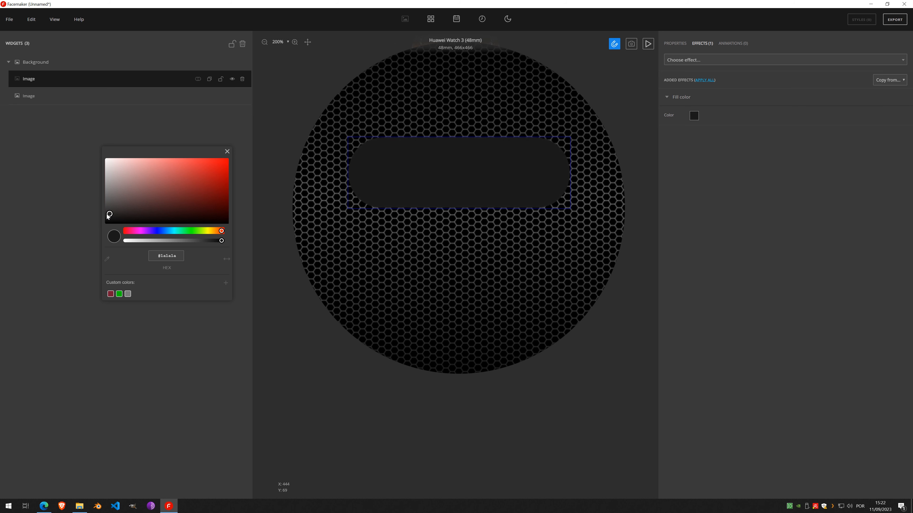
pyautogui.click(227, 152)
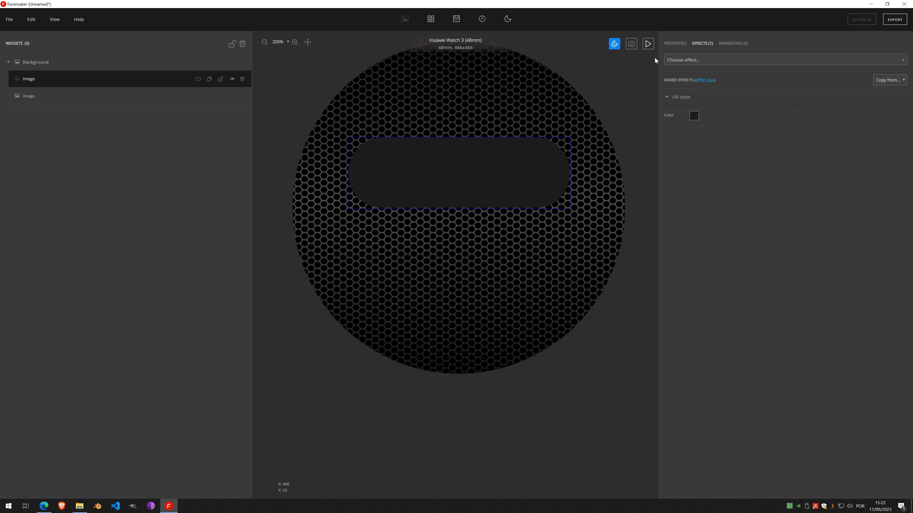
# - Add an Inner Shadow effect with strength 2 to the pill shape and lock its image widget
pyautogui.click(704, 64)
pyautogui.scroll(-4, 718, 185)
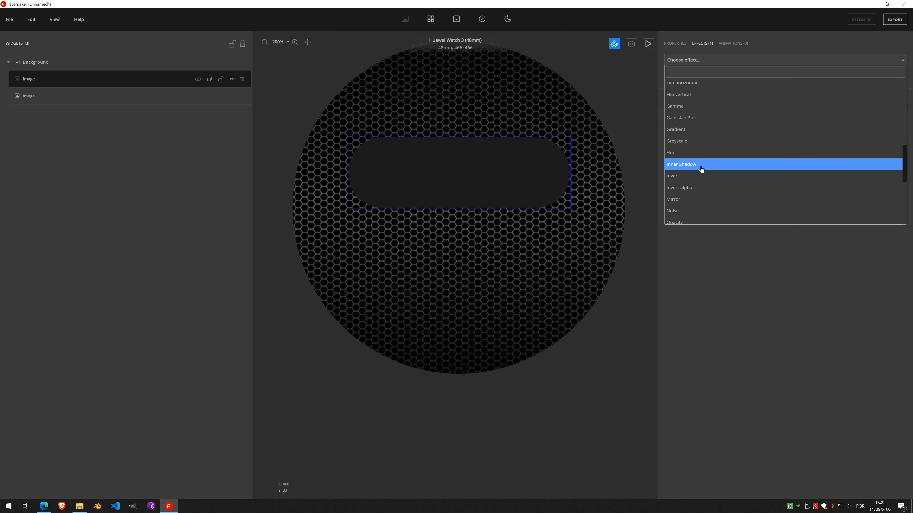
pyautogui.click(702, 169)
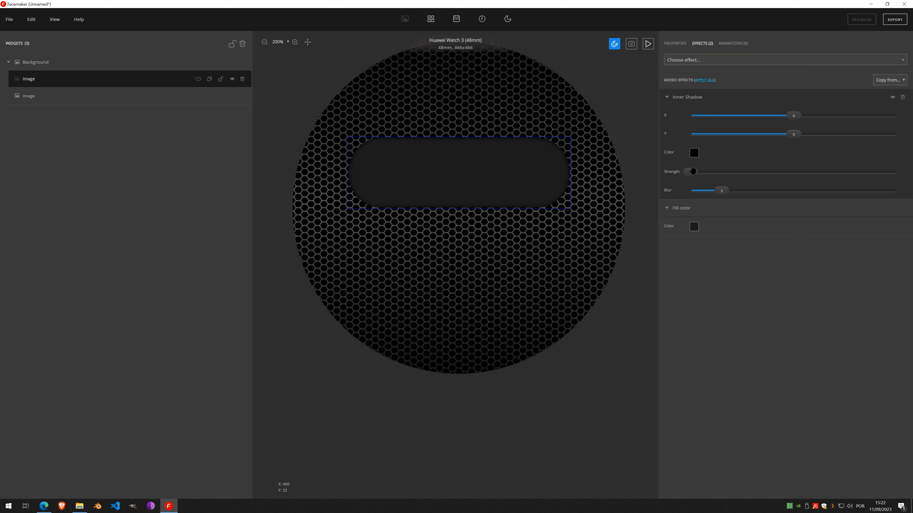
pyautogui.click(723, 173)
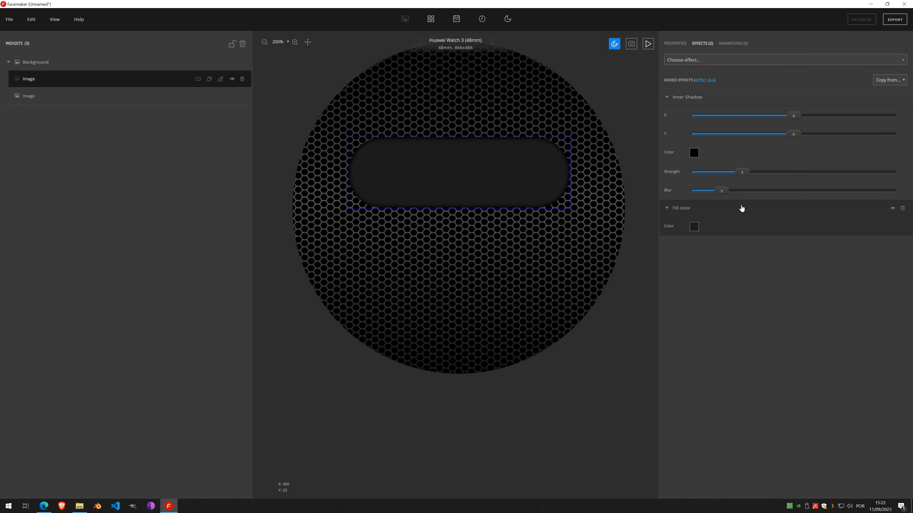
pyautogui.click(221, 79)
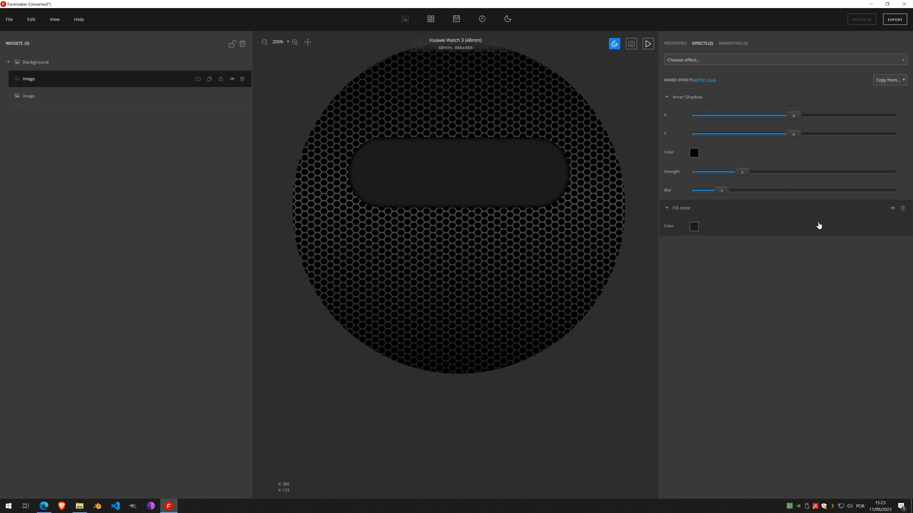
# - Add a Border effect to the pill shape using Mode 2 and a border width of 5
pyautogui.click(667, 97)
pyautogui.click(705, 61)
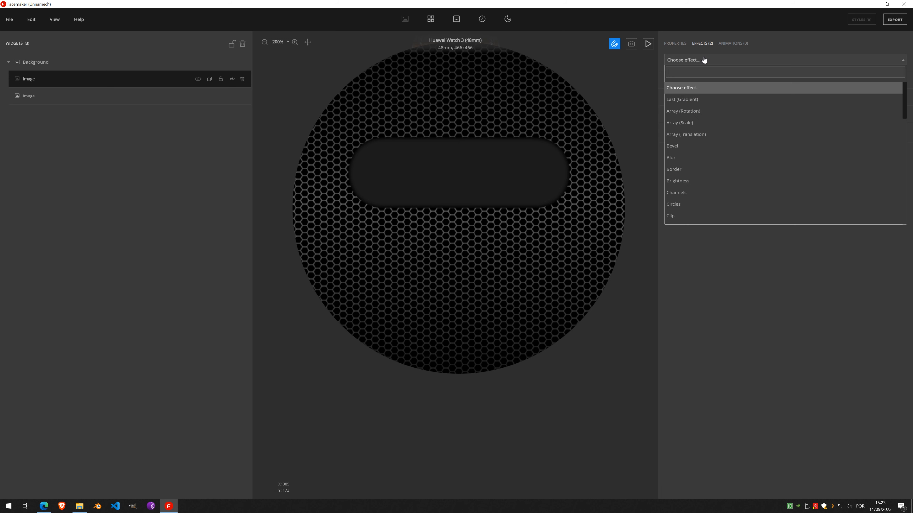
pyautogui.click(698, 169)
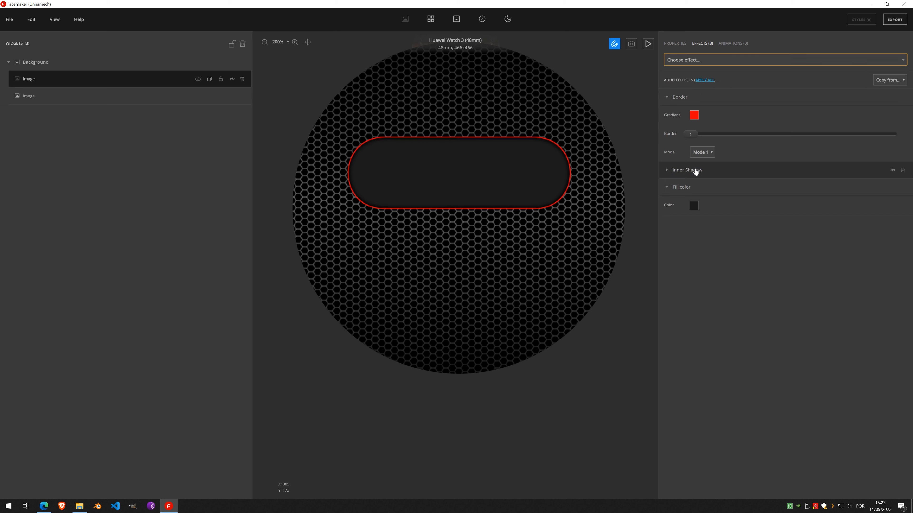
pyautogui.click(708, 154)
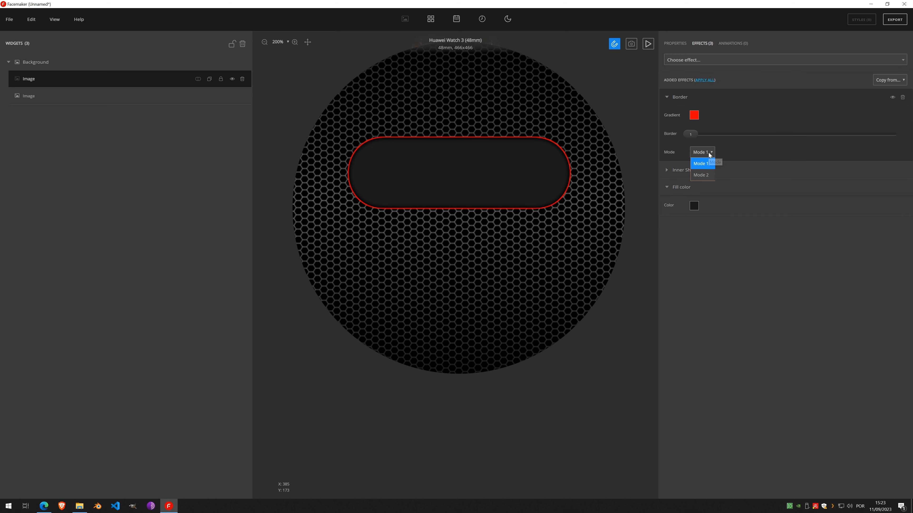
pyautogui.click(703, 176)
pyautogui.moveTo(690, 134); pyautogui.dragTo(774, 143)
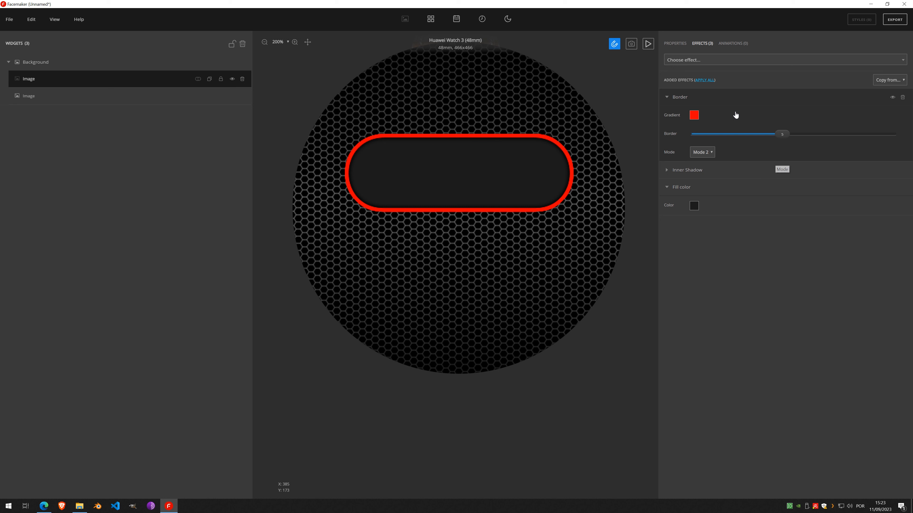
# - Give the border the grey preset gradient and darken both end stops to about rgba(41, 41, 41, 1)
pyautogui.click(694, 115)
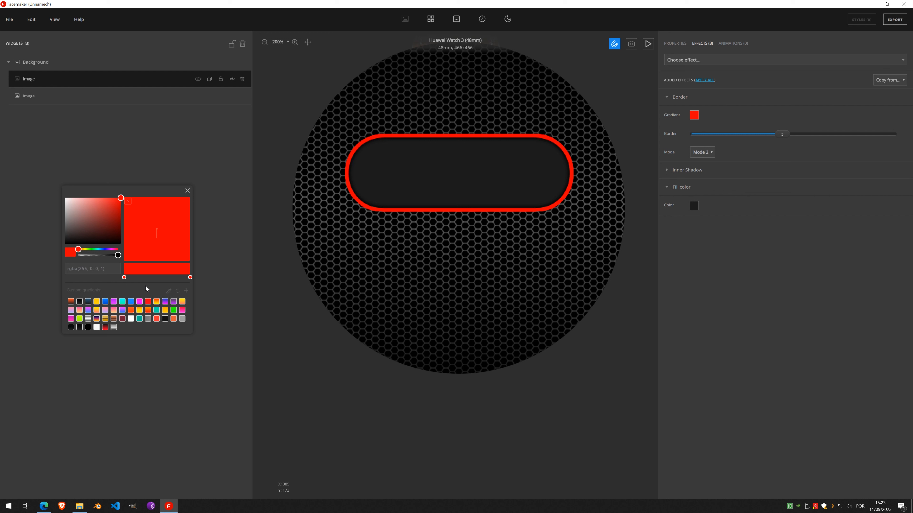
pyautogui.click(149, 319)
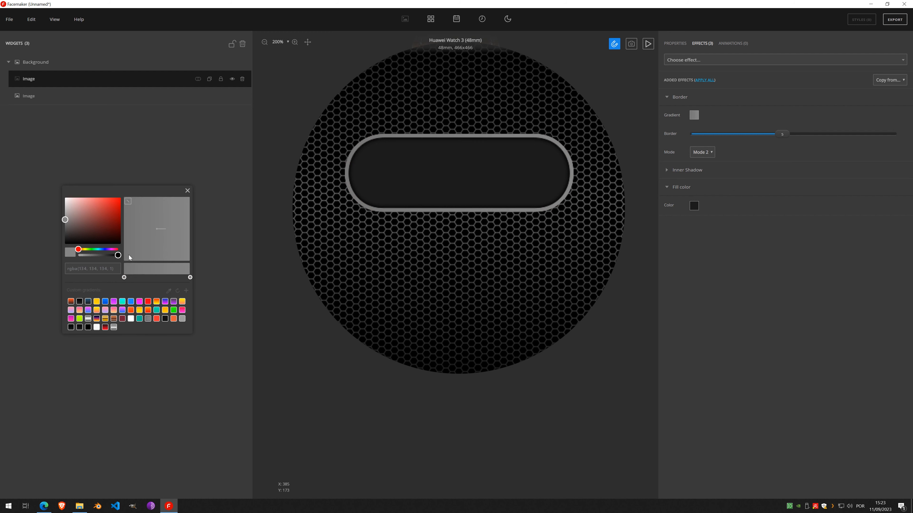
pyautogui.click(65, 235)
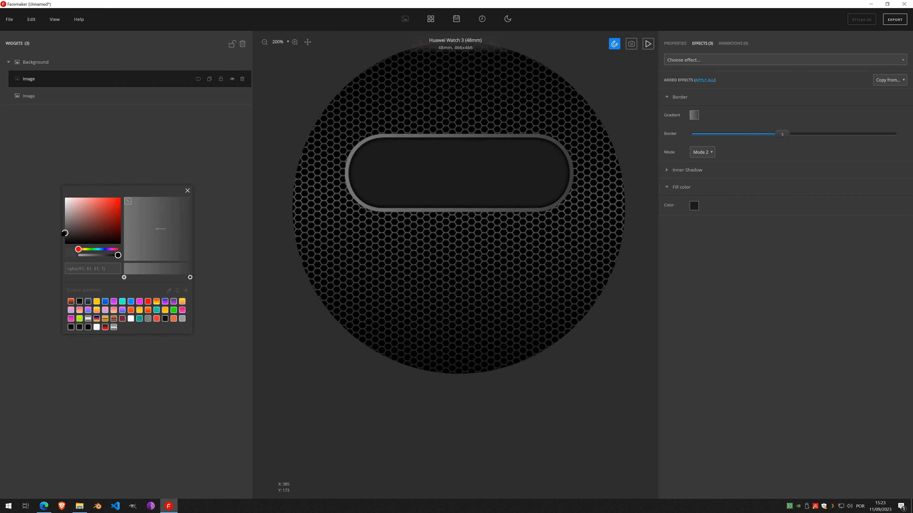
pyautogui.moveTo(65, 235); pyautogui.dragTo(65, 236)
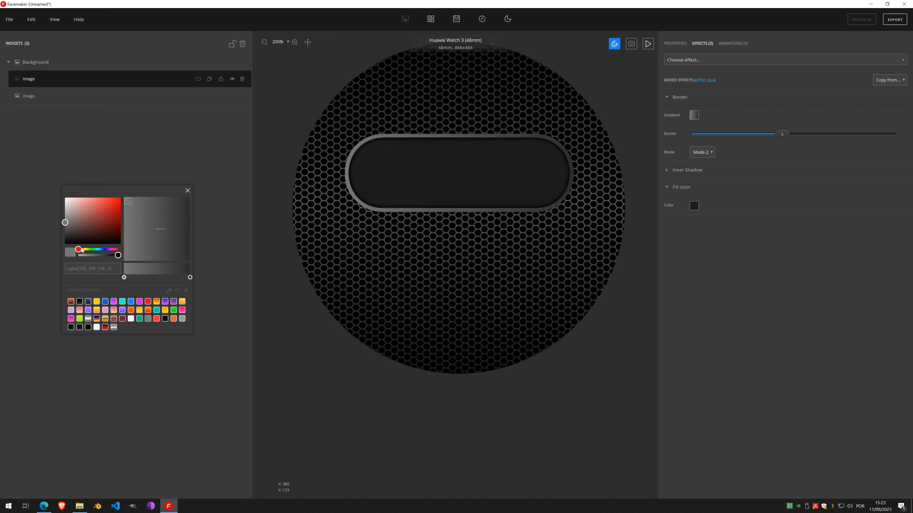
pyautogui.click(65, 236)
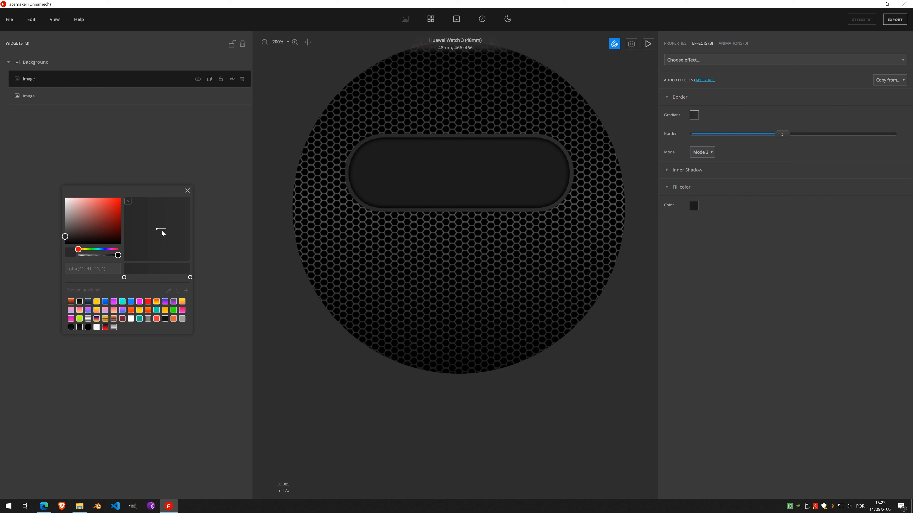
# - Turn the border gradient to run vertically and add a lighter middle stop of rgba(94, 94, 94, 1)
pyautogui.moveTo(161, 230); pyautogui.dragTo(160, 244)
pyautogui.click(157, 270)
pyautogui.moveTo(64, 237); pyautogui.dragTo(62, 227)
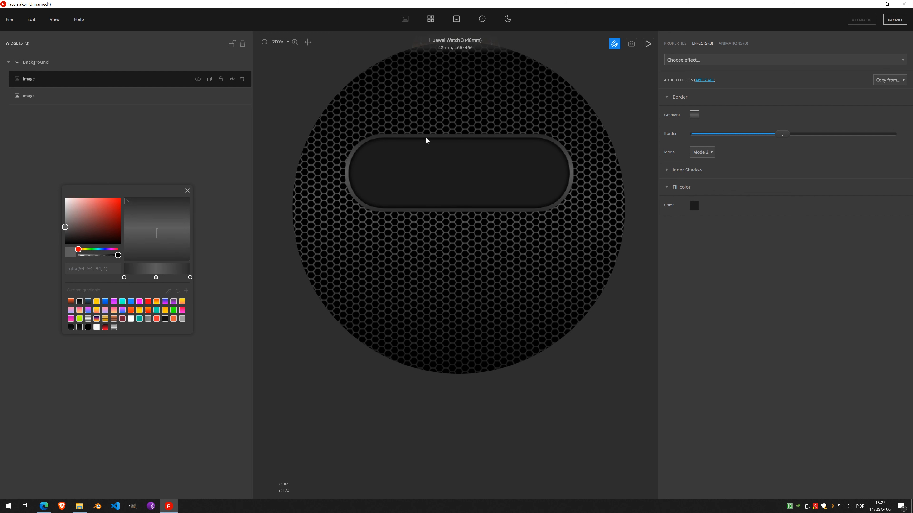
pyautogui.click(187, 191)
pyautogui.scroll(5, 356, 176)
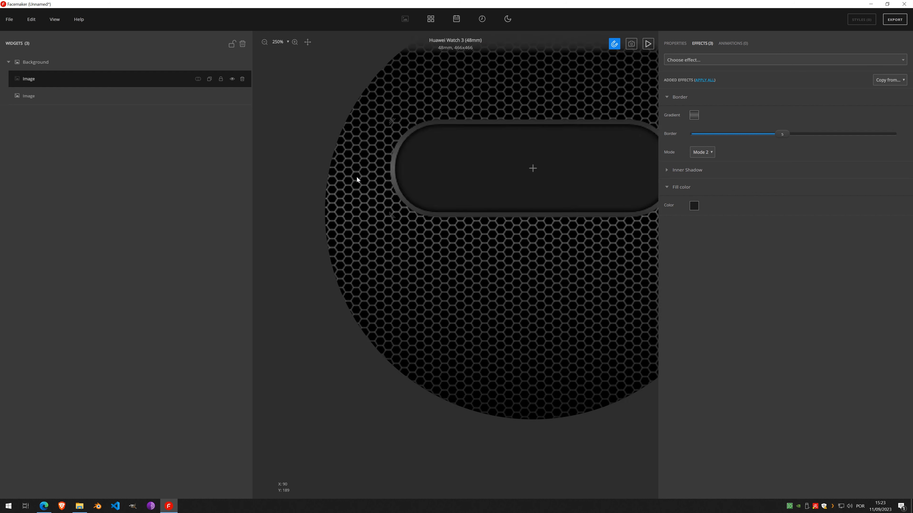
pyautogui.scroll(-7, 451, 181)
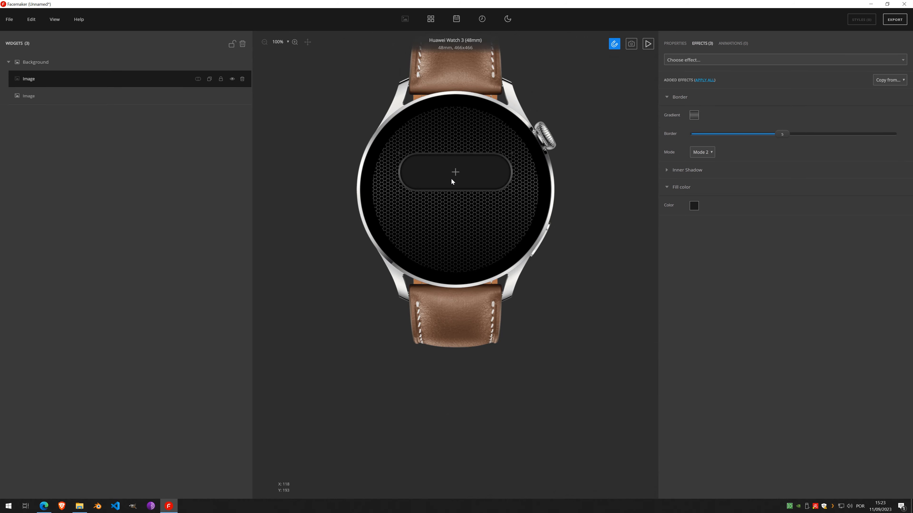
pyautogui.scroll(4, 458, 165)
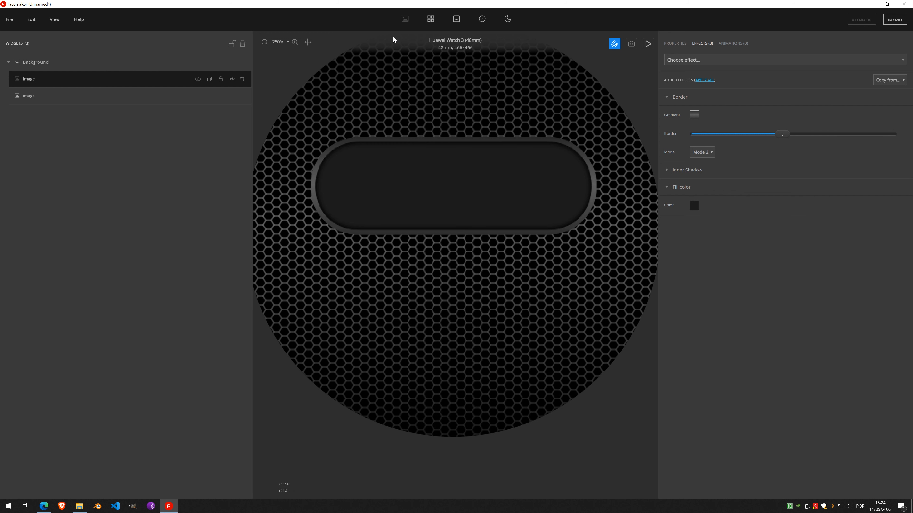
# - Add a Time group containing an Image Combo for Hours and generate its digit images
pyautogui.click(482, 19)
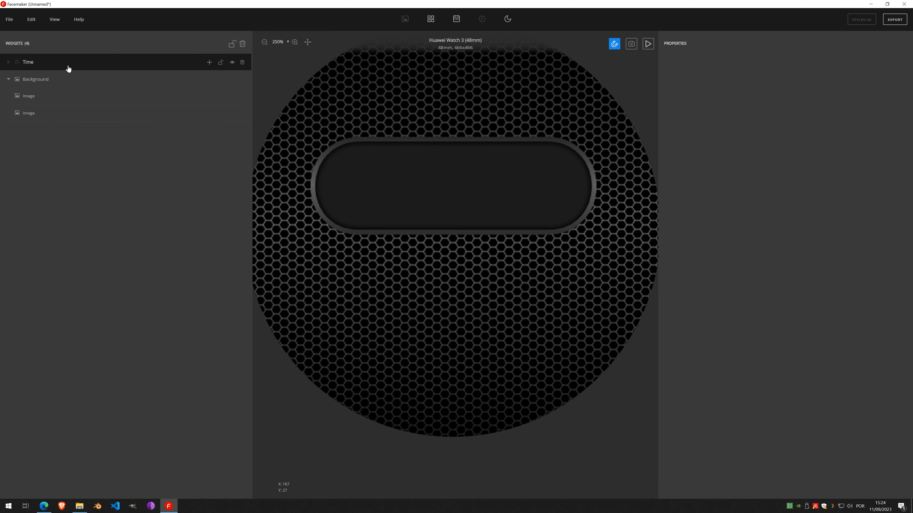
pyautogui.click(209, 63)
pyautogui.click(212, 130)
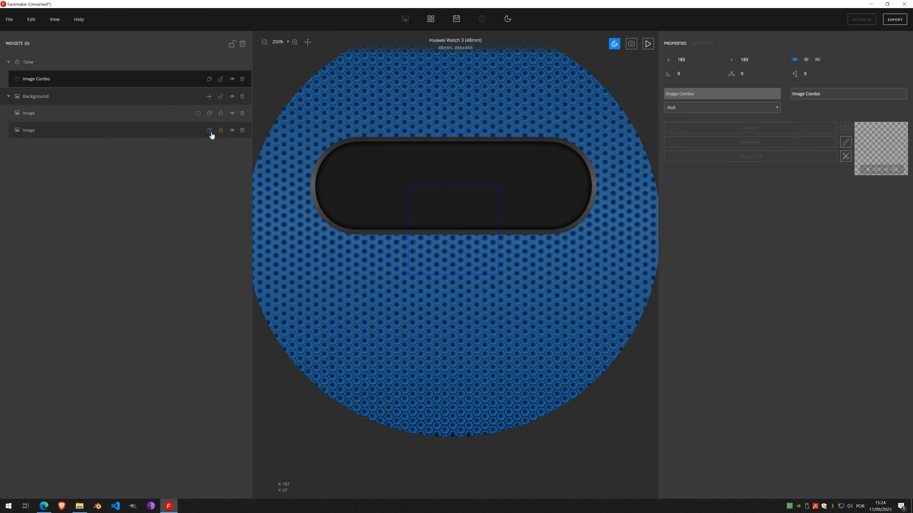
pyautogui.click(718, 107)
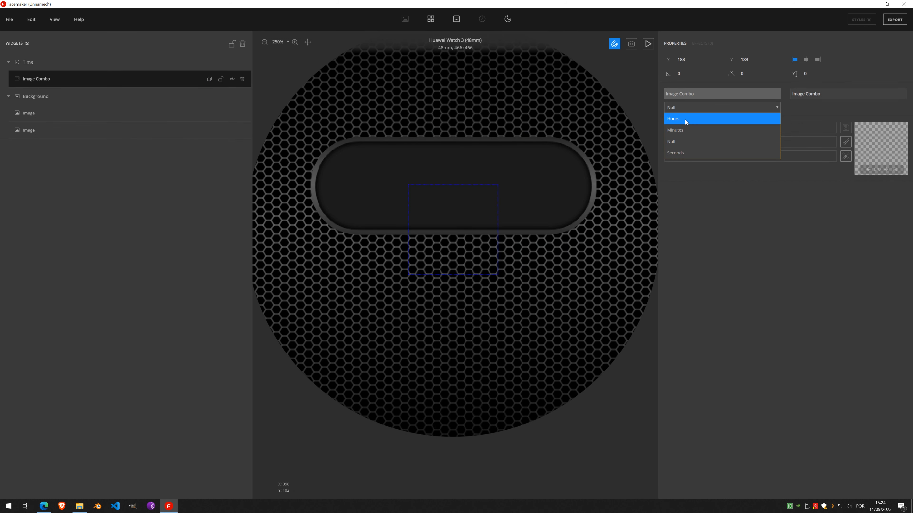
pyautogui.click(685, 119)
pyautogui.click(713, 143)
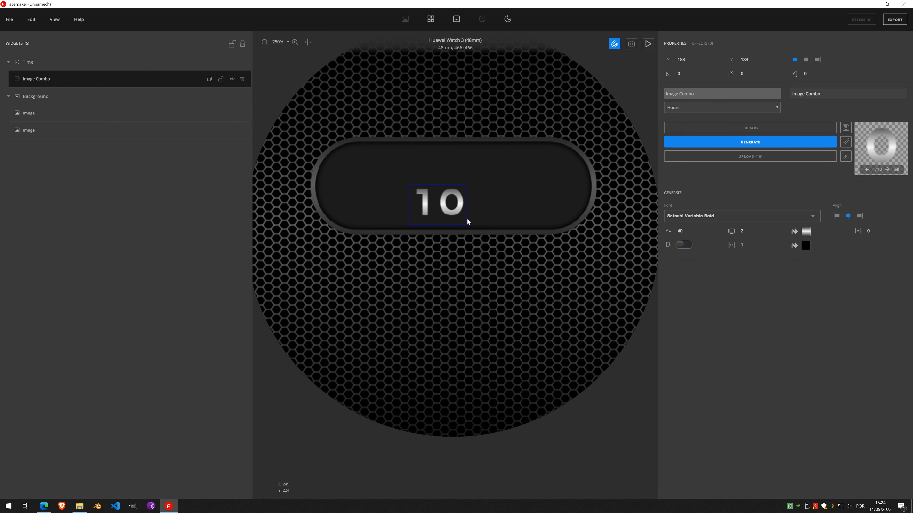
# - Move the hour digits into the pill shape's left part, at about X 129, Y 144, and set their font size to 84
pyautogui.moveTo(456, 202); pyautogui.dragTo(407, 180)
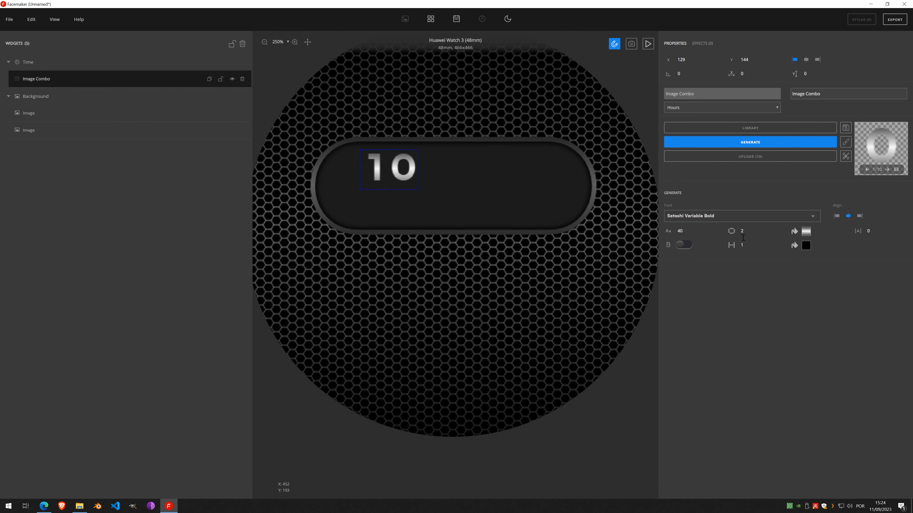
pyautogui.click(688, 229)
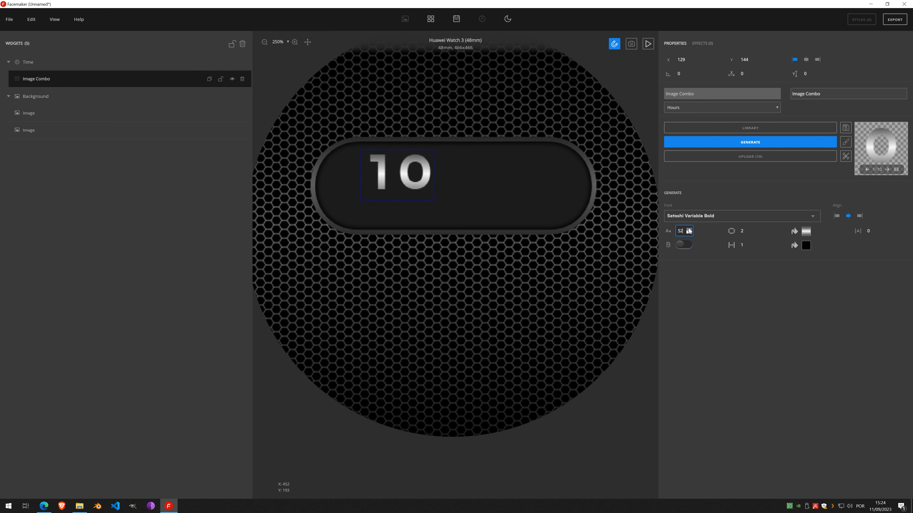
pyautogui.moveTo(689, 231); pyautogui.dragTo(688, 231)
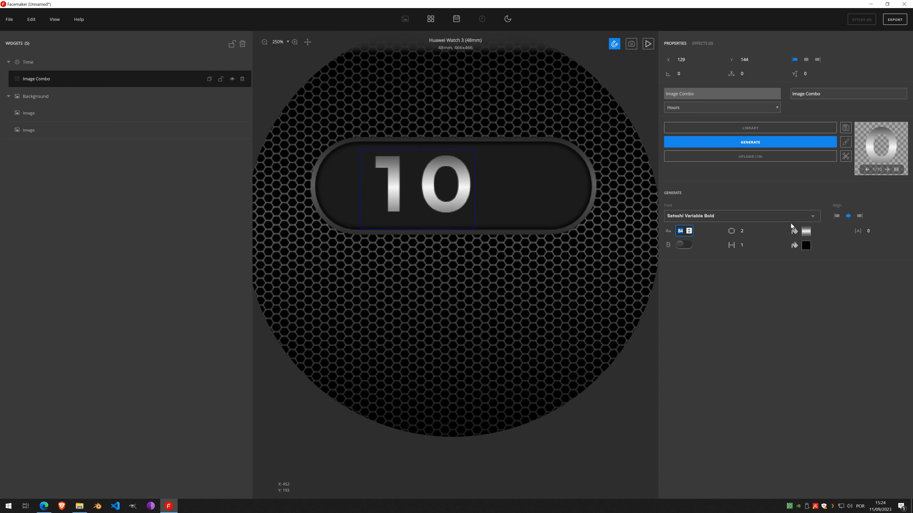
# - Set the hour digits' font to OSWALD_MEDIUM and their size to 90
pyautogui.click(755, 216)
pyautogui.scroll(10, 704, 259)
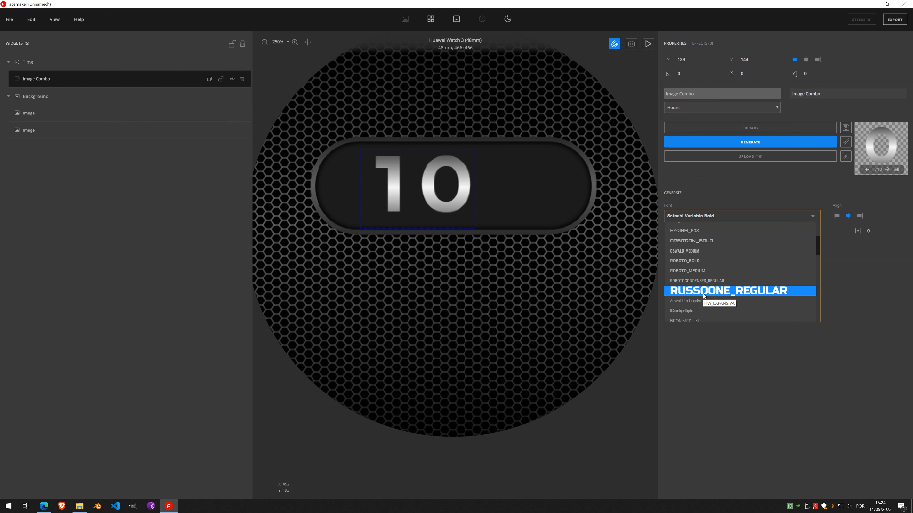
pyautogui.click(698, 254)
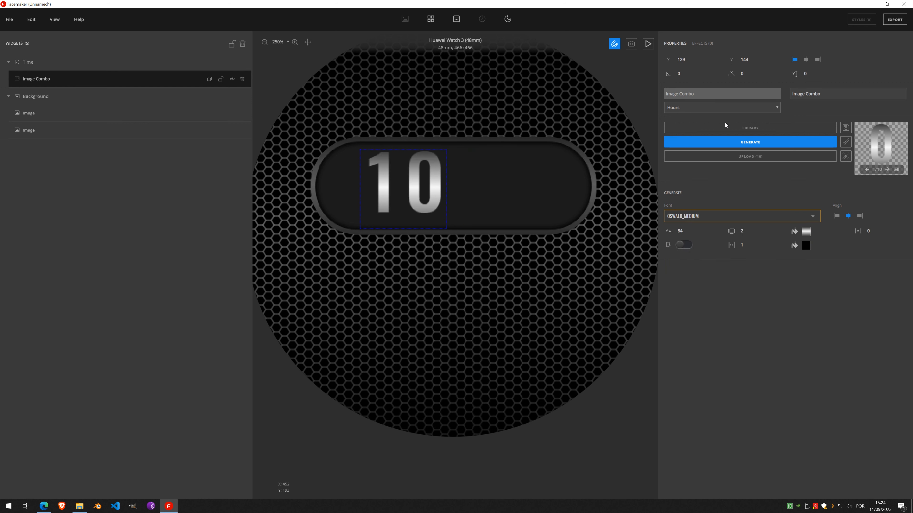
pyautogui.click(689, 230)
pyautogui.click(688, 229)
pyautogui.click(688, 229)
pyautogui.click(688, 229)
pyautogui.click(688, 230)
pyautogui.click(688, 230)
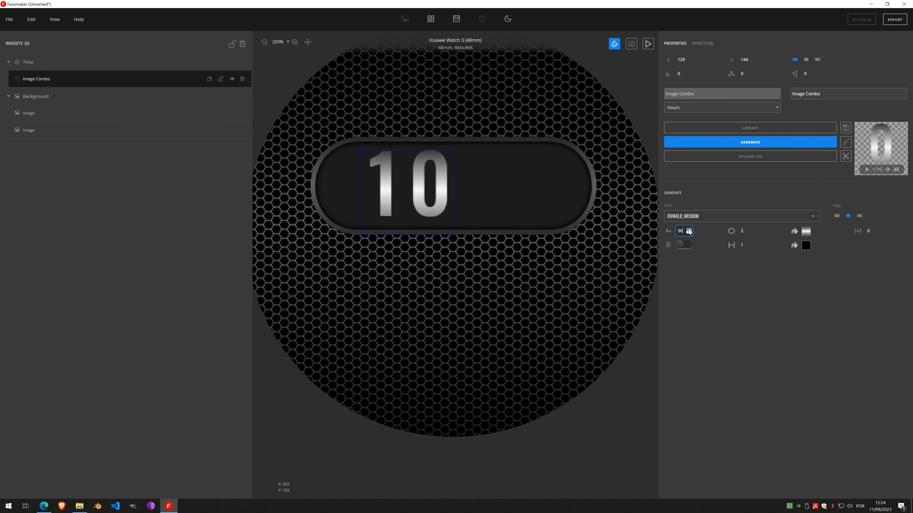
# - Reposition the hour digits inside the pill shape at X 122, Y 146
pyautogui.click(522, 173)
pyautogui.click(420, 184)
pyautogui.moveTo(421, 183); pyautogui.dragTo(415, 188)
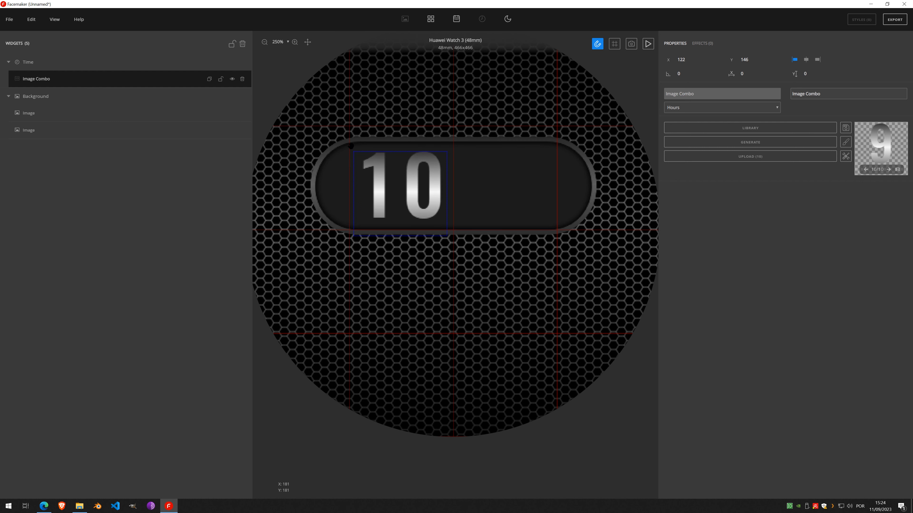
# - Duplicate the hours Image Combo, assign the copy to Minutes and set its X position to 239
pyautogui.click(209, 79)
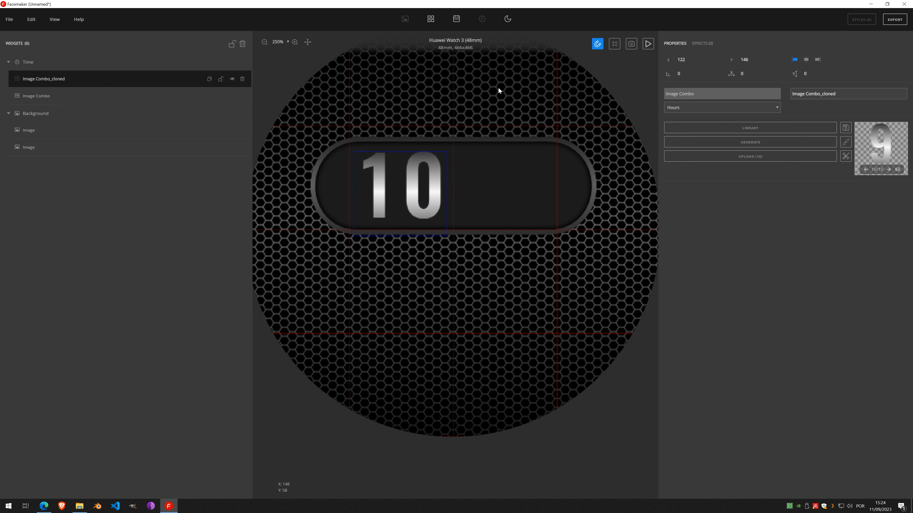
pyautogui.click(700, 104)
pyautogui.click(688, 134)
pyautogui.click(690, 58)
pyautogui.moveTo(690, 59); pyautogui.dragTo(690, 59)
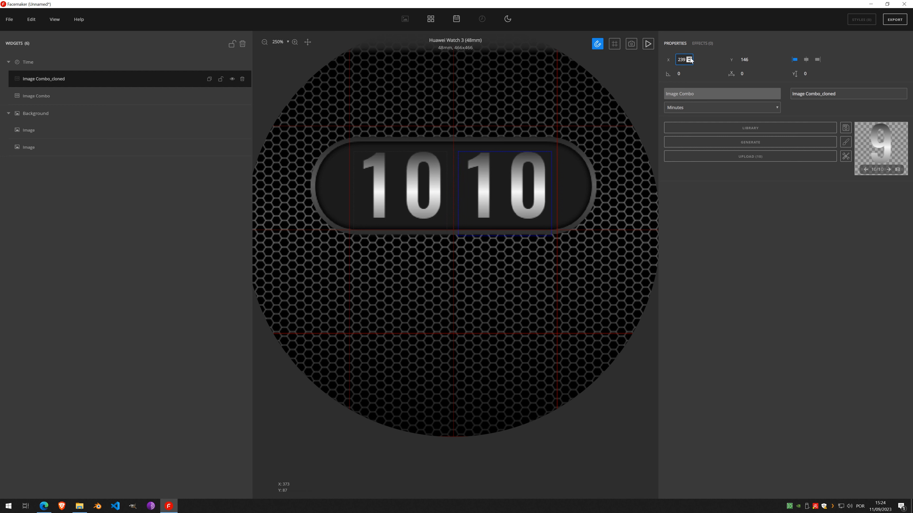
# - Preview the running watch face with the current time and view the whole watch, then stop the preview
pyautogui.click(648, 43)
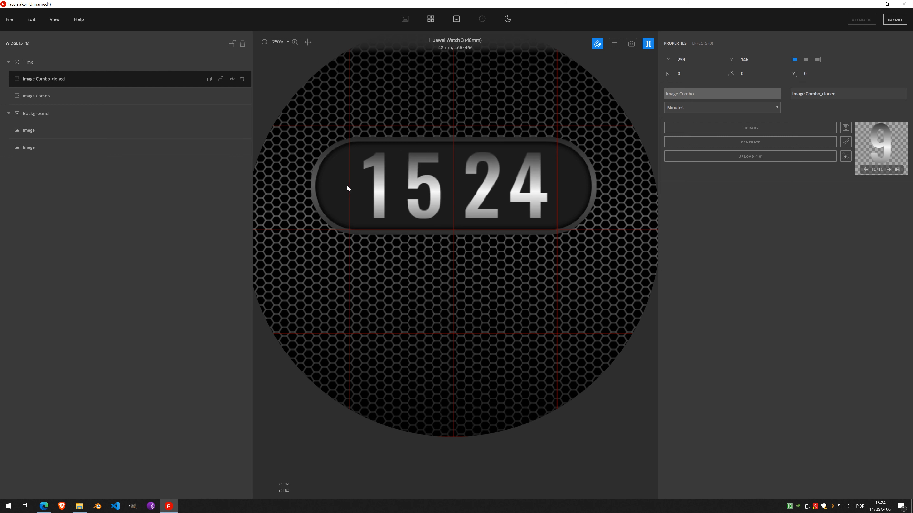
pyautogui.scroll(-3, 553, 242)
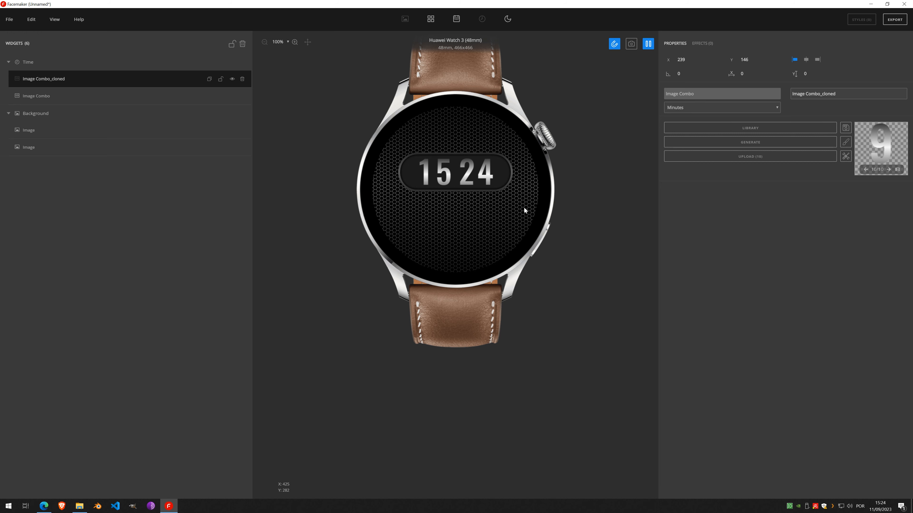
pyautogui.click(648, 45)
# - Lock the Time and Background widget groups
pyautogui.click(221, 63)
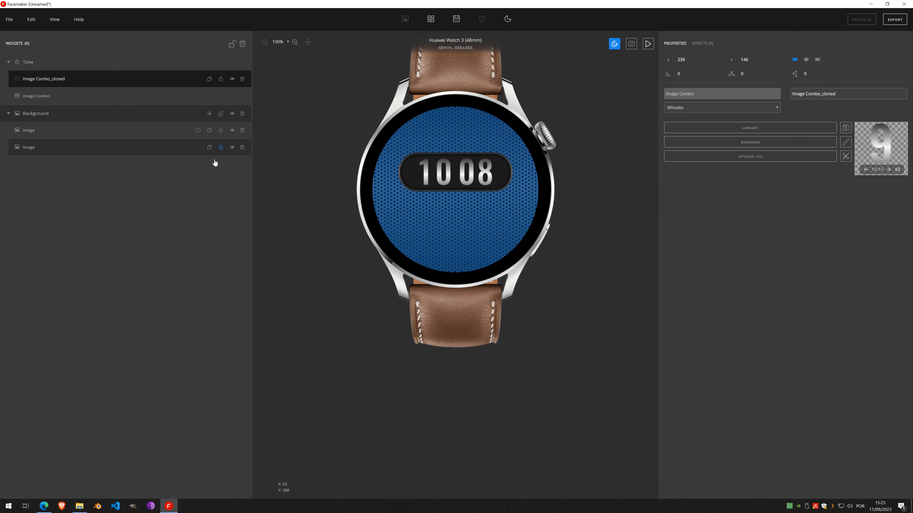
pyautogui.click(220, 115)
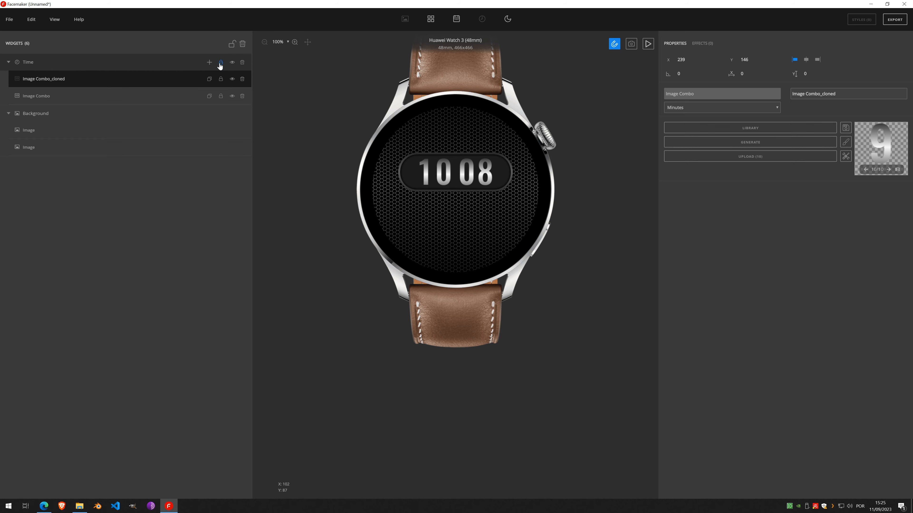
# - Add an Image set for AM/PM to the Time group and generate its images
pyautogui.click(209, 63)
pyautogui.click(212, 136)
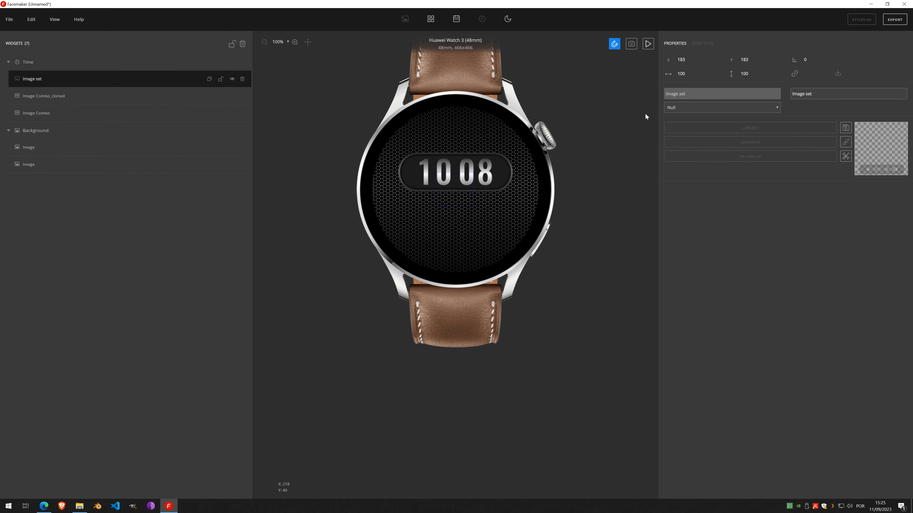
pyautogui.click(723, 107)
pyautogui.click(709, 121)
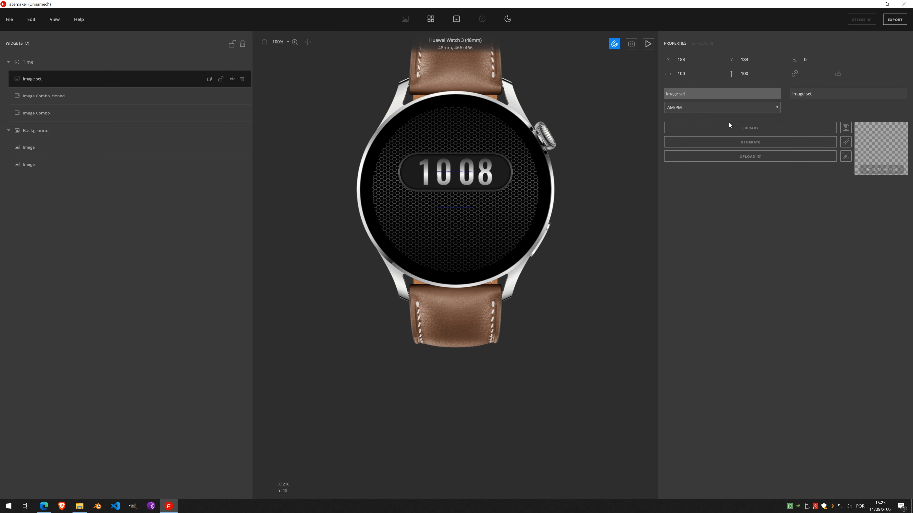
pyautogui.click(738, 143)
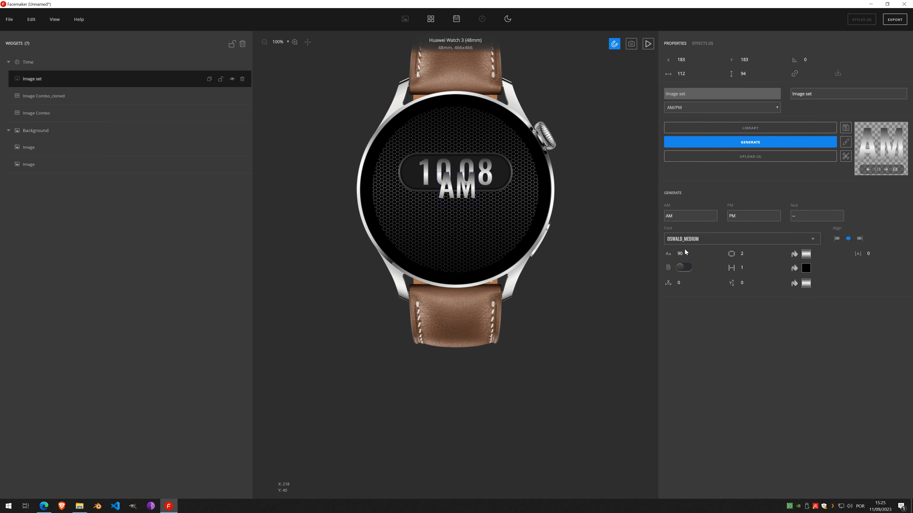
# - Set the AM/PM font size to 30 and move the label beside the minutes to X 342, Y 156
pyautogui.doubleClick(685, 252)
pyautogui.write('3')
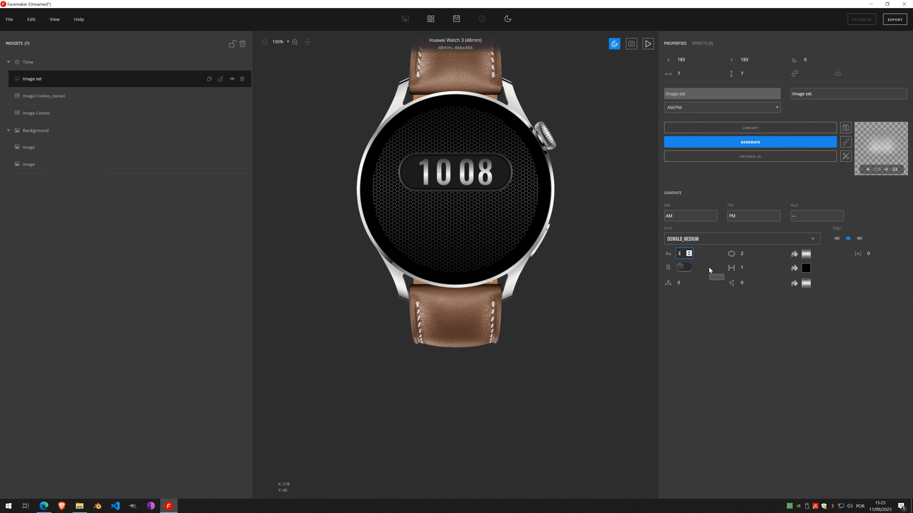
pyautogui.write('0')
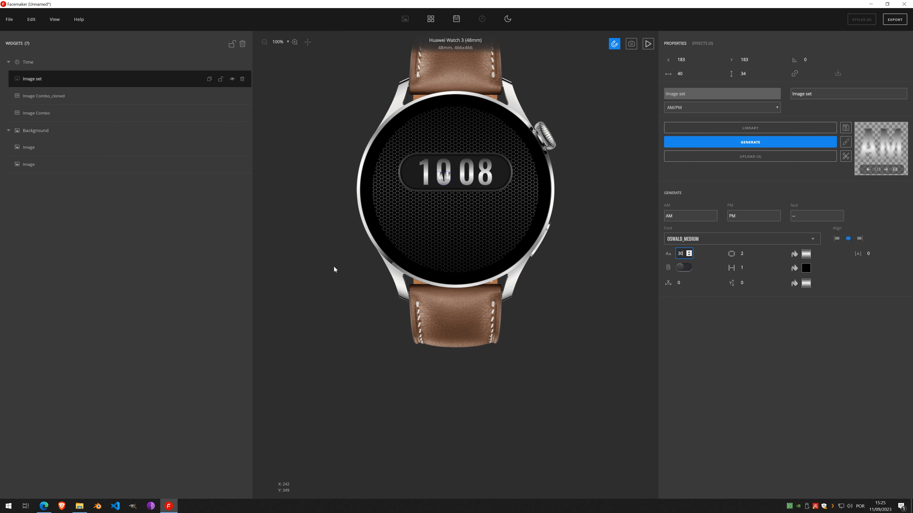
pyautogui.moveTo(451, 186); pyautogui.dragTo(506, 174)
pyautogui.scroll(5, 506, 174)
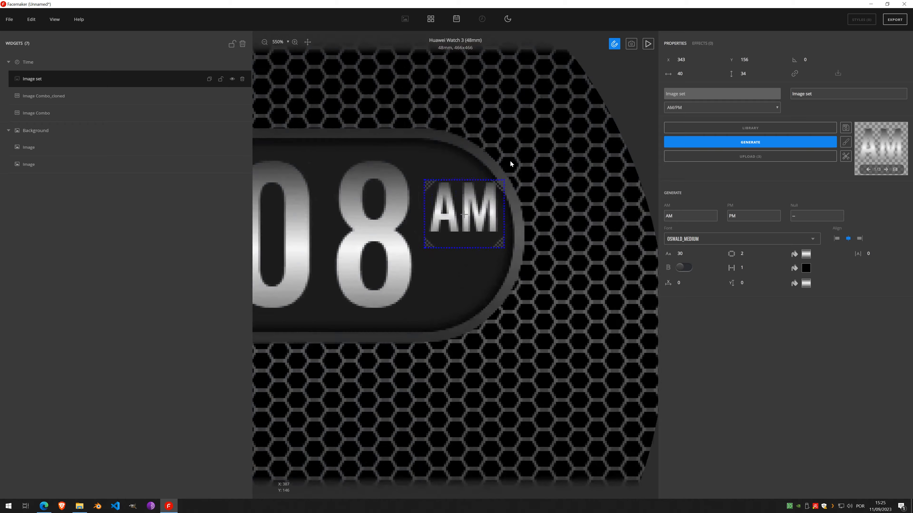
pyautogui.moveTo(467, 215); pyautogui.dragTo(465, 214)
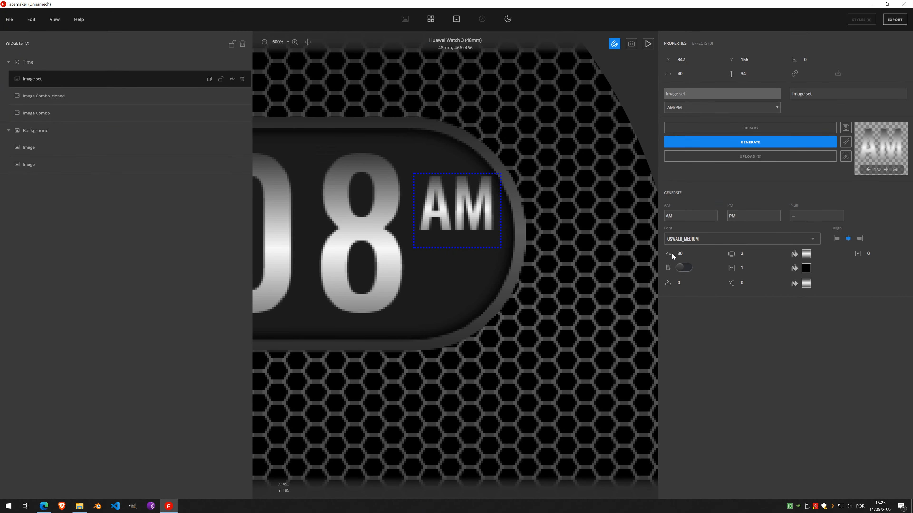
# - Reduce the AM/PM font size to 21 and place the label at X 347, Y 157 inside the pill's end
pyautogui.click(690, 255)
pyautogui.click(689, 255)
pyautogui.click(689, 255)
pyautogui.click(689, 255)
pyautogui.click(690, 255)
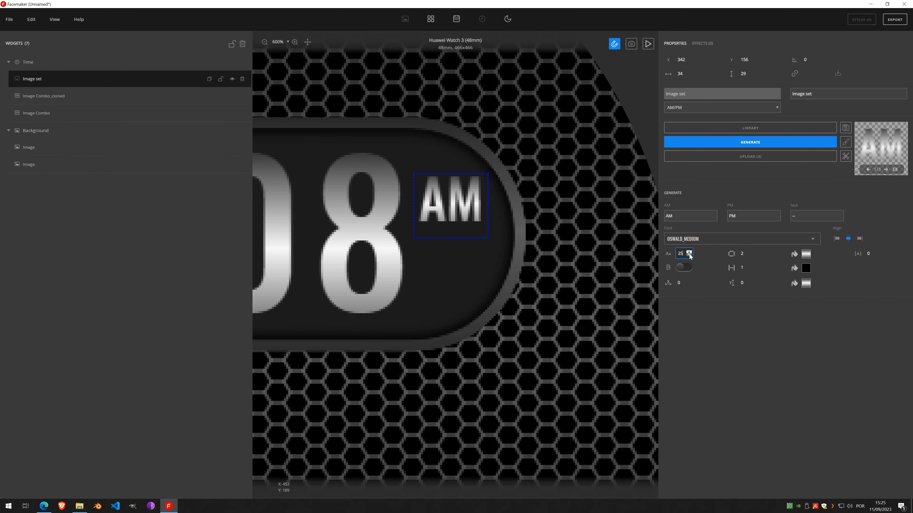
pyautogui.click(690, 254)
pyautogui.click(689, 255)
pyautogui.click(689, 255)
pyautogui.click(690, 255)
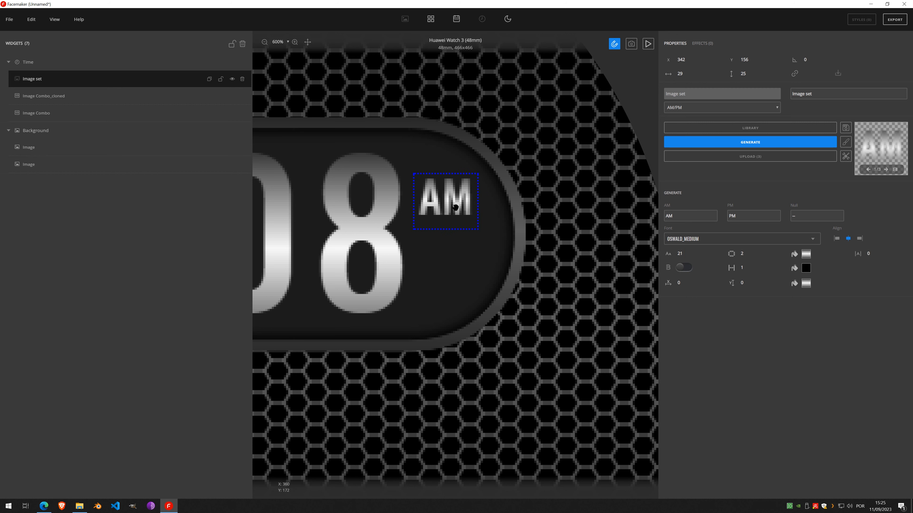
pyautogui.moveTo(453, 207); pyautogui.dragTo(463, 210)
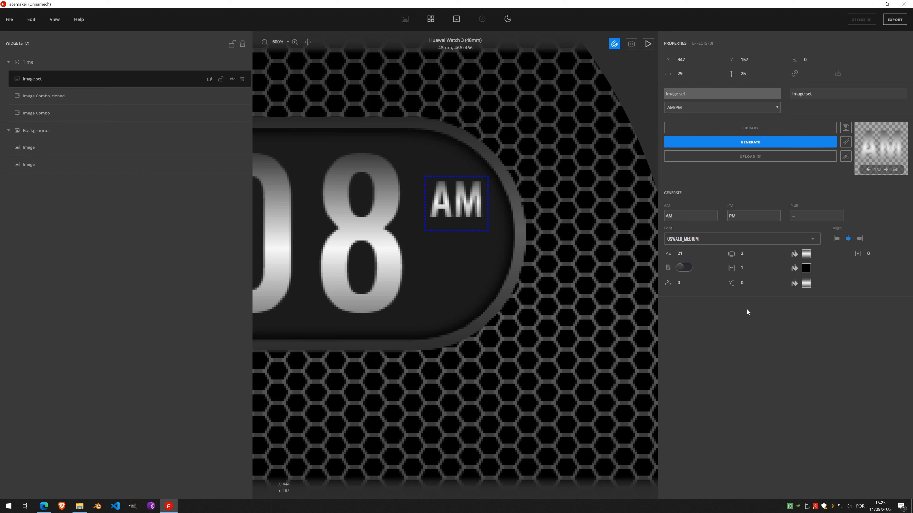
# - Set the AM/PM labels' vertical offset to 31 and their first fill to solid dark grey, about rgba(43, 43, 43, 1)
pyautogui.moveTo(752, 282); pyautogui.dragTo(752, 282)
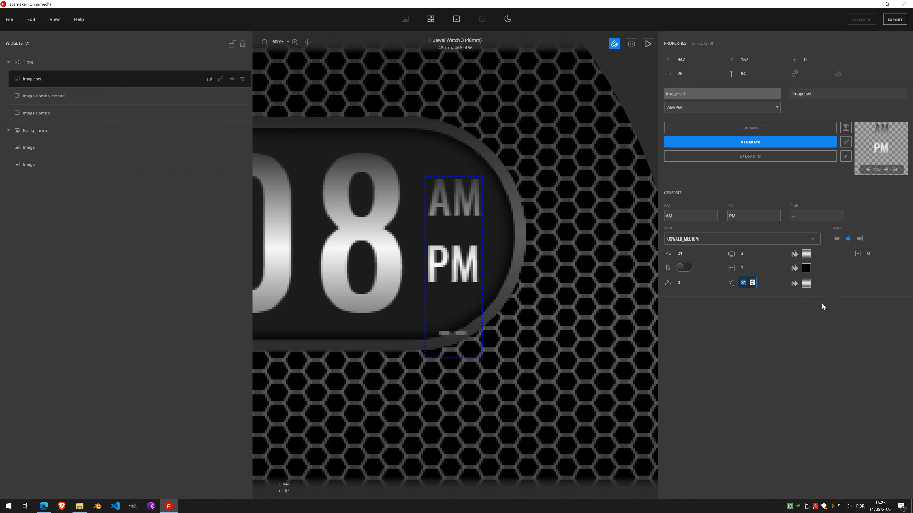
pyautogui.click(806, 254)
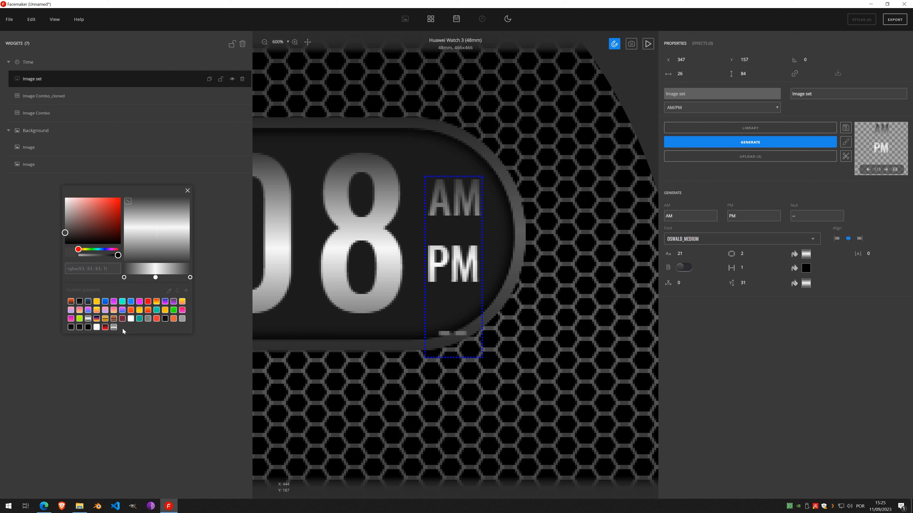
pyautogui.click(148, 320)
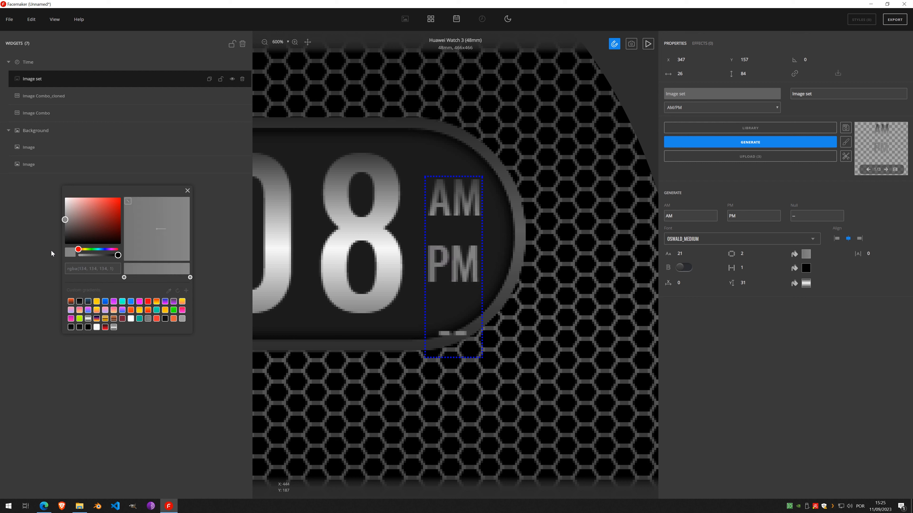
pyautogui.moveTo(63, 223); pyautogui.dragTo(63, 236)
pyautogui.click(124, 277)
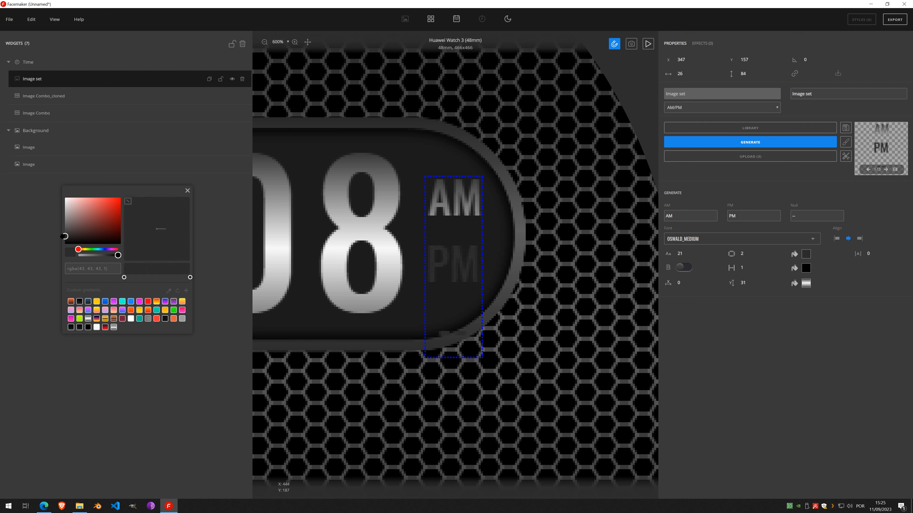
pyautogui.click(187, 191)
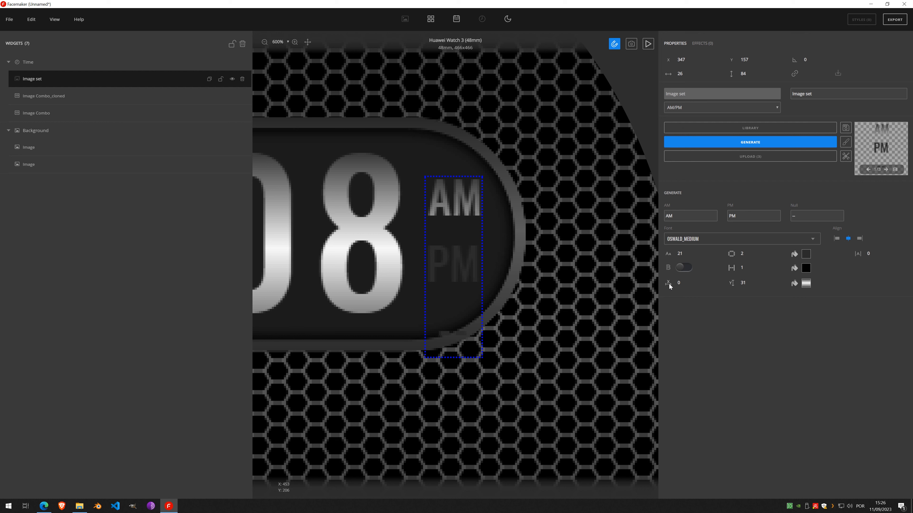
# - Try the alignment options for the AM/PM text, keep it left-aligned, and clear the Null text
pyautogui.click(859, 240)
pyautogui.click(836, 239)
pyautogui.click(847, 239)
pyautogui.click(838, 239)
pyautogui.doubleClick(790, 217)
pyautogui.press('BackSpace')
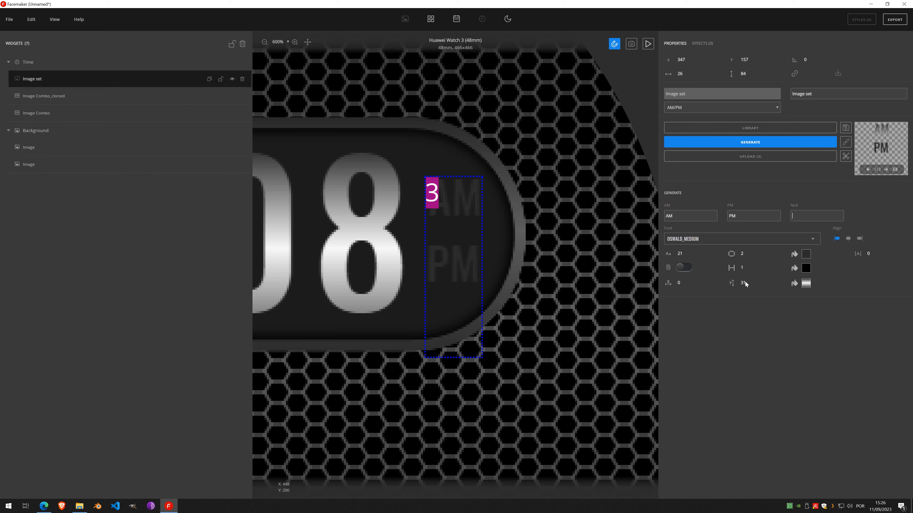
# - Set the AM/PM labels' third fill to a solid mid grey, about rgba(134, 134, 134, 1), and check both label states
pyautogui.click(794, 284)
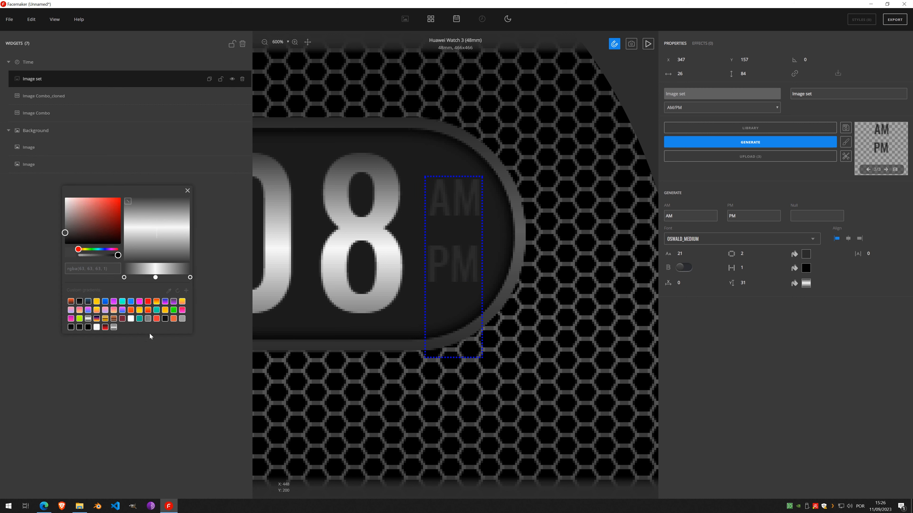
pyautogui.click(147, 320)
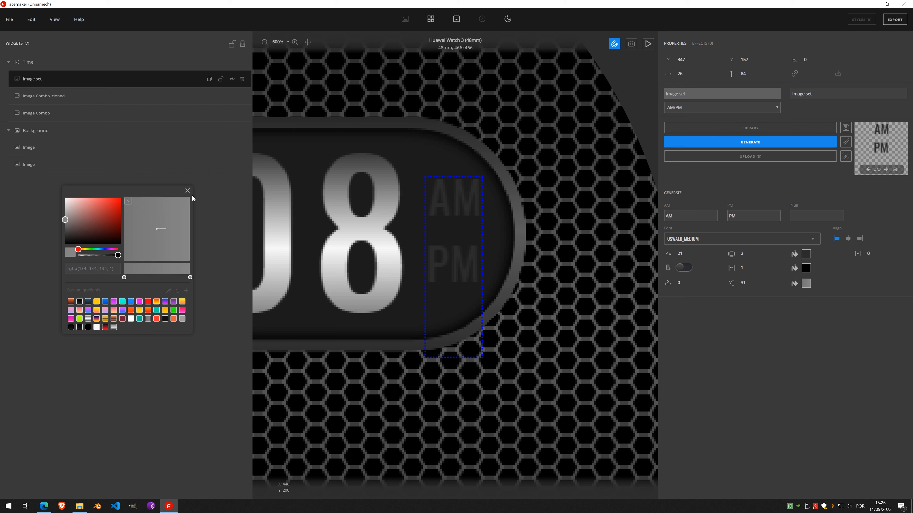
pyautogui.click(187, 191)
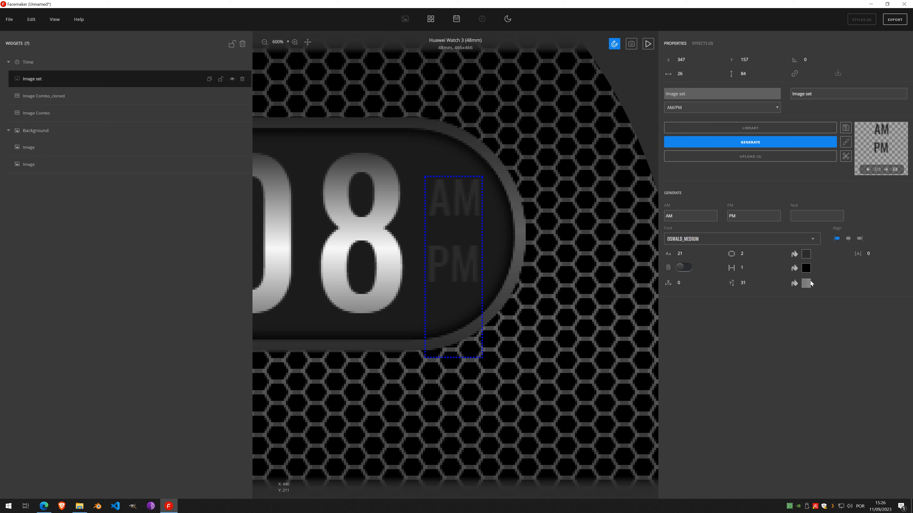
pyautogui.scroll(-7, 462, 268)
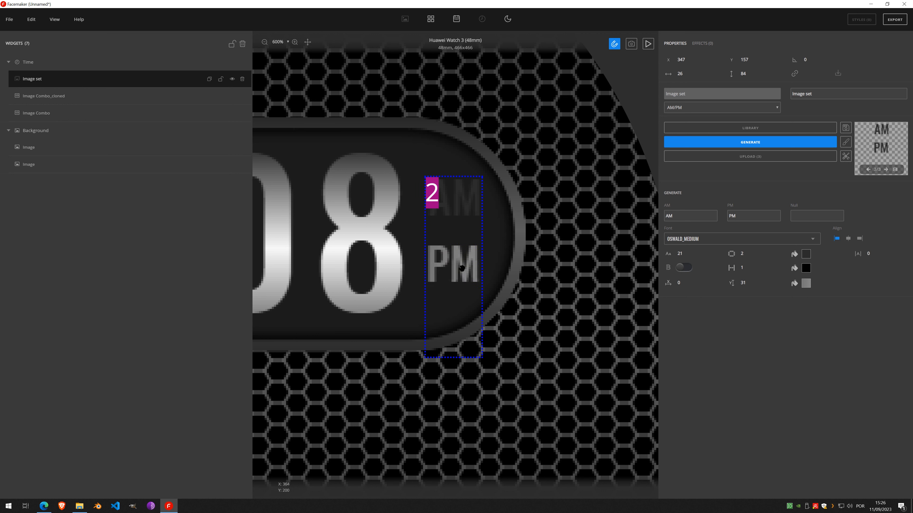
pyautogui.scroll(-1, 462, 269)
pyautogui.scroll(2, 462, 269)
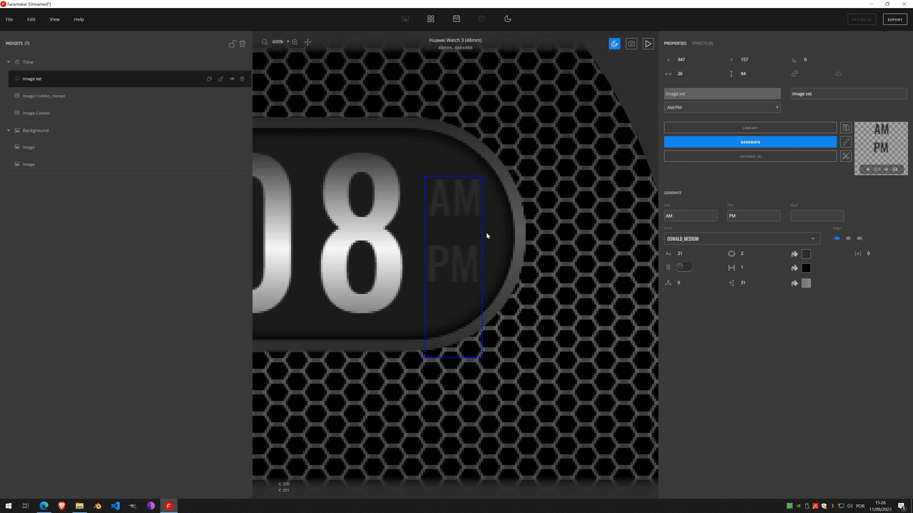
pyautogui.scroll(-5, 386, 255)
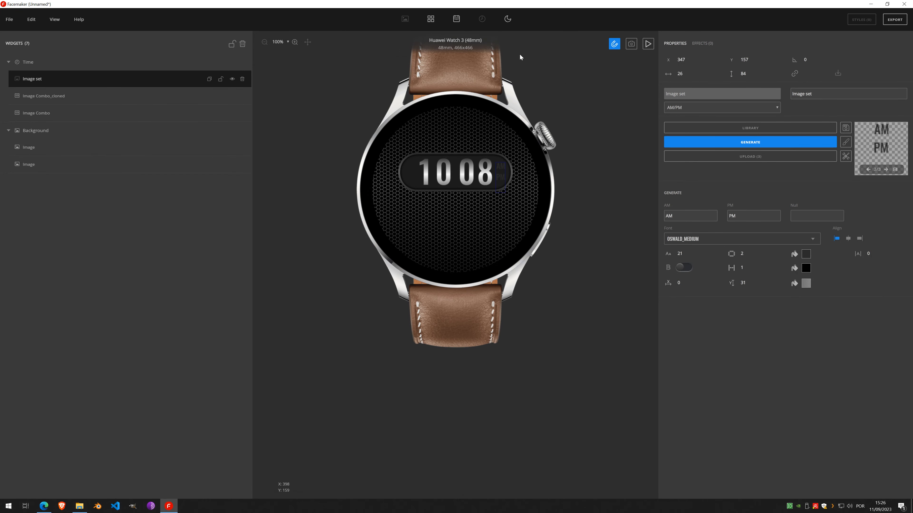
# - Lock the AM/PM image set and crop its images to their content
pyautogui.click(221, 79)
pyautogui.click(846, 157)
pyautogui.click(882, 162)
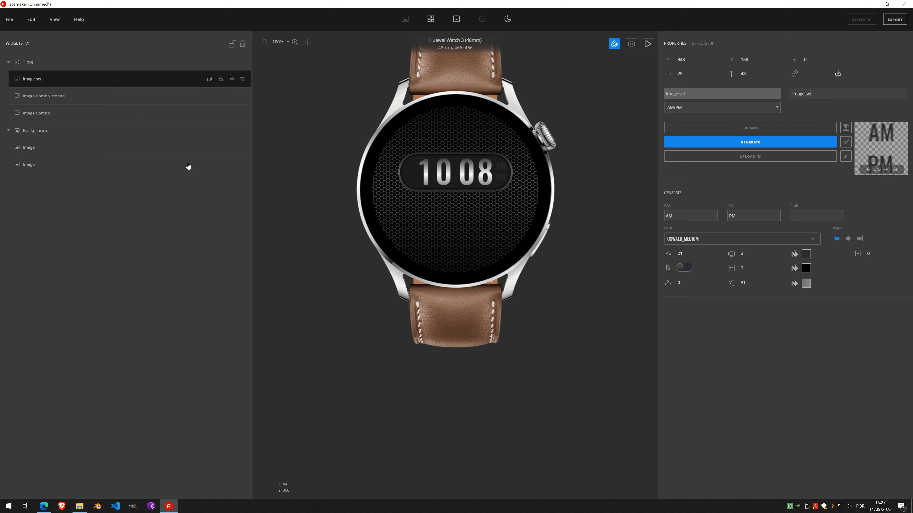
# - Add a new image above the pill panel in the Background group and start a vector drawing for it
pyautogui.click(61, 148)
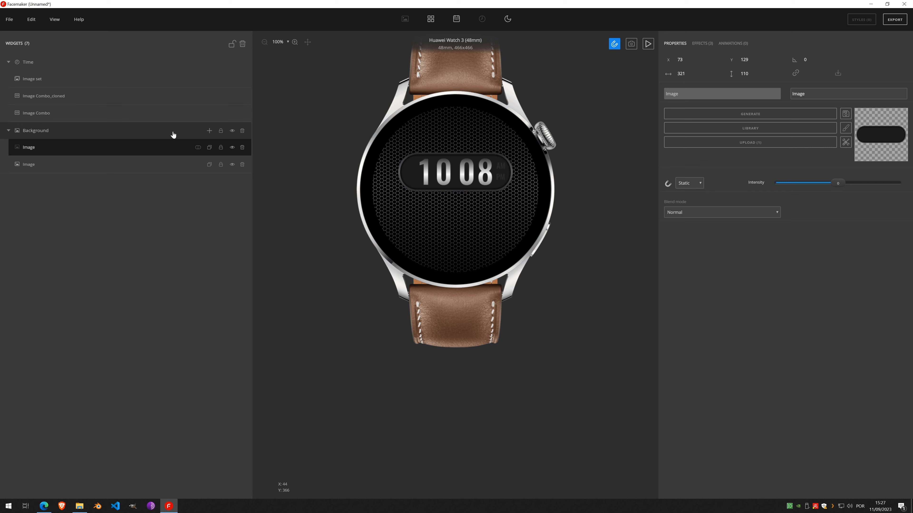
pyautogui.click(209, 131)
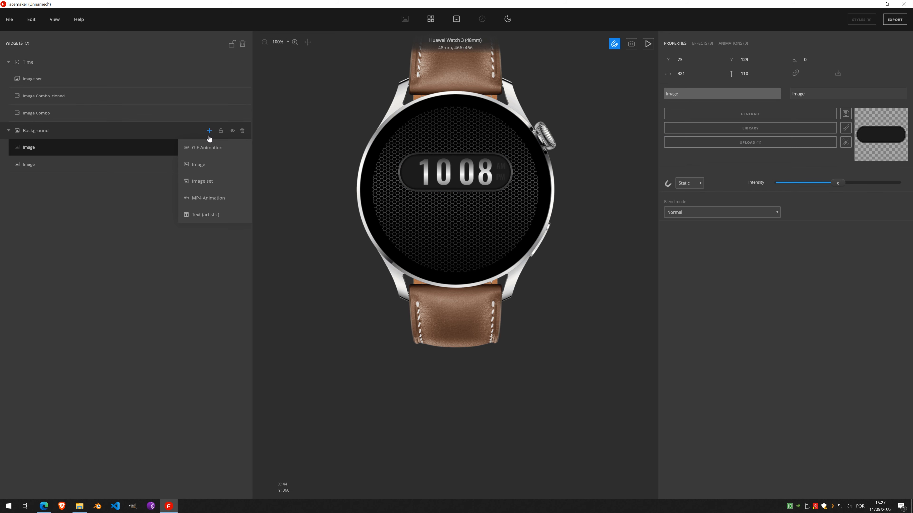
pyautogui.click(204, 169)
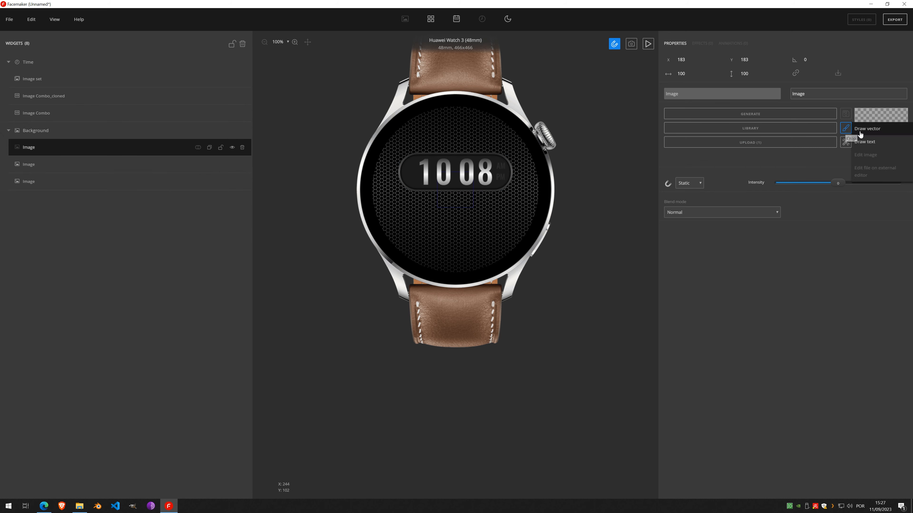
pyautogui.click(864, 133)
# - With the guide lines shown, draw a closed angular outline over the watch face's lower-left quarter, ending at the dial's left and bottom edges
pyautogui.scroll(4, 446, 232)
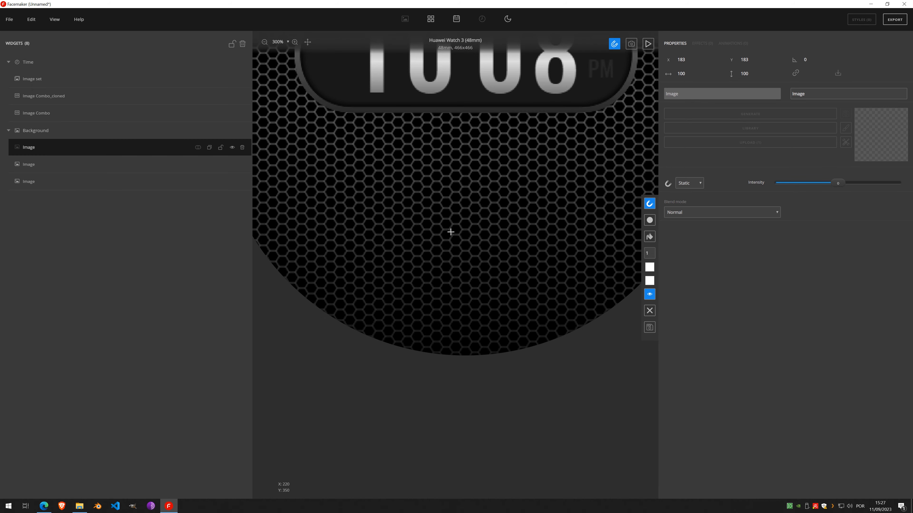
pyautogui.press('g')
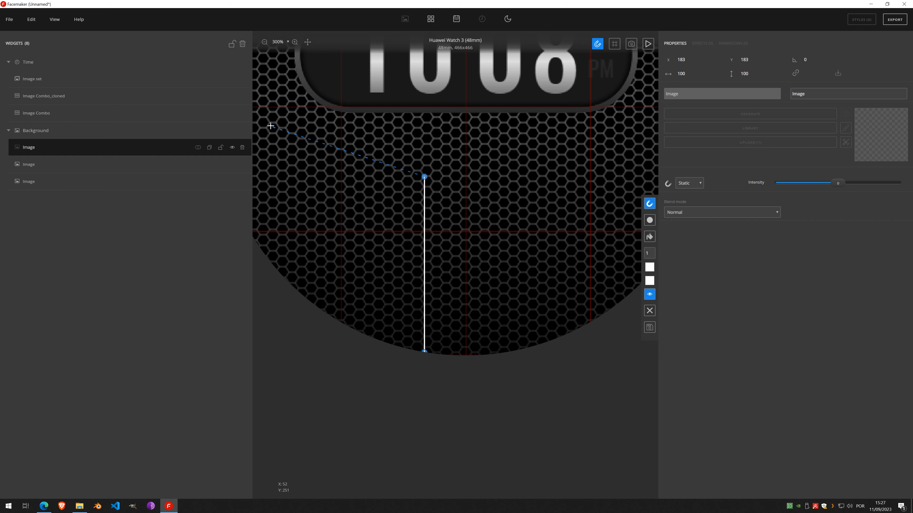
pyautogui.scroll(-1, 276, 132)
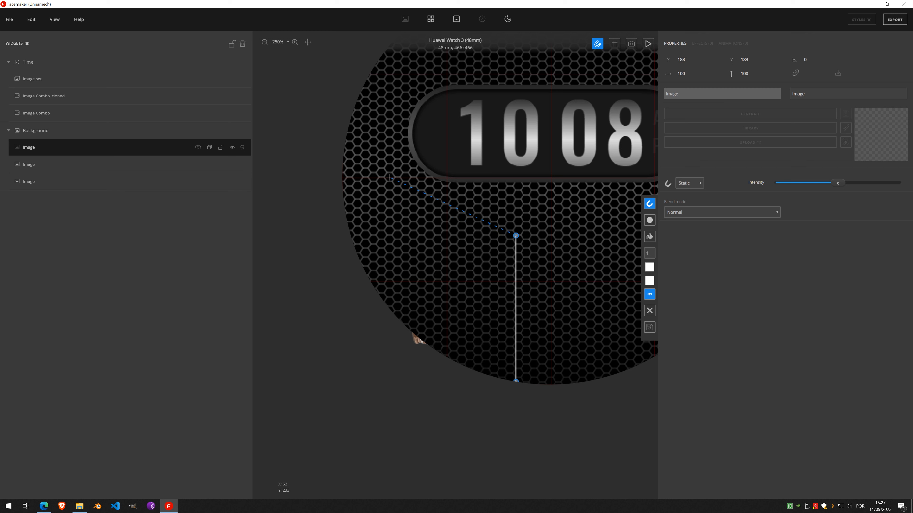
pyautogui.click(387, 215)
pyautogui.click(367, 177)
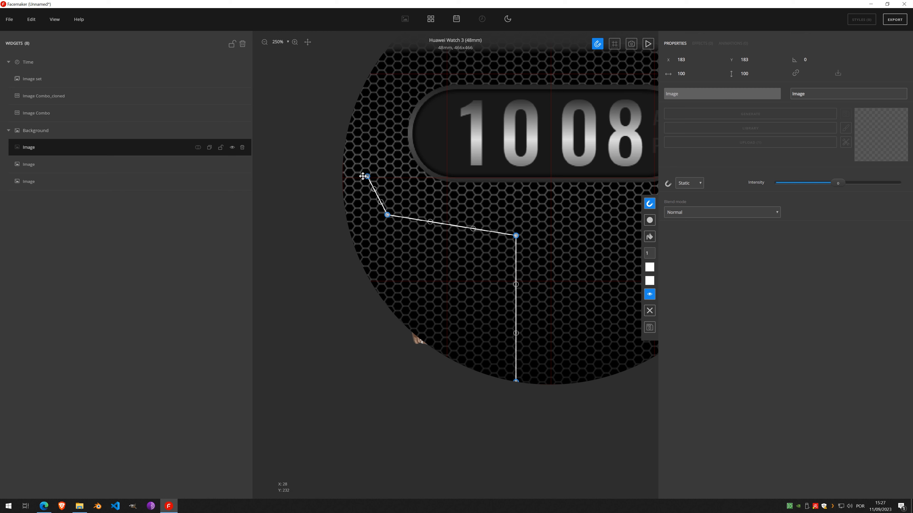
pyautogui.click(342, 176)
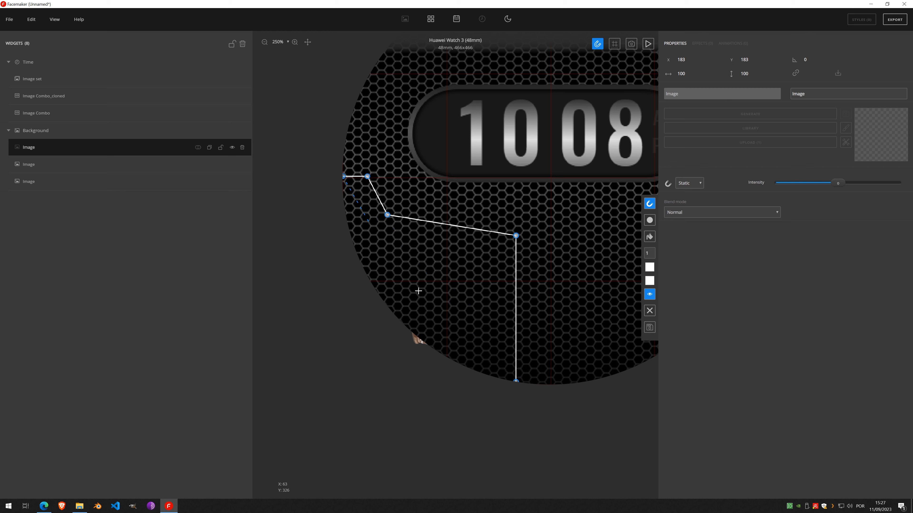
pyautogui.click(516, 381)
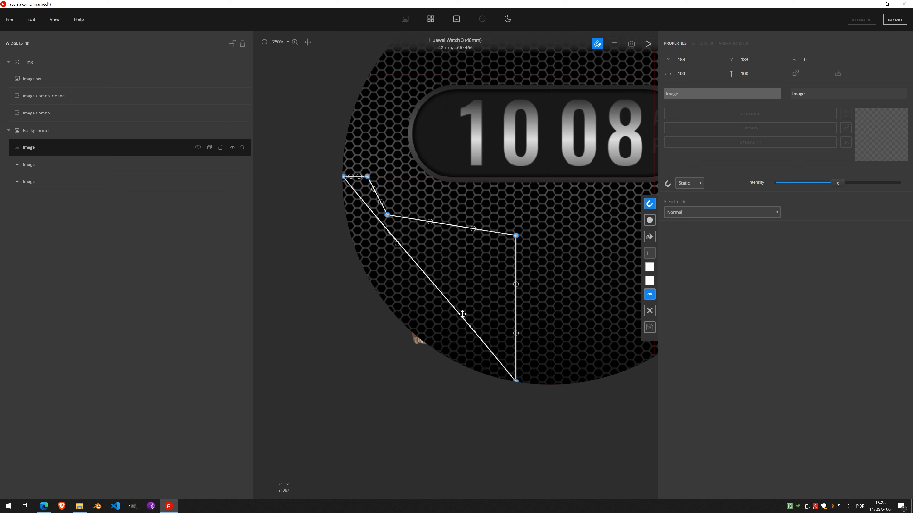
# - Bend the outline's diagonal closing edge outward so it follows the round rim of the watch face
pyautogui.moveTo(462, 314); pyautogui.dragTo(369, 363)
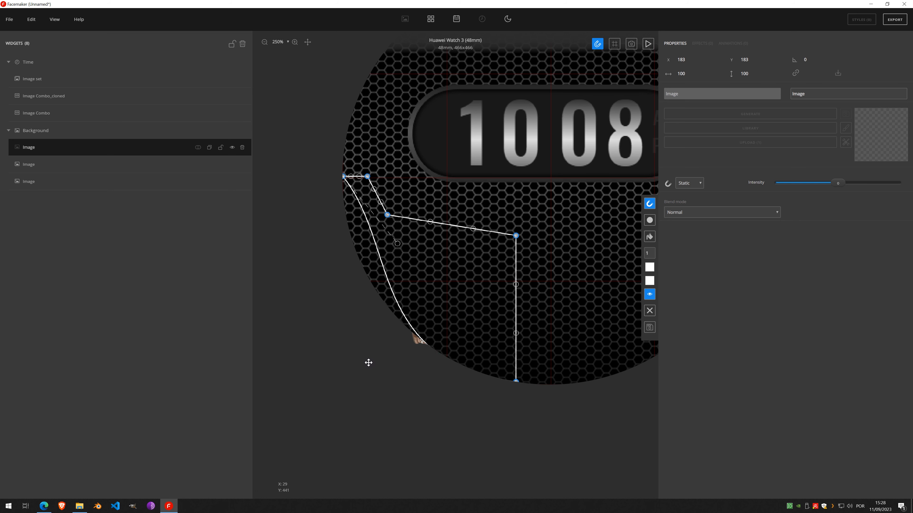
pyautogui.moveTo(398, 244); pyautogui.dragTo(340, 260)
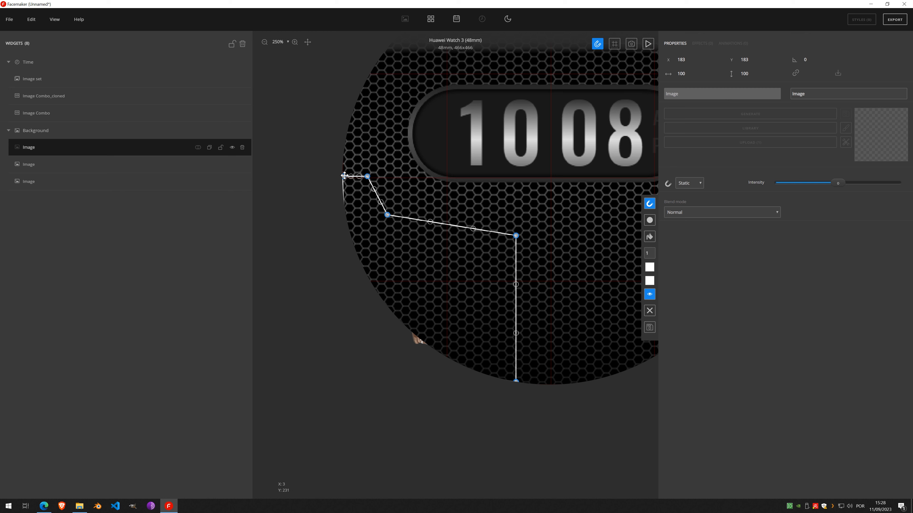
pyautogui.moveTo(343, 176); pyautogui.dragTo(342, 176)
# - Fill the lower-left vector shape with white and save the drawing as the image
pyautogui.click(650, 237)
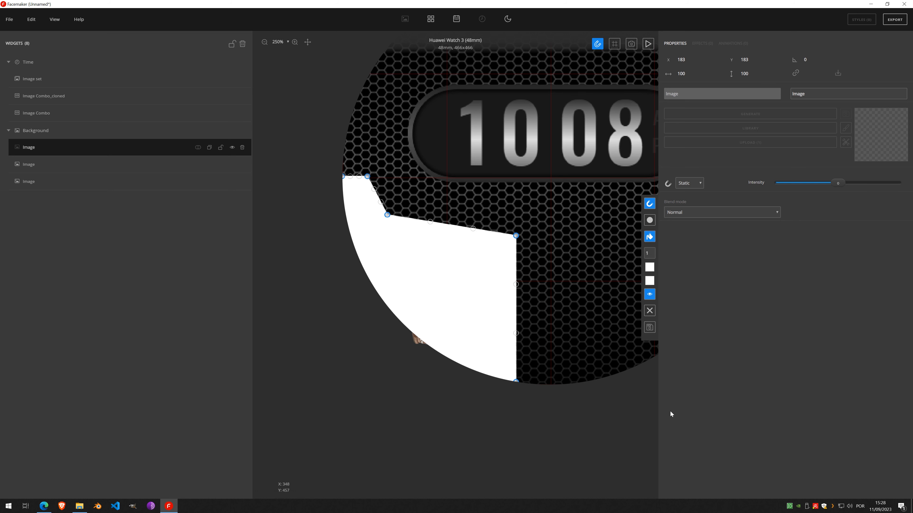
pyautogui.scroll(-3, 475, 290)
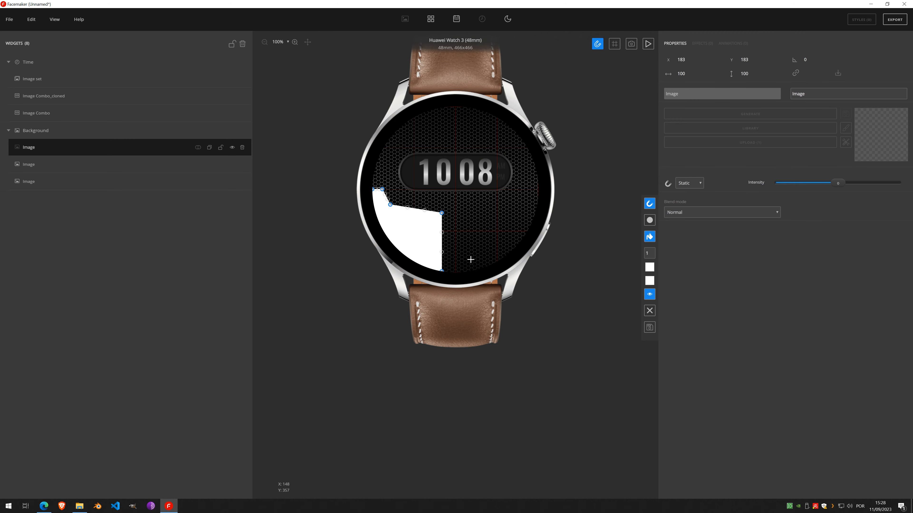
pyautogui.scroll(2, 452, 235)
pyautogui.scroll(-1, 452, 235)
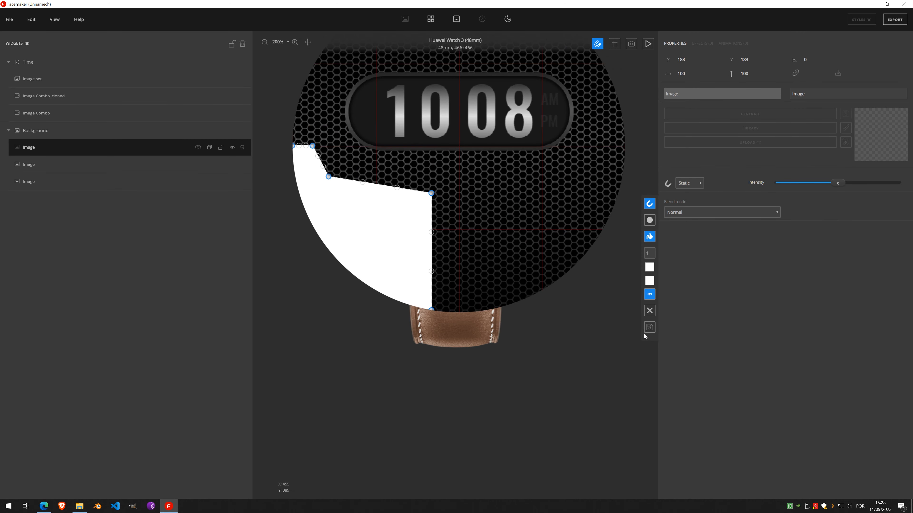
pyautogui.click(649, 328)
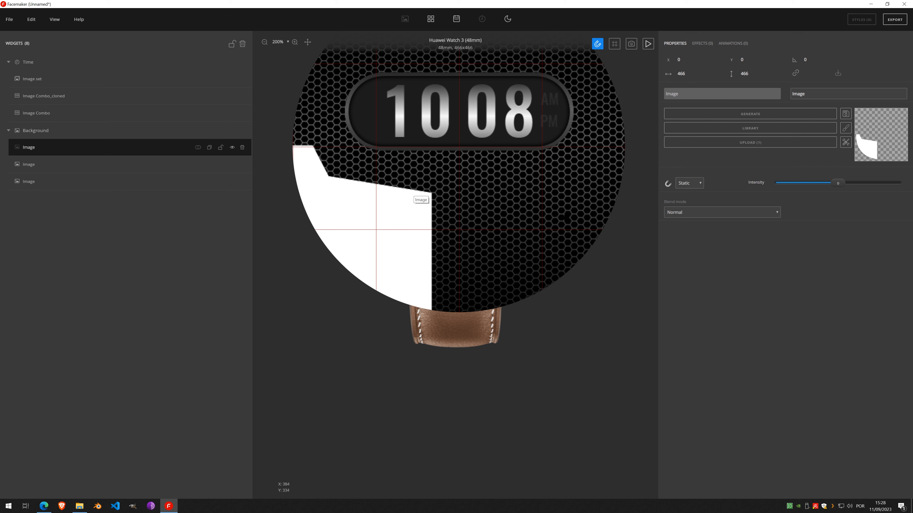
# - Add a horizontal Mirror effect to the lower-left panel image and apply it permanently
pyautogui.click(704, 44)
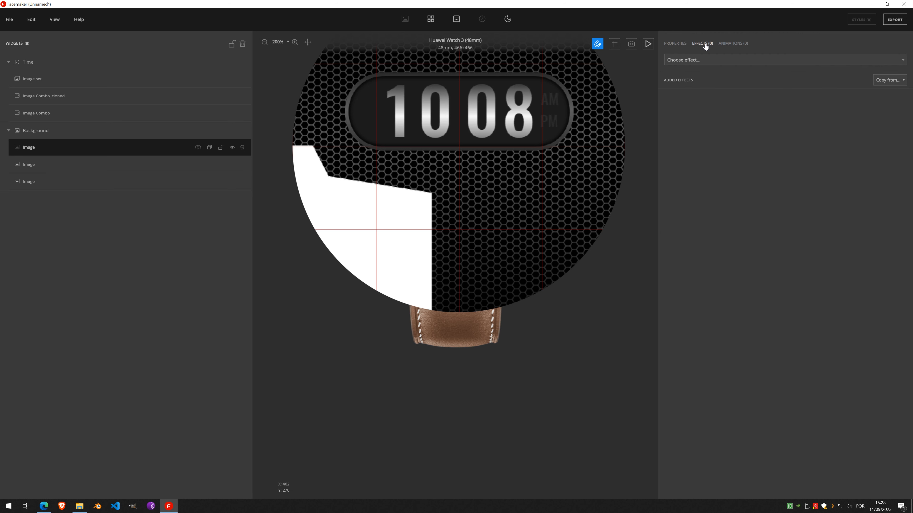
pyautogui.click(703, 60)
pyautogui.scroll(-3, 699, 176)
pyautogui.scroll(-3, 700, 181)
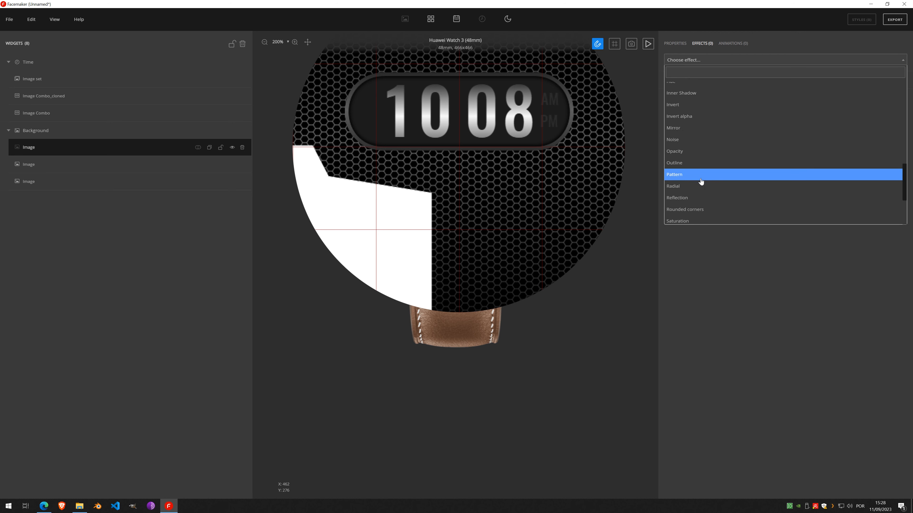
pyautogui.click(697, 136)
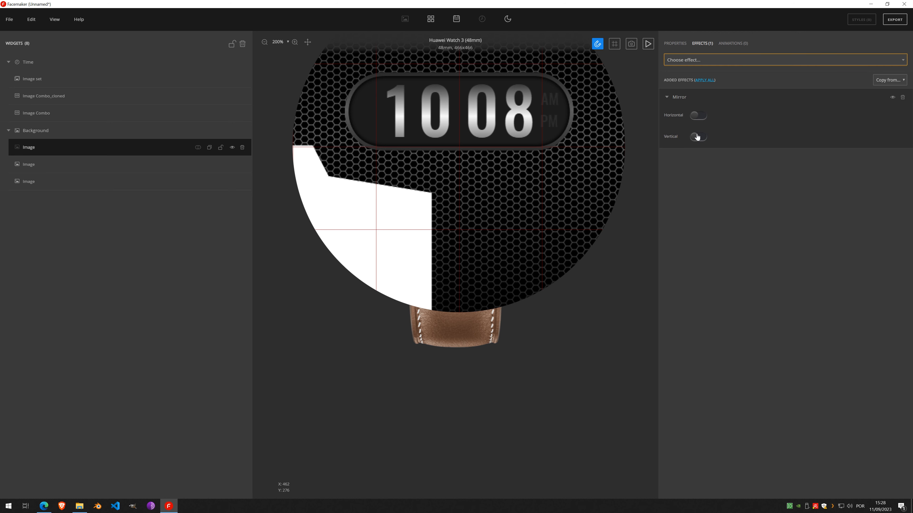
pyautogui.click(698, 116)
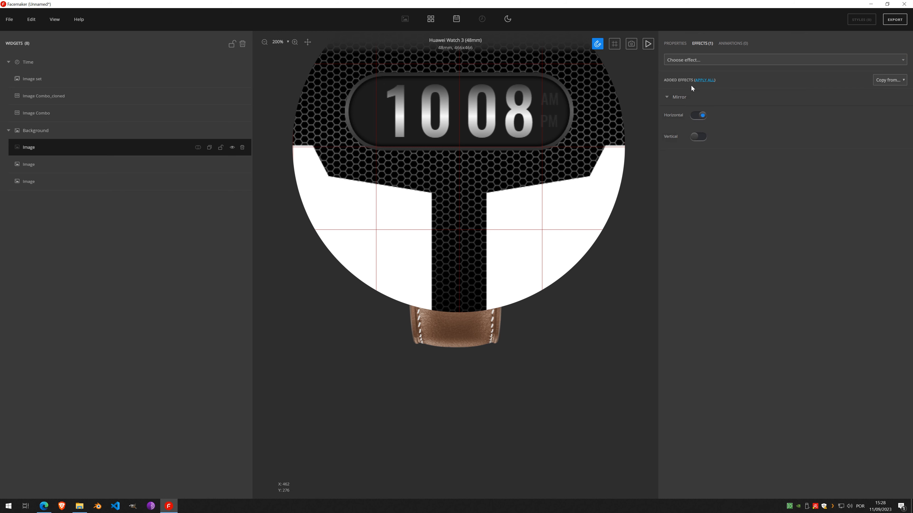
pyautogui.click(709, 80)
pyautogui.scroll(-2, 497, 178)
pyautogui.scroll(3, 491, 190)
pyautogui.scroll(-2, 491, 190)
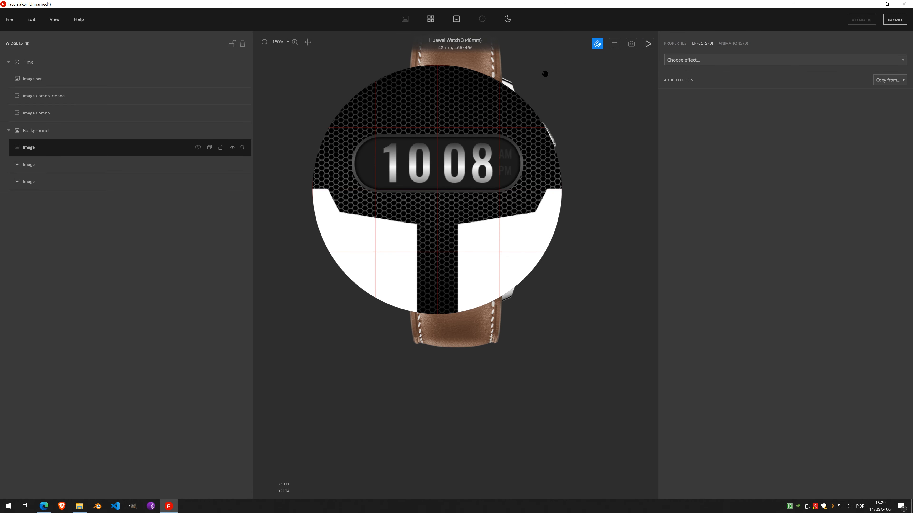
# - Crop the mirrored lower panel image to its content
pyautogui.click(680, 48)
pyautogui.click(846, 142)
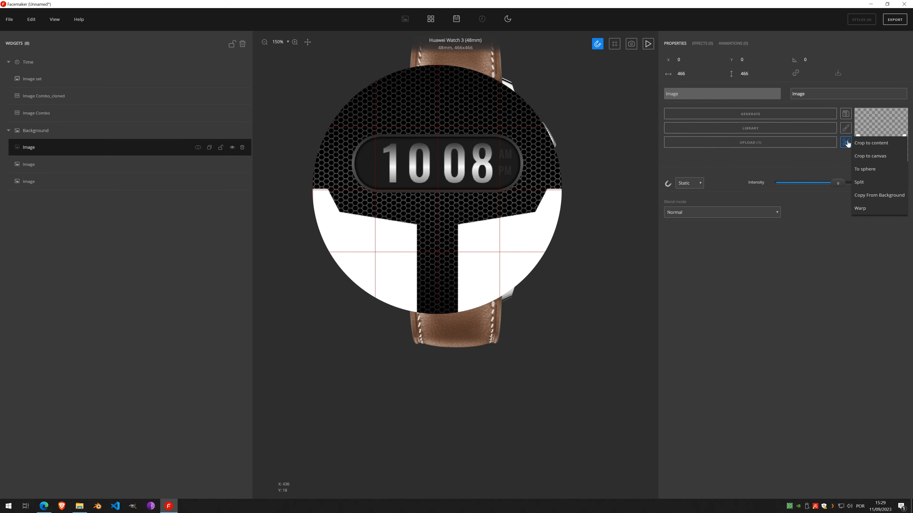
pyautogui.click(872, 143)
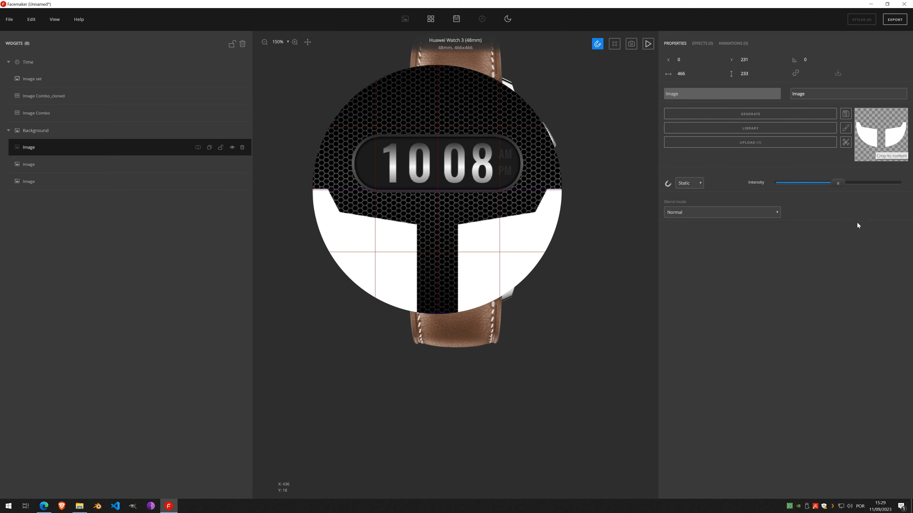
# - Rename the pill-shaped panel's image widget as round
pyautogui.click(703, 43)
pyautogui.click(29, 167)
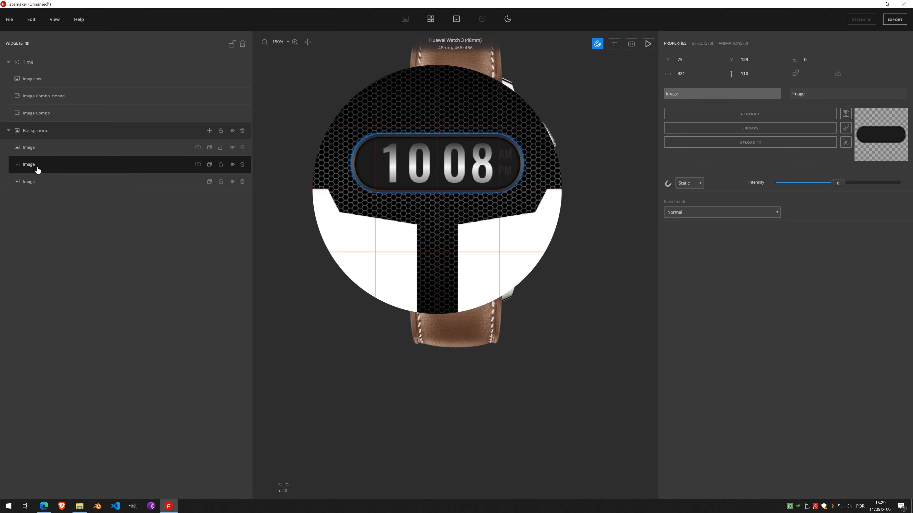
pyautogui.doubleClick(34, 167)
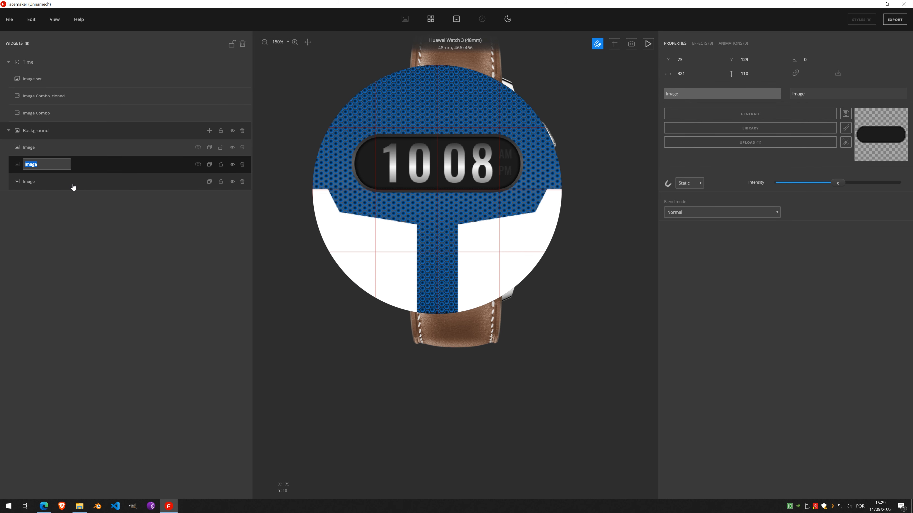
pyautogui.write('round')
pyautogui.press('Return')
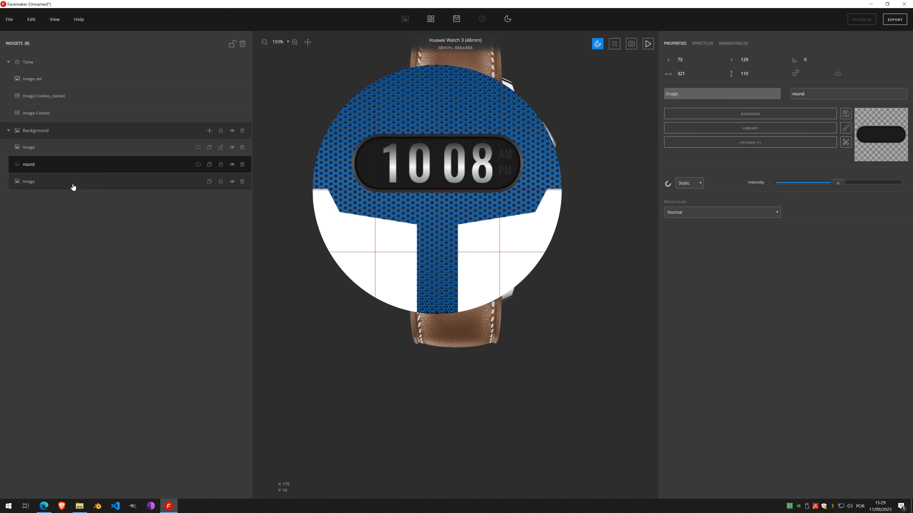
# - Copy the border, inner shadow and fill color effects from the round widget to the mirrored lower panels
pyautogui.click(31, 150)
pyautogui.click(704, 43)
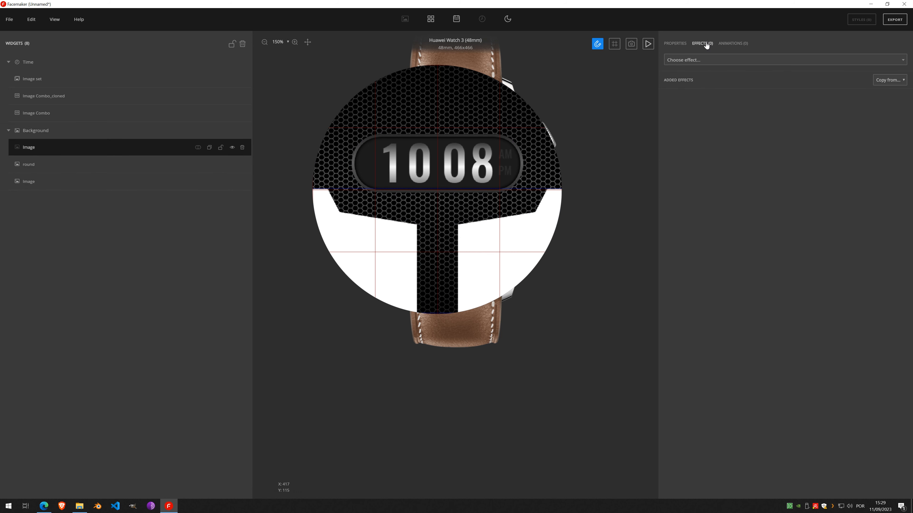
pyautogui.click(889, 79)
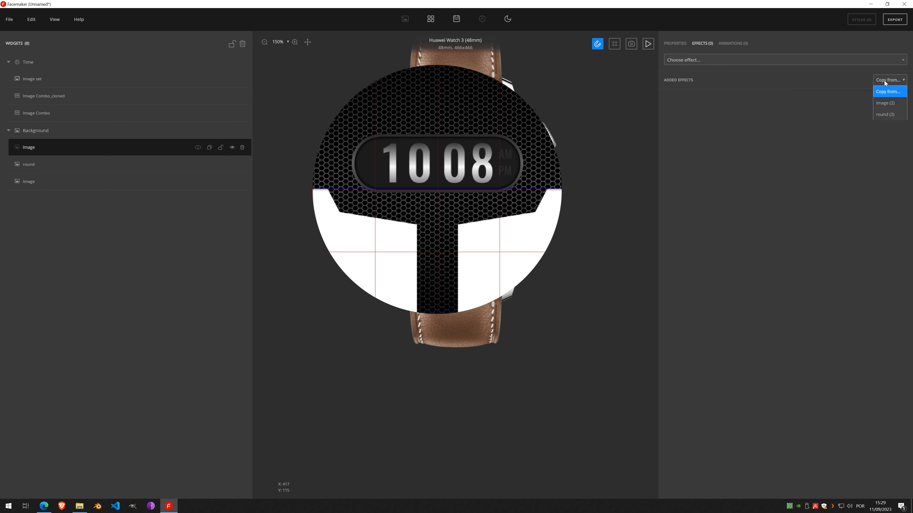
pyautogui.click(891, 119)
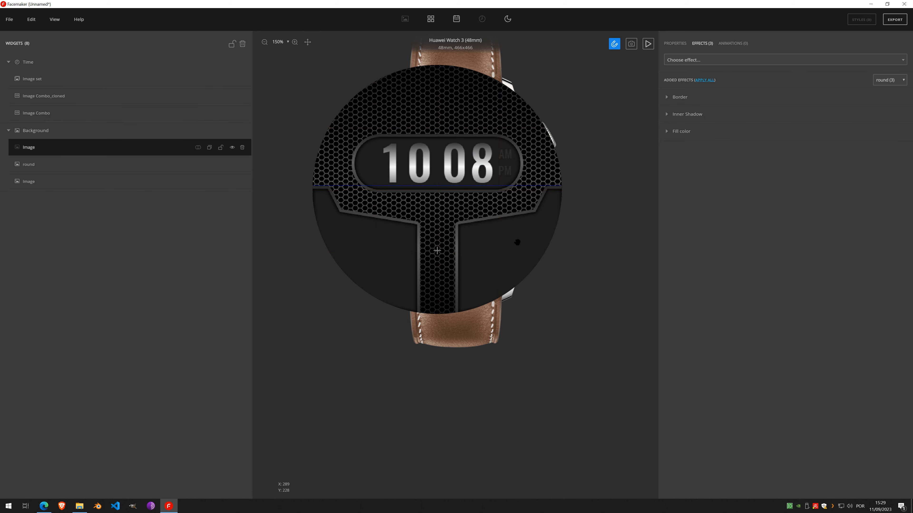
# - Lock the image widget holding the mirrored lower panels
pyautogui.scroll(4, 478, 169)
pyautogui.scroll(-4, 480, 174)
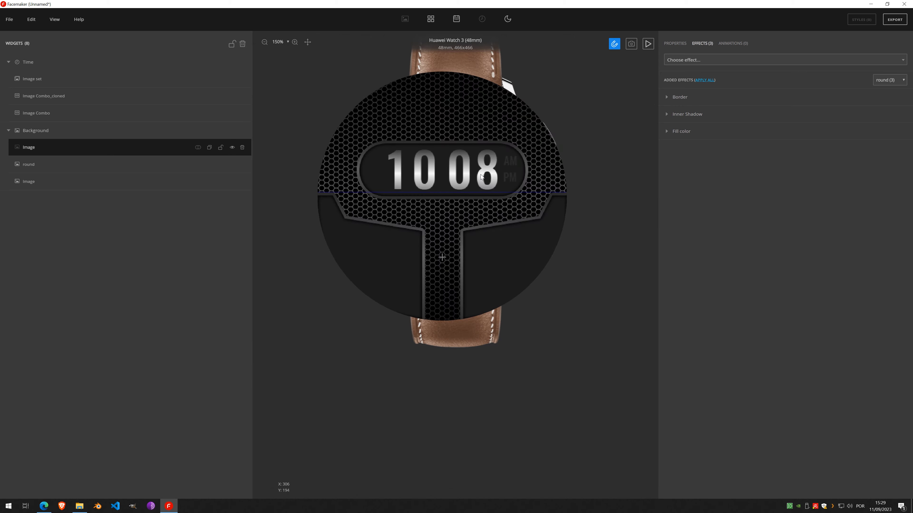
pyautogui.click(221, 148)
pyautogui.scroll(-1, 466, 251)
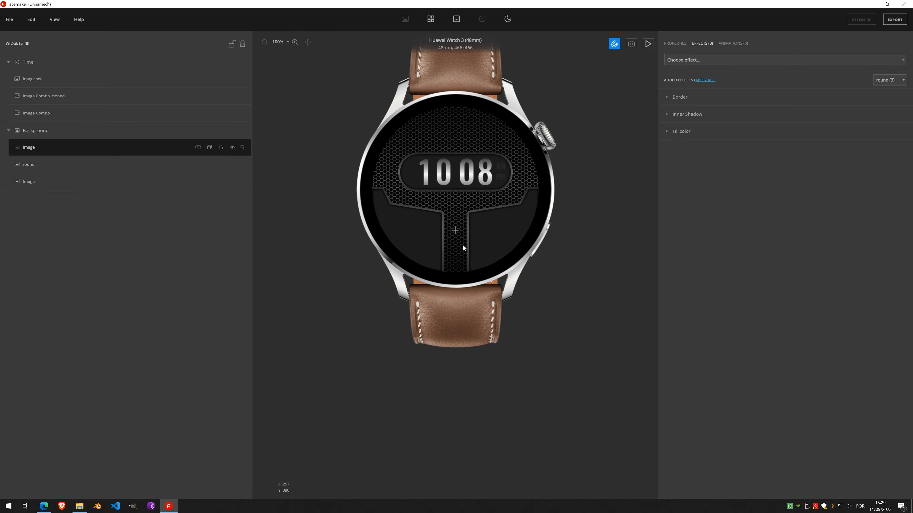
# - Add a new image widget to the background group for a vector drawing and show the grid guides
pyautogui.scroll(2, 462, 244)
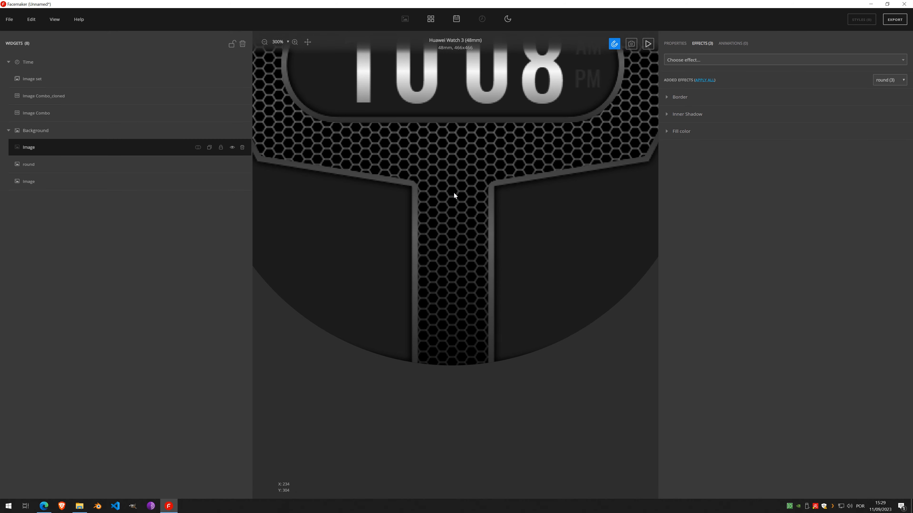
pyautogui.click(210, 132)
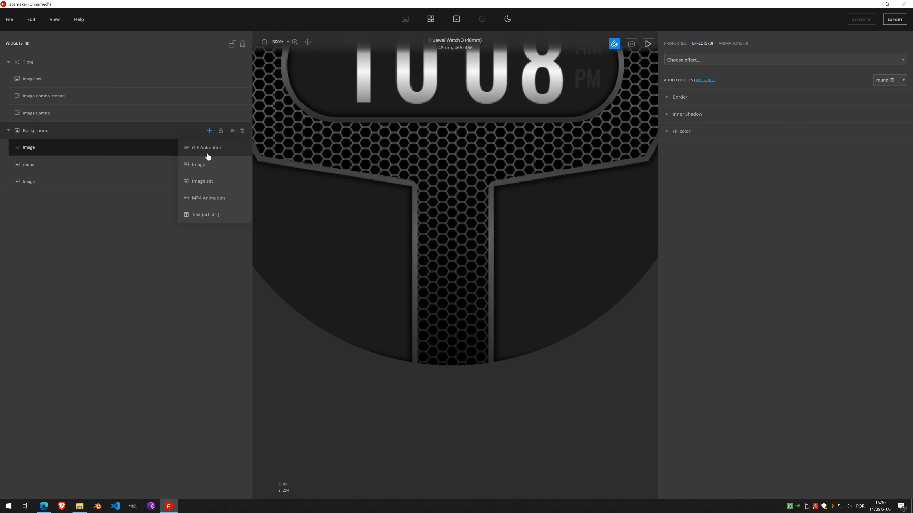
pyautogui.click(208, 169)
pyautogui.click(845, 128)
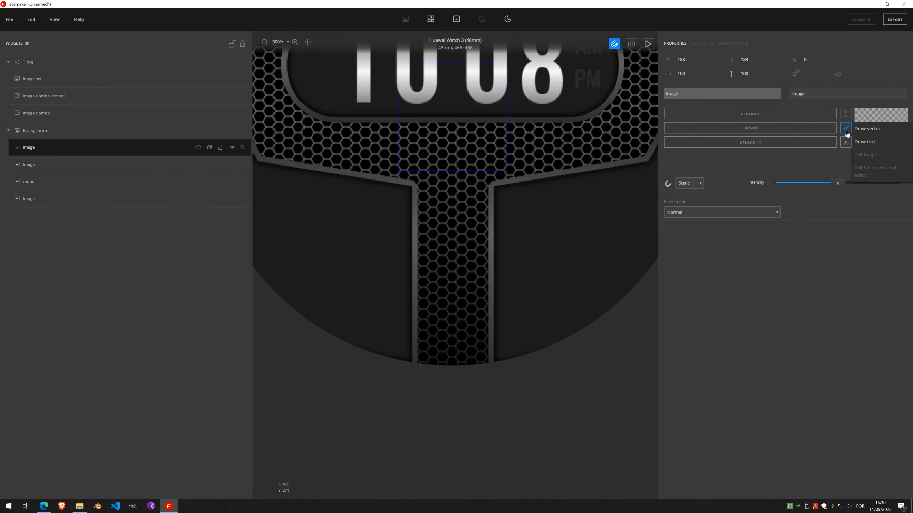
pyautogui.click(873, 140)
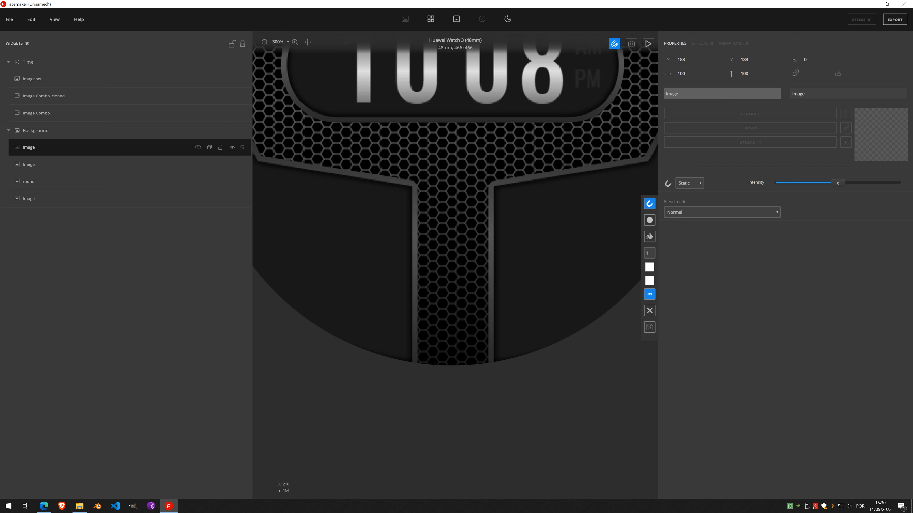
pyautogui.press('g')
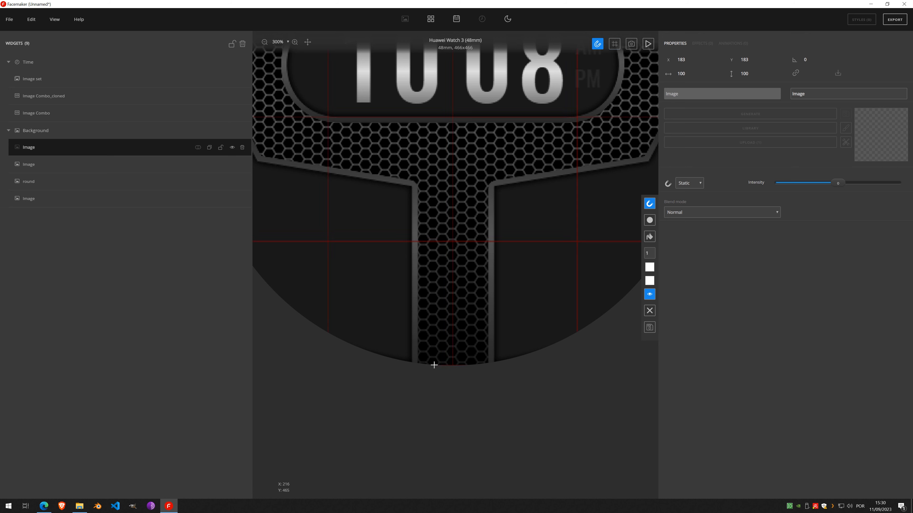
# - Draw a closed narrow vertical strip between the lower panels, from about X 216 to just past the center guide and up to about Y 266
pyautogui.moveTo(434, 349); pyautogui.dragTo(433, 159)
pyautogui.click(432, 153)
pyautogui.click(456, 364)
pyautogui.click(437, 364)
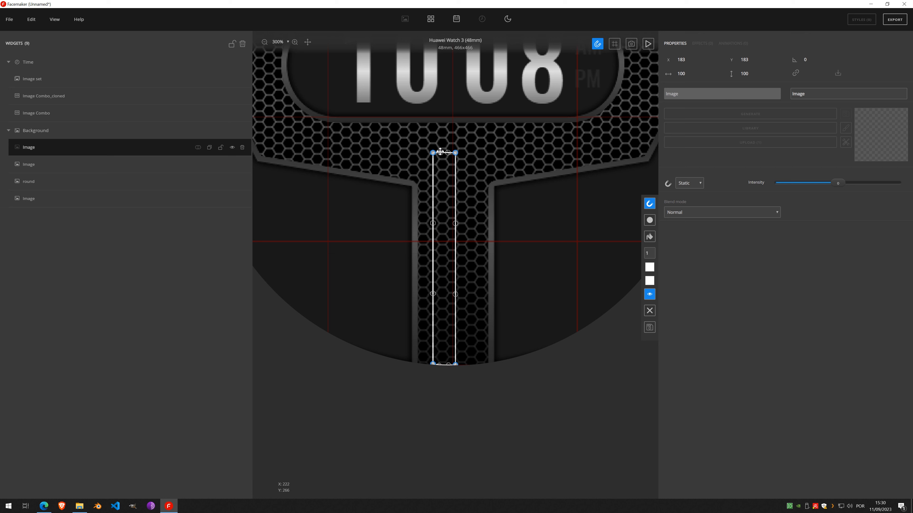
# - Extend the strip's top upward with a curved upper-left corner, and save it as a filled shape
pyautogui.moveTo(440, 153); pyautogui.dragTo(433, 131)
pyautogui.moveTo(456, 153); pyautogui.dragTo(456, 134)
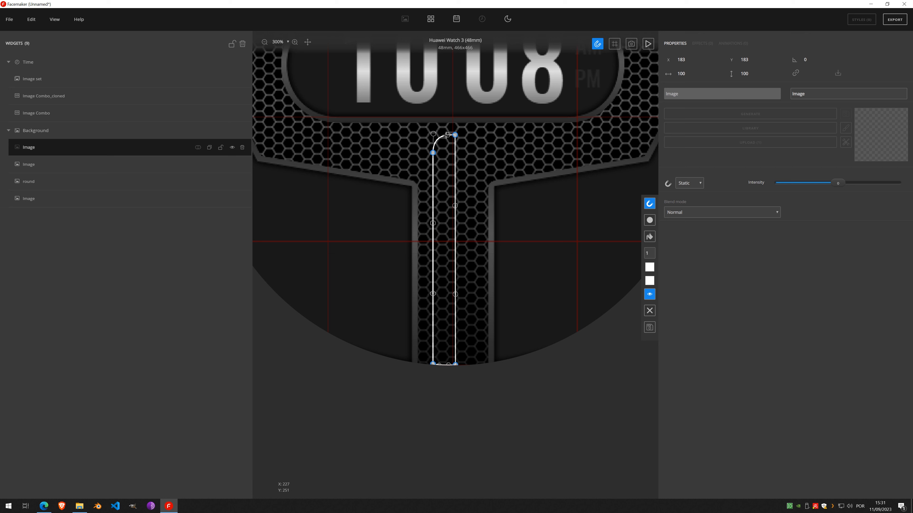
pyautogui.moveTo(447, 135); pyautogui.dragTo(445, 135)
pyautogui.click(650, 238)
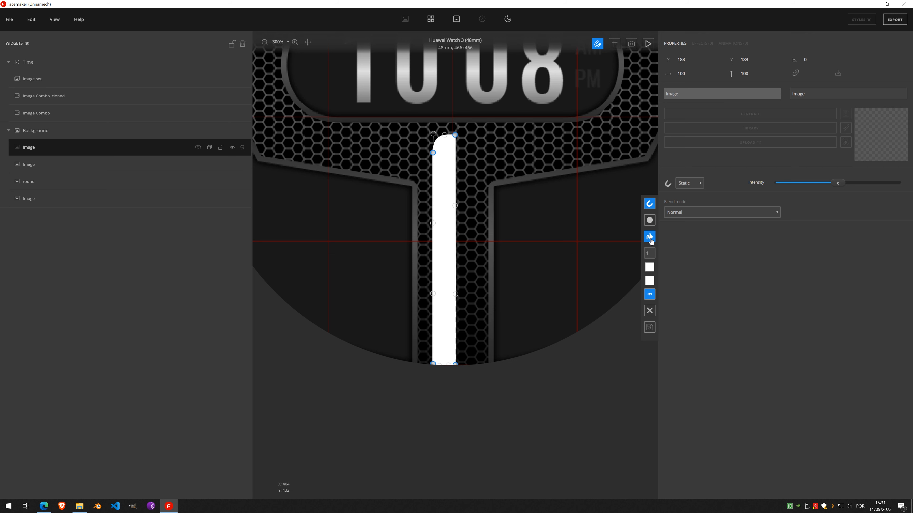
pyautogui.click(649, 328)
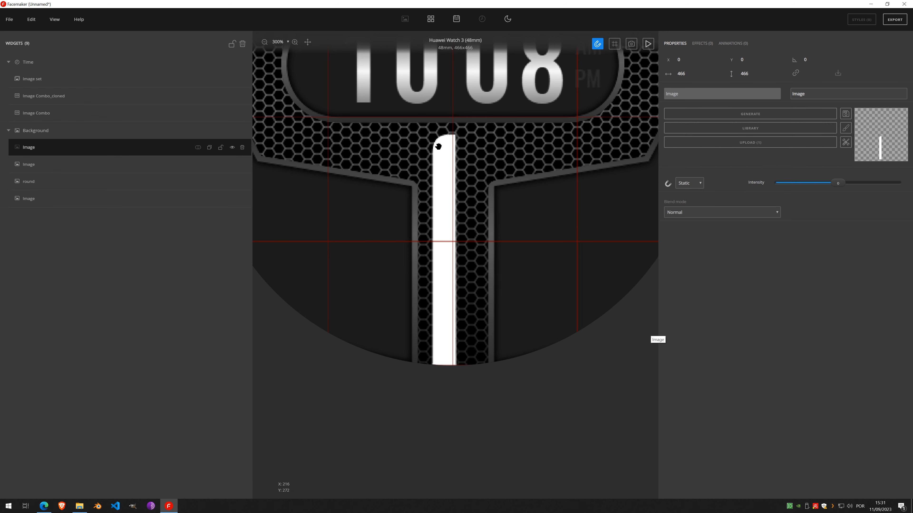
# - Add a horizontal Mirror effect to the center strip image and apply it permanently
pyautogui.click(702, 44)
pyautogui.click(707, 60)
pyautogui.scroll(-2, 697, 180)
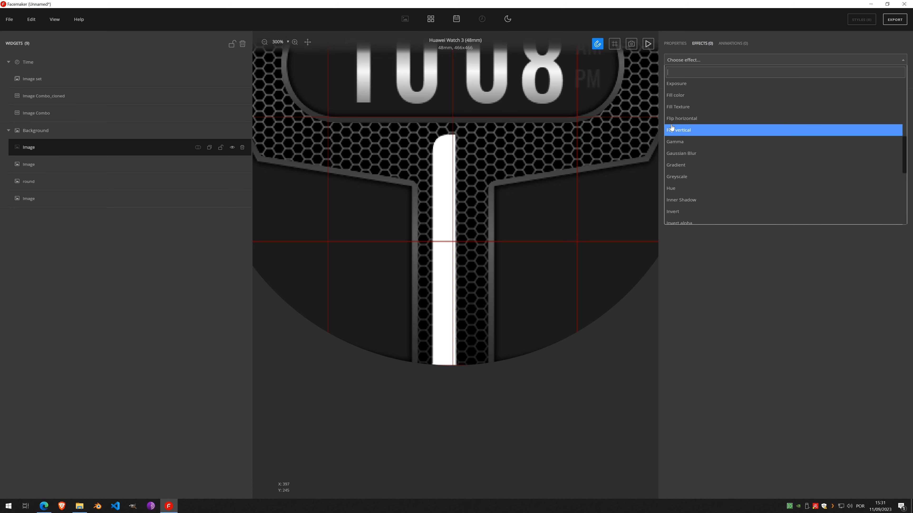
pyautogui.scroll(-3, 687, 177)
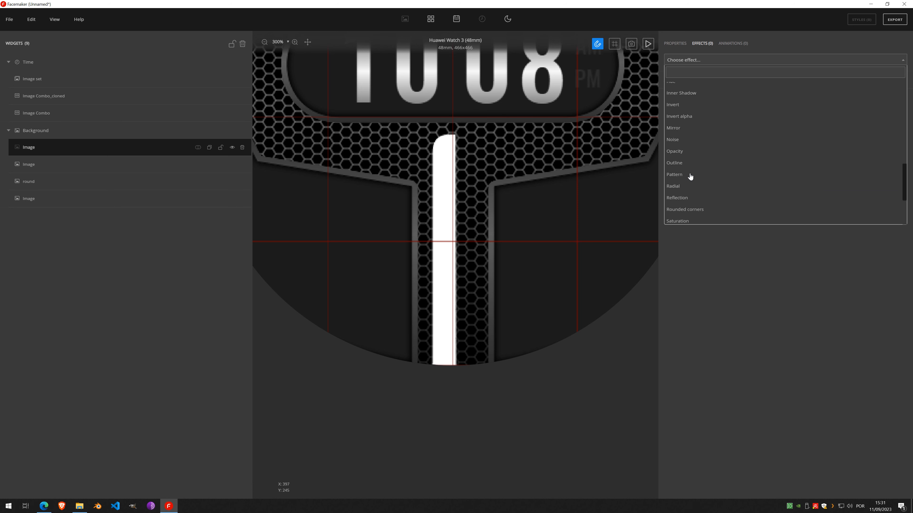
pyautogui.click(690, 130)
pyautogui.click(702, 115)
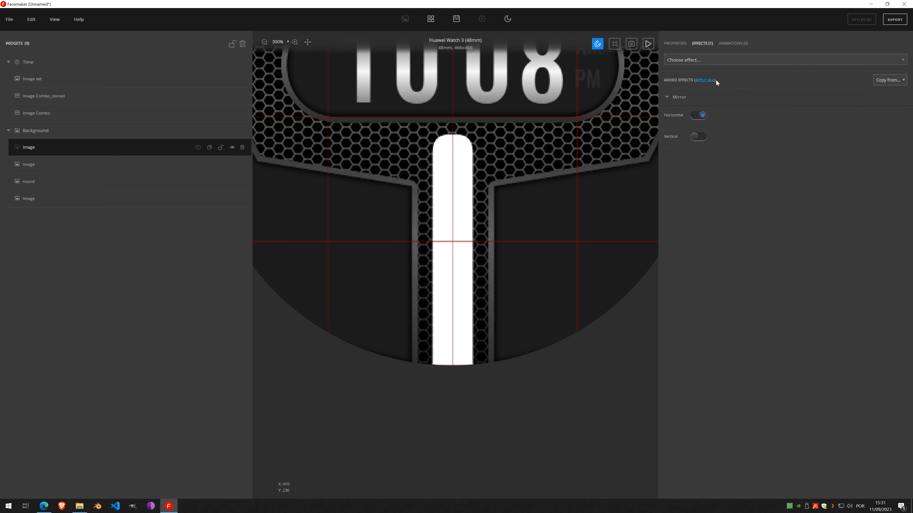
pyautogui.click(707, 80)
# - Copy the border, inner shadow and fill color effects from the round widget to the center strip
pyautogui.click(706, 60)
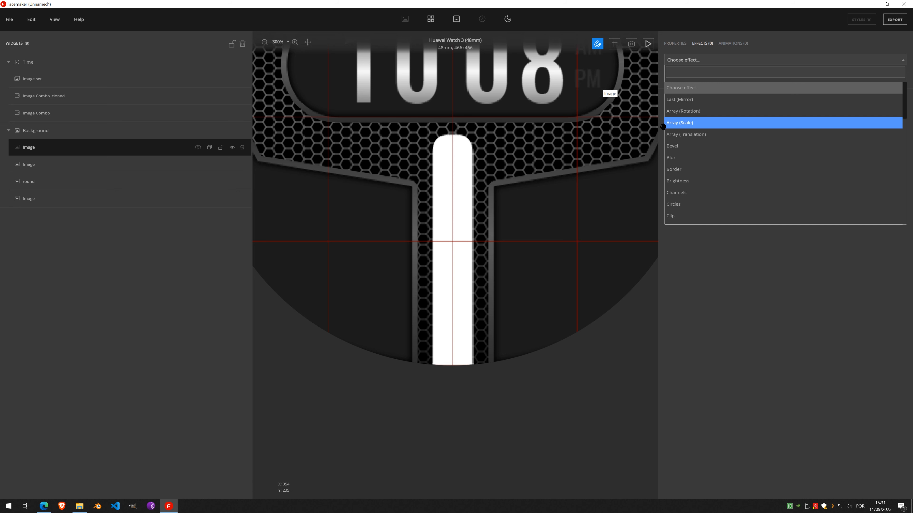
pyautogui.click(826, 292)
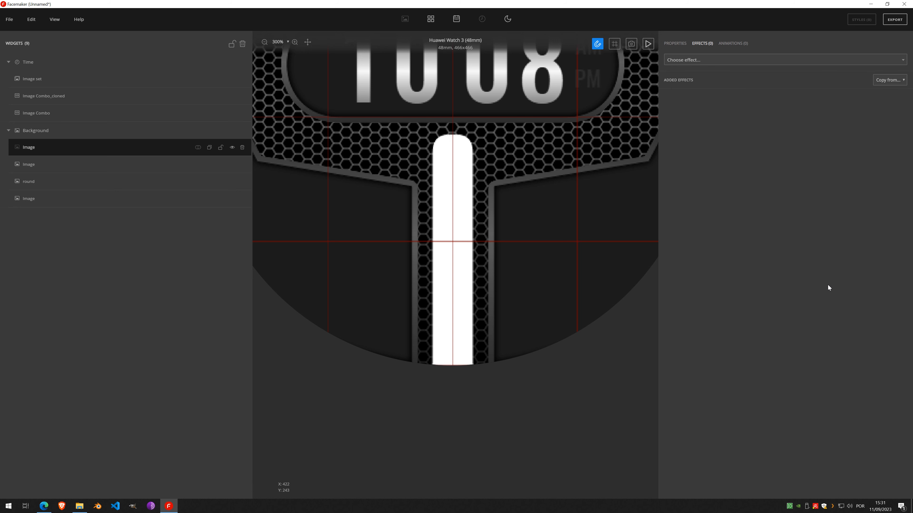
pyautogui.click(902, 81)
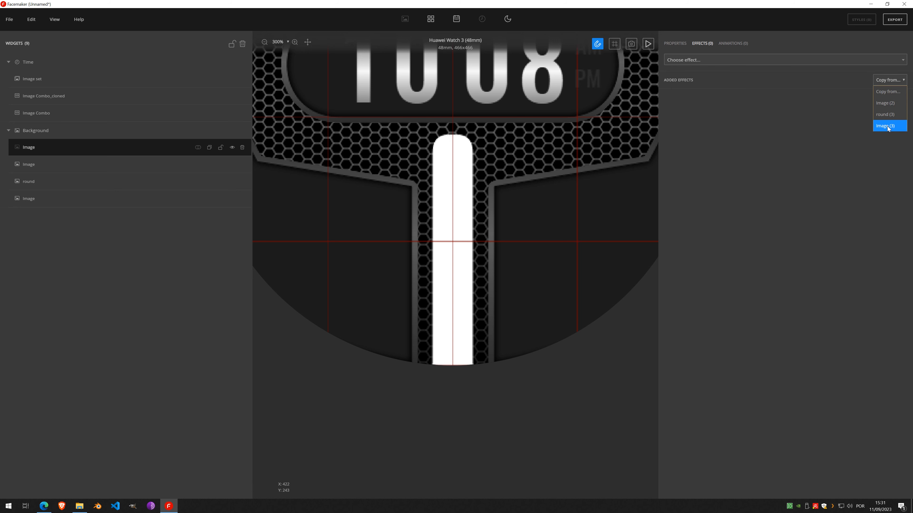
pyautogui.click(888, 114)
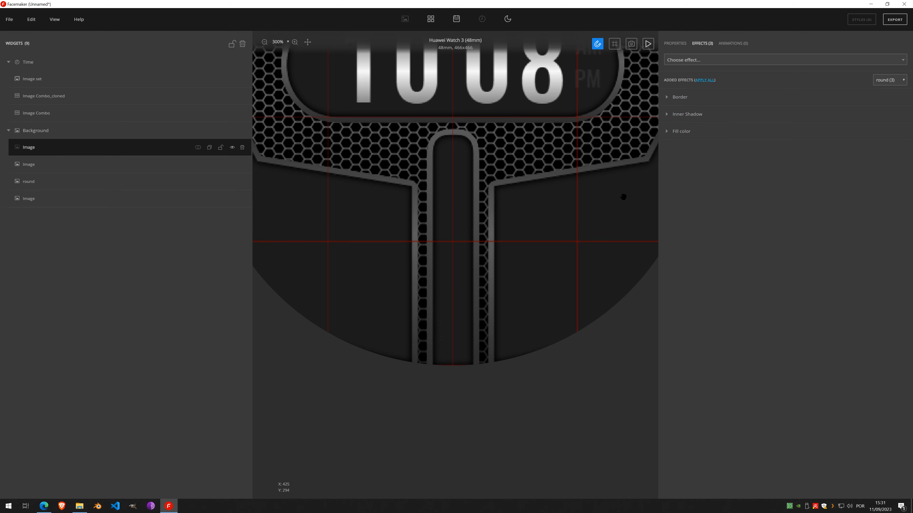
pyautogui.scroll(-2, 532, 269)
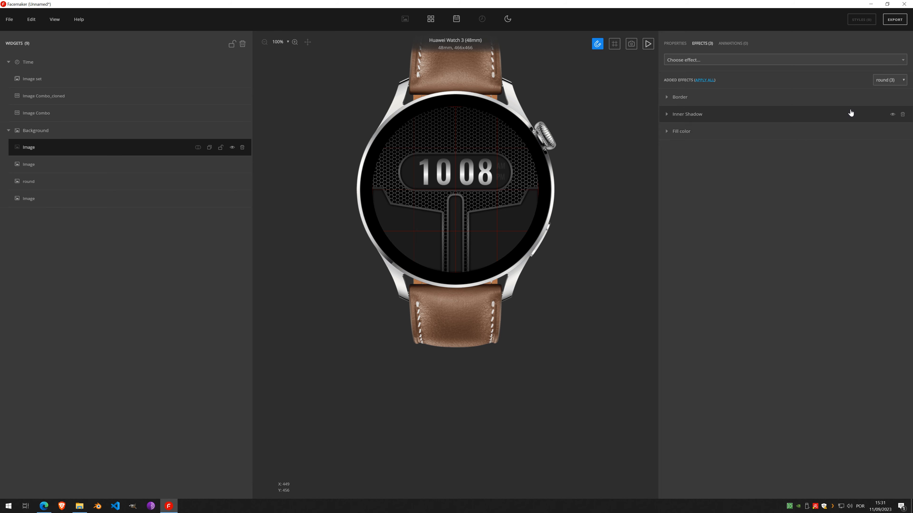
# - Remove the fill color, inner shadow and border effects from the center strip
pyautogui.click(902, 132)
pyautogui.click(902, 114)
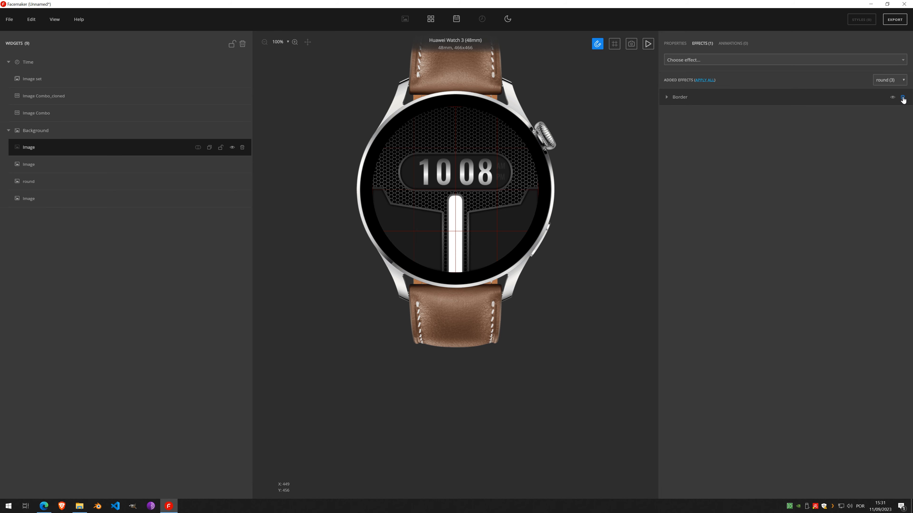
pyautogui.click(903, 97)
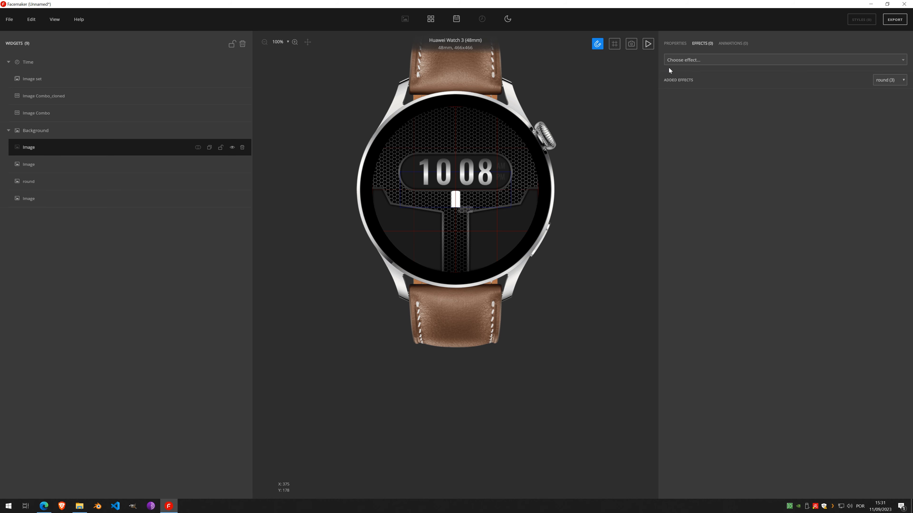
# - Set the center strip image's position to X 0, Y 0 and its size to 466 by 466
pyautogui.click(679, 45)
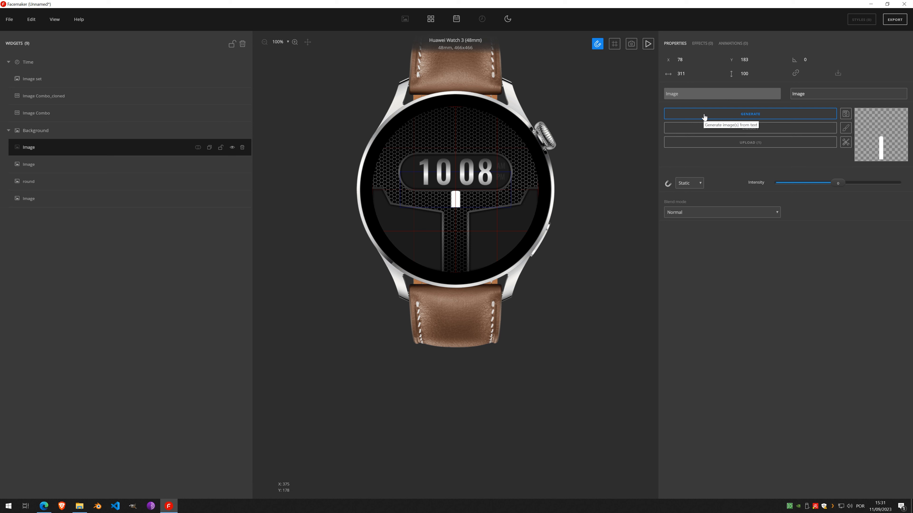
pyautogui.click(680, 59)
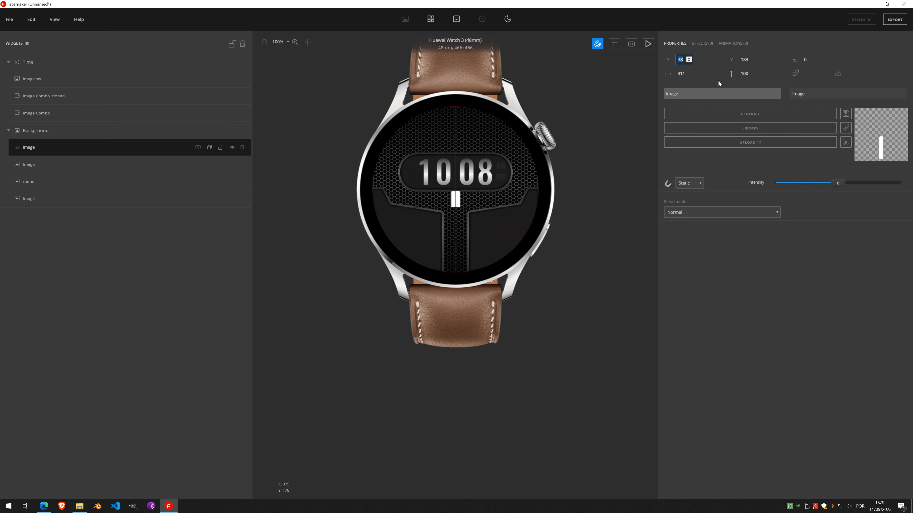
pyautogui.write('0')
pyautogui.press('Tab')
pyautogui.write('0')
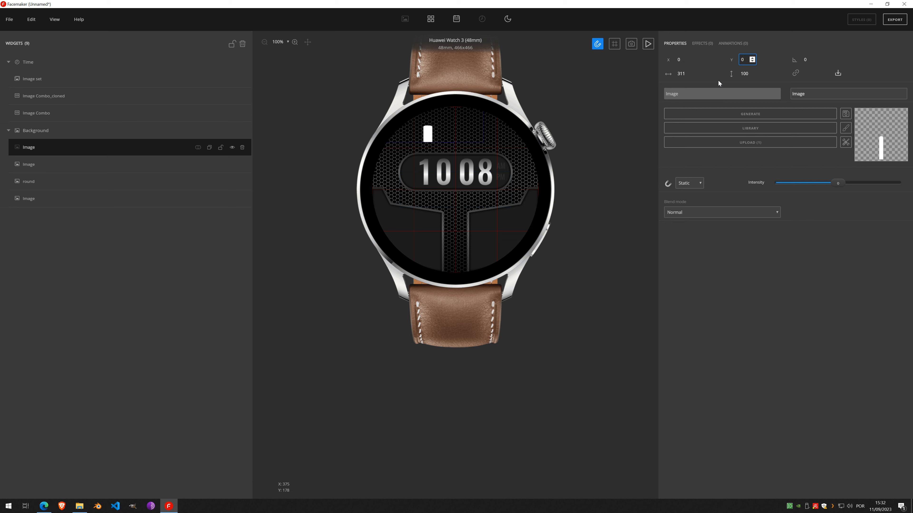
pyautogui.click(684, 75)
pyautogui.write('466')
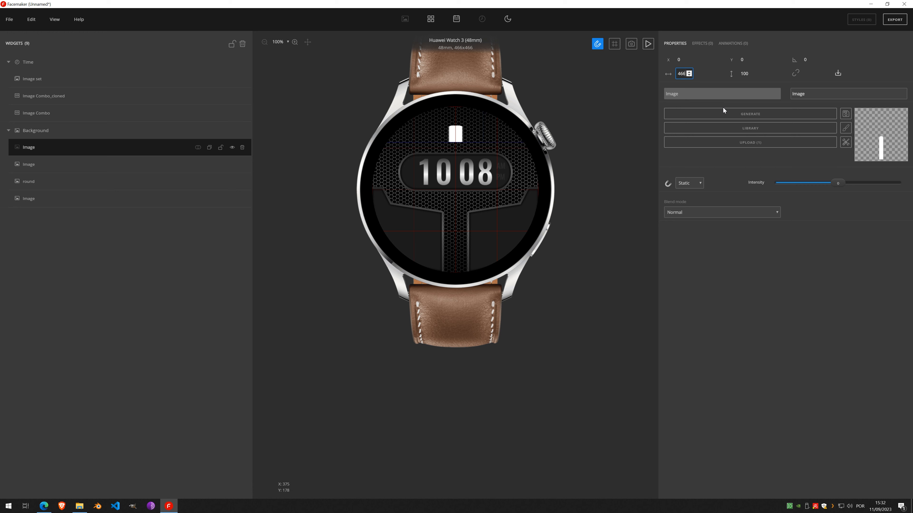
pyautogui.press('Tab')
pyautogui.write('466')
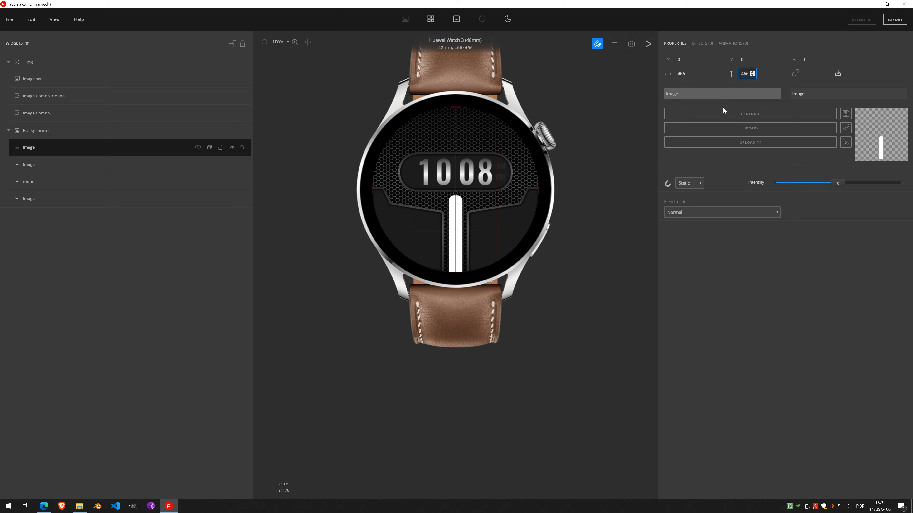
pyautogui.click(730, 325)
# - Move the center strip image down to Y 9 and crop it to the canvas
pyautogui.scroll(4, 455, 190)
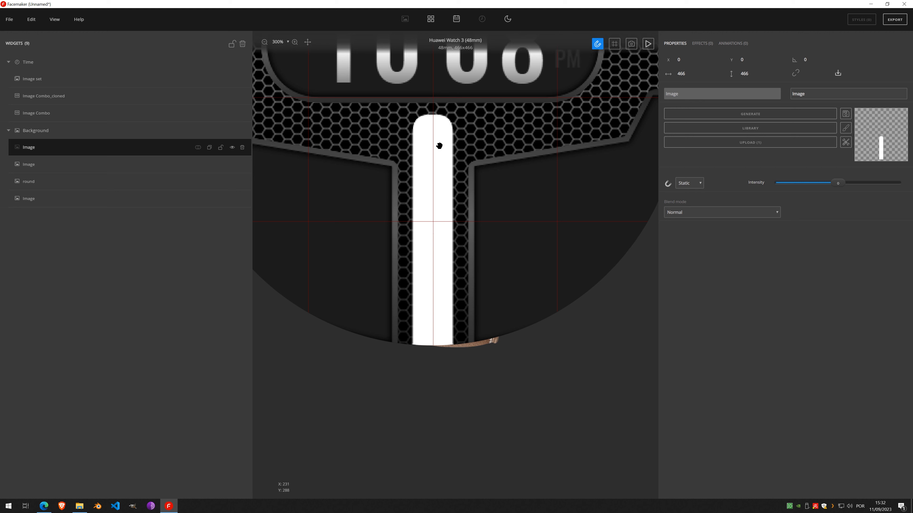
pyautogui.click(754, 58)
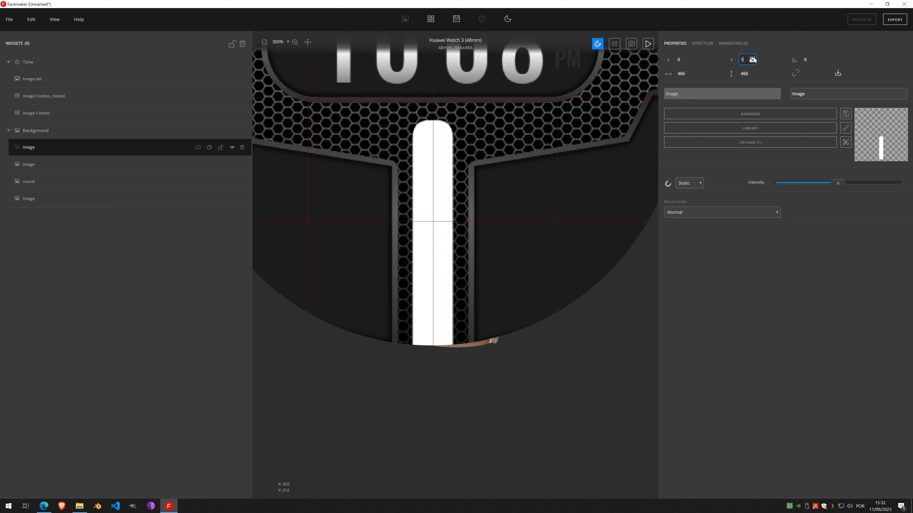
pyautogui.click(754, 58)
pyautogui.click(753, 58)
pyautogui.click(754, 58)
pyautogui.click(753, 58)
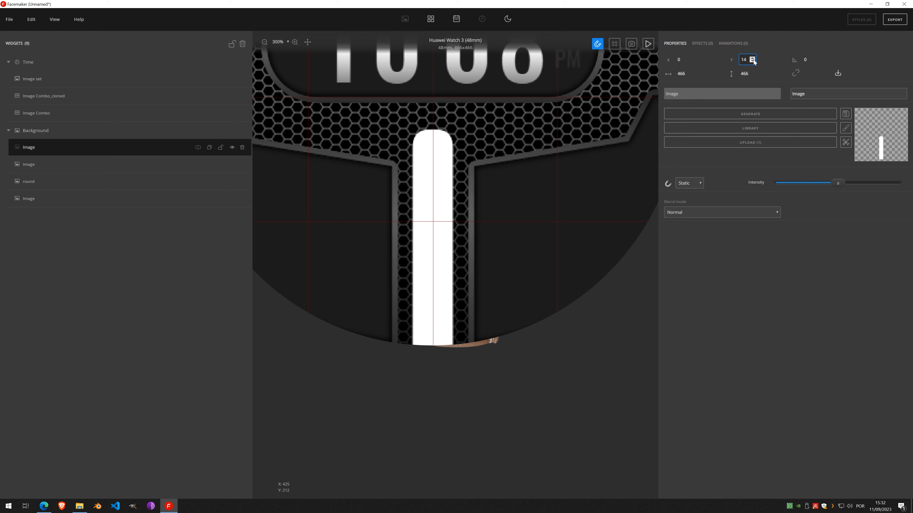
pyautogui.click(752, 61)
pyautogui.click(753, 62)
pyautogui.click(753, 62)
pyautogui.click(753, 61)
pyautogui.click(753, 61)
pyautogui.click(846, 143)
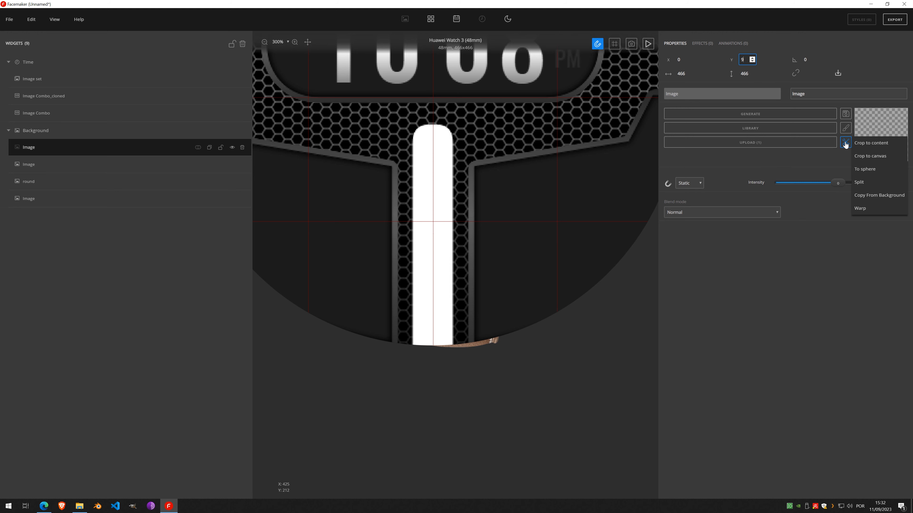
pyautogui.click(870, 156)
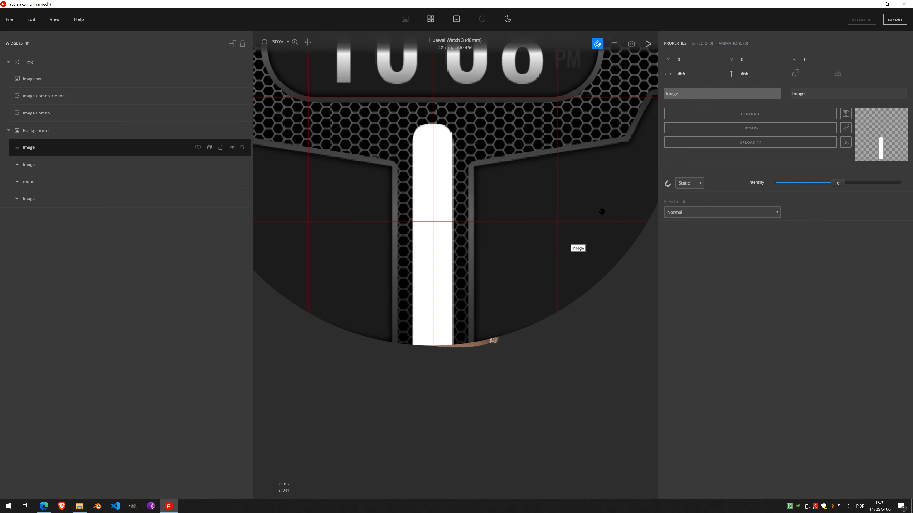
# - Add a Fill color effect to the center strip, sampling the dark color of the lower panel
pyautogui.click(705, 44)
pyautogui.click(716, 61)
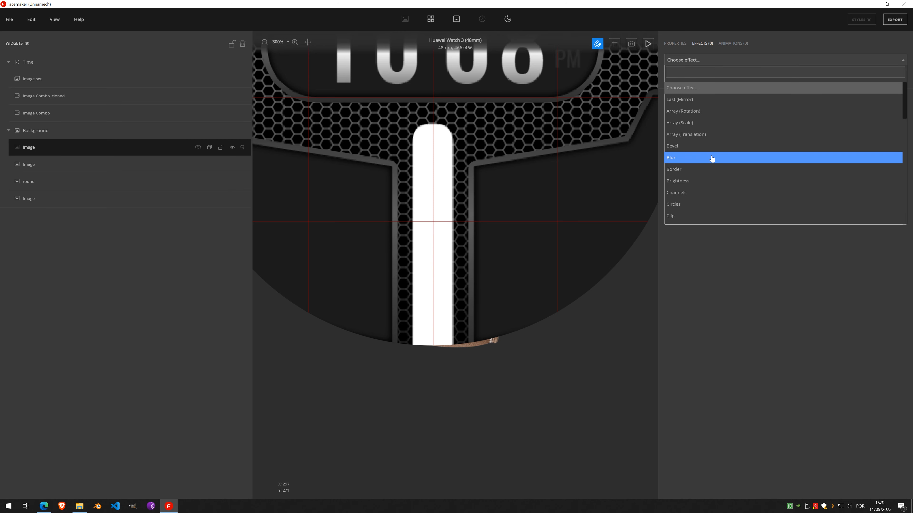
pyautogui.scroll(-3, 708, 173)
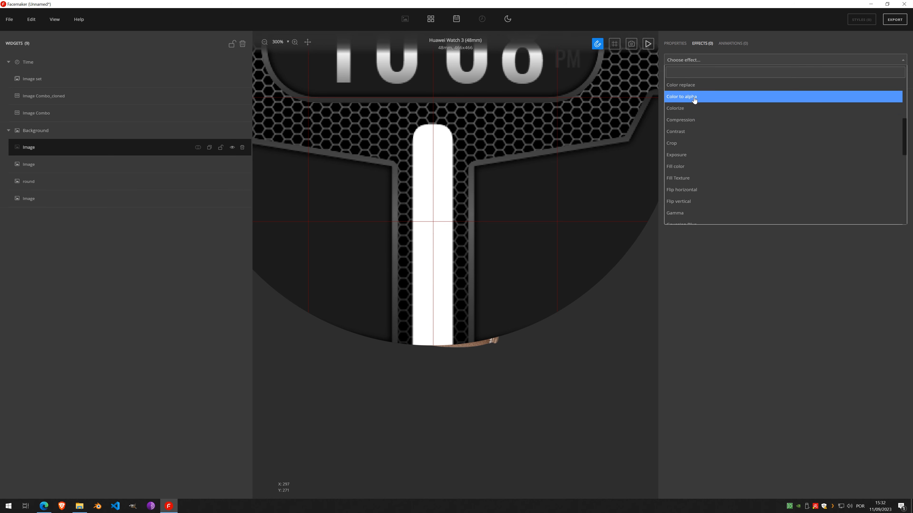
pyautogui.click(700, 171)
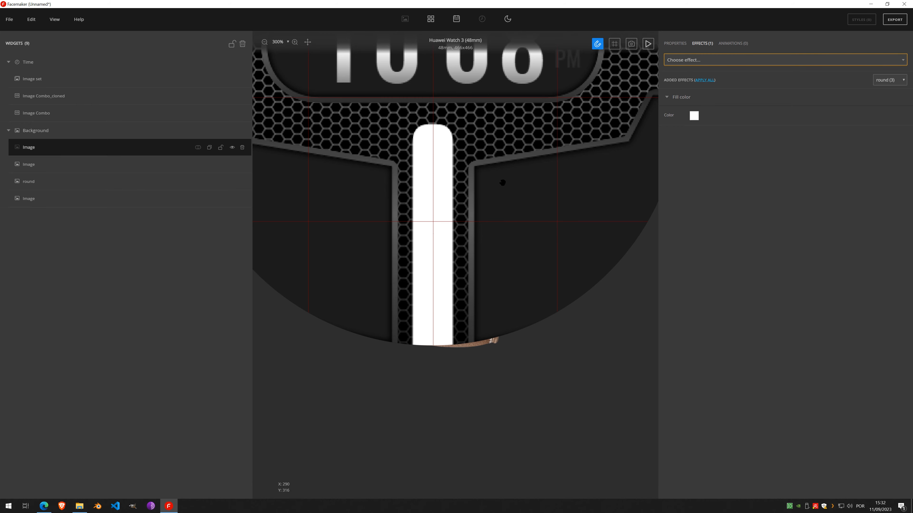
pyautogui.click(695, 116)
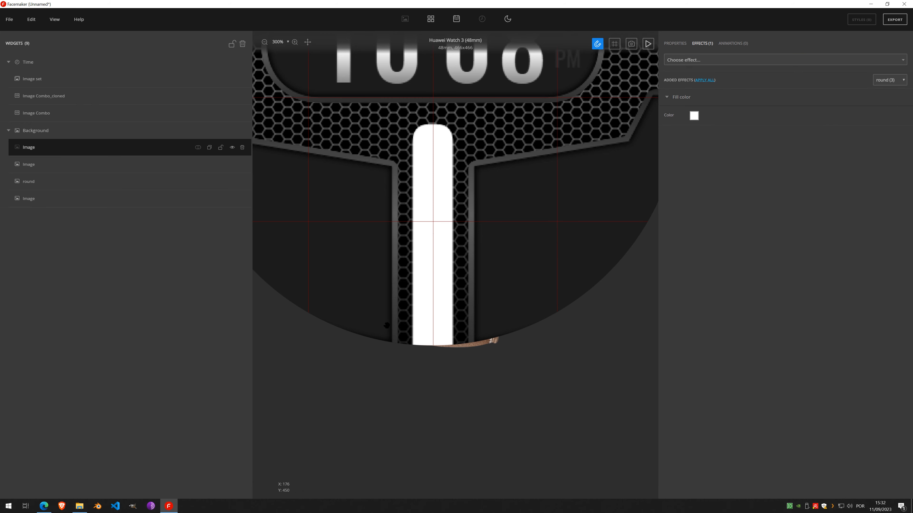
pyautogui.click(694, 115)
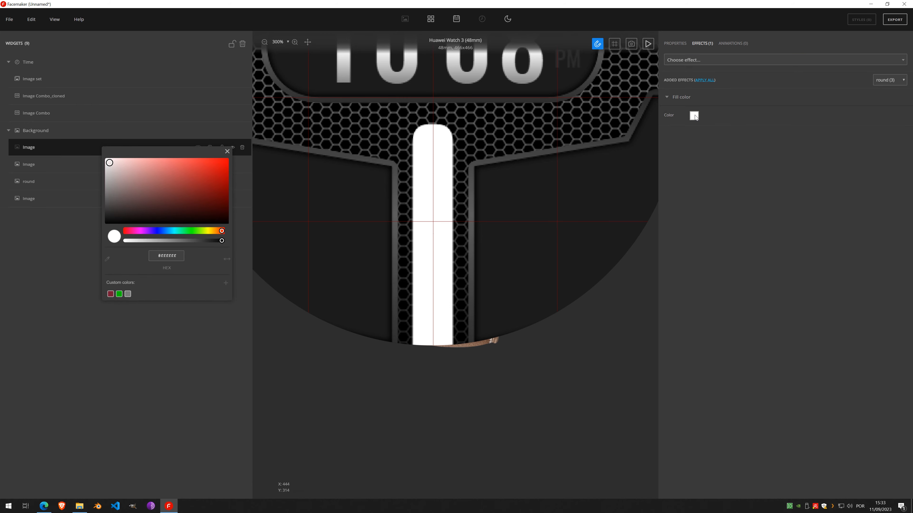
pyautogui.click(109, 262)
pyautogui.click(535, 193)
pyautogui.click(227, 152)
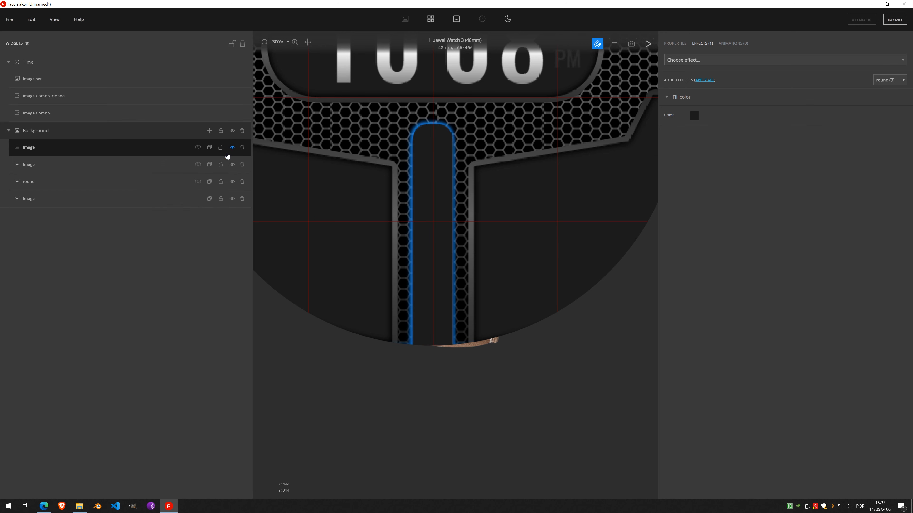
pyautogui.click(125, 143)
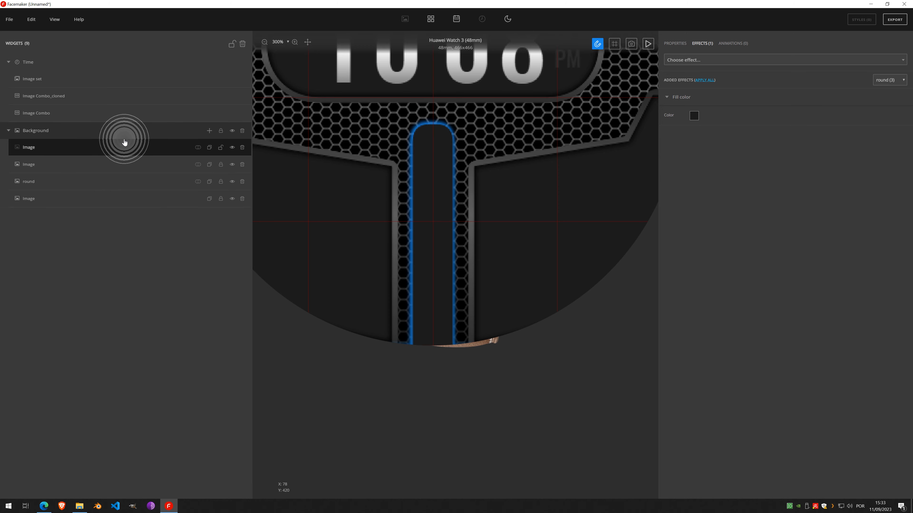
# - Add a Border effect to the center strip with a border width of 5 and Mode 2
pyautogui.click(693, 61)
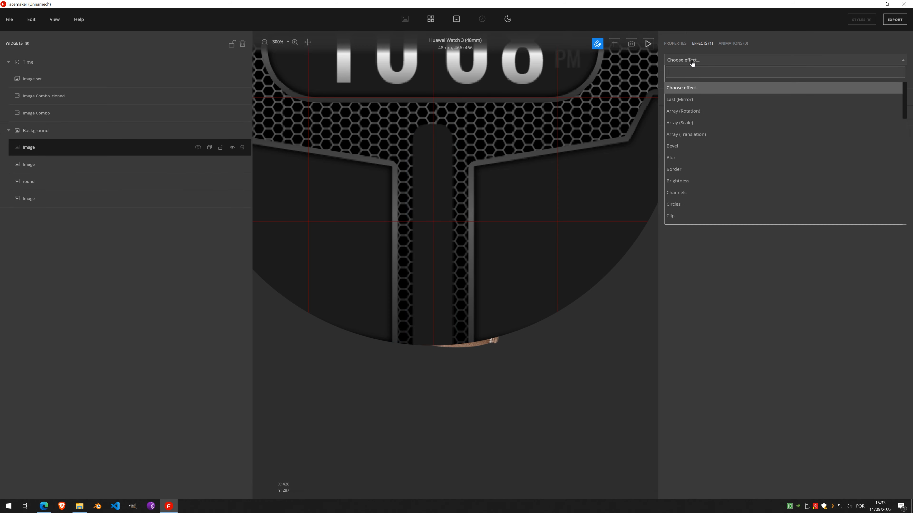
pyautogui.click(689, 169)
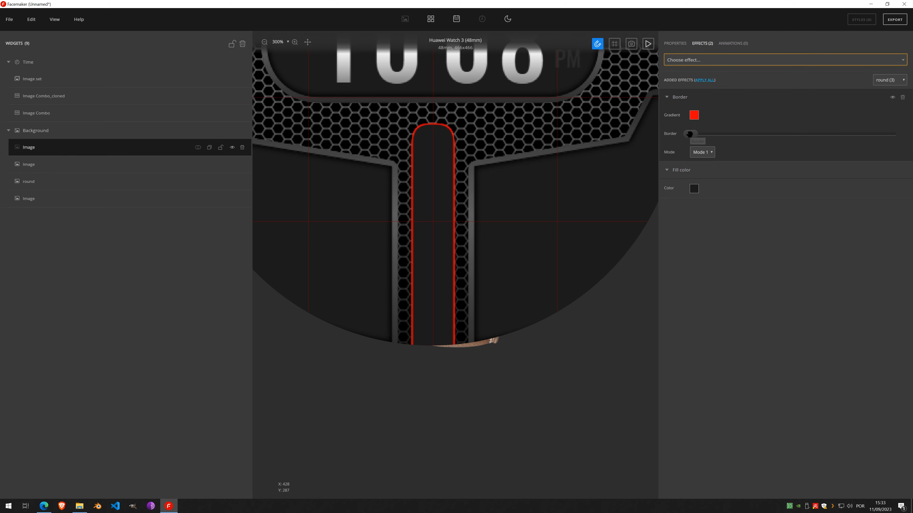
pyautogui.moveTo(690, 134); pyautogui.dragTo(775, 135)
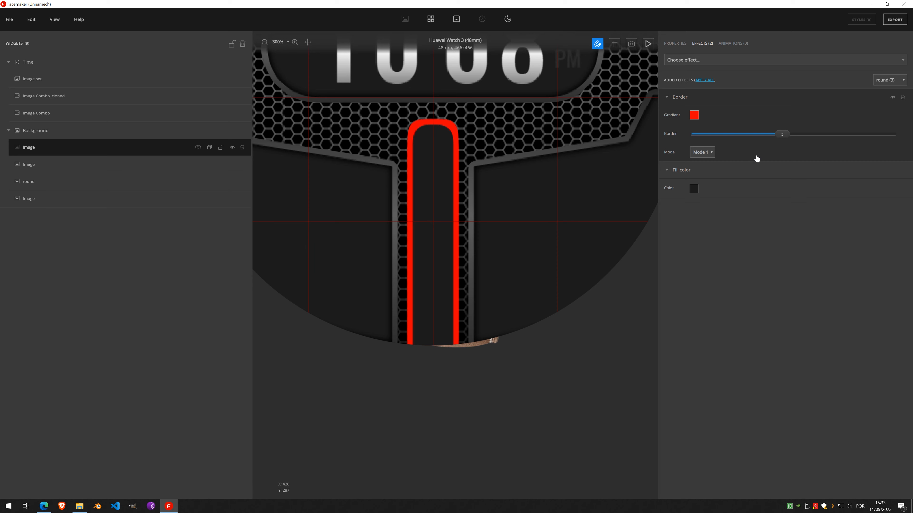
pyautogui.click(706, 152)
pyautogui.click(706, 176)
# - Apply the grey gradient preset to the strip's border and darken its end stops to rgba(53, 53, 53, 1) and rgba(65, 65, 65, 1)
pyautogui.click(694, 115)
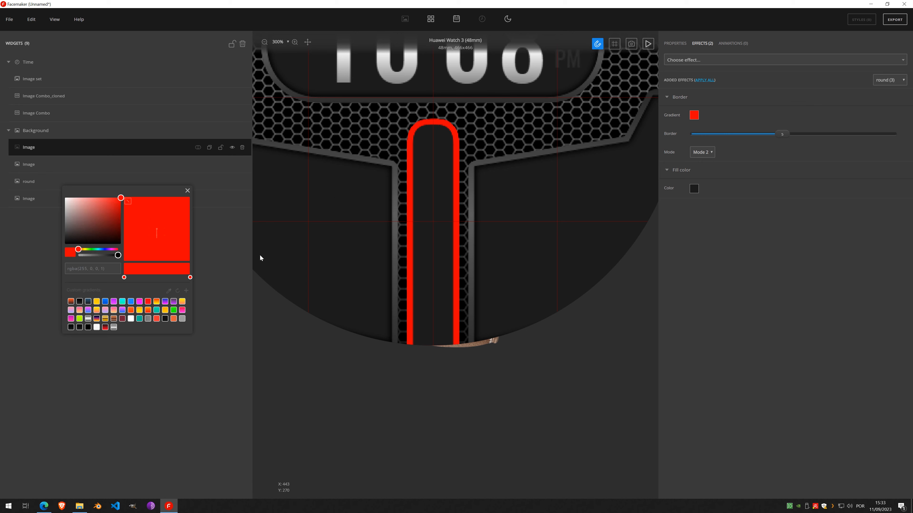
pyautogui.click(150, 319)
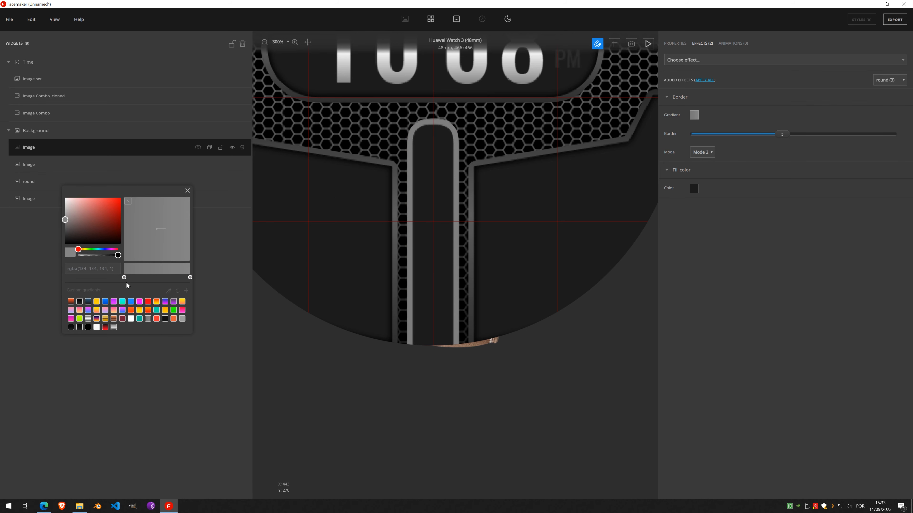
pyautogui.click(125, 277)
pyautogui.click(63, 233)
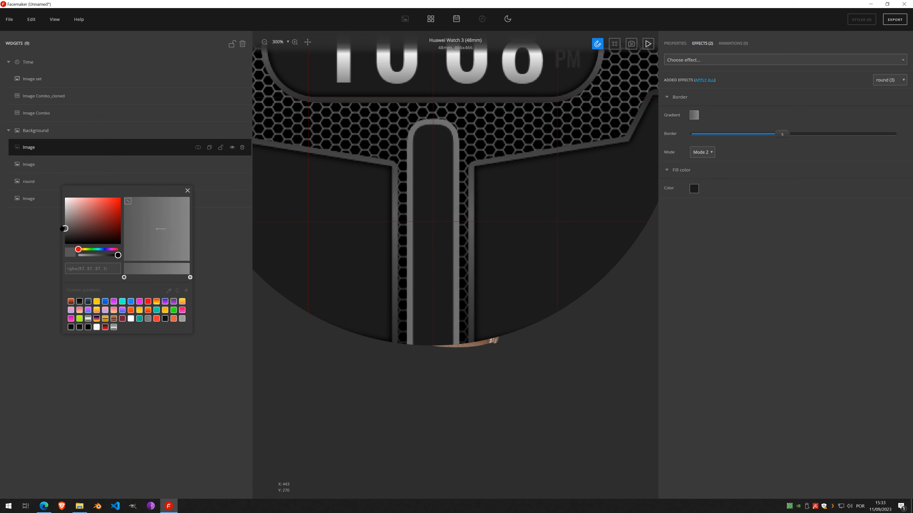
pyautogui.moveTo(63, 234); pyautogui.dragTo(63, 241)
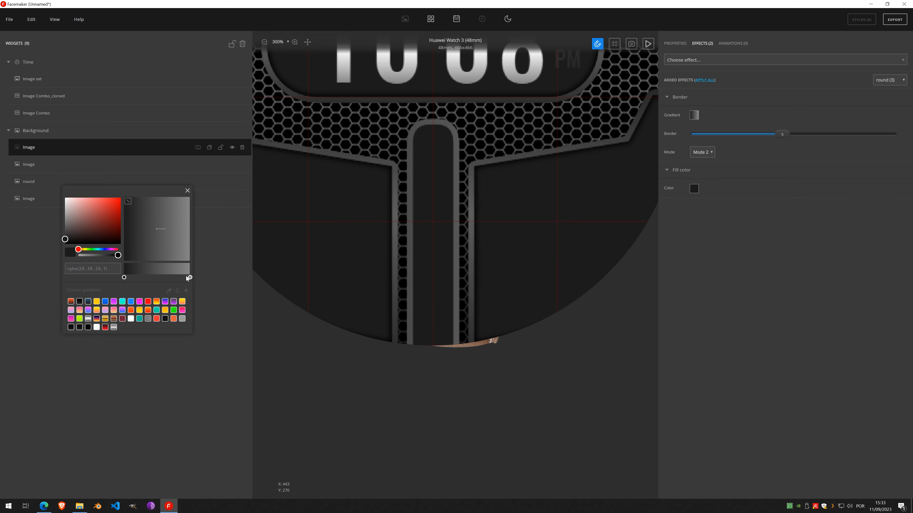
pyautogui.click(189, 277)
pyautogui.click(64, 235)
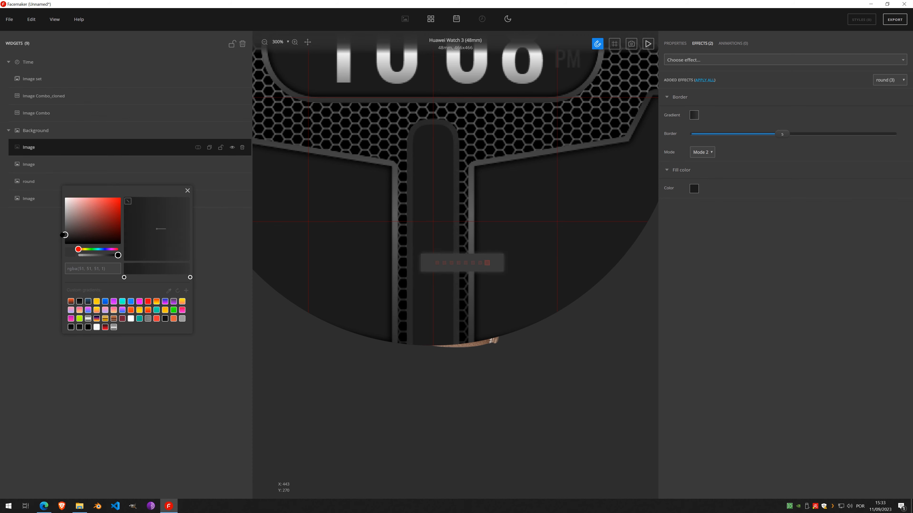
pyautogui.moveTo(63, 235); pyautogui.dragTo(62, 232)
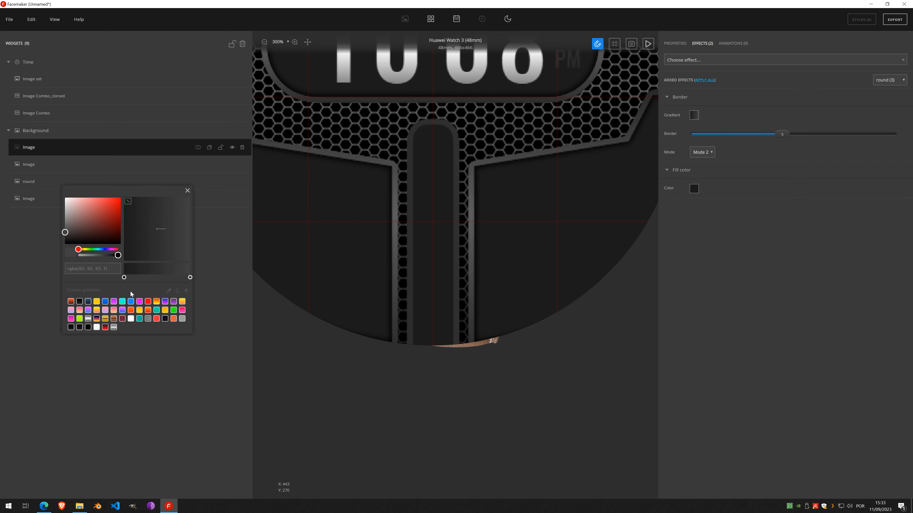
pyautogui.click(124, 277)
pyautogui.click(64, 237)
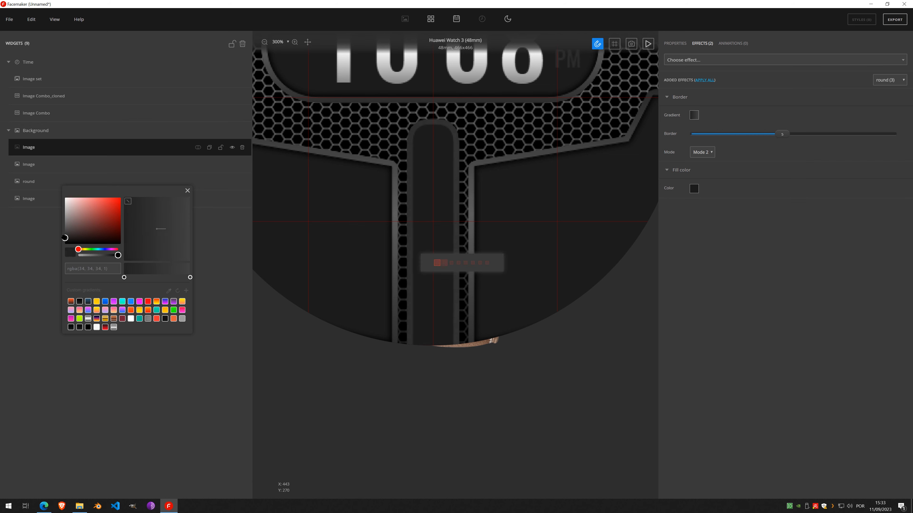
pyautogui.moveTo(63, 236); pyautogui.dragTo(62, 234)
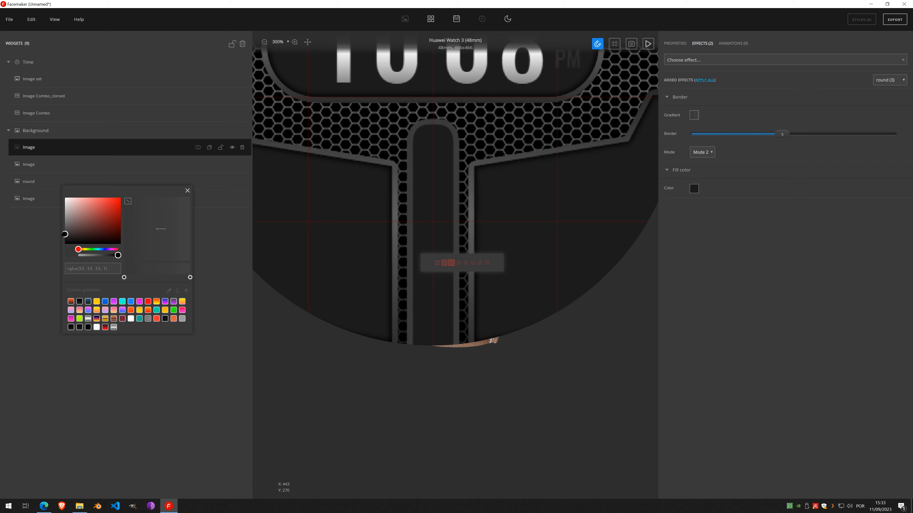
# - Make the border gradient vertical with a lighter middle stop of rgba(96, 96, 96, 1)
pyautogui.click(162, 230)
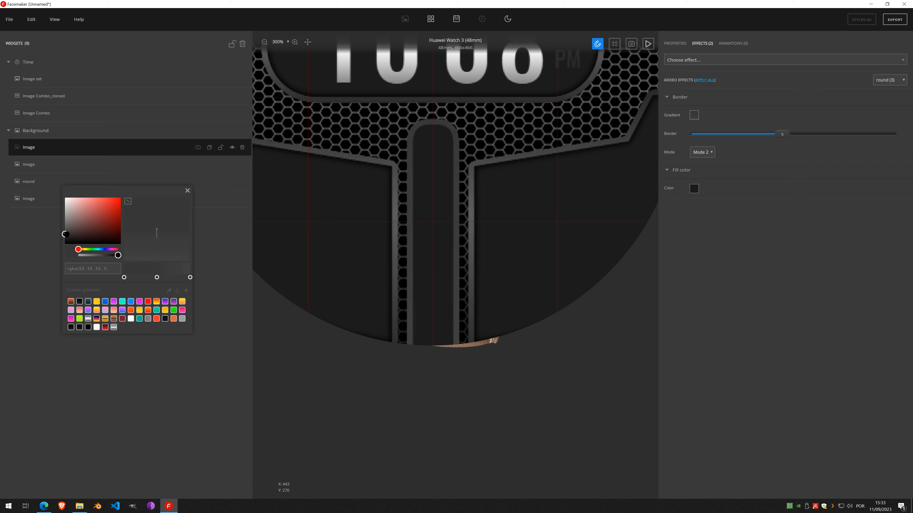
pyautogui.moveTo(64, 234); pyautogui.dragTo(63, 227)
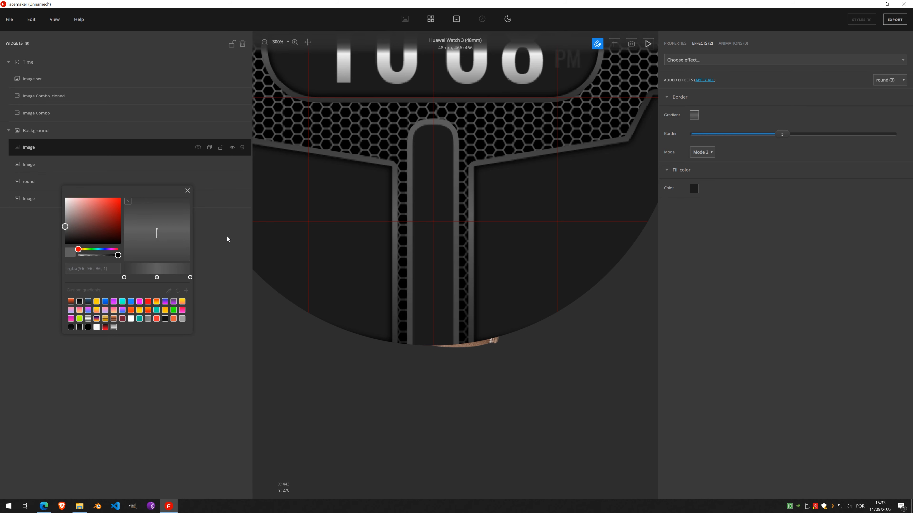
pyautogui.click(188, 192)
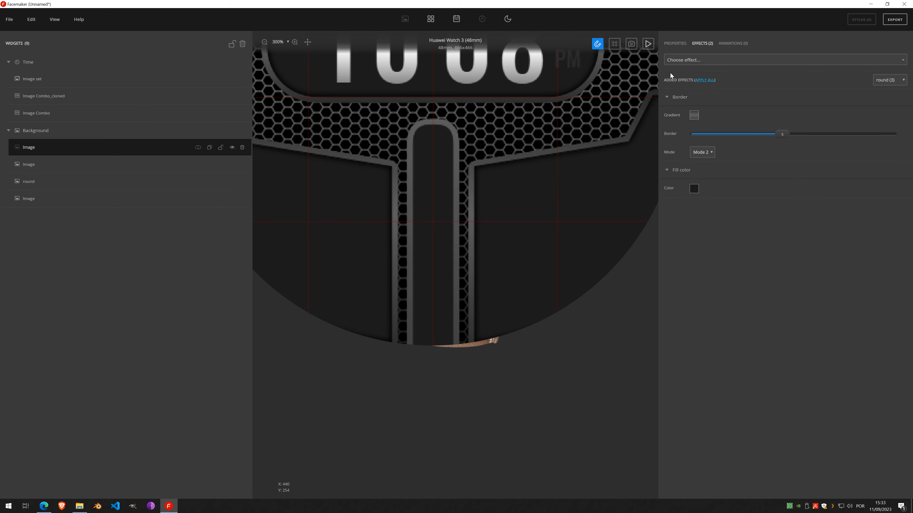
# - Crop the center strip image to its visible content
pyautogui.click(672, 44)
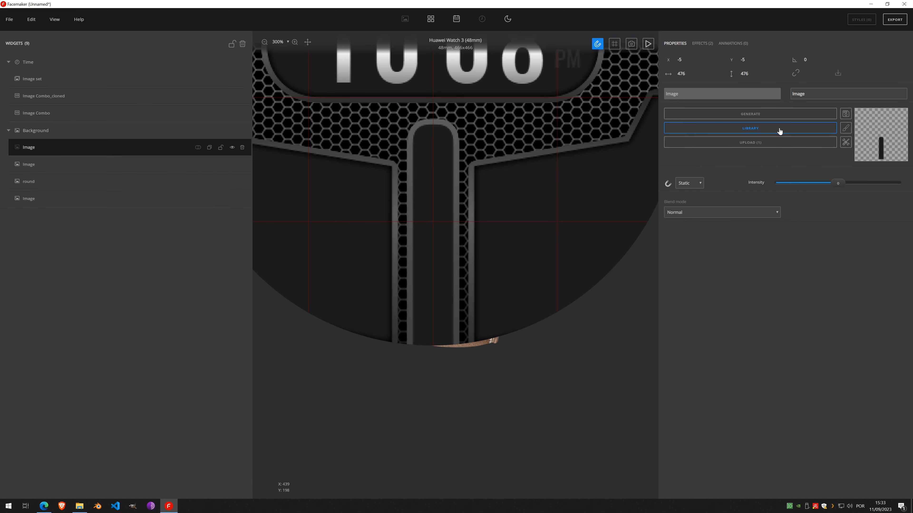
pyautogui.click(845, 142)
pyautogui.click(870, 146)
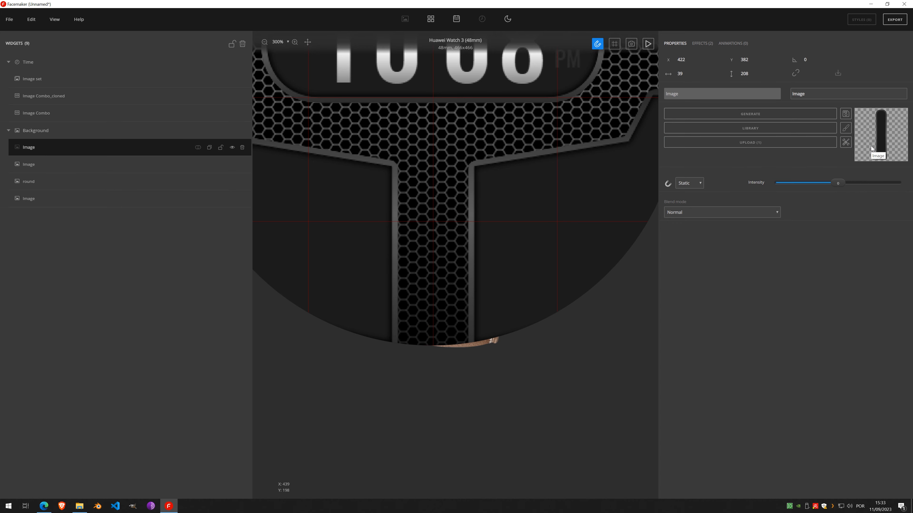
# - Move the cropped center strip back between the lower panels, at X 214, Y 258
pyautogui.scroll(-5, 492, 137)
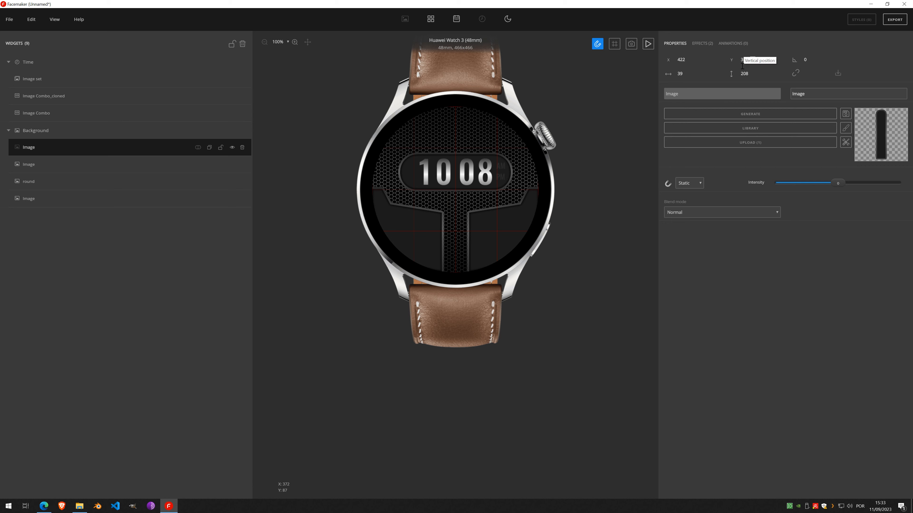
pyautogui.click(679, 61)
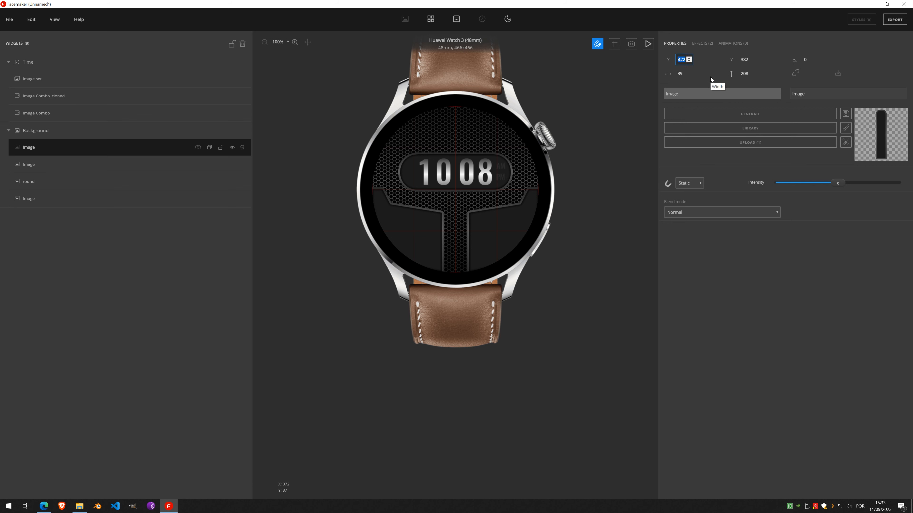
pyautogui.write('0')
pyautogui.click(689, 58)
pyautogui.moveTo(690, 59); pyautogui.dragTo(690, 60)
pyautogui.click(689, 59)
pyautogui.moveTo(437, 258); pyautogui.dragTo(455, 236)
pyautogui.scroll(5, 454, 235)
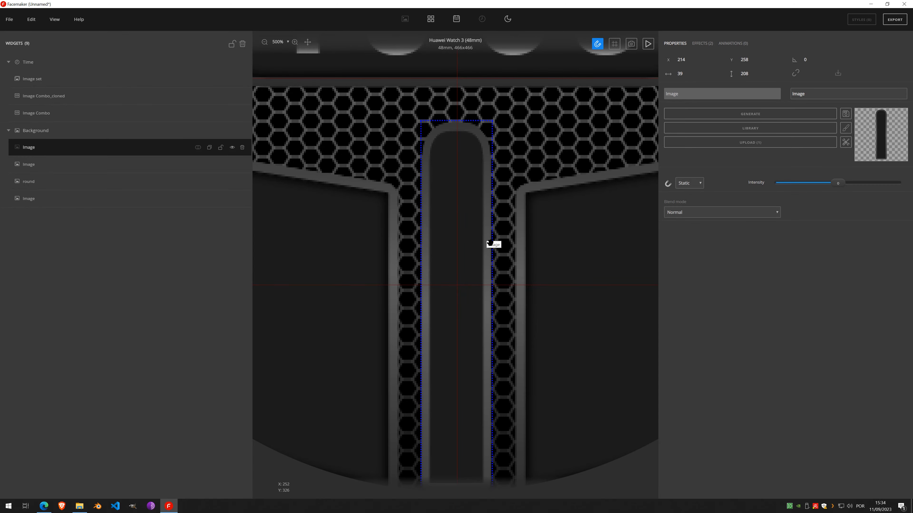
pyautogui.scroll(-5, 445, 208)
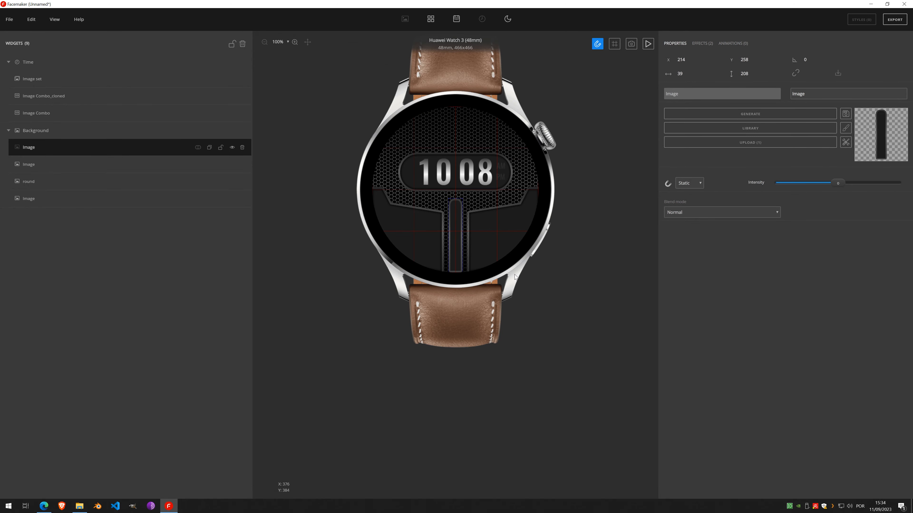
pyautogui.scroll(5, 459, 211)
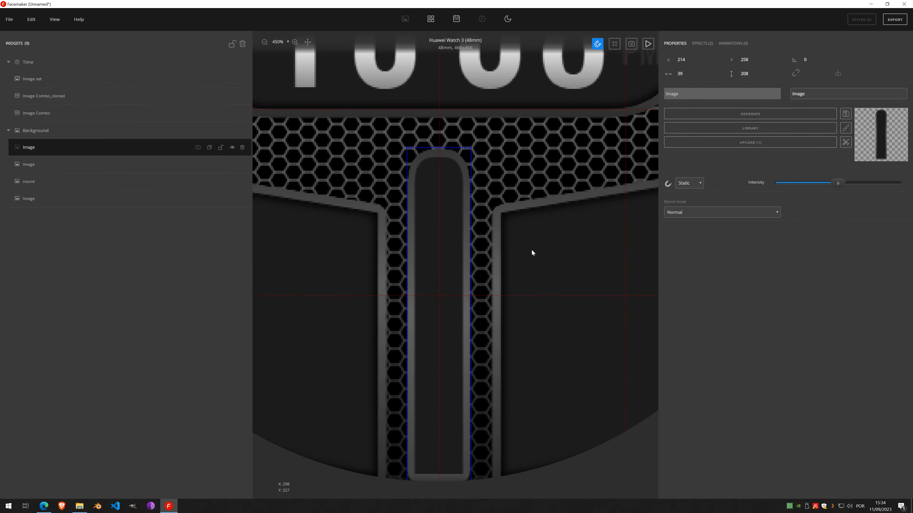
pyautogui.scroll(-5, 517, 245)
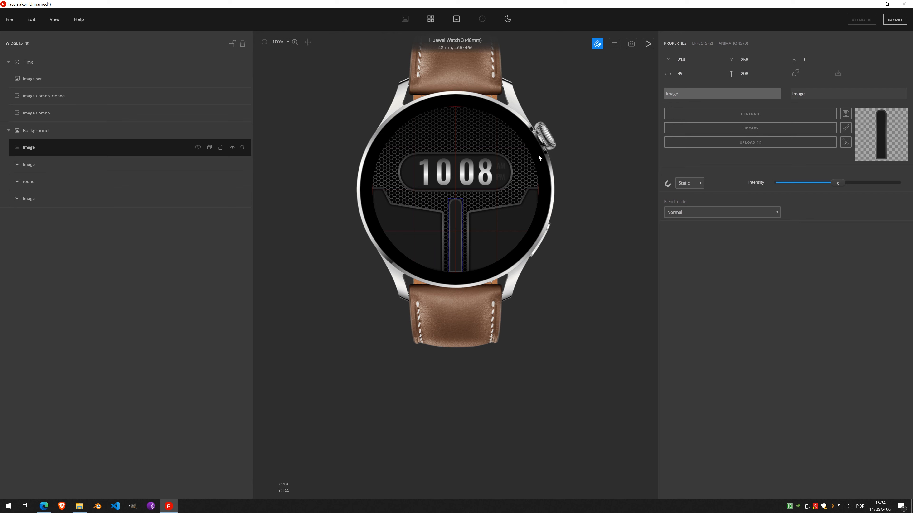
# - Add a Shadow effect with a blur of 7 to the center strip and lock its widget
pyautogui.click(705, 48)
pyautogui.click(704, 60)
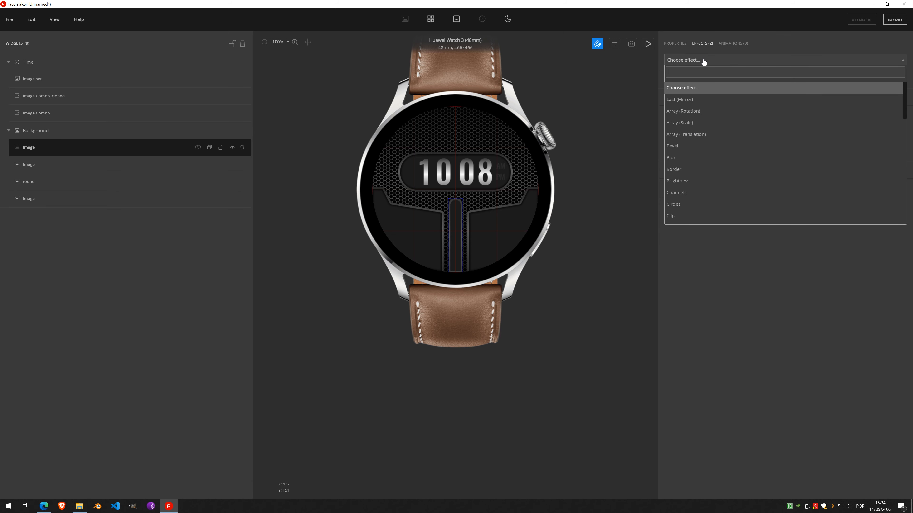
pyautogui.scroll(-3, 717, 169)
pyautogui.scroll(-3, 717, 180)
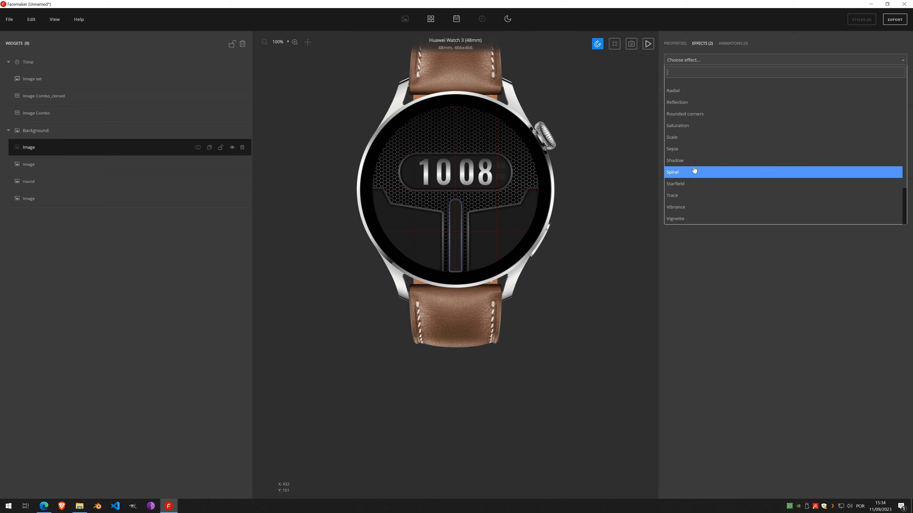
pyautogui.click(690, 160)
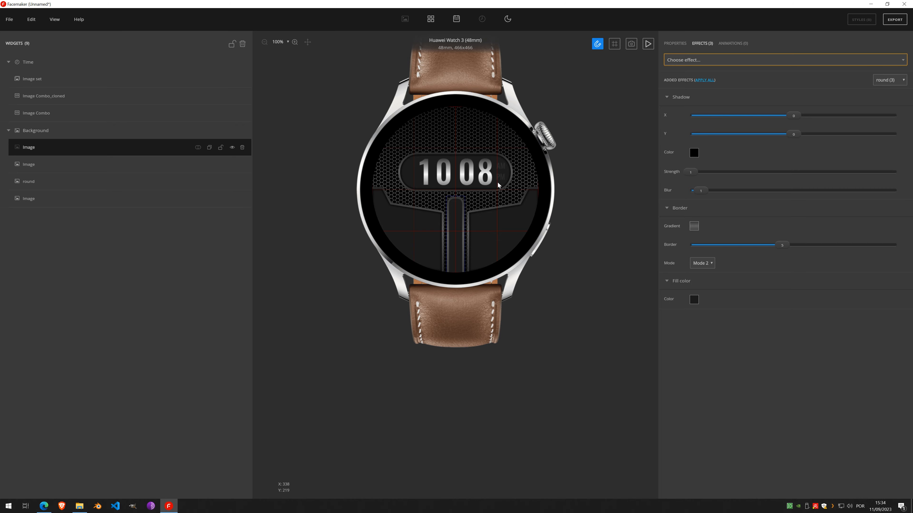
pyautogui.scroll(5, 489, 196)
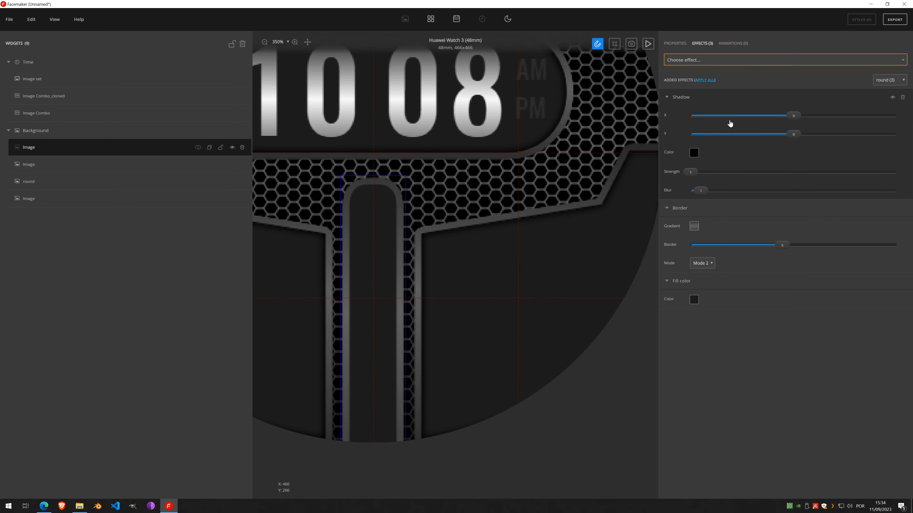
pyautogui.moveTo(703, 190); pyautogui.dragTo(763, 188)
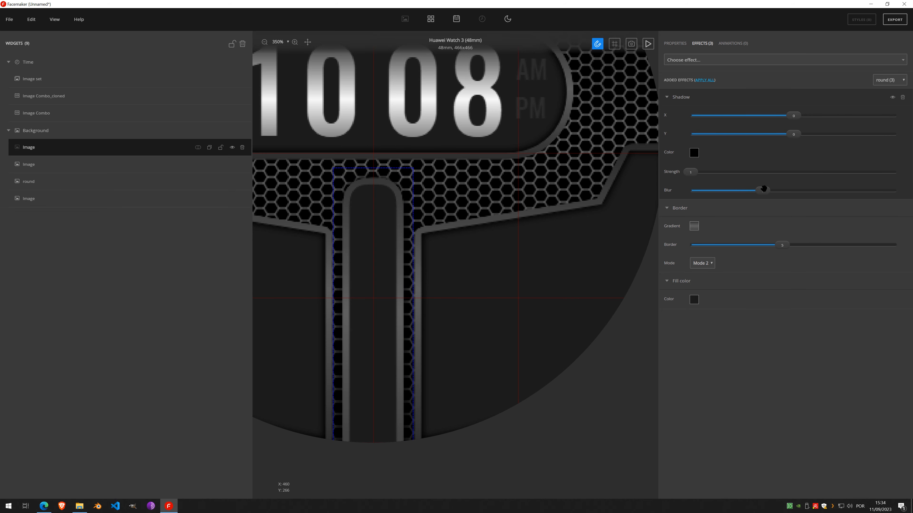
pyautogui.click(221, 147)
pyautogui.scroll(-5, 488, 297)
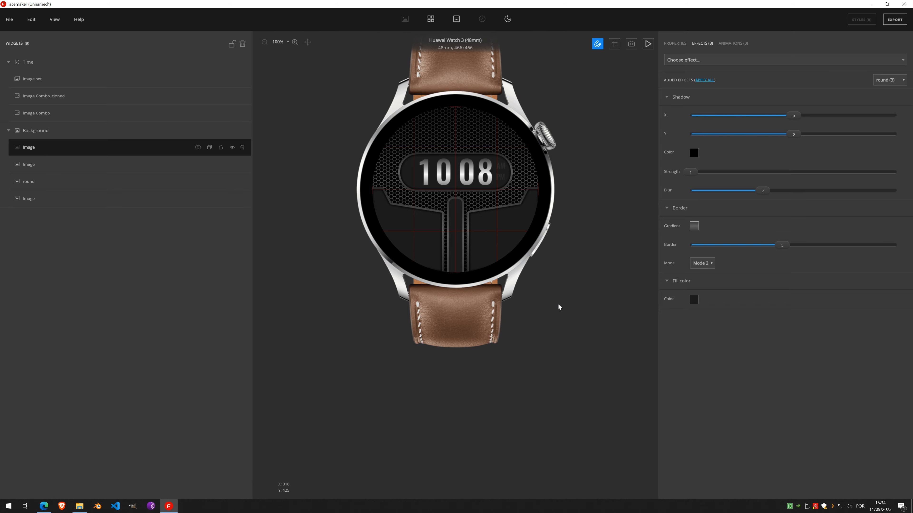
# - Add the last used Shadow effect to the lower panels image
pyautogui.click(28, 164)
pyautogui.click(702, 43)
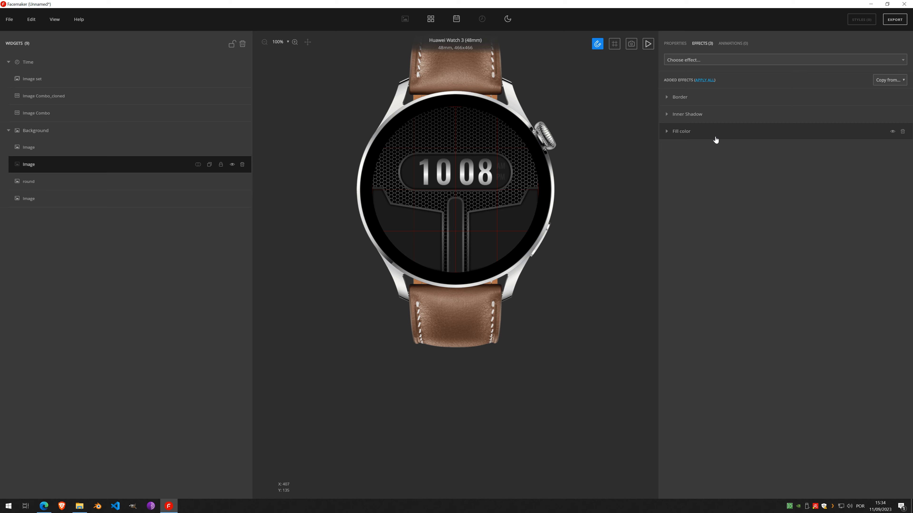
pyautogui.click(692, 61)
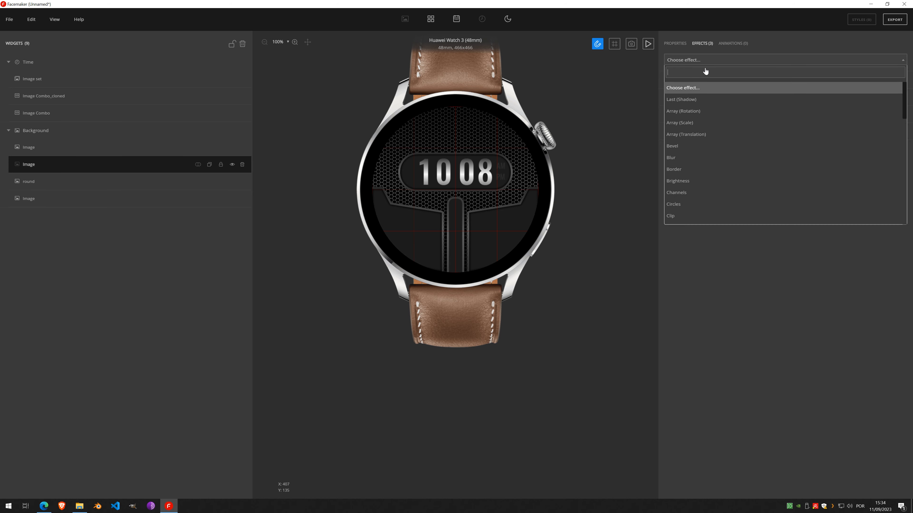
pyautogui.click(699, 101)
# - Add the last used Shadow effect, with a blur of 7, to the pill-shaped round widget behind the time
pyautogui.click(63, 182)
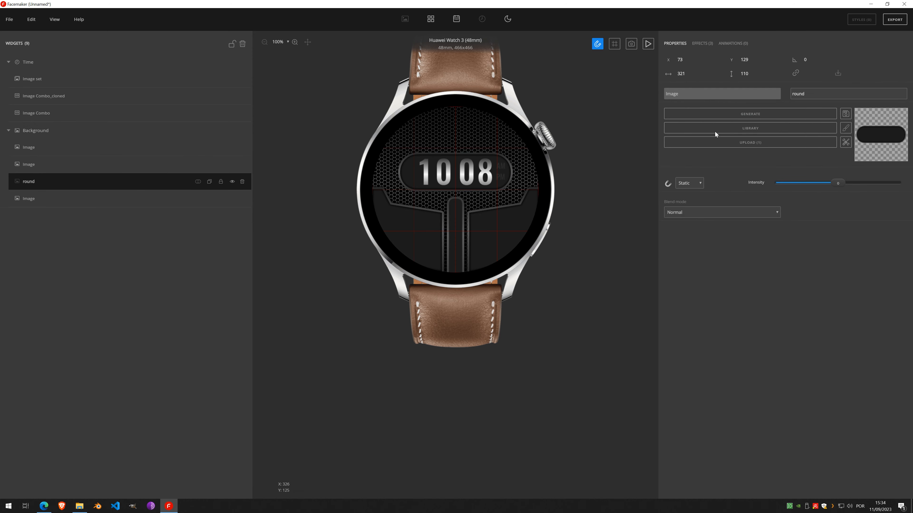
pyautogui.click(703, 45)
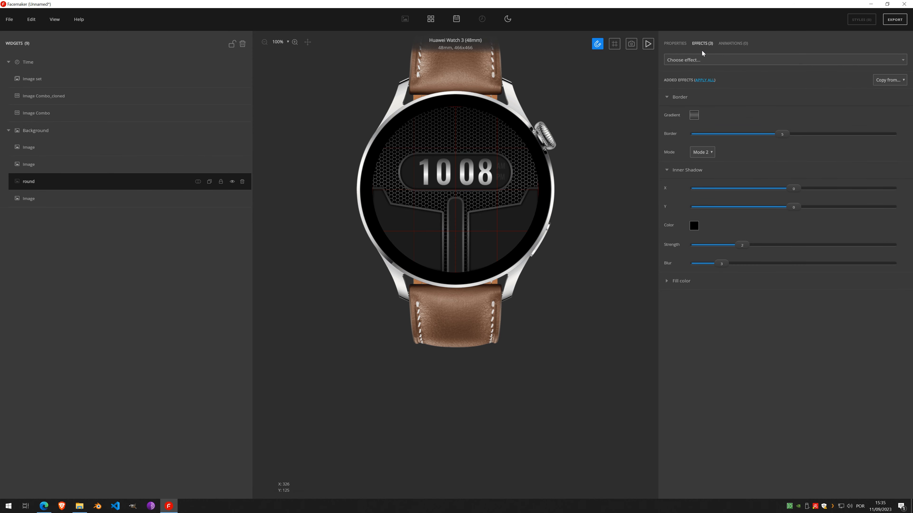
pyautogui.click(699, 60)
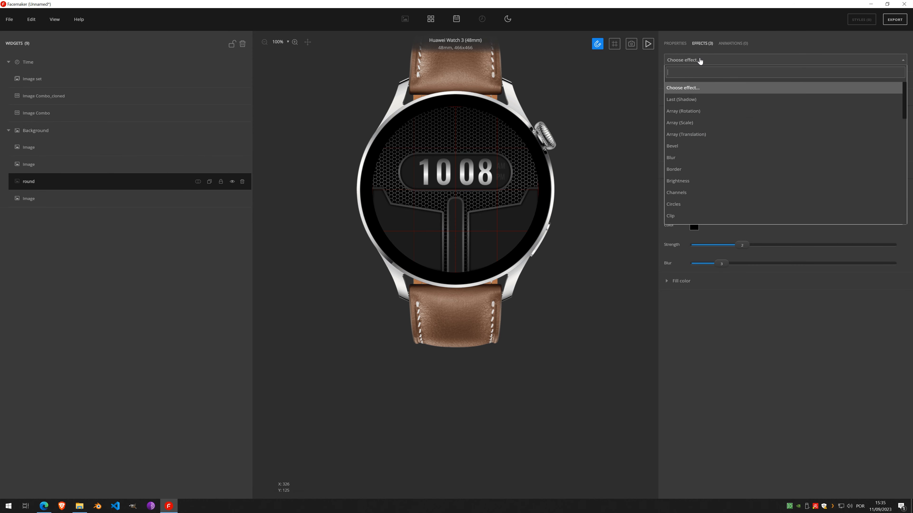
pyautogui.click(699, 101)
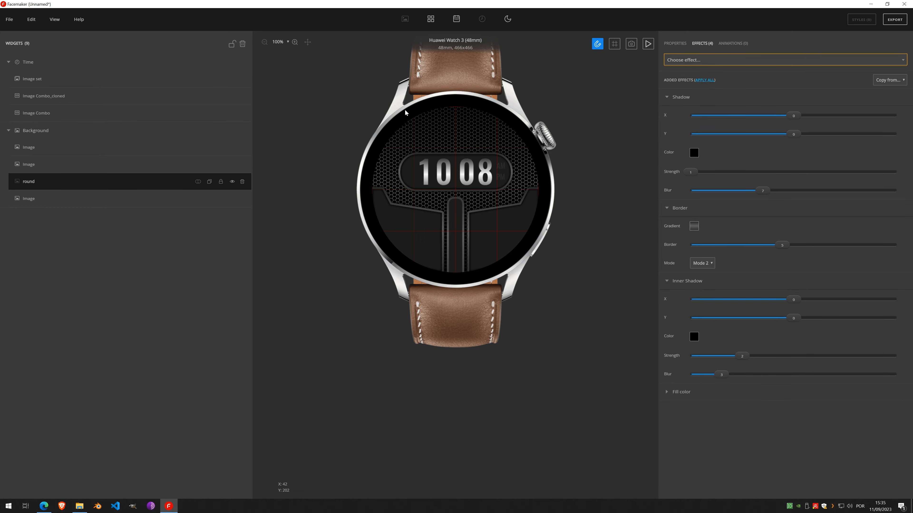
# - Check the new shadows up close and turn off the guidelines over the watch face
pyautogui.scroll(2, 467, 225)
pyautogui.scroll(-2, 467, 223)
pyautogui.scroll(4, 454, 169)
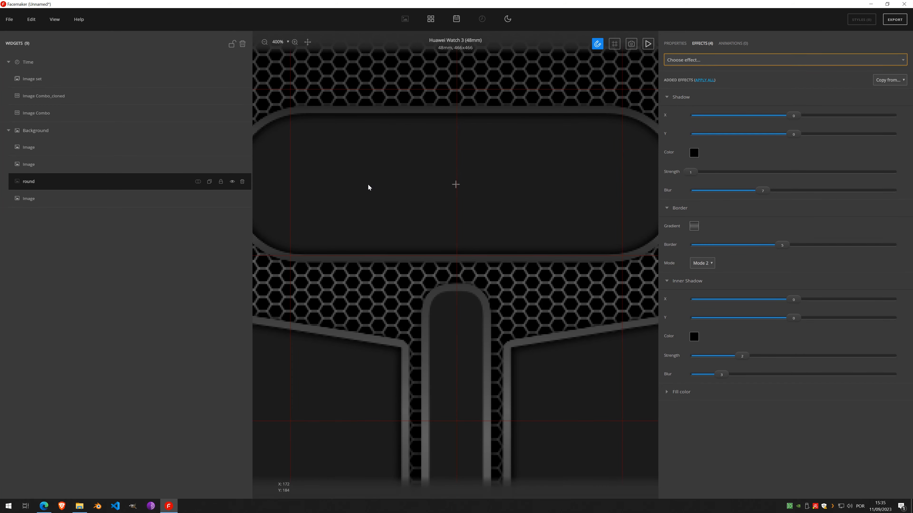
pyautogui.scroll(-3, 366, 194)
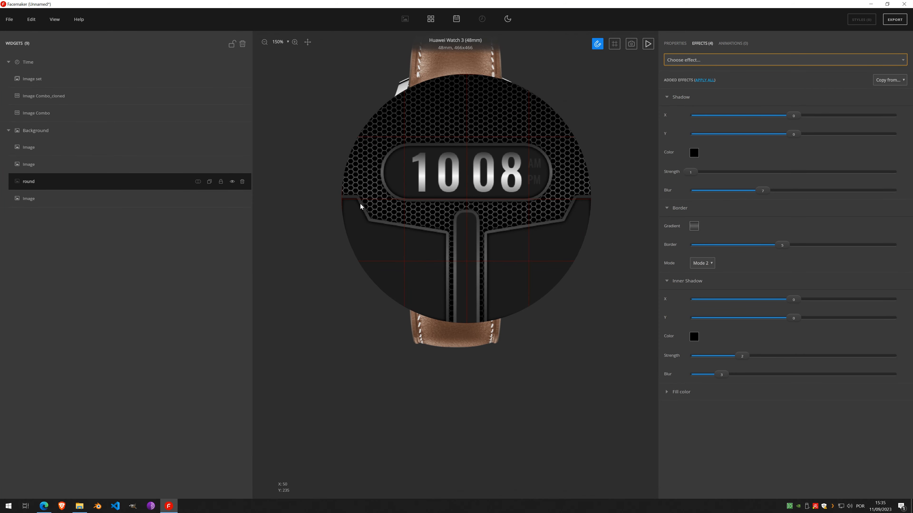
pyautogui.click(55, 19)
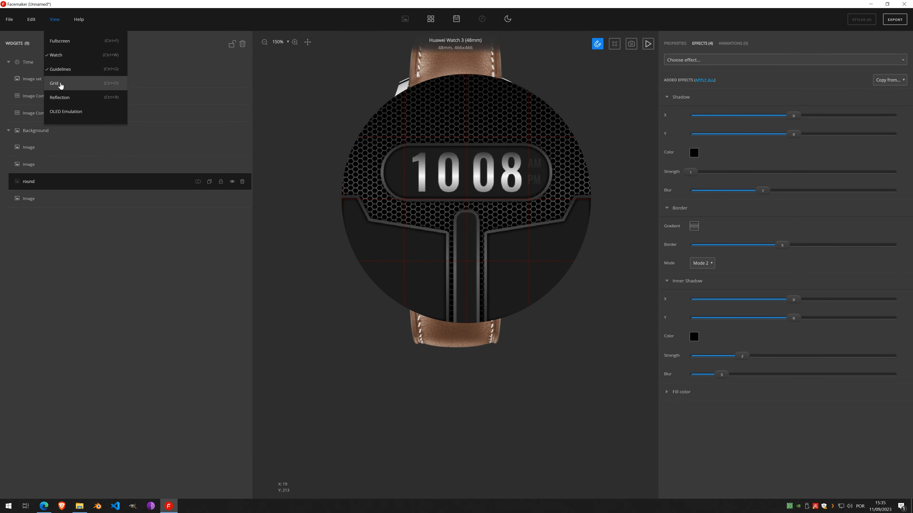
pyautogui.click(68, 70)
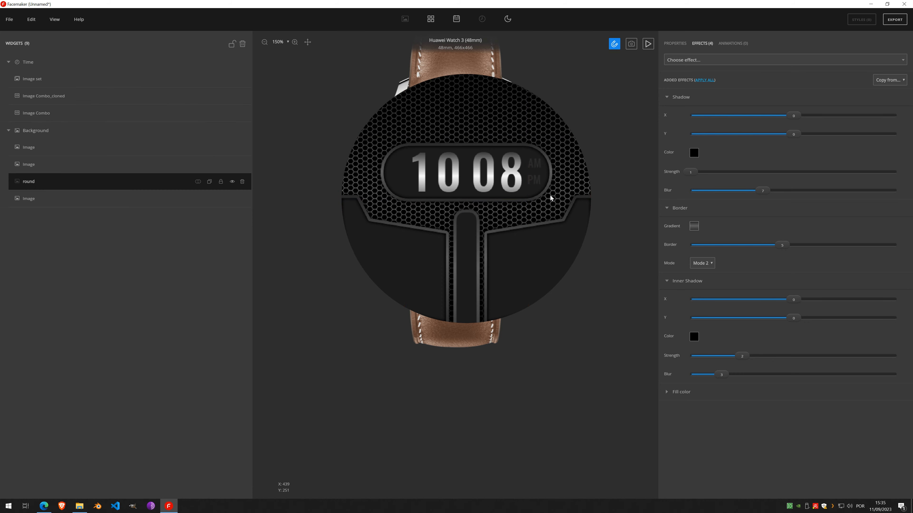
# - Darken the hexagon background's gradient across its middle and end stops, setting the first stop to rgba(16, 16, 16, 1)
pyautogui.click(65, 199)
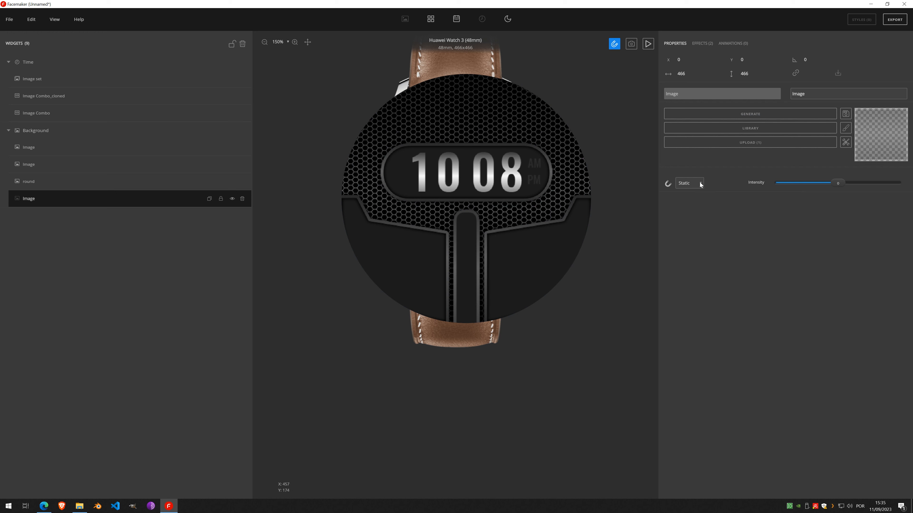
pyautogui.click(702, 43)
pyautogui.click(668, 98)
pyautogui.click(694, 116)
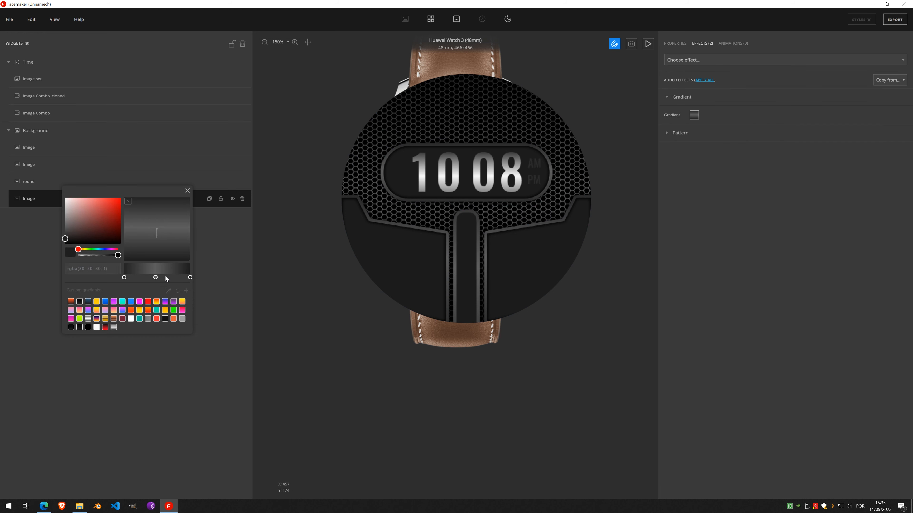
pyautogui.click(155, 277)
pyautogui.moveTo(65, 227); pyautogui.dragTo(64, 241)
pyautogui.click(124, 277)
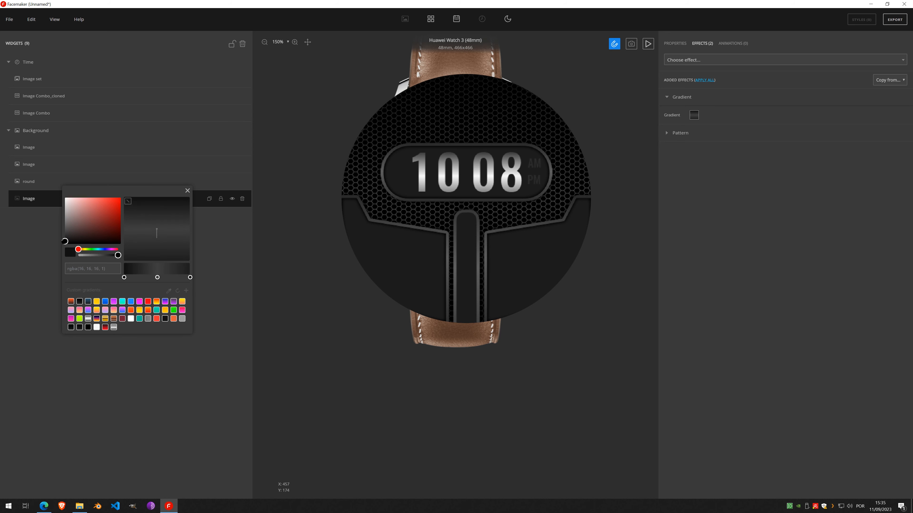
pyautogui.click(190, 277)
pyautogui.click(177, 272)
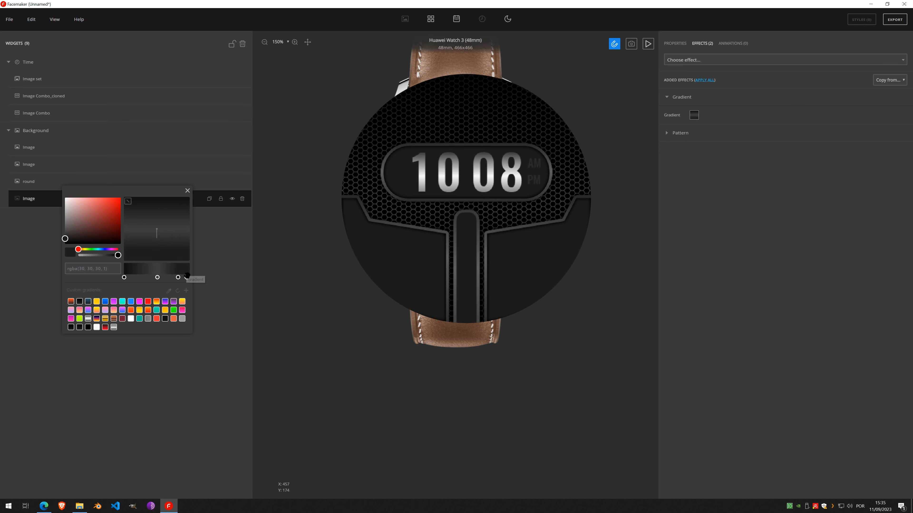
# - Darken the selected background image's gradient, setting its middle colour stop to rgba(40, 40, 40, 1)
pyautogui.moveTo(64, 239); pyautogui.dragTo(65, 245)
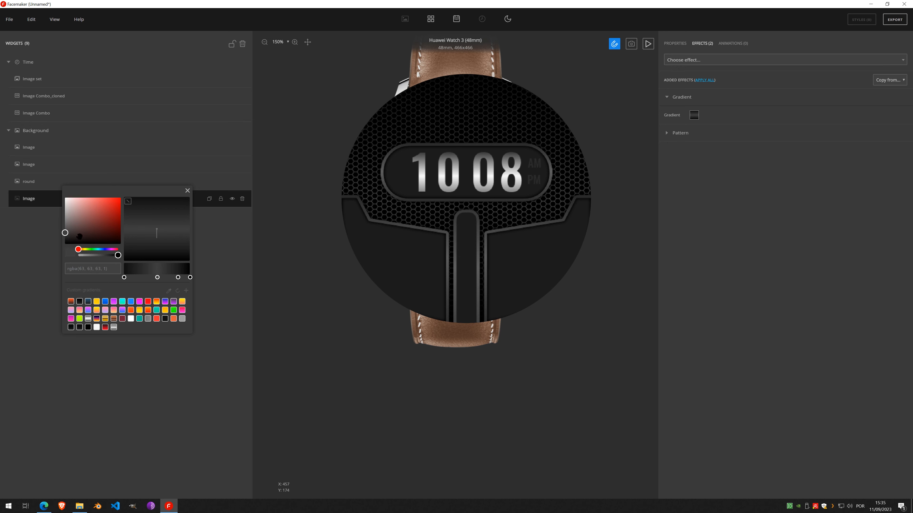
pyautogui.moveTo(65, 244); pyautogui.dragTo(65, 237)
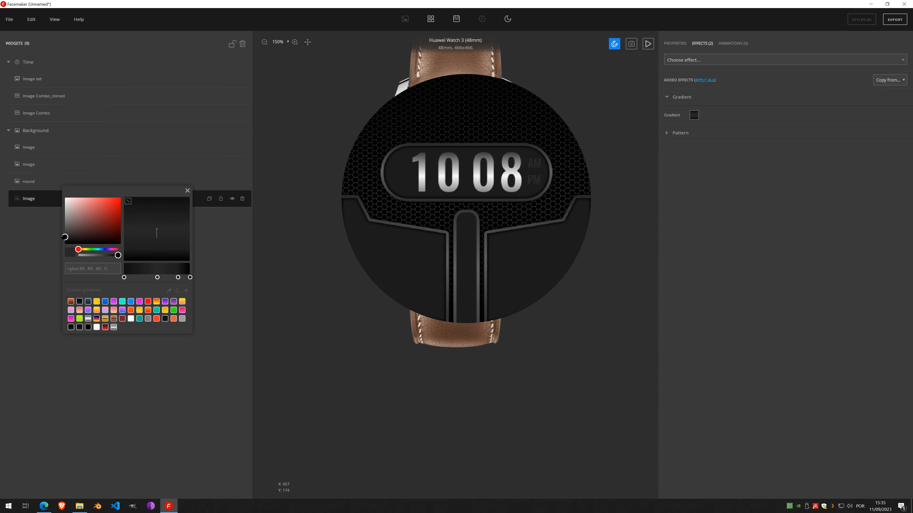
pyautogui.click(187, 190)
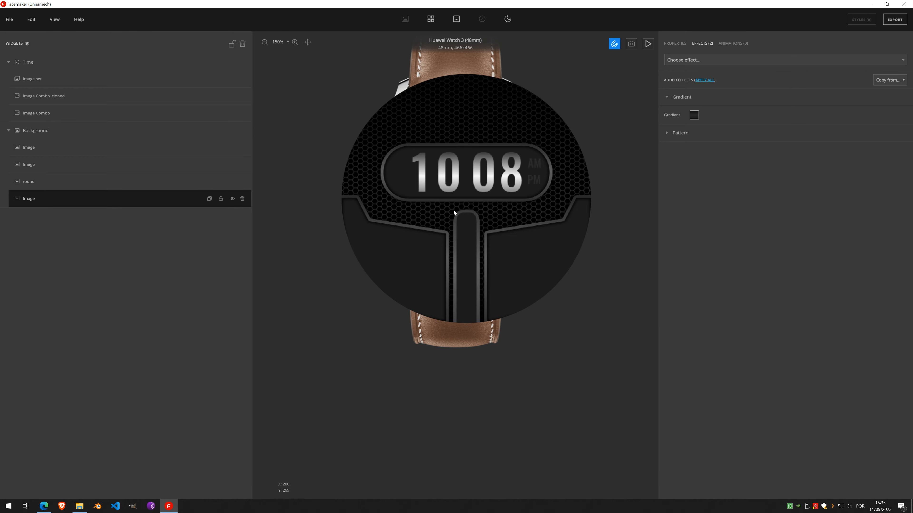
# - Add a widget group to the watch face and create a container inside it
pyautogui.scroll(3, 456, 265)
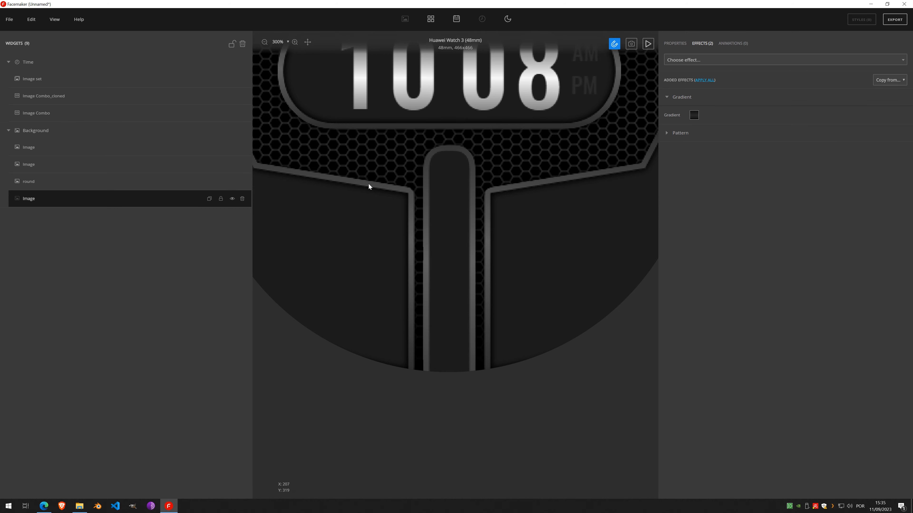
pyautogui.click(430, 19)
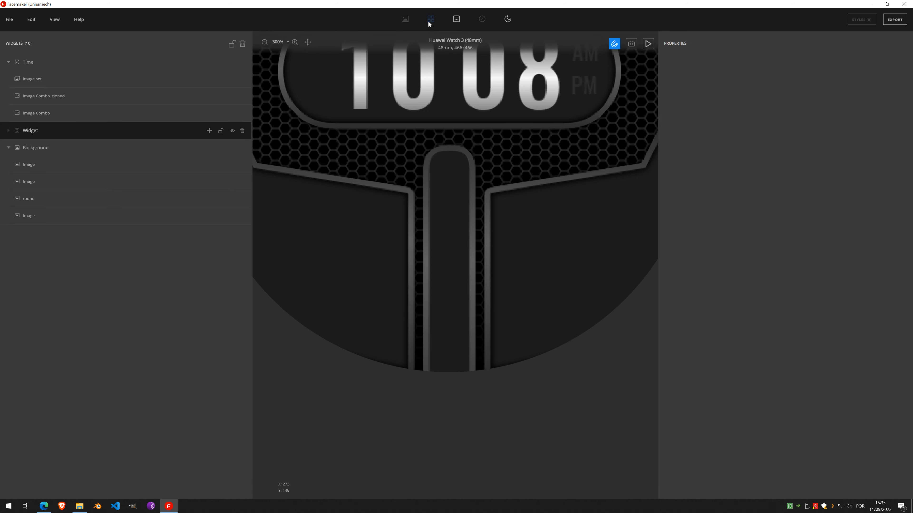
pyautogui.click(209, 131)
pyautogui.click(202, 148)
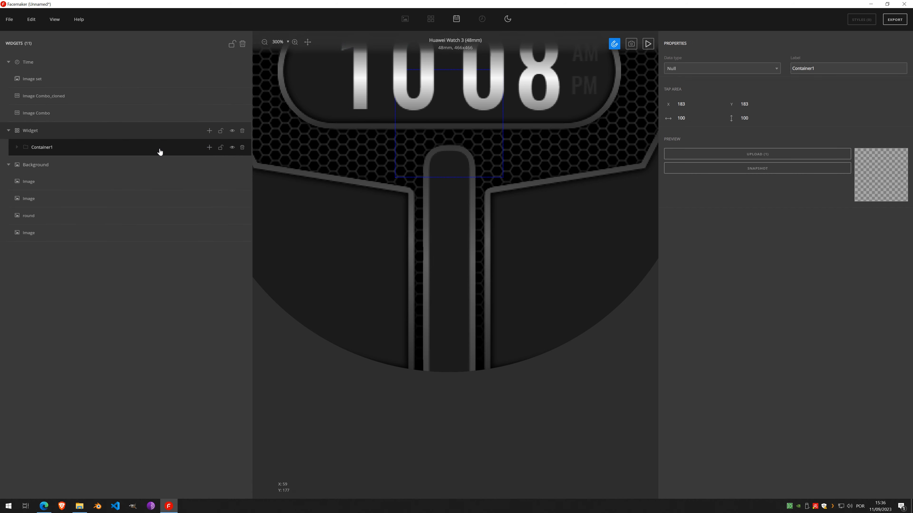
# - Check the auto rename containers option in the General preferences
pyautogui.click(31, 19)
pyautogui.click(47, 194)
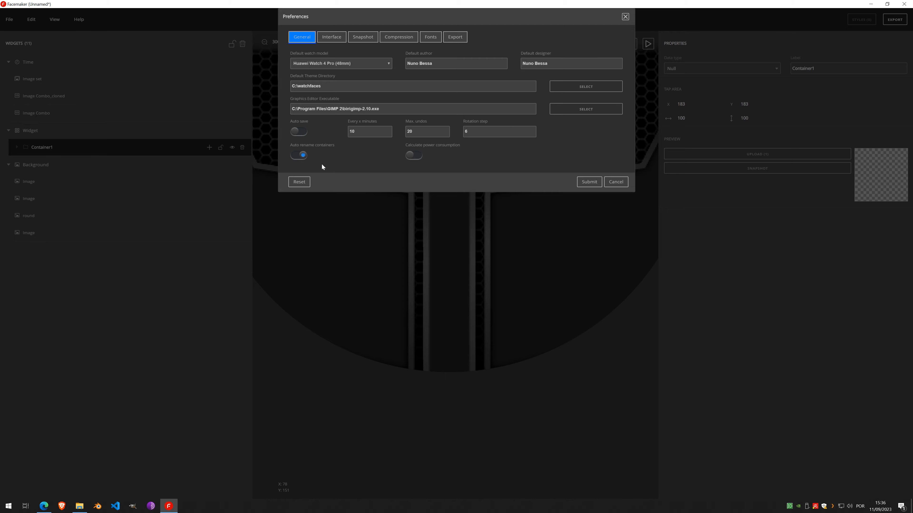
pyautogui.click(626, 17)
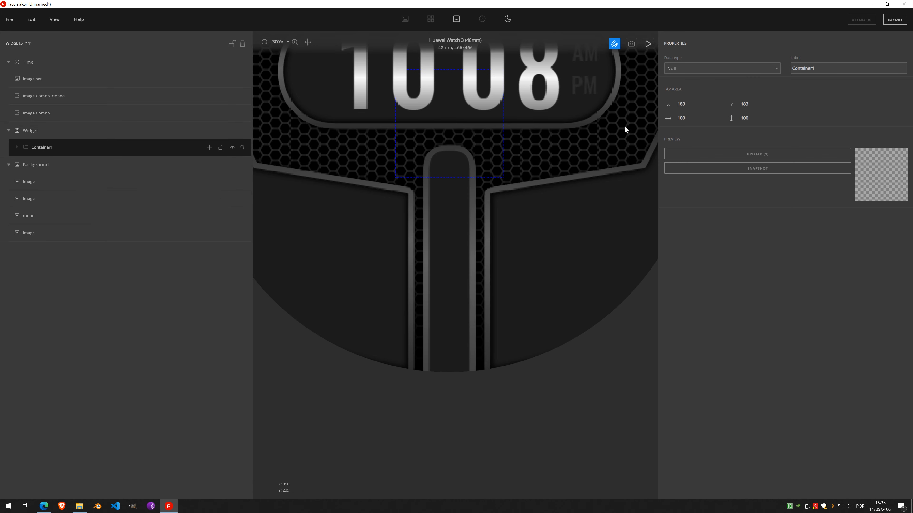
# - Assign the Battery data type to the new container
pyautogui.click(683, 72)
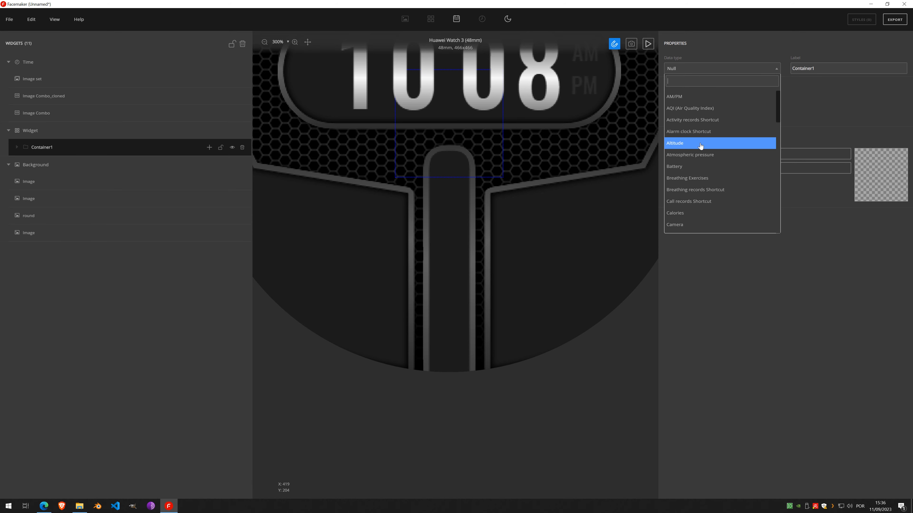
pyautogui.click(687, 169)
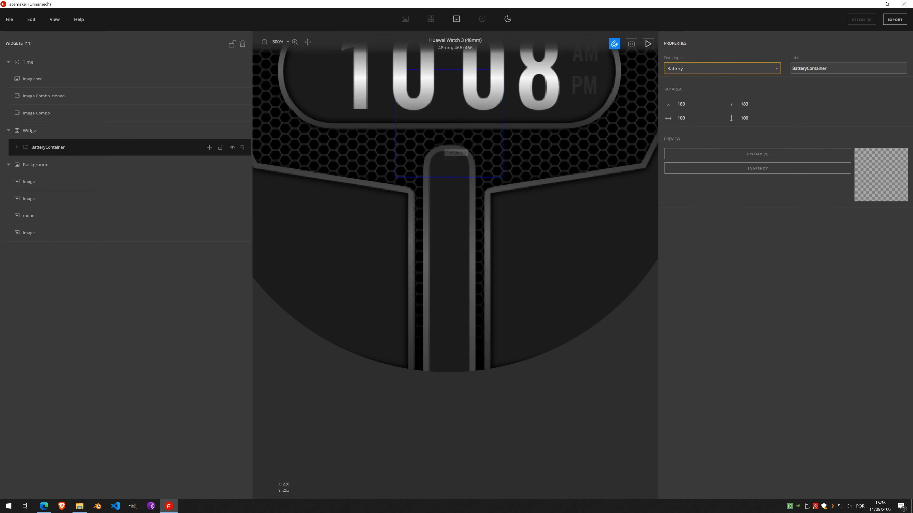
# - Fit the battery tap area over the central slot at X 206, Y 251, sized 54 × 215, and lock the container and widget group
pyautogui.moveTo(446, 153); pyautogui.dragTo(460, 214)
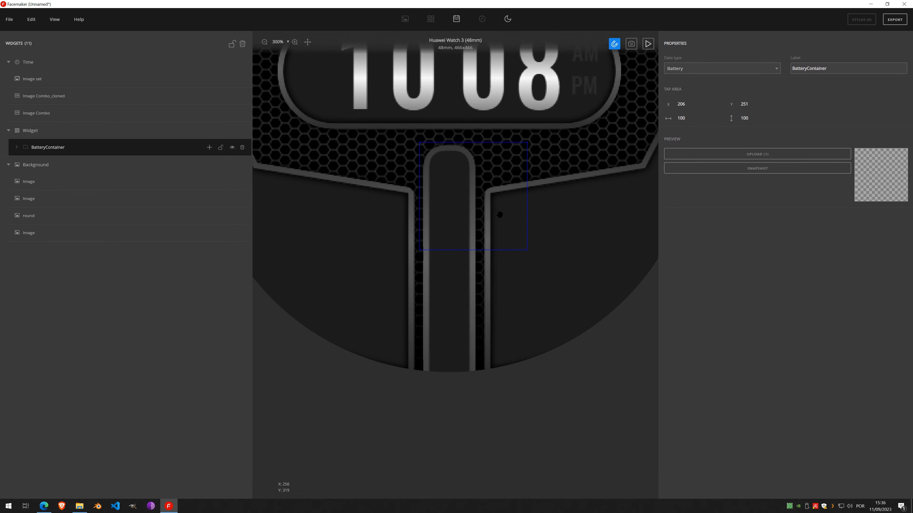
pyautogui.moveTo(526, 249); pyautogui.dragTo(509, 285)
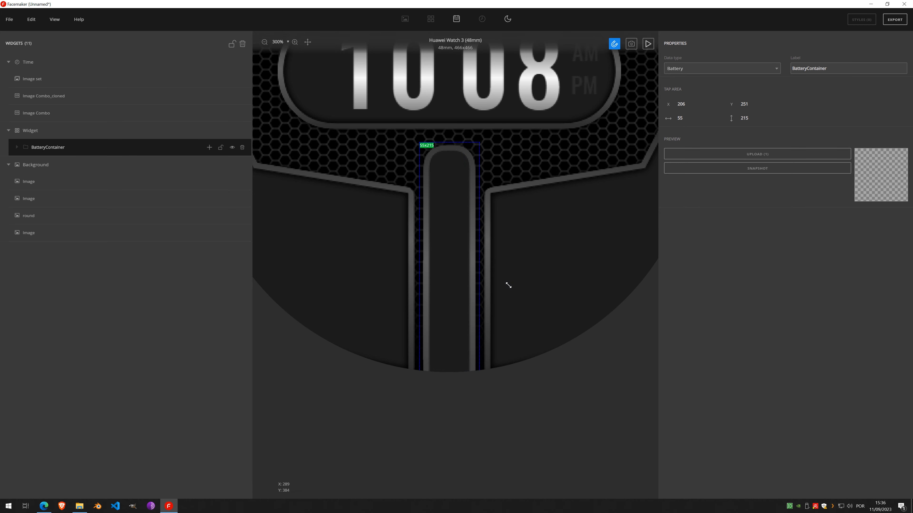
pyautogui.moveTo(509, 285); pyautogui.dragTo(509, 289)
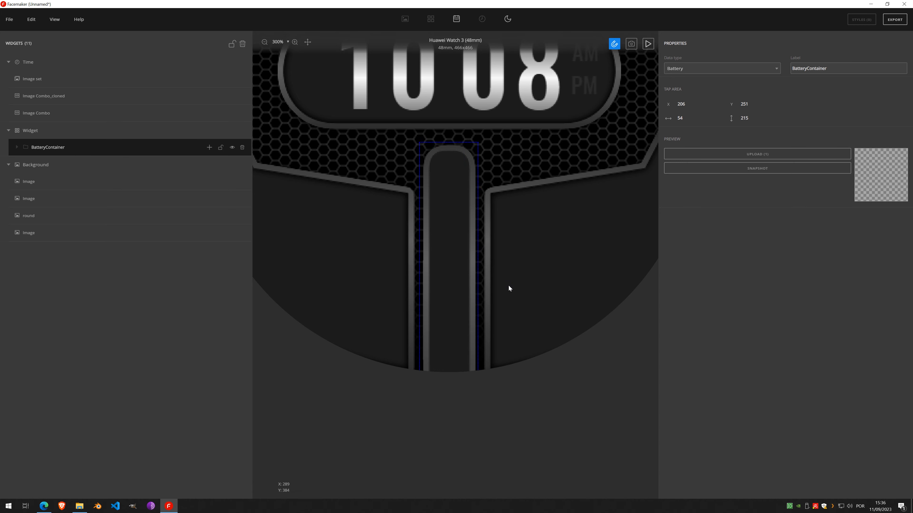
pyautogui.click(220, 147)
pyautogui.click(221, 132)
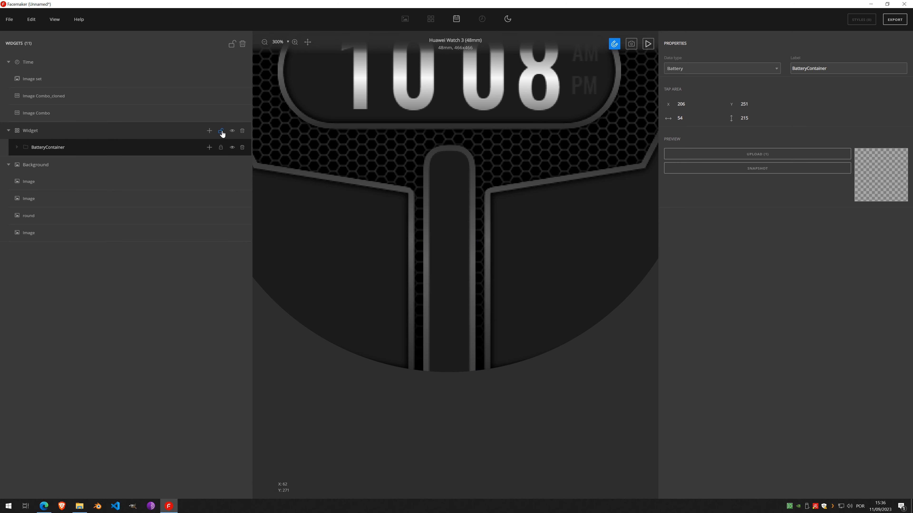
# - Add an image set with Battery data to the battery container and generate its images as a vertical line
pyautogui.click(208, 147)
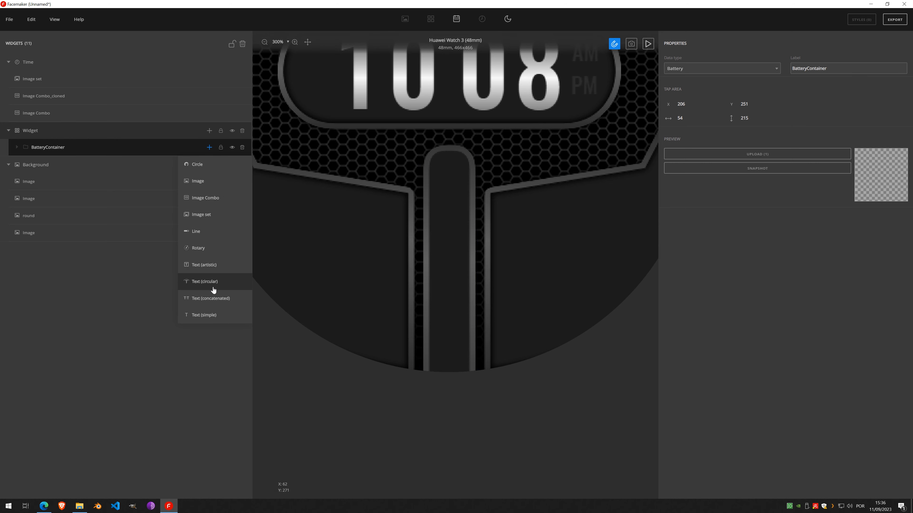
pyautogui.click(214, 217)
pyautogui.click(733, 108)
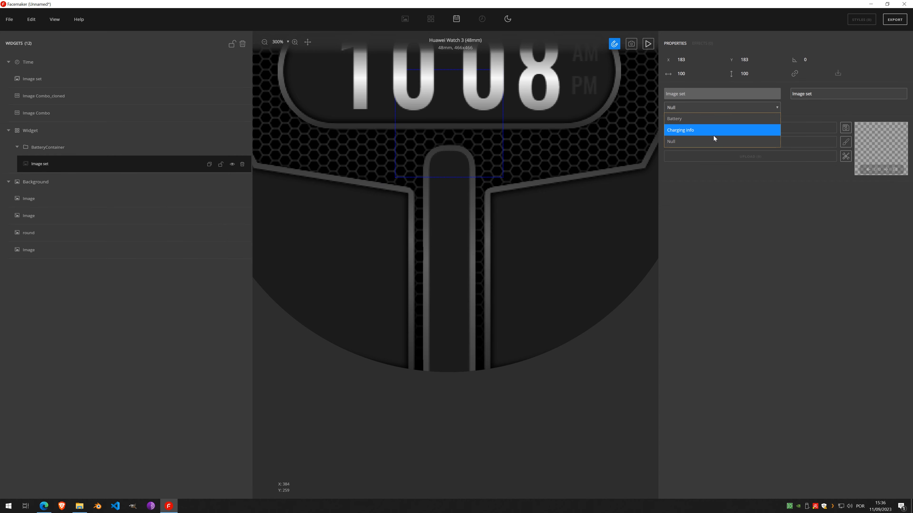
pyautogui.click(708, 122)
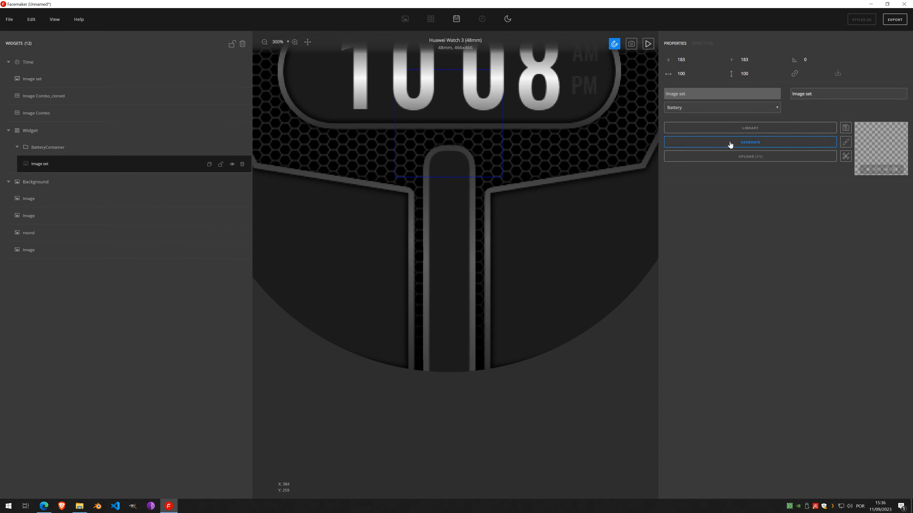
pyautogui.click(763, 146)
# - Place the generated battery bar inside the central slot at X 216, Y 288, widen it to 36, and lock it
pyautogui.moveTo(407, 151); pyautogui.dragTo(444, 268)
pyautogui.scroll(2, 458, 277)
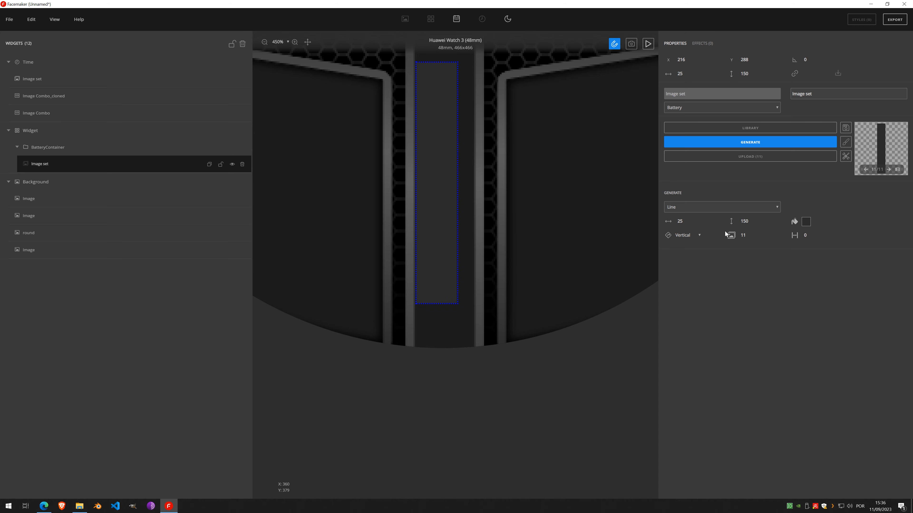
pyautogui.click(688, 221)
pyautogui.scroll(9, 689, 221)
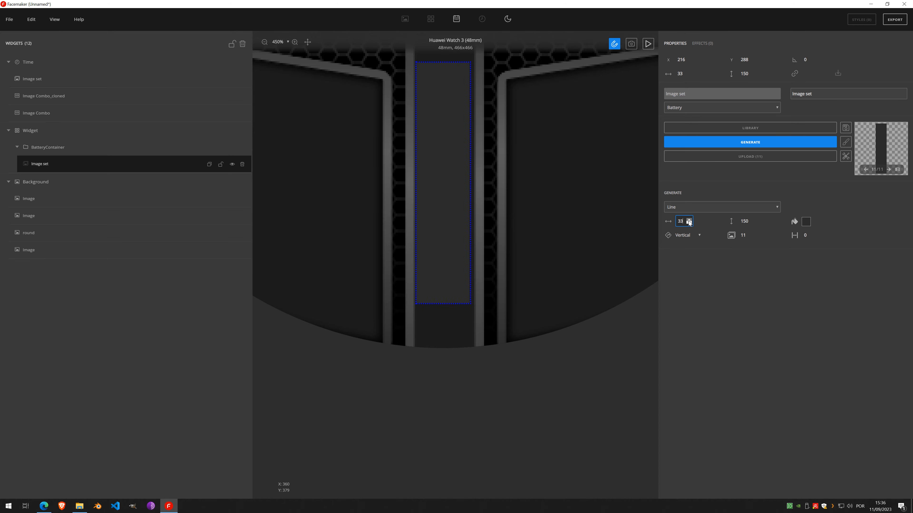
pyautogui.scroll(1, 689, 222)
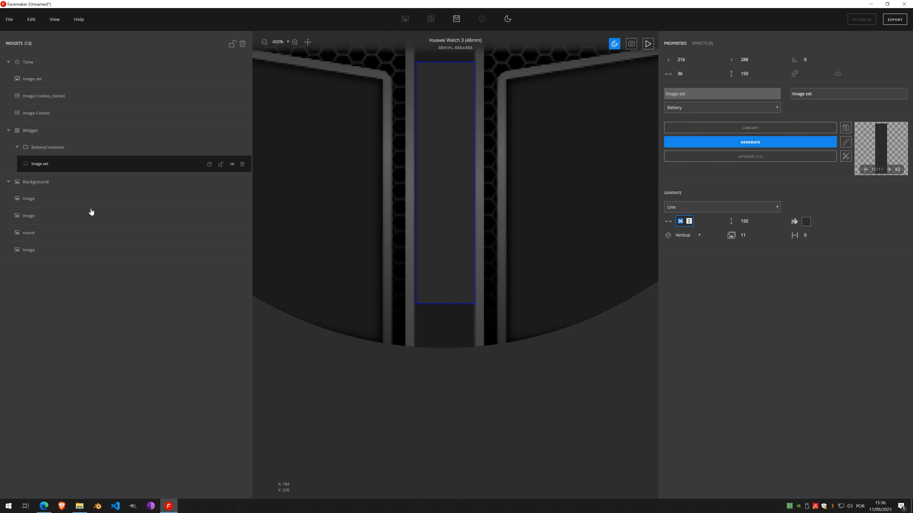
pyautogui.click(221, 164)
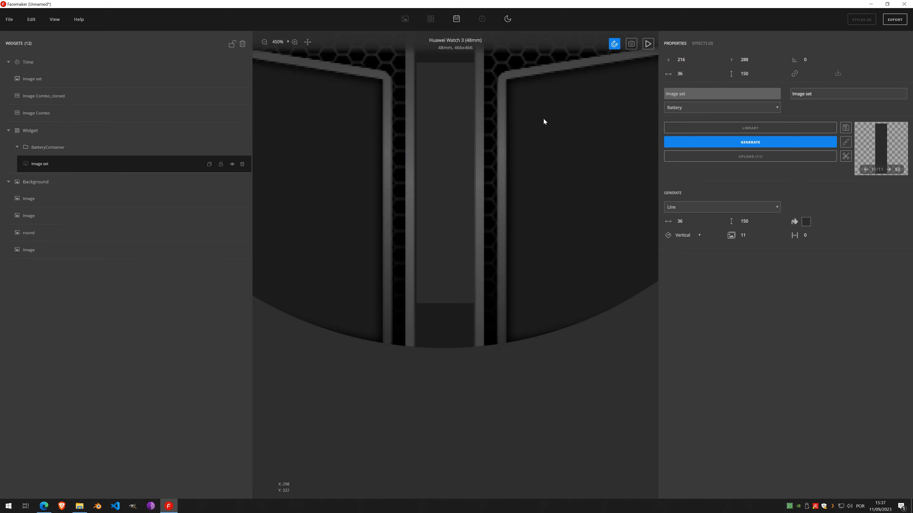
# - Fine-tune the battery bar's position to X 215, Y 293 and set its width to 37
pyautogui.scroll(-1, 504, 144)
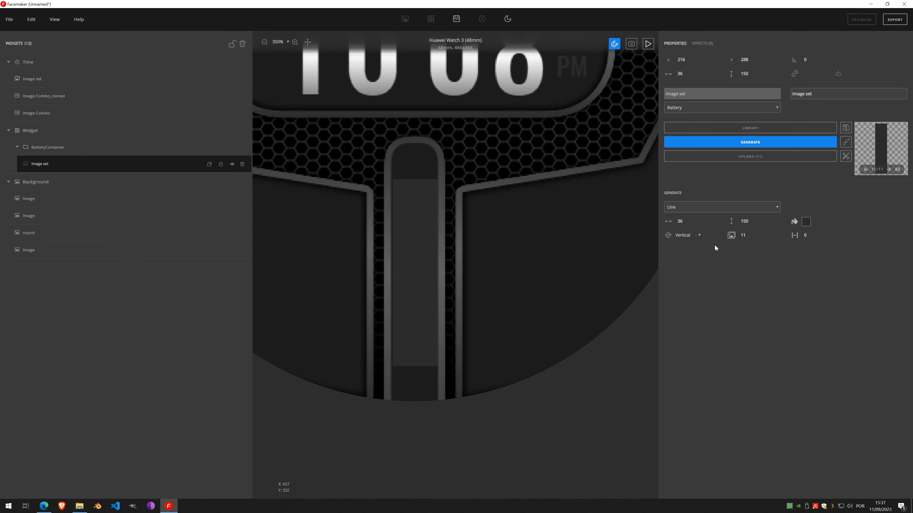
pyautogui.scroll(-1, 690, 62)
pyautogui.scroll(3, 753, 59)
pyautogui.scroll(1, 753, 59)
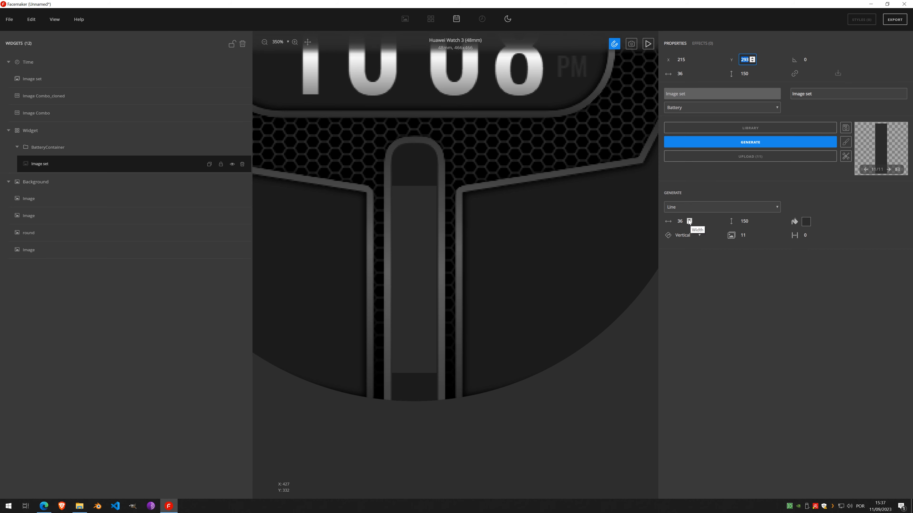
pyautogui.click(689, 220)
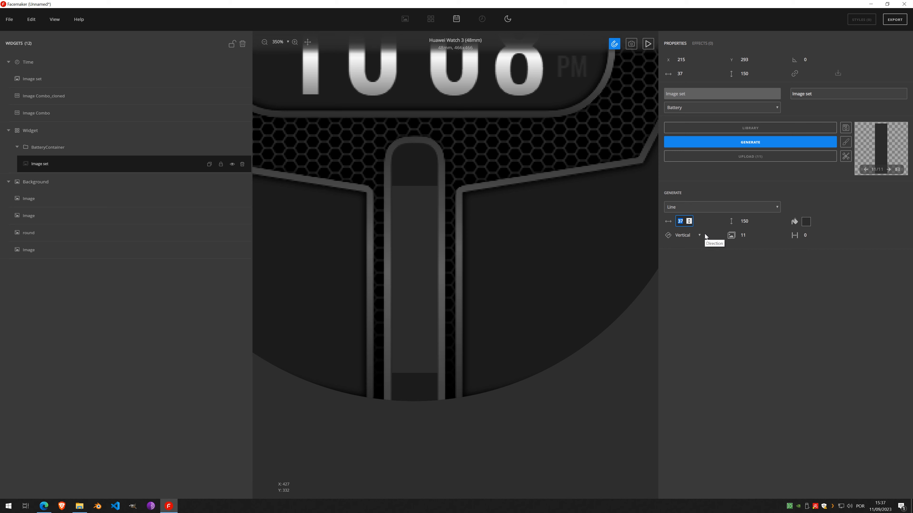
pyautogui.click(718, 302)
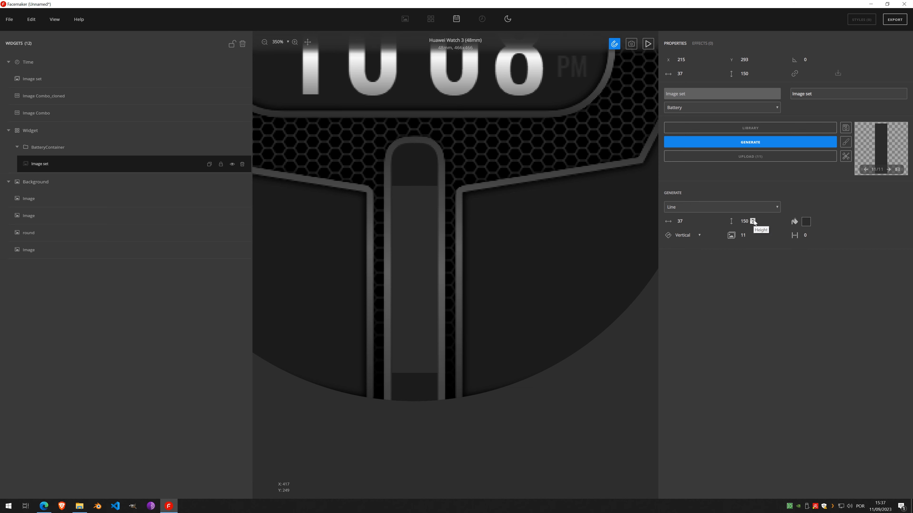
# - Set the battery bar's height to 174 and split it into segments with a gap size of 2
pyautogui.click(753, 219)
pyautogui.click(753, 220)
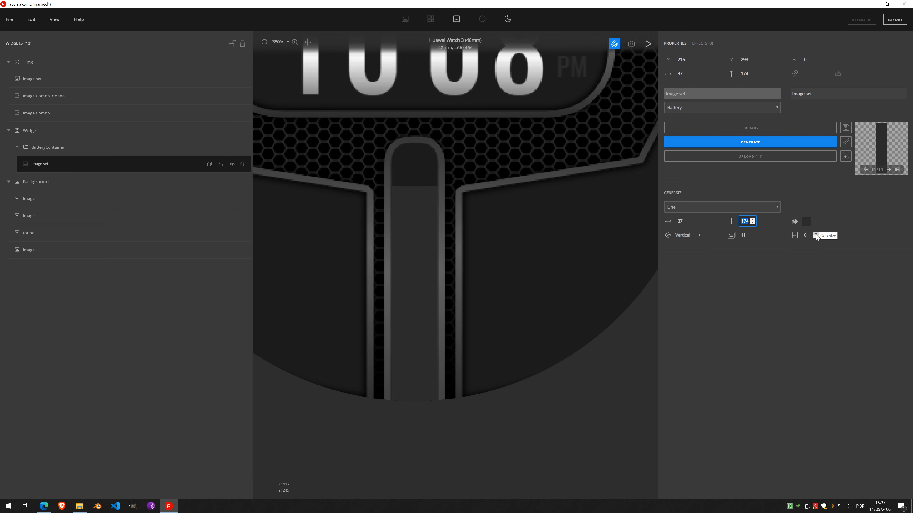
pyautogui.click(815, 234)
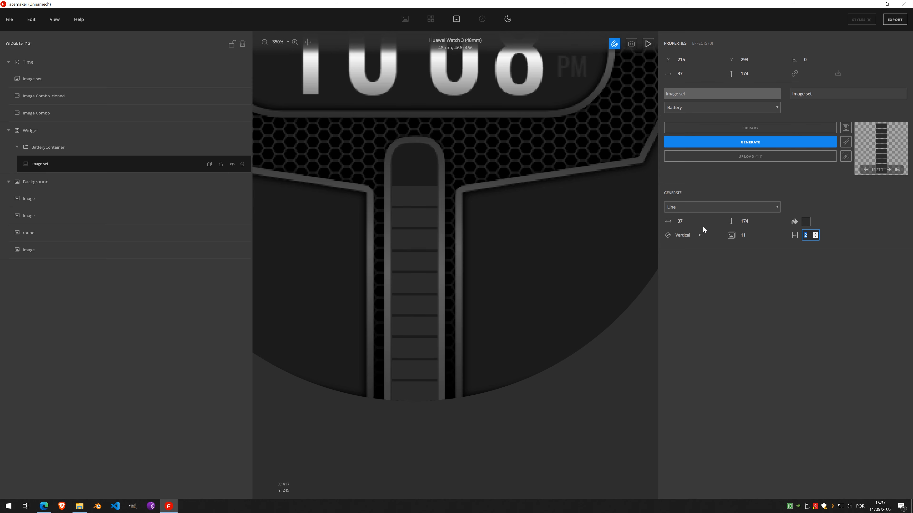
# - Fill the battery bar with a vertical gradient running from green at the top to teal at the bottom
pyautogui.click(807, 223)
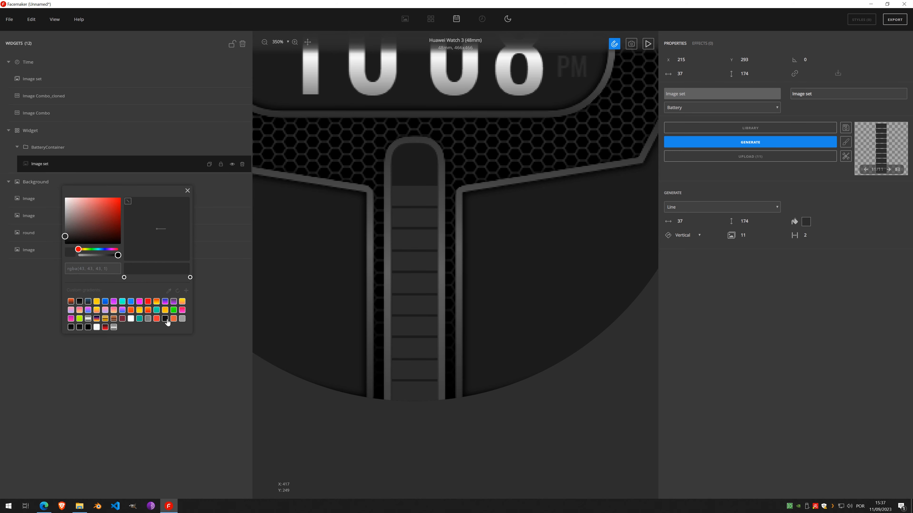
pyautogui.click(139, 319)
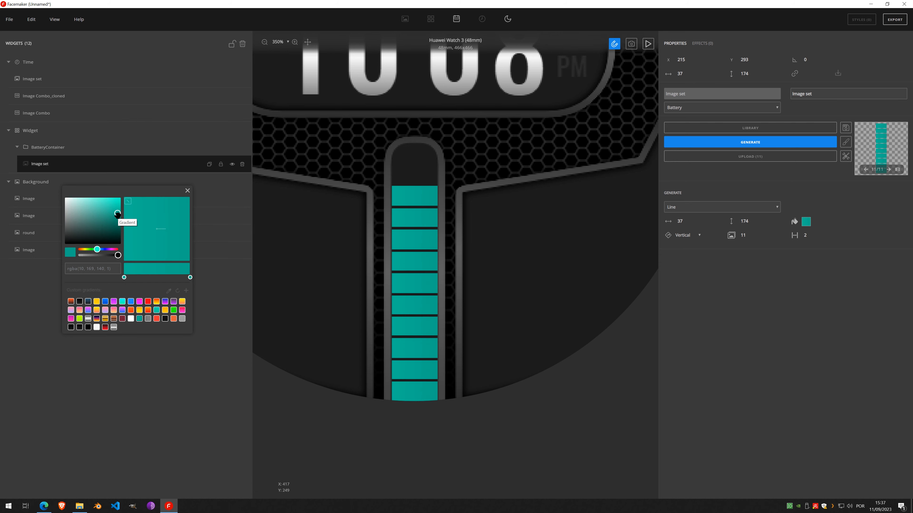
pyautogui.moveTo(117, 215); pyautogui.dragTo(120, 210)
pyautogui.moveTo(97, 250); pyautogui.dragTo(94, 250)
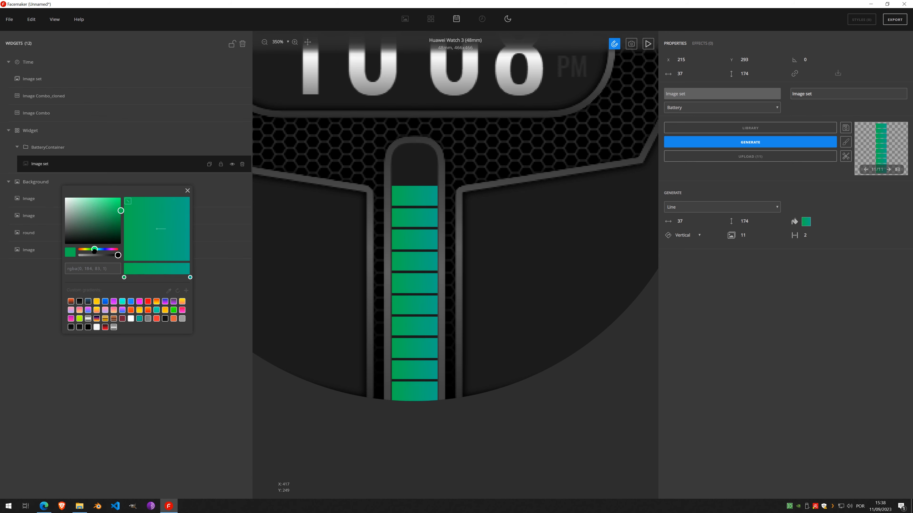
pyautogui.moveTo(165, 229); pyautogui.dragTo(149, 246)
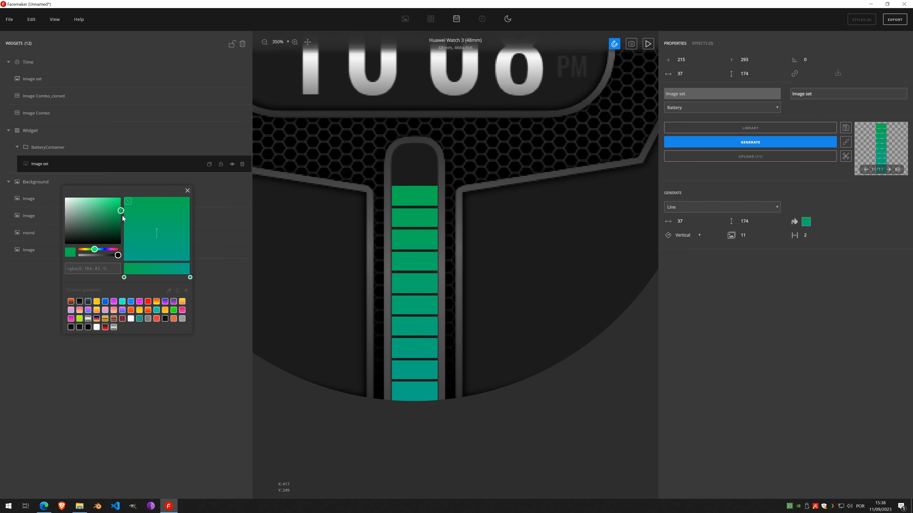
# - Desaturate both stops of the battery bar's gradient to muted grey-green and grey-teal tones
pyautogui.moveTo(121, 212)
pyautogui.mouseDown()
pyautogui.moveTo(70, 229)
pyautogui.moveTo(113, 219)
pyautogui.moveTo(84, 222)
pyautogui.mouseUp()
pyautogui.click(190, 278)
pyautogui.scroll(-5, 372, 221)
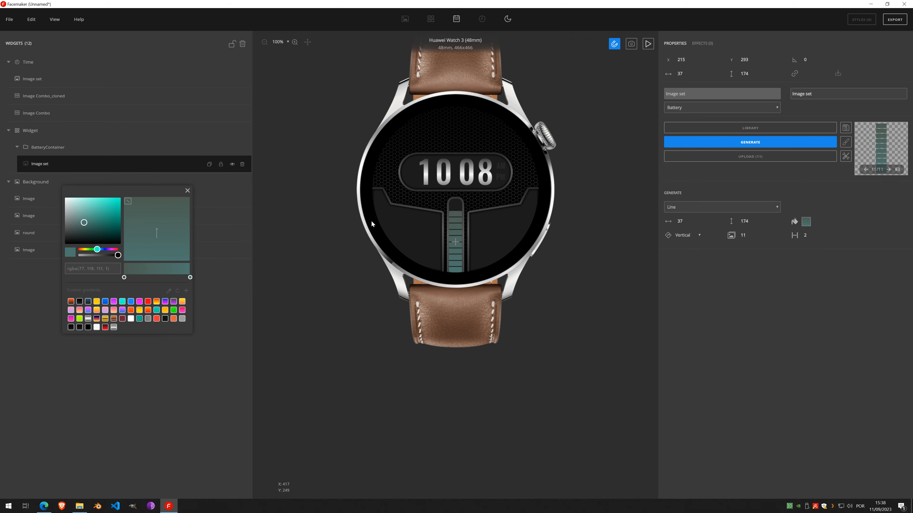
pyautogui.scroll(3, 442, 237)
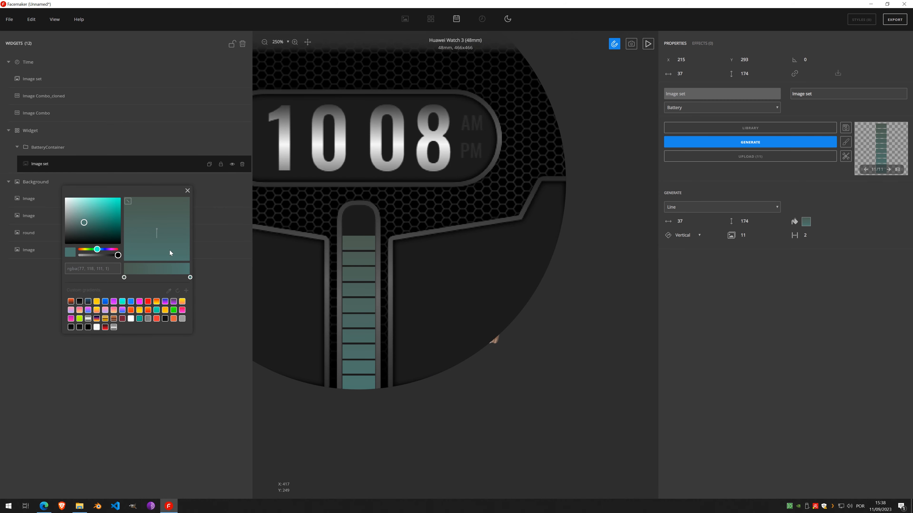
# - Change the first stop of the battery bar's gradient to a dark grey-teal, rgba(72, 100, 96, 1)
pyautogui.click(124, 277)
pyautogui.moveTo(74, 227); pyautogui.dragTo(97, 252)
pyautogui.scroll(-5, 369, 248)
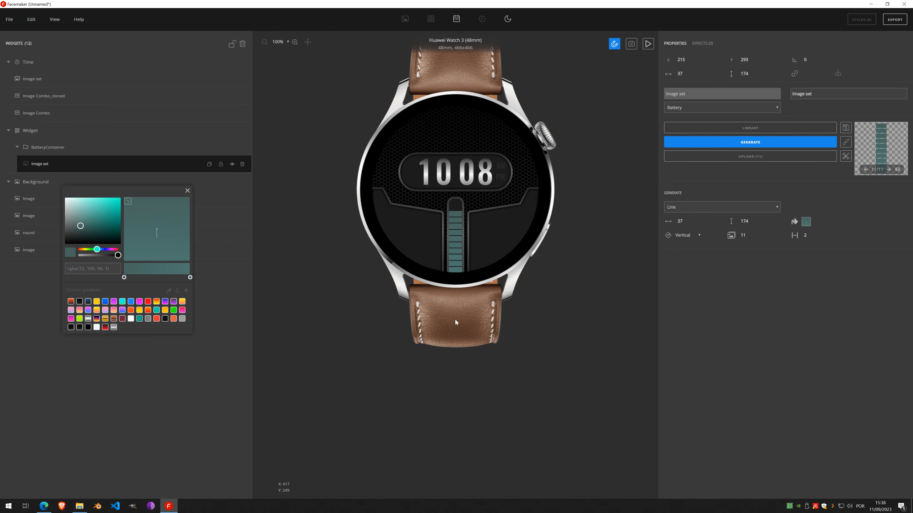
pyautogui.scroll(4, 461, 244)
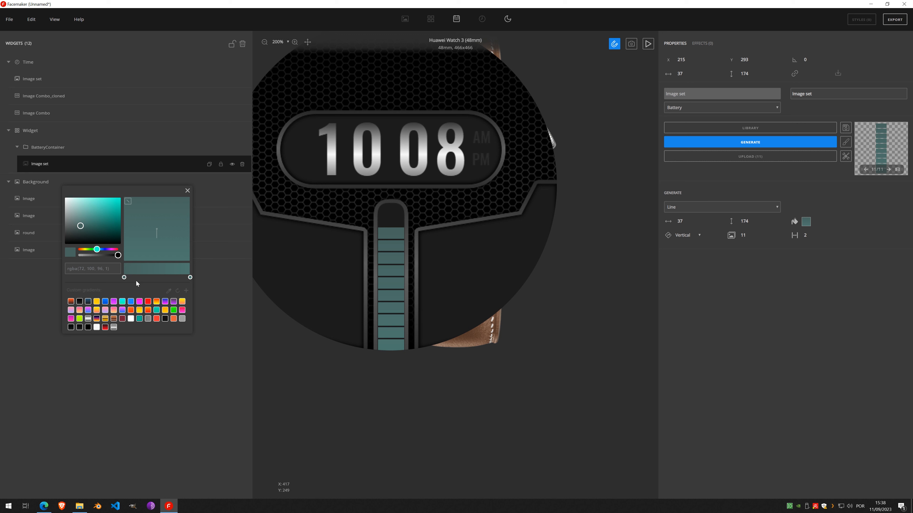
# - Lighten the first stop of the battery bar's gradient to a slightly brighter grey-teal and close the colour picker
pyautogui.click(81, 226)
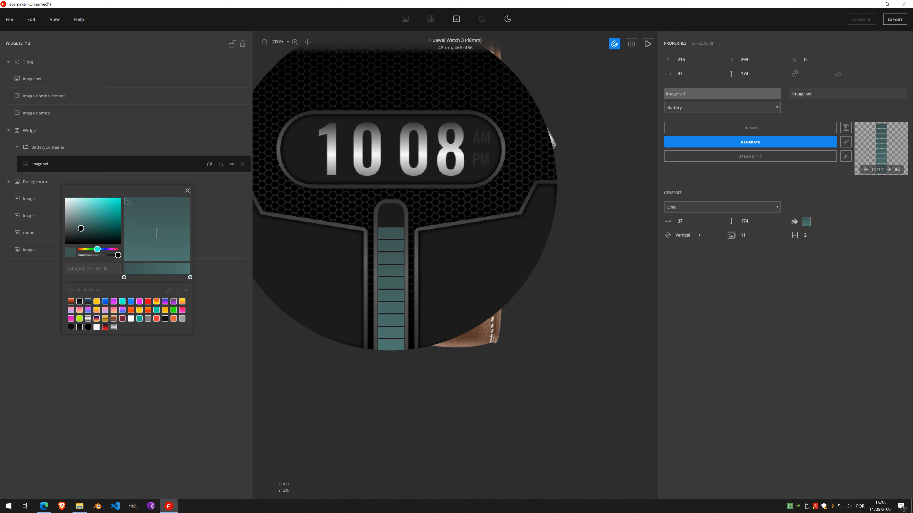
pyautogui.moveTo(81, 226); pyautogui.dragTo(81, 225)
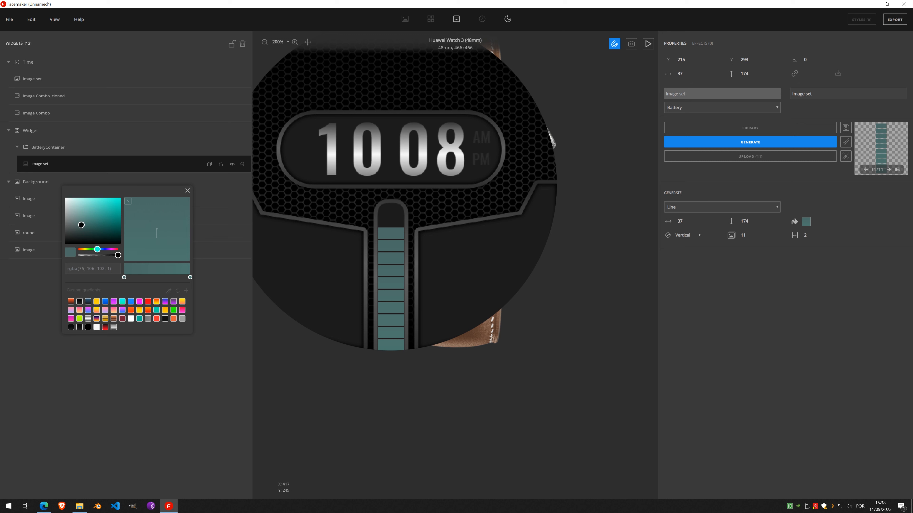
pyautogui.click(186, 290)
pyautogui.click(188, 190)
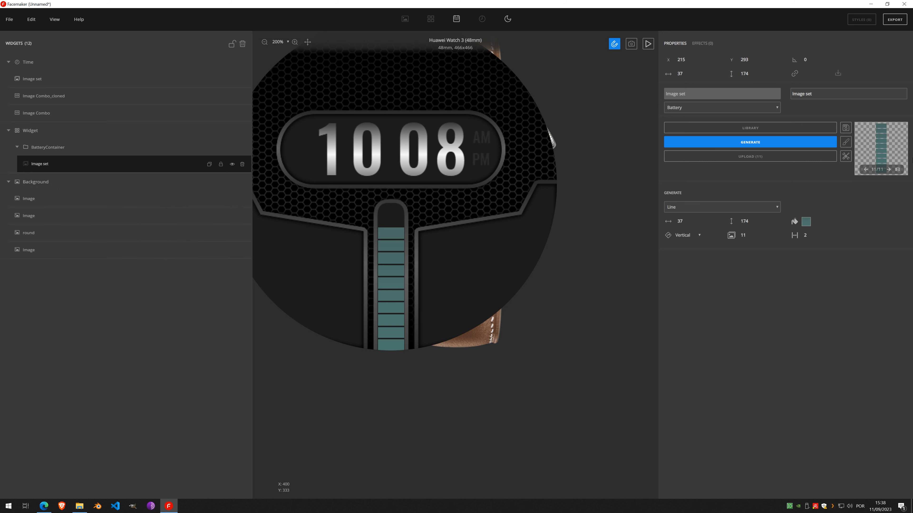
# - Review the battery bar's individual frames and convert its full frame, 11/11, into a separate image widget
pyautogui.click(897, 169)
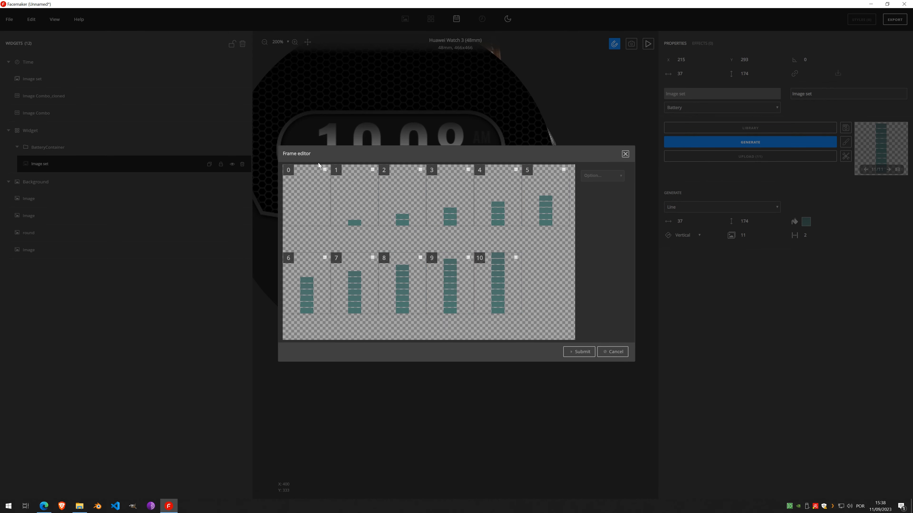
pyautogui.click(626, 154)
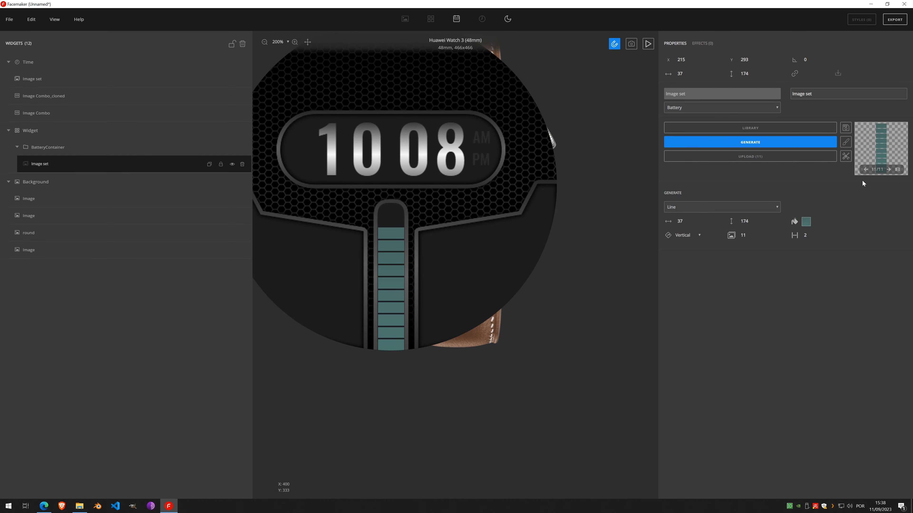
pyautogui.click(897, 170)
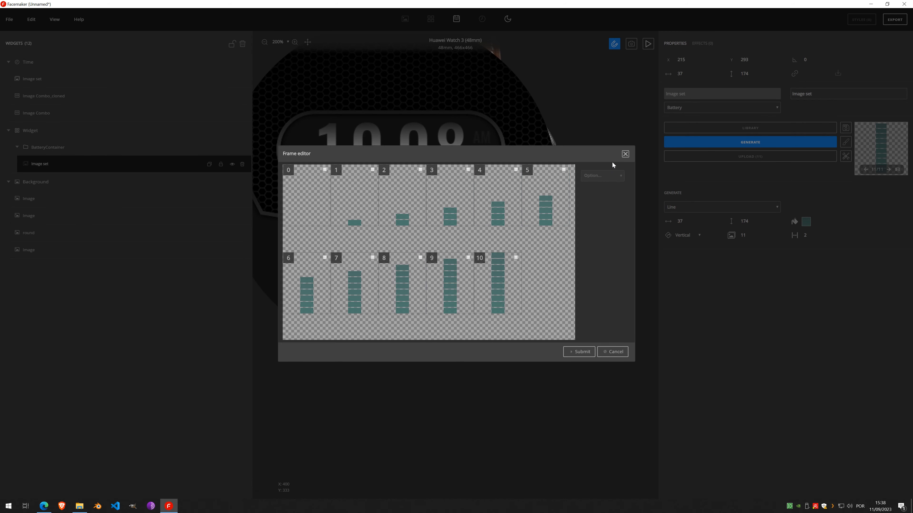
pyautogui.click(626, 155)
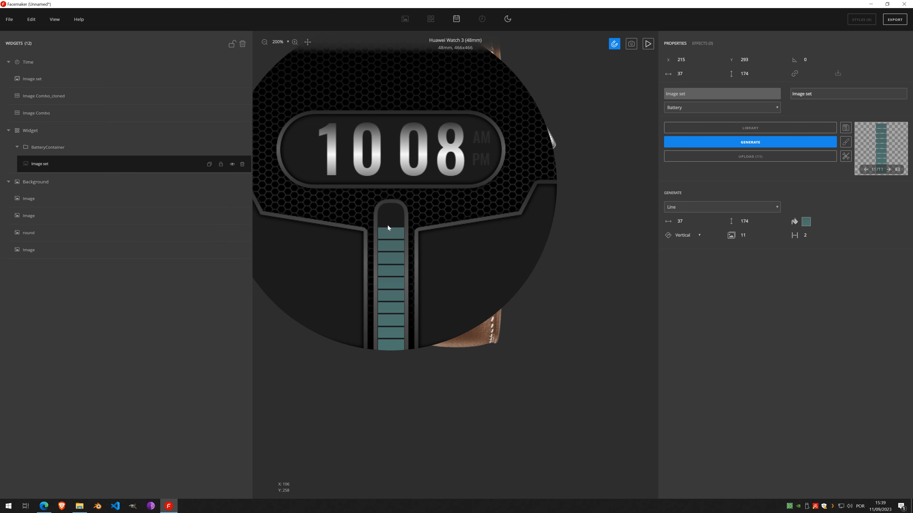
pyautogui.click(865, 170)
pyautogui.click(889, 170)
pyautogui.moveTo(846, 128)
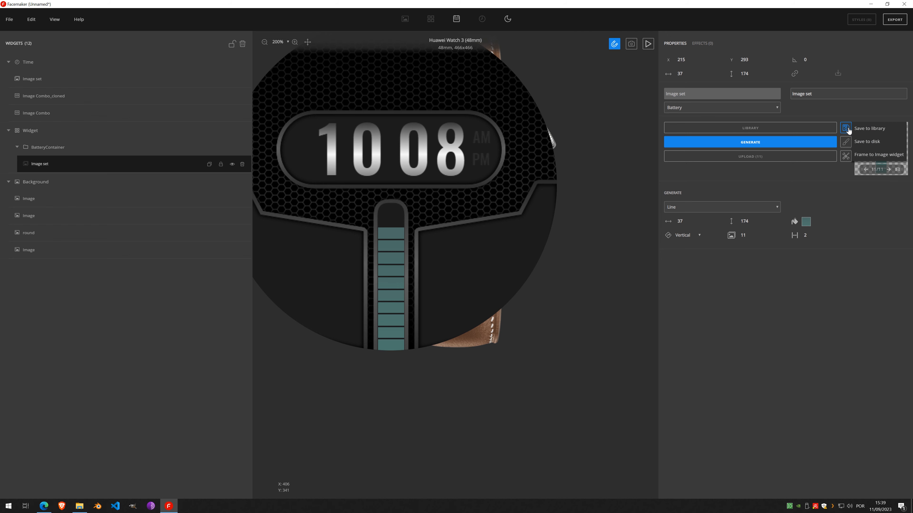
pyautogui.click(880, 156)
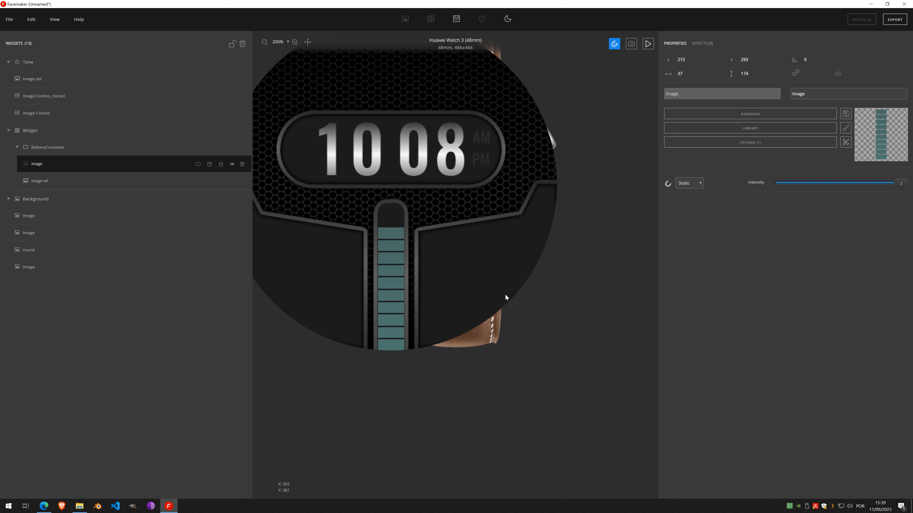
# - Move the extracted bar image out of BatteryContainer to the first place in the Background group
pyautogui.click(123, 182)
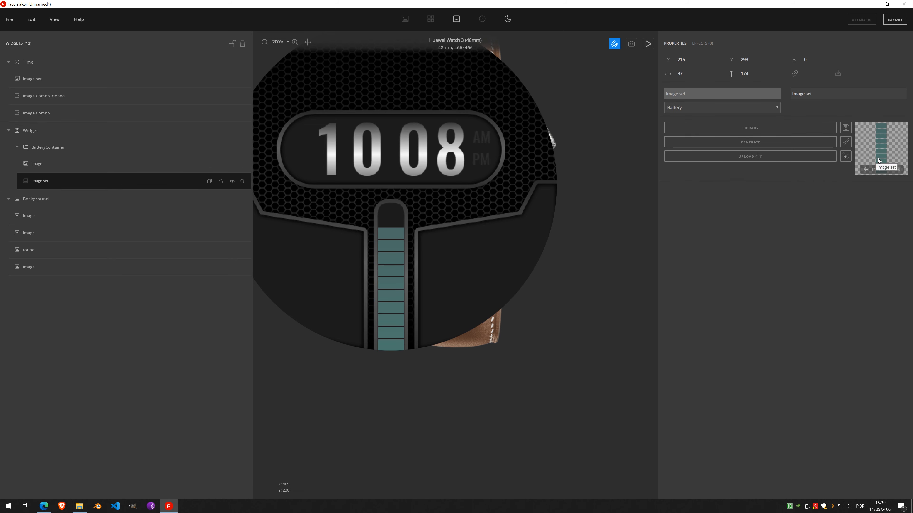
pyautogui.click(88, 170)
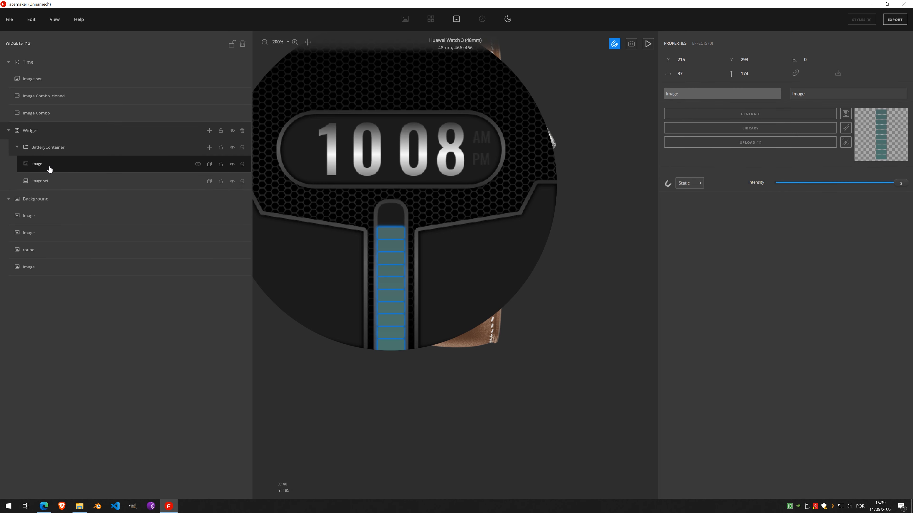
pyautogui.moveTo(50, 169); pyautogui.dragTo(37, 202)
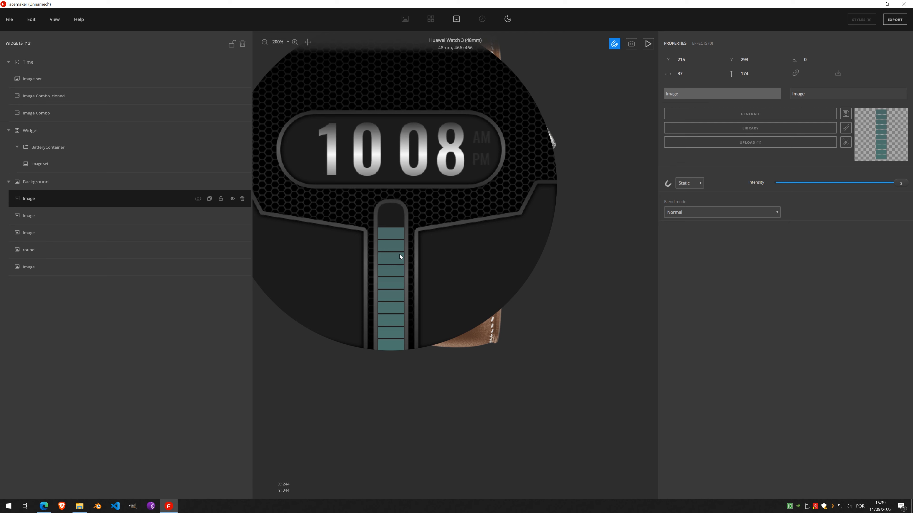
# - Add a Greyscale effect and an Inner Shadow effect to the extracted bar image in the Background group
pyautogui.click(708, 44)
pyautogui.click(708, 60)
pyautogui.scroll(-3, 715, 152)
pyautogui.scroll(-2, 701, 162)
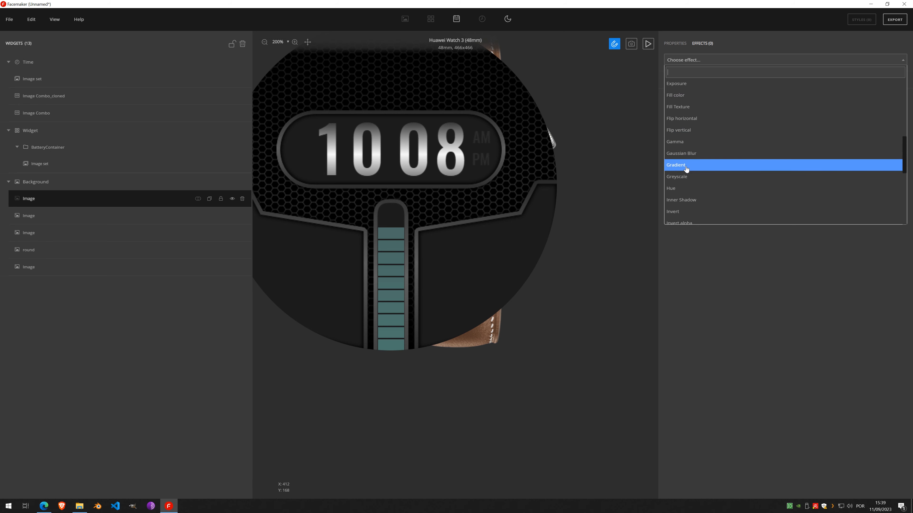
pyautogui.click(688, 176)
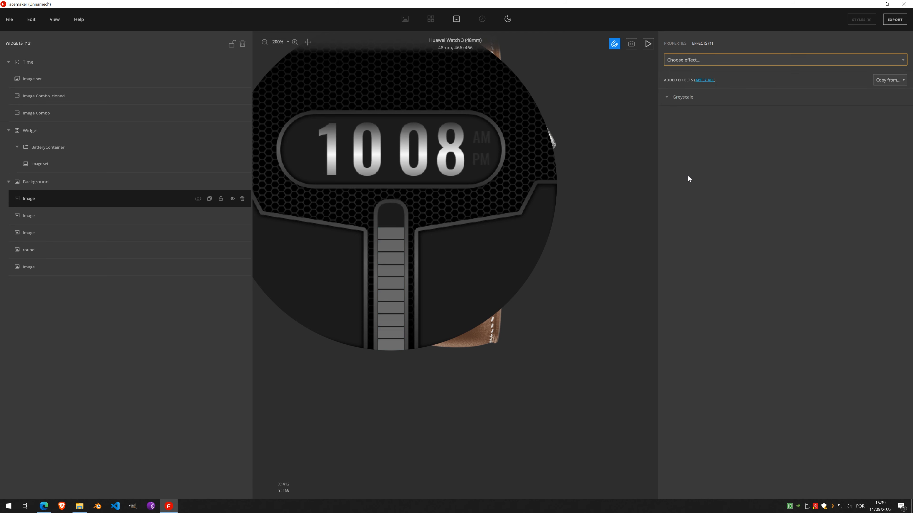
pyautogui.click(711, 58)
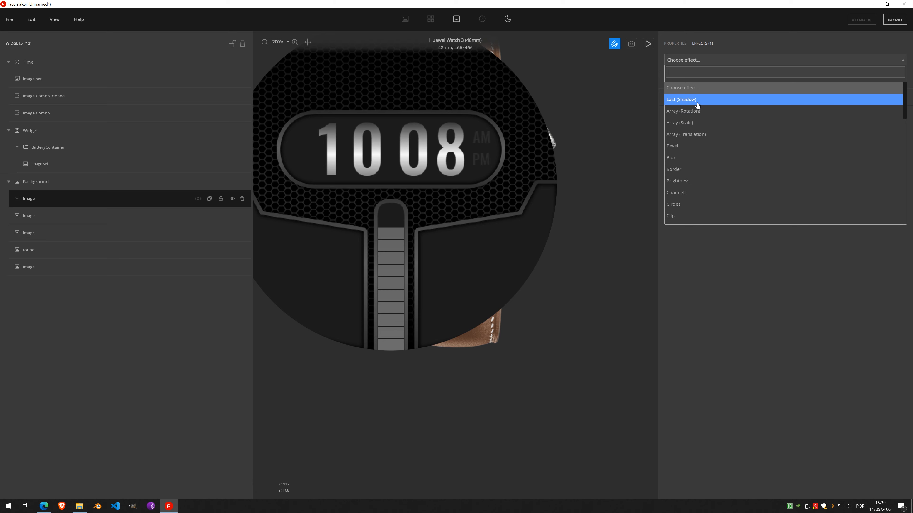
pyautogui.scroll(-5, 708, 190)
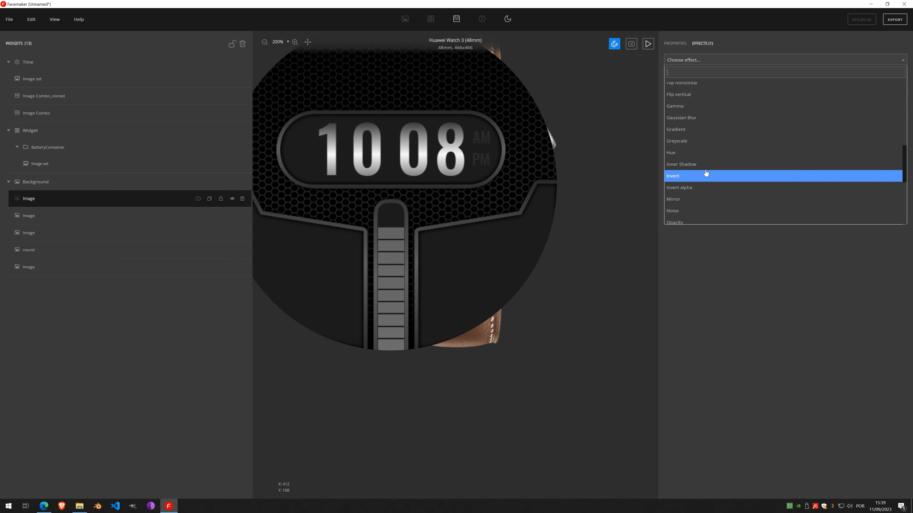
pyautogui.click(698, 169)
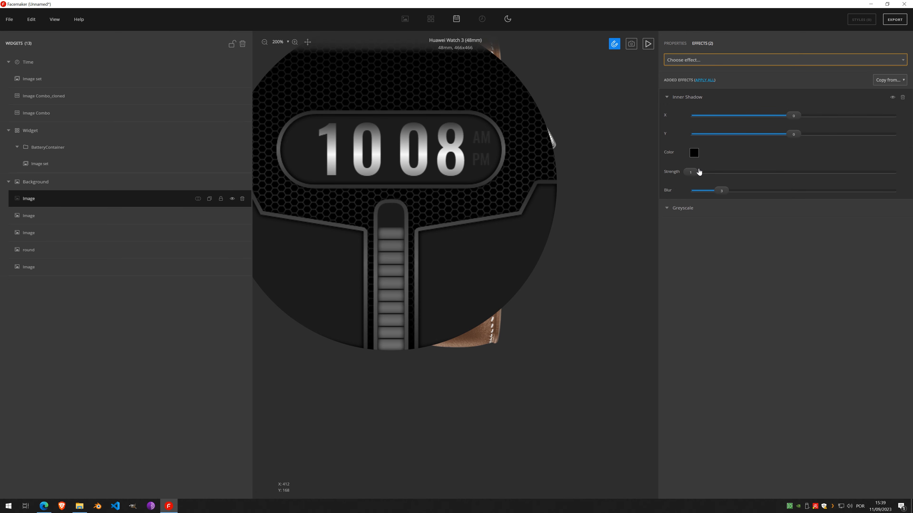
# - Add a Brightness effect to the background bar image and lower its intensity to make the segments dark grey
pyautogui.click(711, 64)
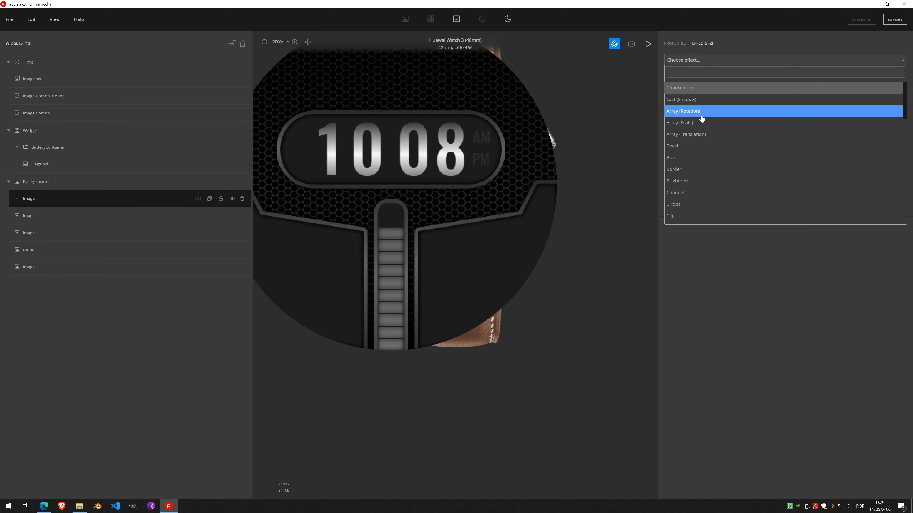
pyautogui.scroll(-1, 695, 166)
pyautogui.click(695, 145)
pyautogui.moveTo(794, 116); pyautogui.dragTo(755, 117)
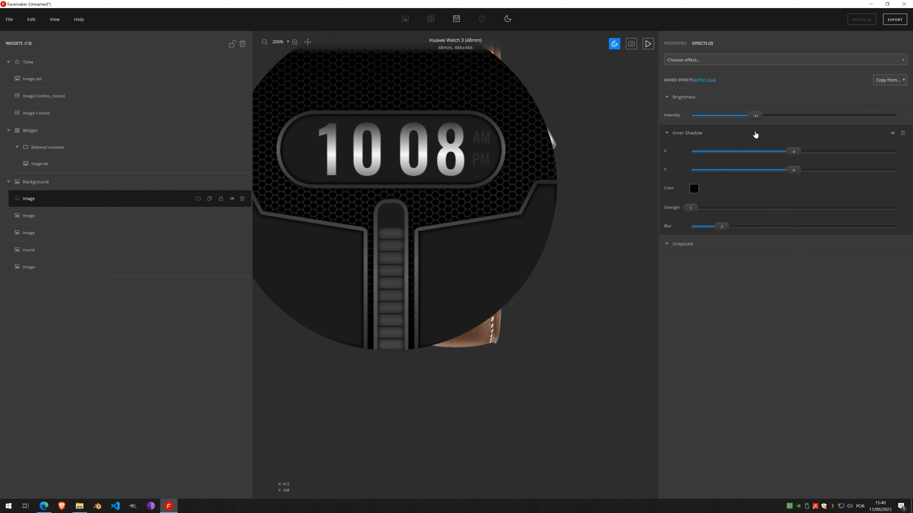
# - Show the battery image set in BatteryContainer and add an Inner Shadow effect to it
pyautogui.click(232, 164)
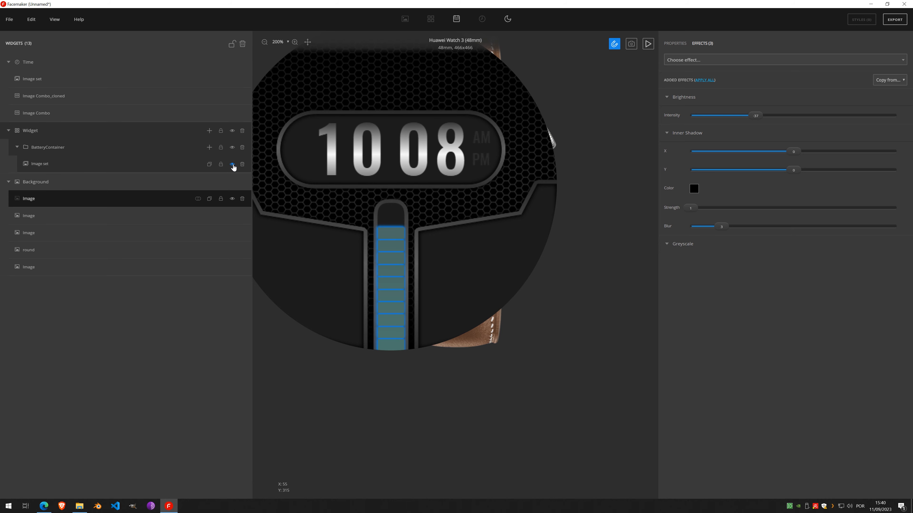
pyautogui.click(43, 167)
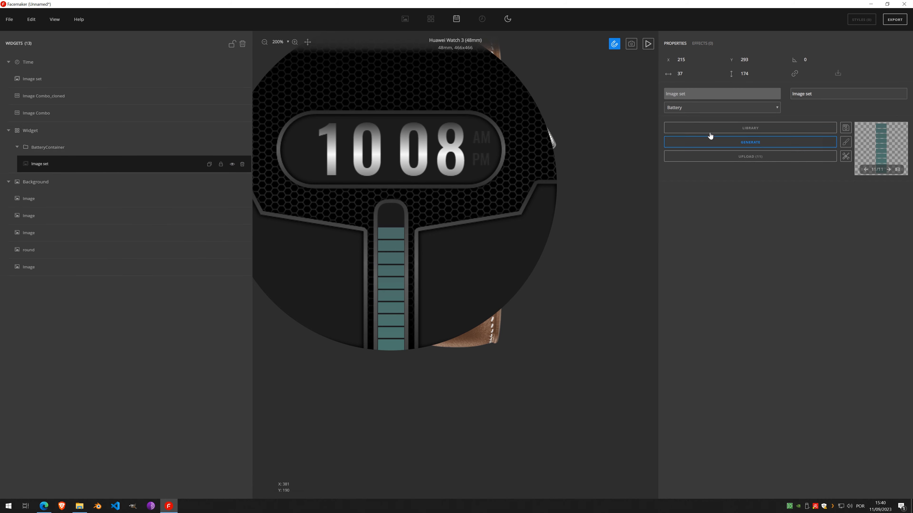
pyautogui.click(701, 43)
pyautogui.click(700, 61)
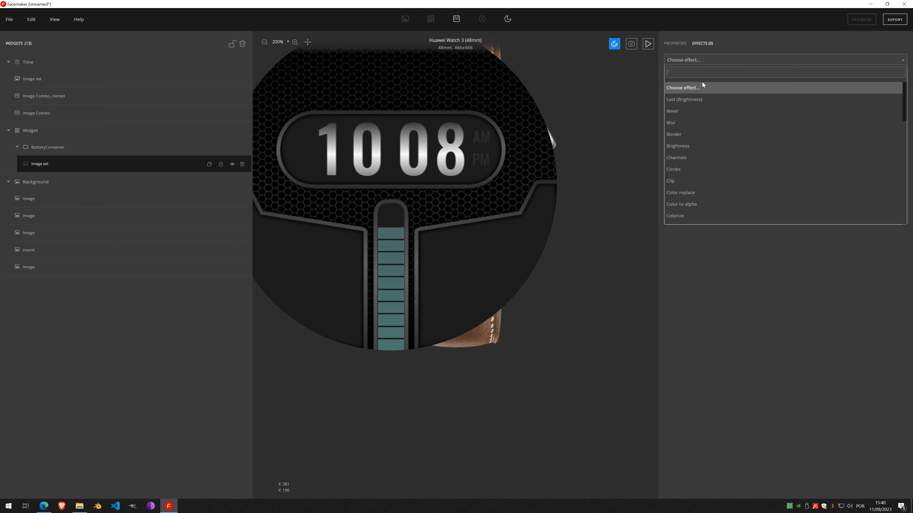
pyautogui.scroll(-5, 686, 155)
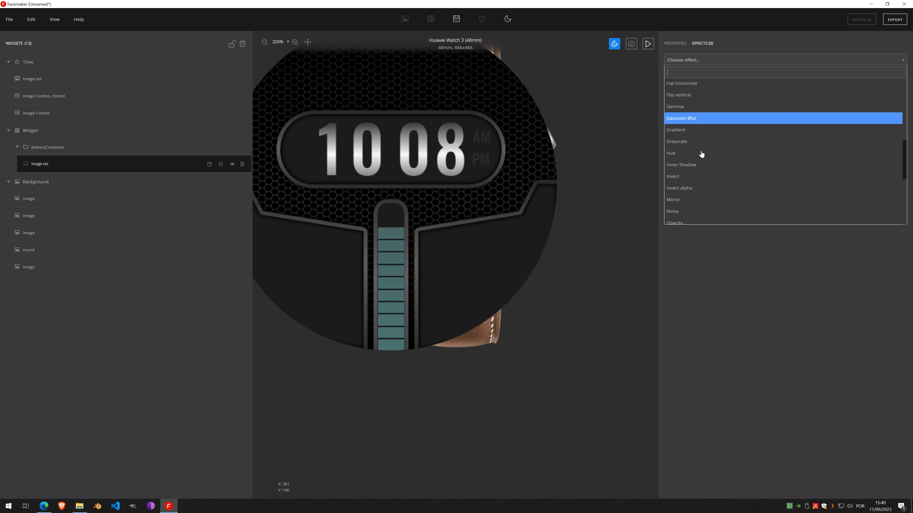
pyautogui.click(689, 129)
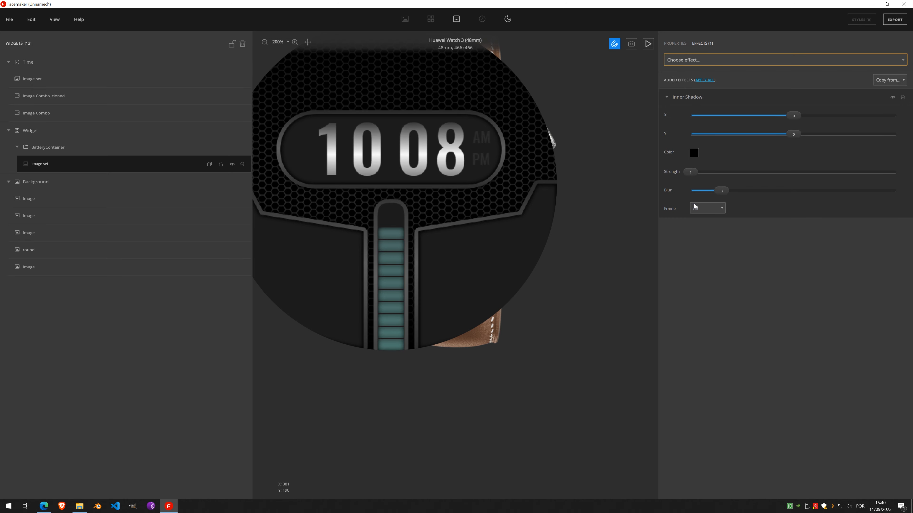
# - Preview the running watch face and examine how the battery segments fill over the dark background bar
pyautogui.scroll(-1, 546, 184)
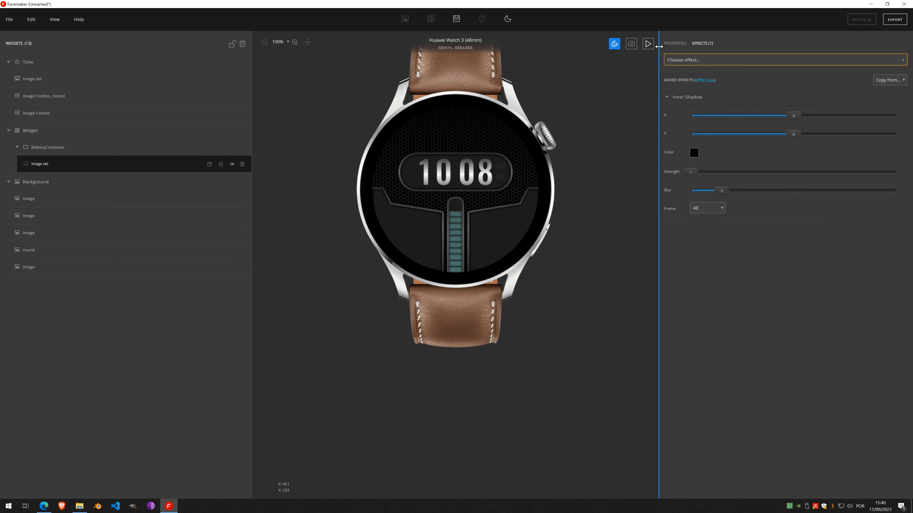
pyautogui.click(649, 47)
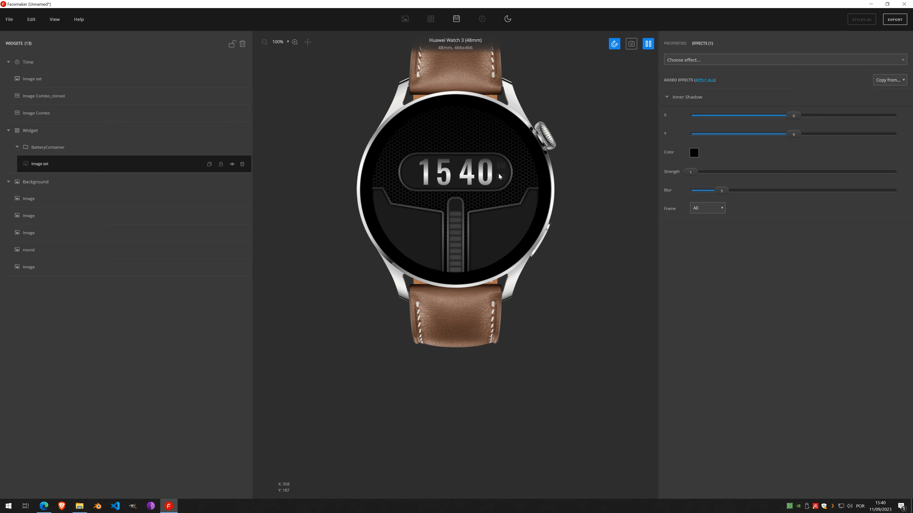
pyautogui.scroll(4, 452, 221)
pyautogui.scroll(-3, 484, 202)
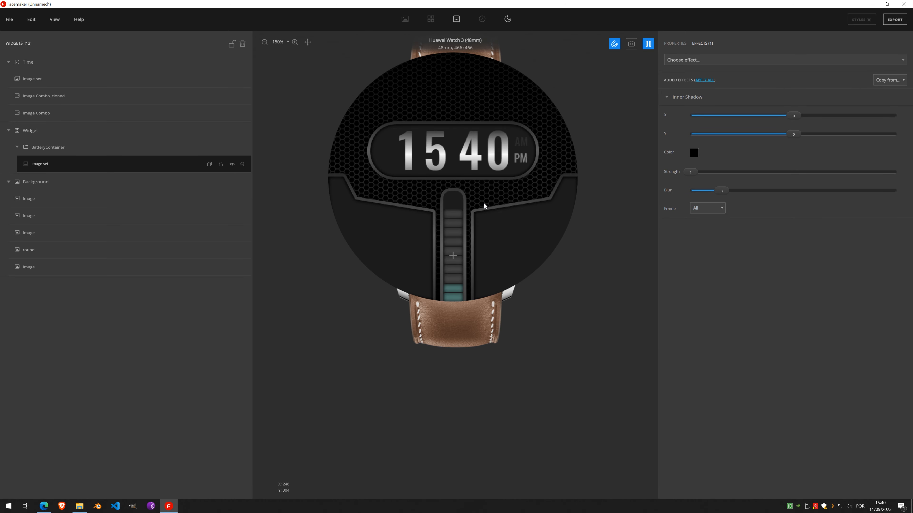
pyautogui.scroll(4, 469, 212)
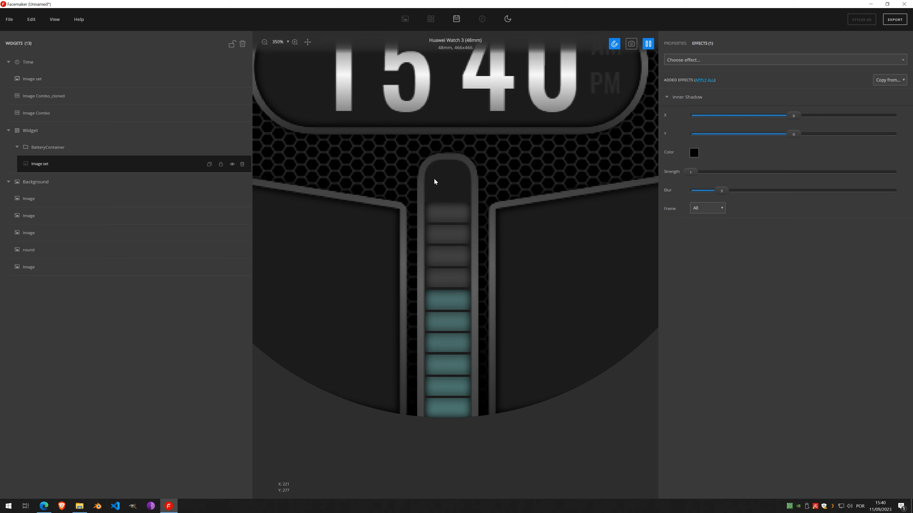
pyautogui.click(648, 44)
# - Add an image to the Background group and fill it with the Battery 06 lightning bolt from the library's Stencils
pyautogui.click(88, 201)
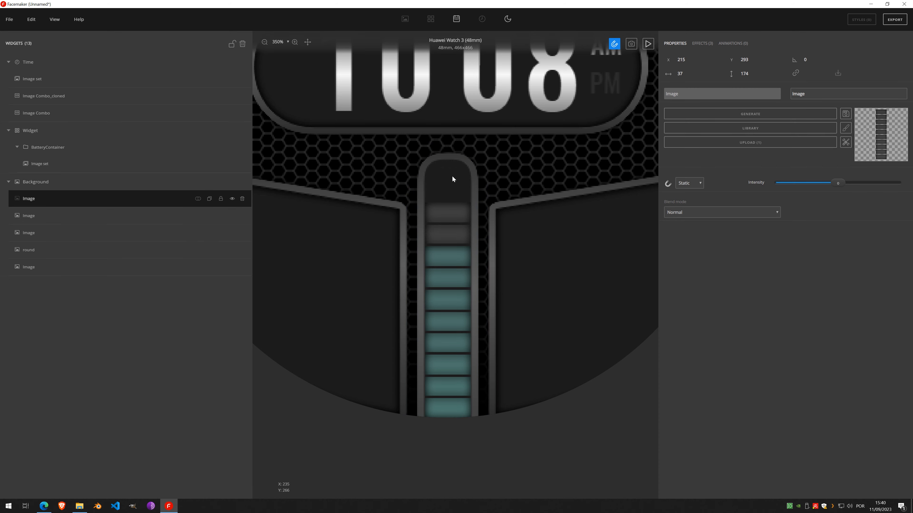
pyautogui.click(209, 182)
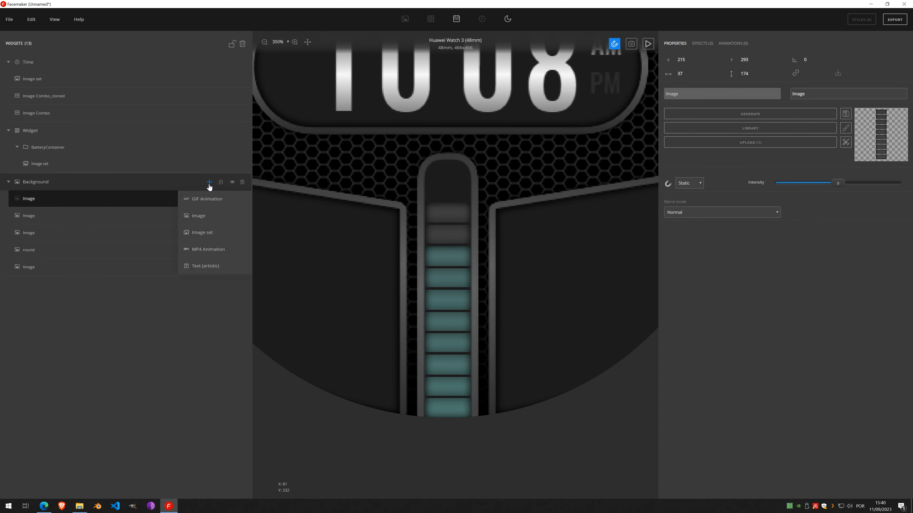
pyautogui.click(209, 220)
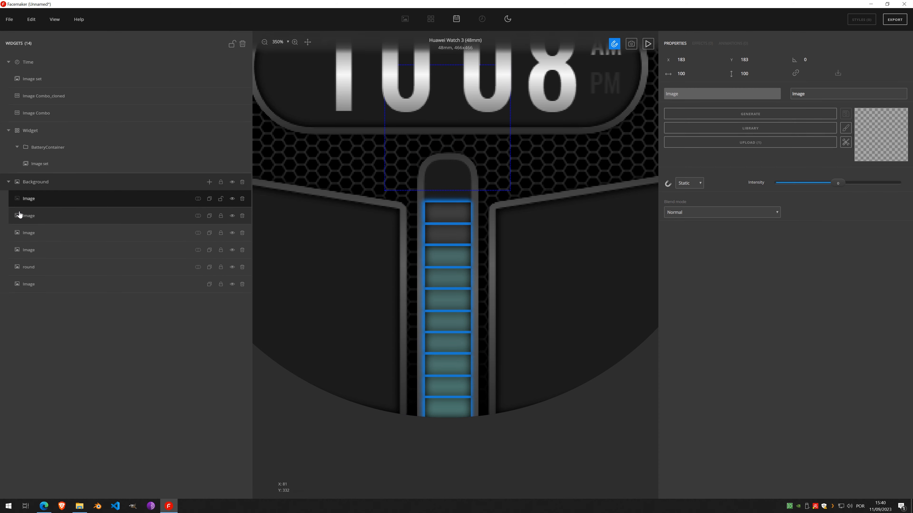
pyautogui.click(751, 131)
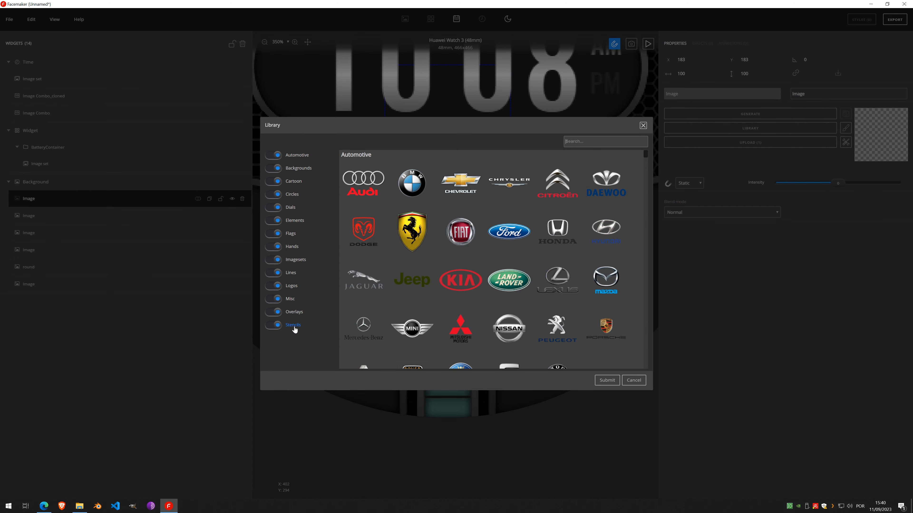
pyautogui.click(293, 326)
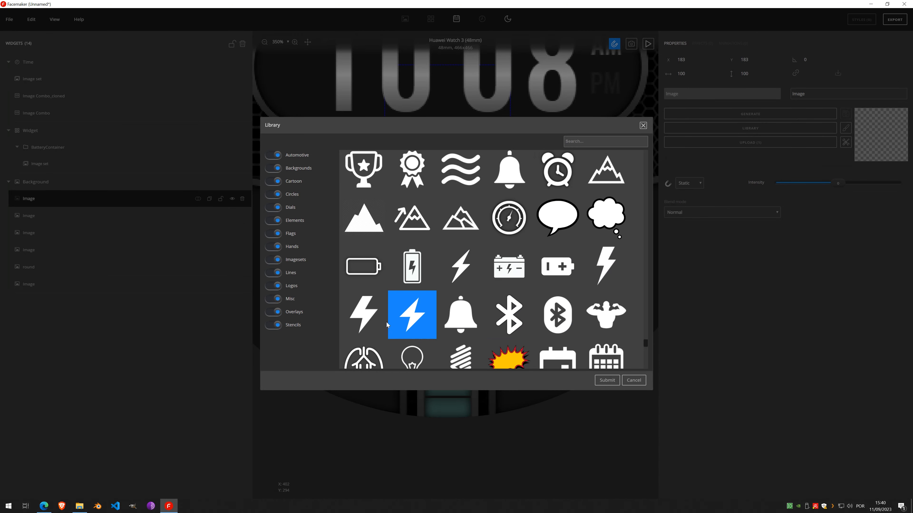
pyautogui.doubleClick(367, 321)
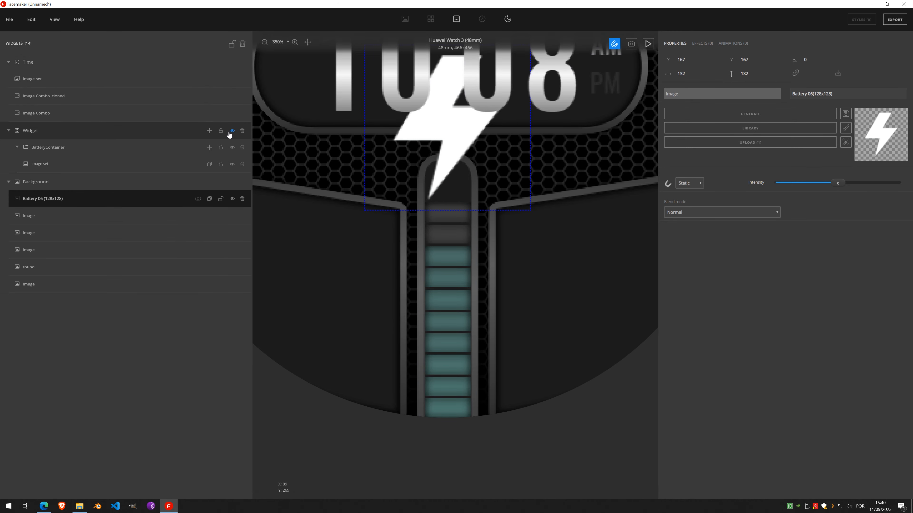
# - Shrink the lightning bolt image to 26 × 26, place it above the battery segments at X 220, Y 264, and lock it
pyautogui.moveTo(452, 141); pyautogui.dragTo(511, 257)
pyautogui.moveTo(586, 328); pyautogui.dragTo(525, 284)
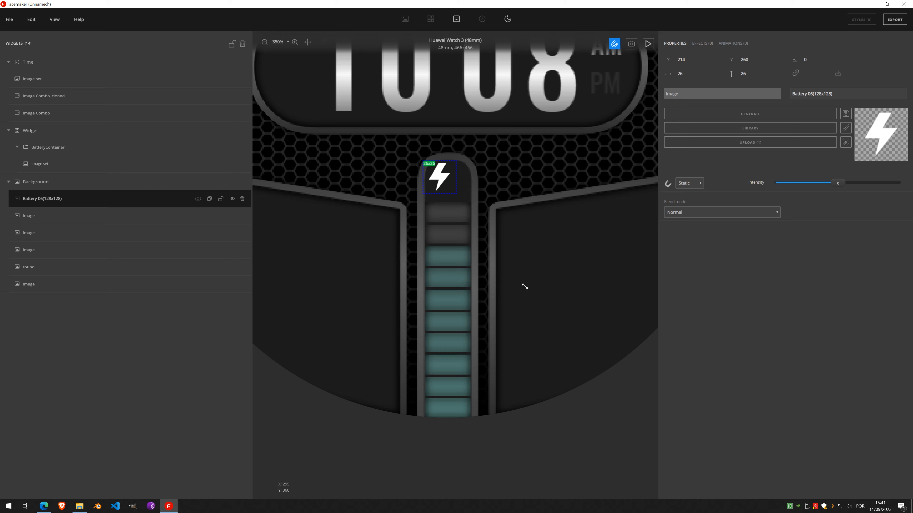
pyautogui.moveTo(439, 176); pyautogui.dragTo(448, 182)
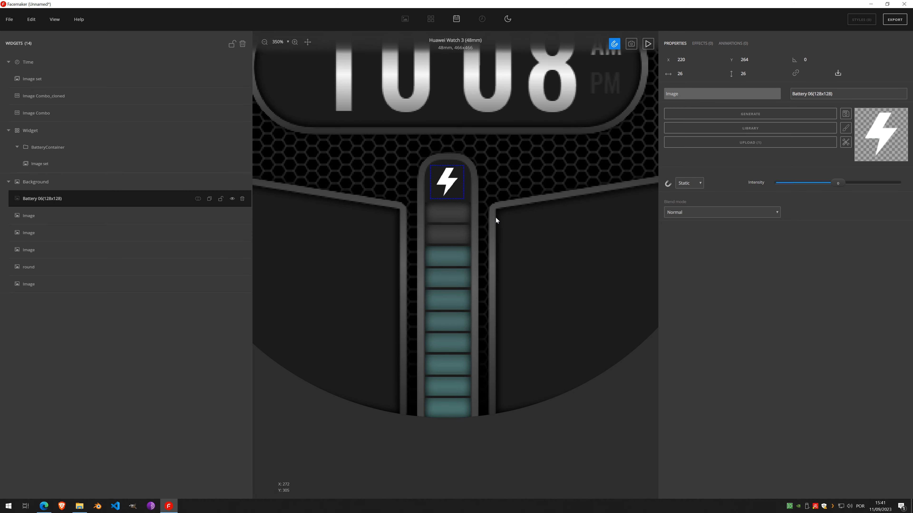
pyautogui.click(220, 198)
# - Add a Fill color effect to the lightning bolt, using the teal sampled from the battery segments
pyautogui.scroll(-5, 359, 198)
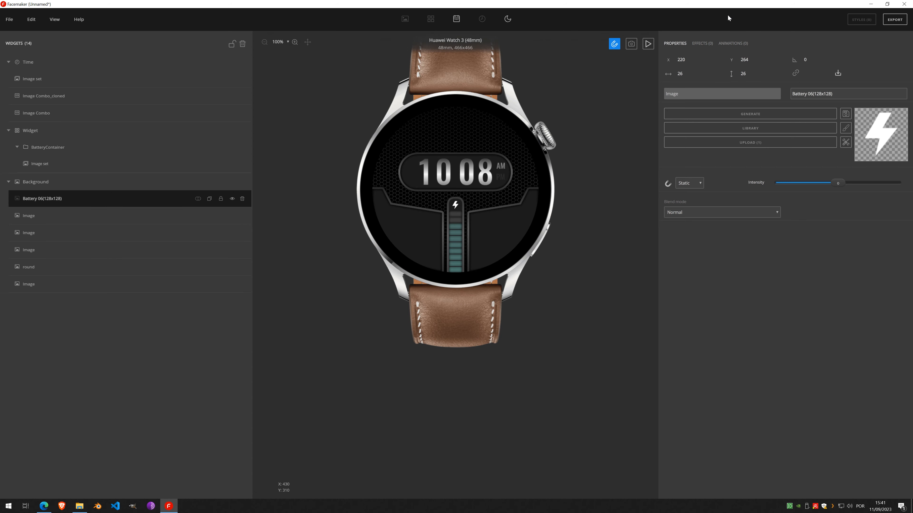
pyautogui.click(701, 43)
pyautogui.click(705, 60)
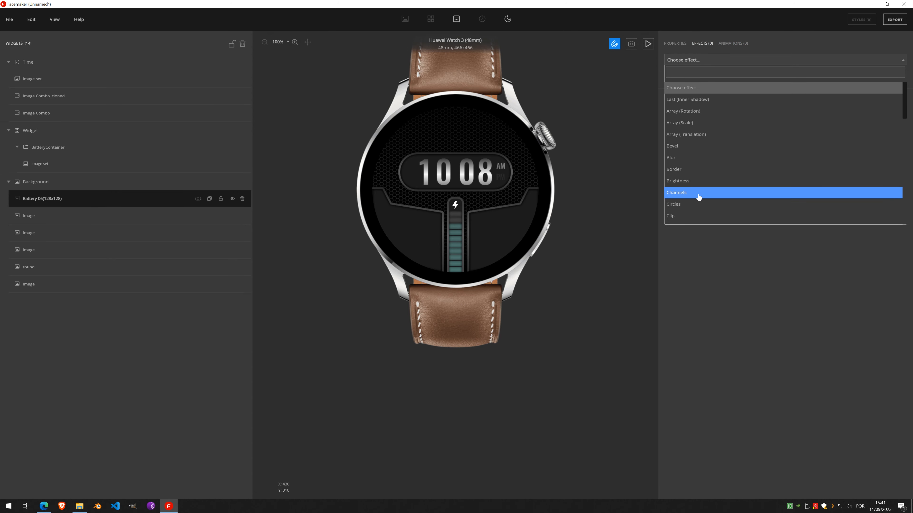
pyautogui.scroll(-3, 699, 198)
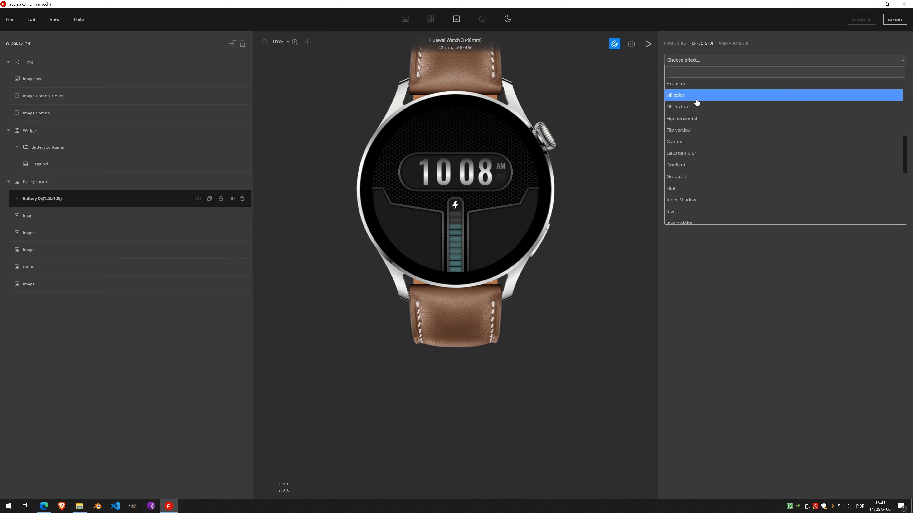
pyautogui.click(697, 96)
pyautogui.click(694, 115)
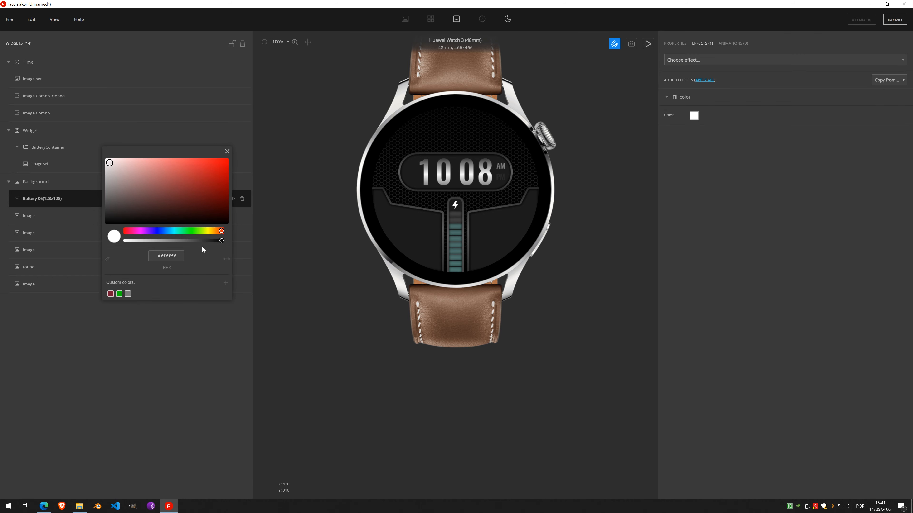
pyautogui.moveTo(115, 205)
pyautogui.mouseDown()
pyautogui.moveTo(104, 225)
pyautogui.moveTo(91, 204)
pyautogui.moveTo(92, 216)
pyautogui.mouseUp()
pyautogui.click(106, 260)
pyautogui.click(456, 239)
pyautogui.click(227, 152)
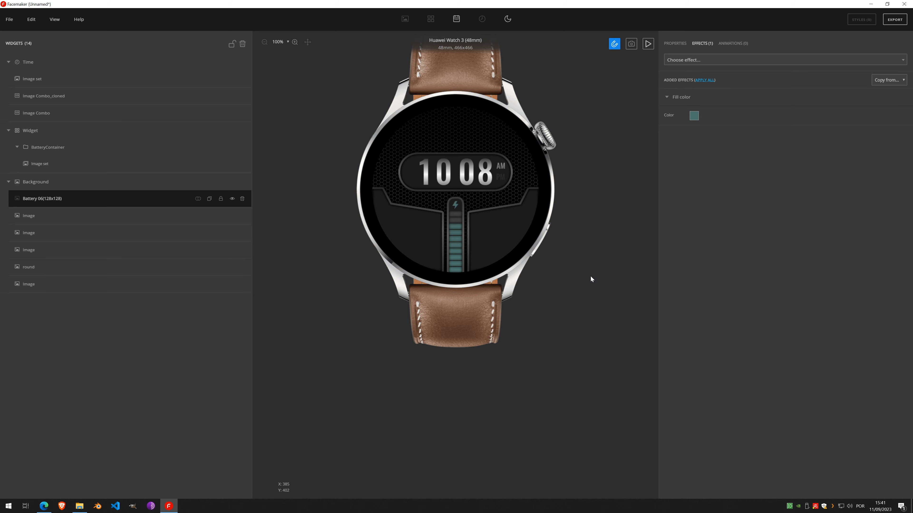
# - With the preview running, add a Bevel effect to the bolt with the shadow offset at 1, 1 and the highlight offset at -1, -1
pyautogui.click(646, 48)
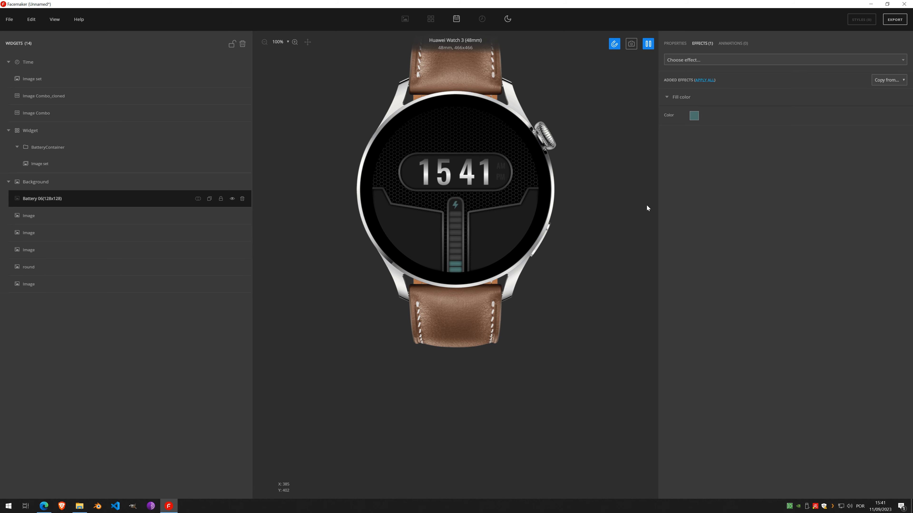
pyautogui.click(692, 61)
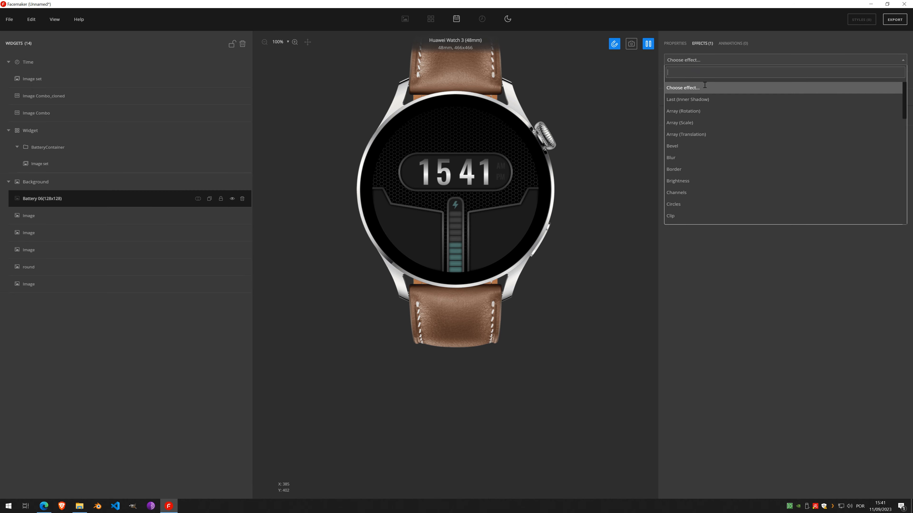
pyautogui.click(695, 153)
pyautogui.scroll(5, 454, 208)
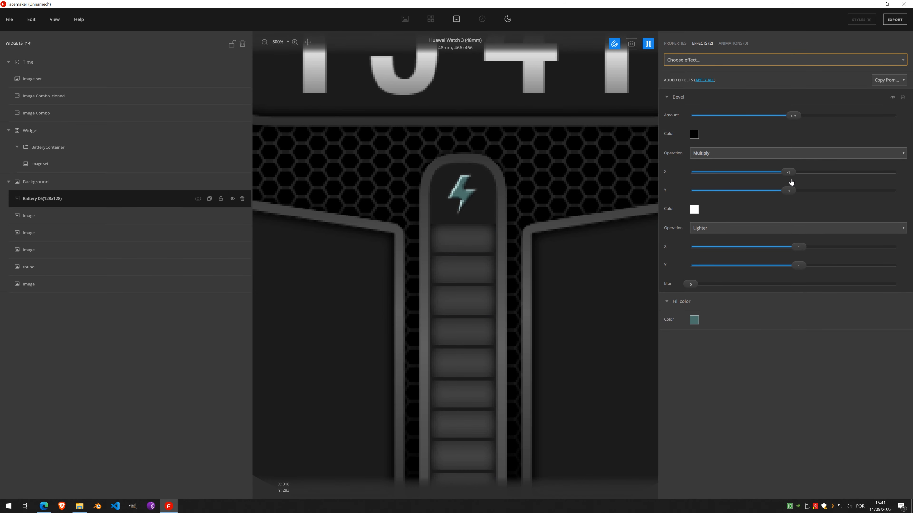
pyautogui.moveTo(789, 173); pyautogui.dragTo(798, 190)
pyautogui.moveTo(798, 247); pyautogui.dragTo(788, 265)
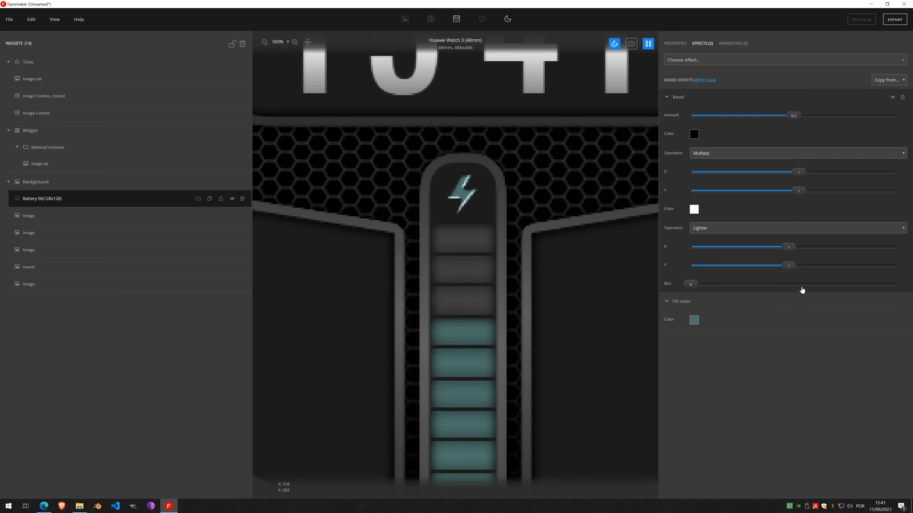
# - Set the bolt's Bevel highlight color to grey #696969 and stop the preview after checking the icon
pyautogui.scroll(-4, 481, 240)
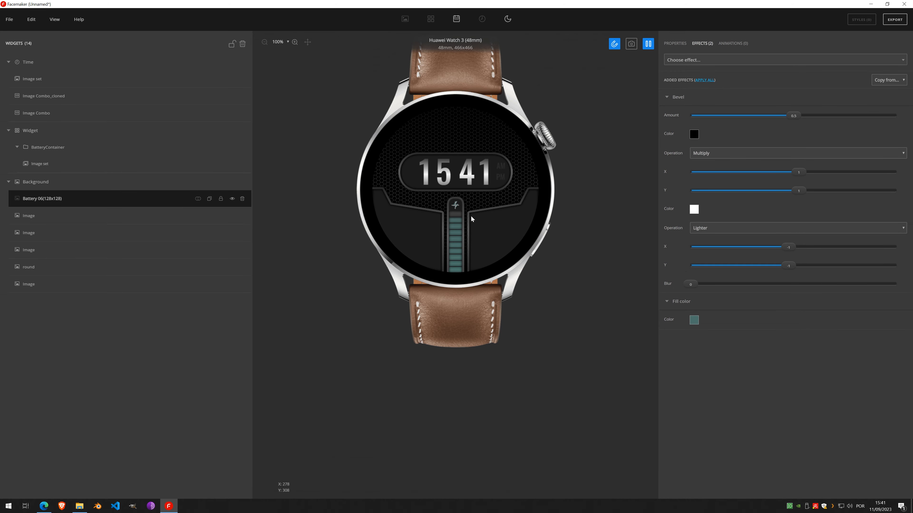
pyautogui.scroll(5, 472, 218)
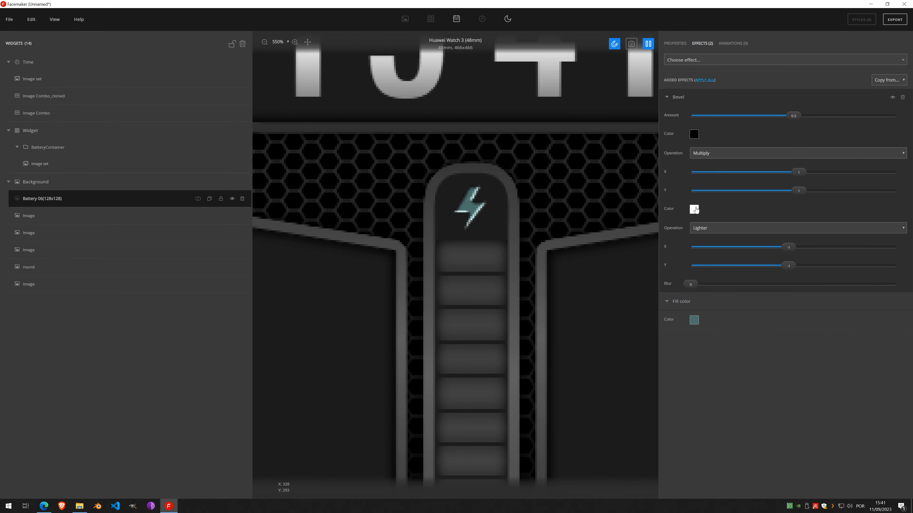
pyautogui.click(694, 210)
pyautogui.moveTo(112, 201); pyautogui.dragTo(103, 199)
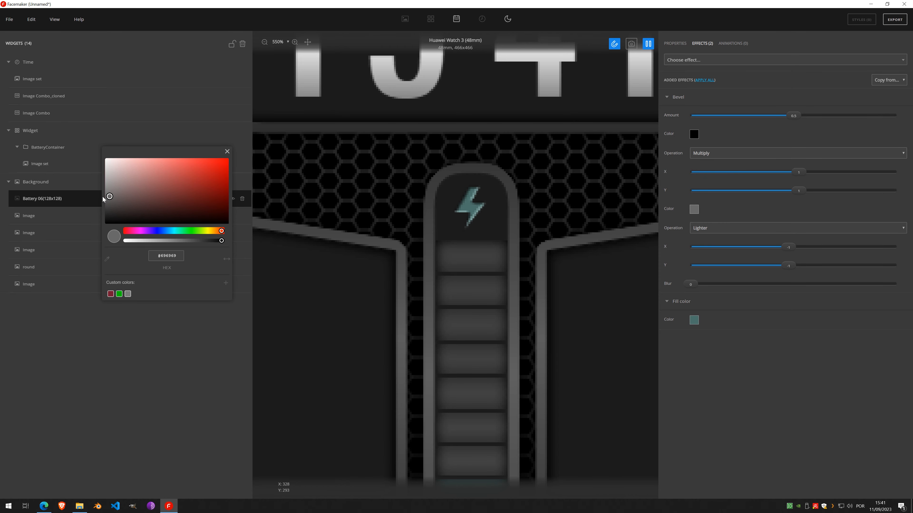
pyautogui.click(228, 153)
pyautogui.scroll(-9, 441, 228)
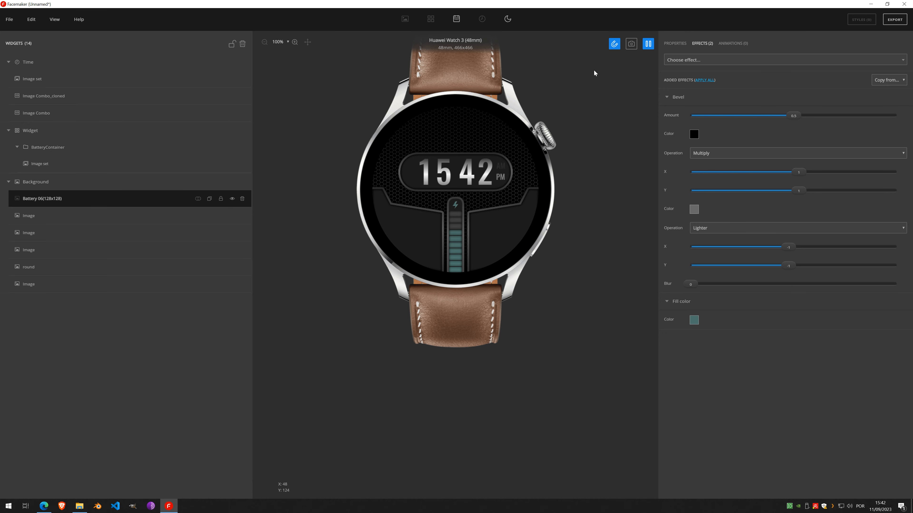
pyautogui.click(652, 47)
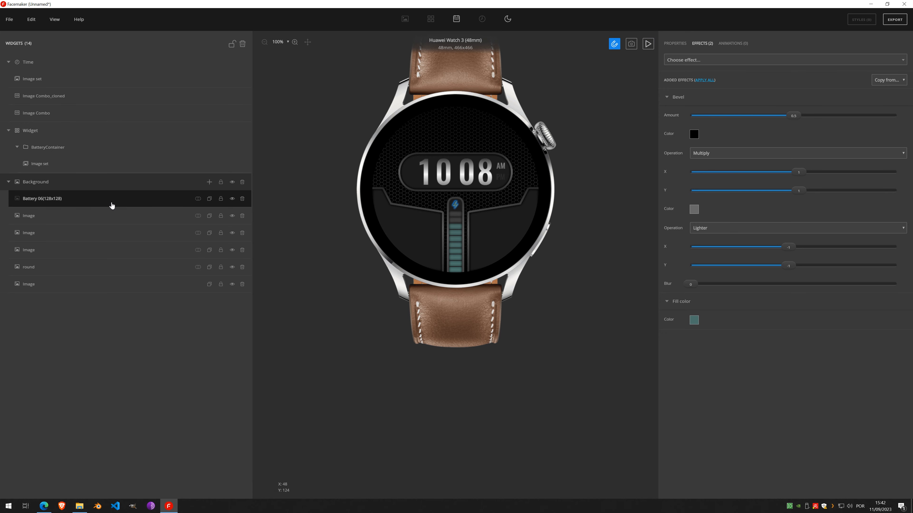
# - Add an image to the Background group and draw a closed four-corner outline at the dial's top, left of the vertical centre line
pyautogui.click(210, 184)
pyautogui.click(208, 205)
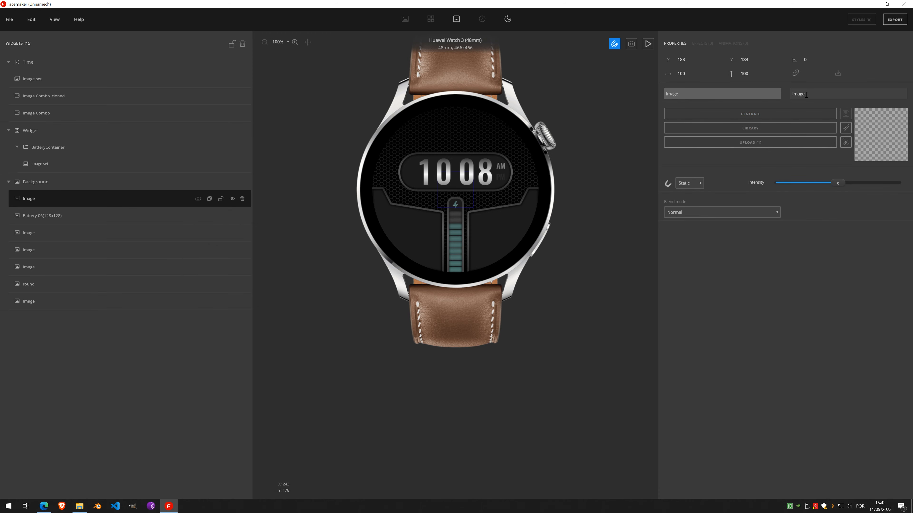
pyautogui.click(866, 129)
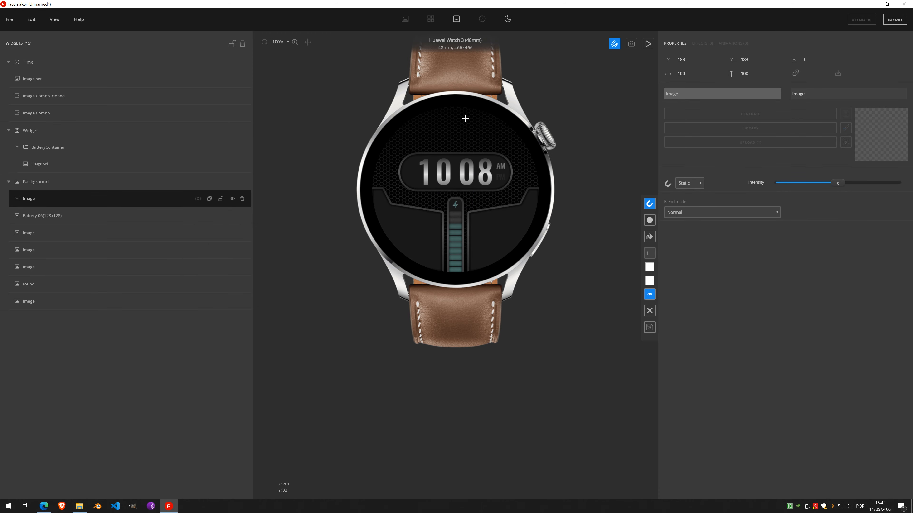
pyautogui.scroll(3, 465, 119)
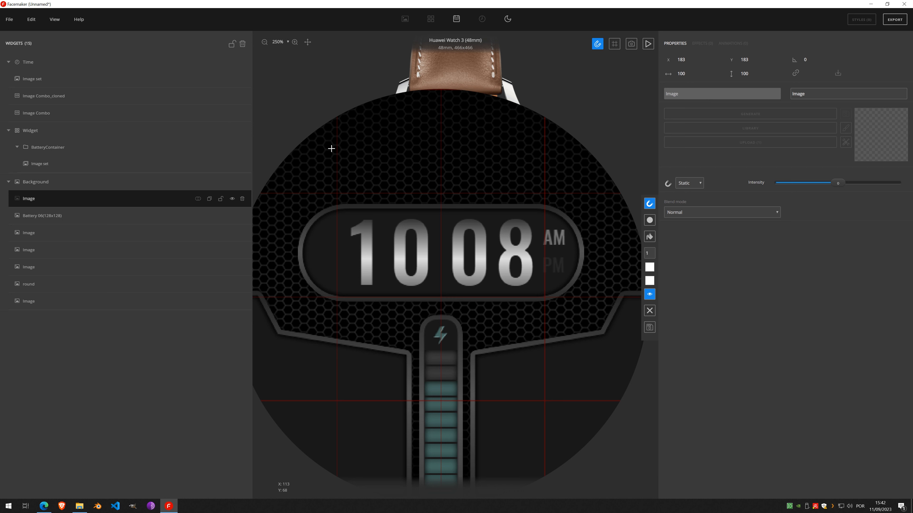
pyautogui.click(314, 132)
pyautogui.click(357, 176)
pyautogui.click(442, 176)
pyautogui.click(443, 90)
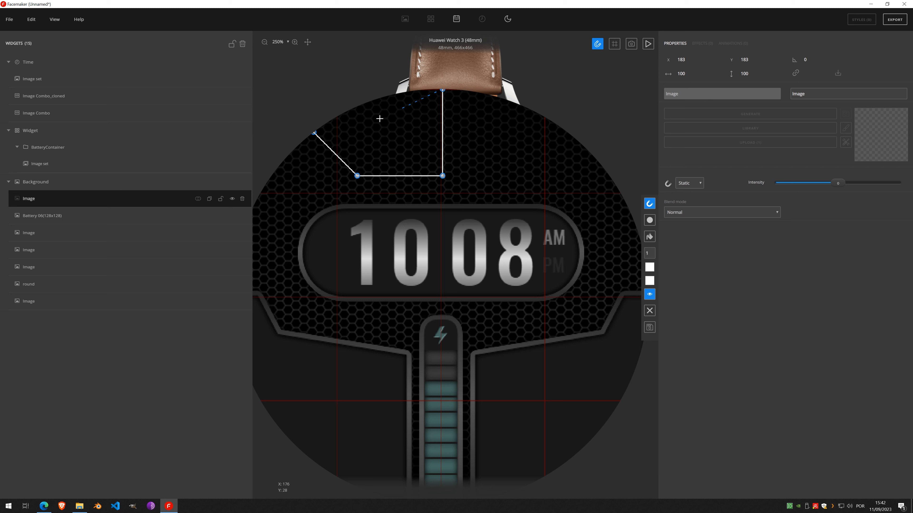
pyautogui.click(319, 130)
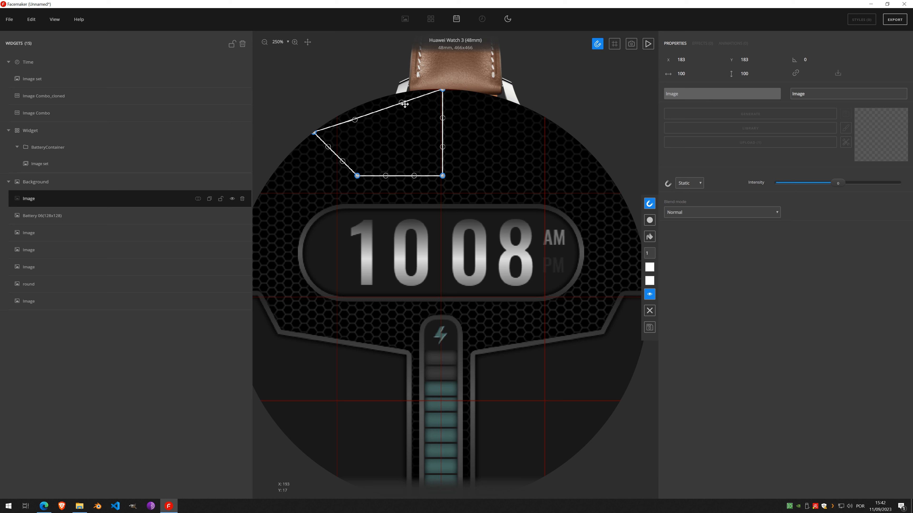
# - Bend the outline's upper edge to follow the dial's rim and save the shape with a white fill
pyautogui.moveTo(405, 104)
pyautogui.mouseDown()
pyautogui.moveTo(371, 91)
pyautogui.moveTo(341, 104)
pyautogui.mouseUp()
pyautogui.click(649, 236)
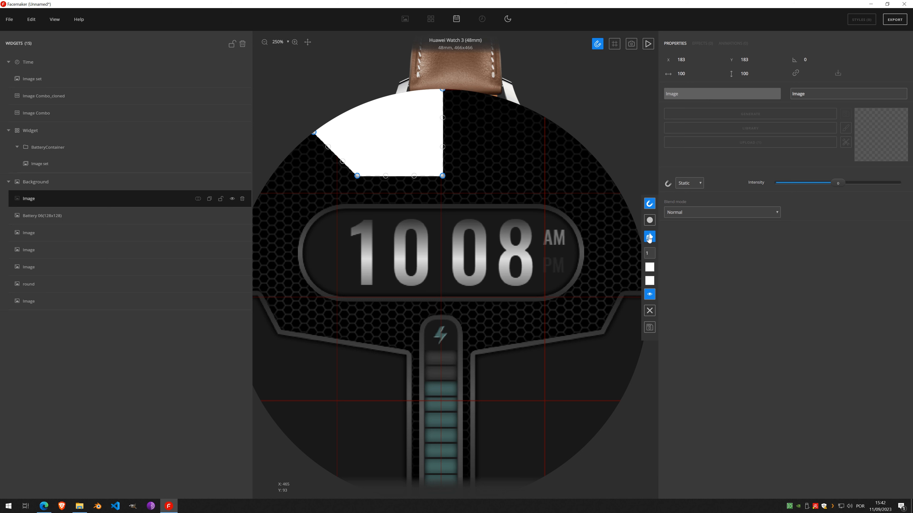
pyautogui.click(649, 327)
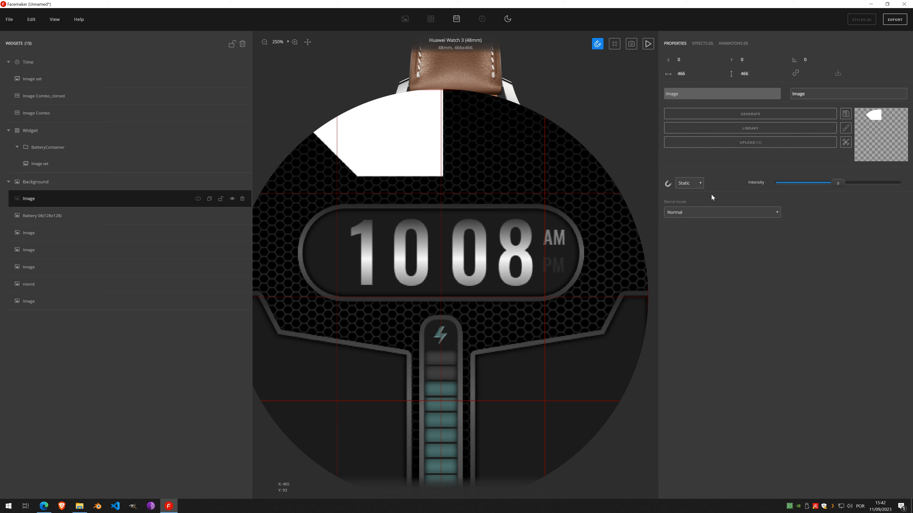
# - Add a horizontal Mirror effect to the white top shape and apply it permanently to the image
pyautogui.click(703, 44)
pyautogui.click(699, 61)
pyautogui.scroll(-4, 706, 179)
pyautogui.scroll(-3, 701, 175)
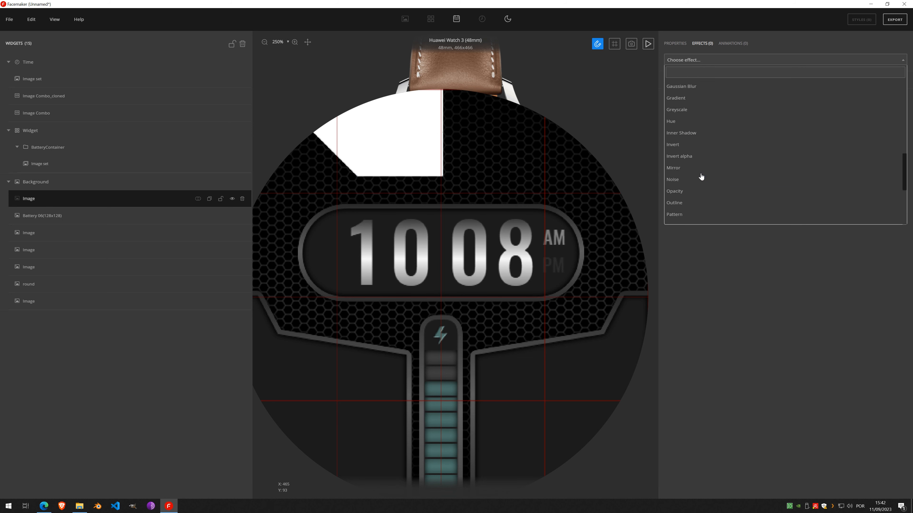
pyautogui.click(690, 164)
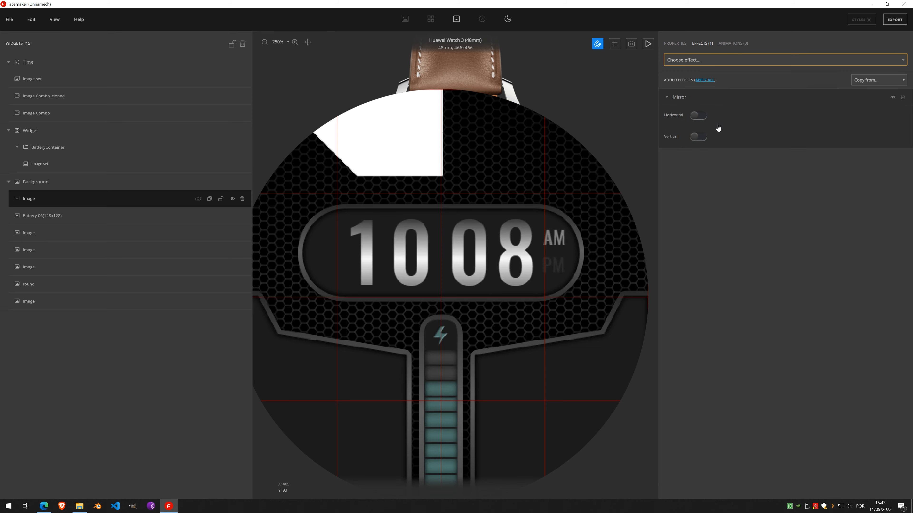
pyautogui.click(700, 116)
pyautogui.click(706, 81)
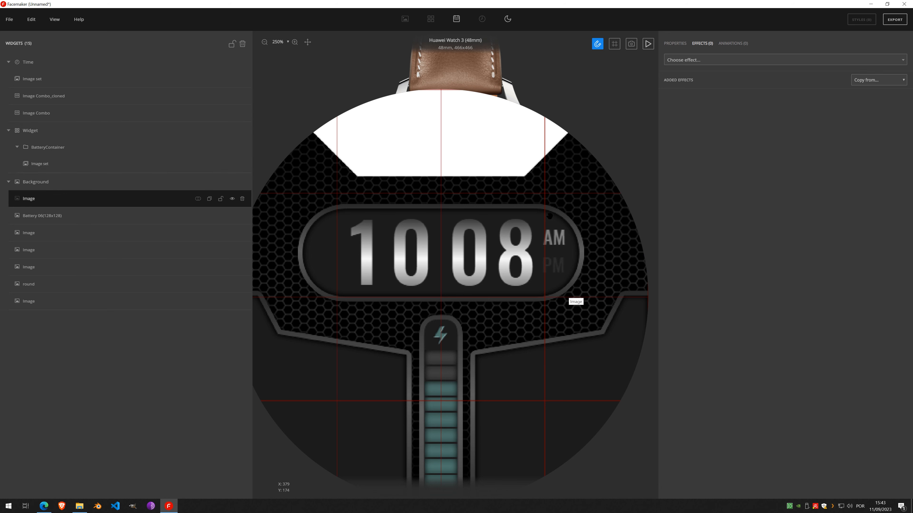
# - Crop the mirrored top panel image to its content
pyautogui.click(870, 80)
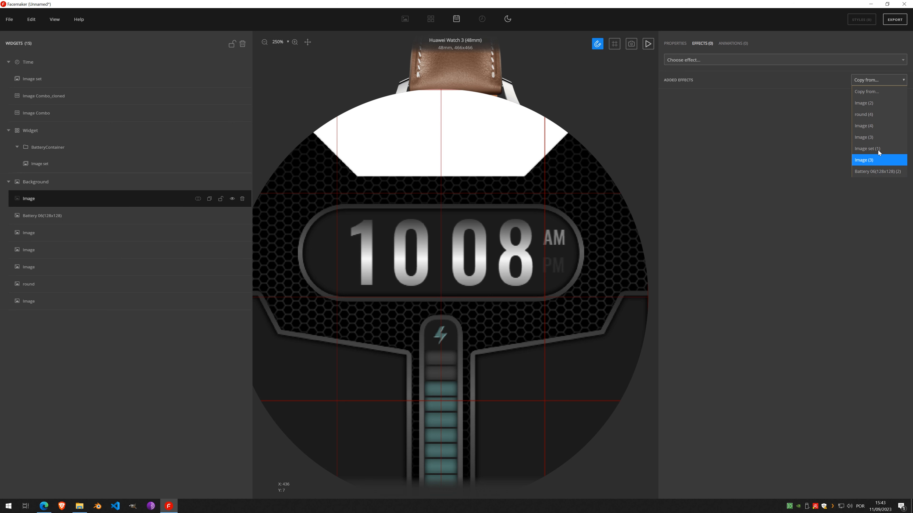
pyautogui.click(72, 289)
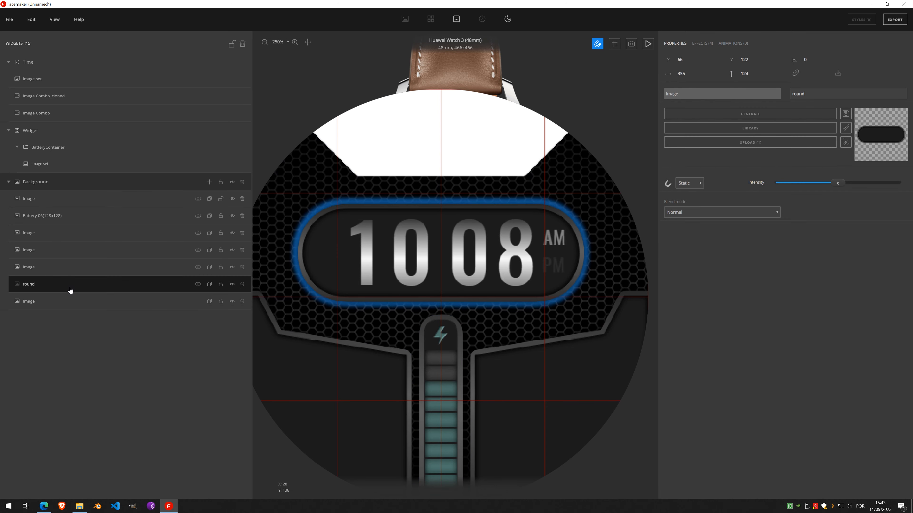
pyautogui.click(51, 199)
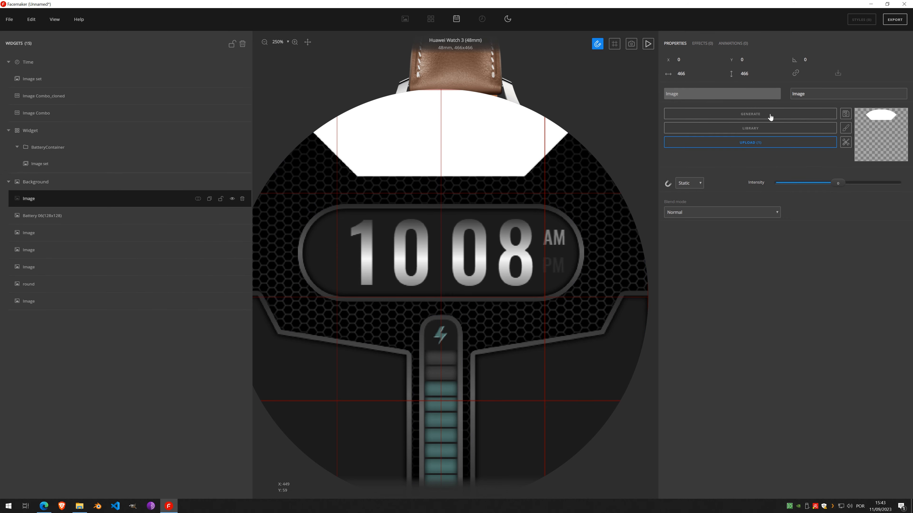
pyautogui.click(845, 142)
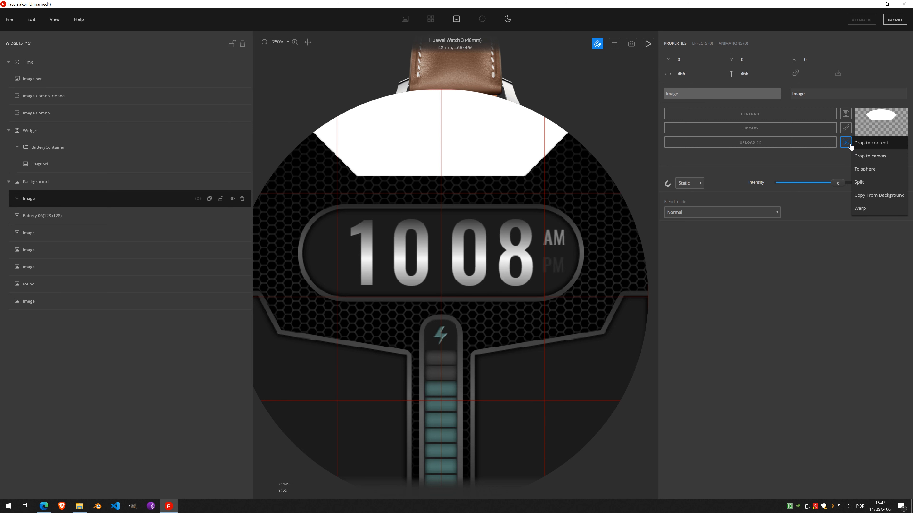
pyautogui.click(874, 142)
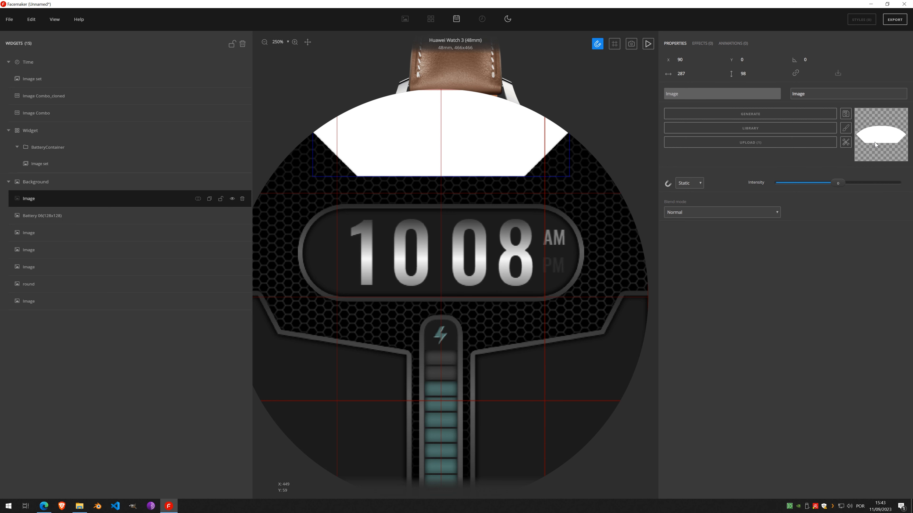
# - Rename the Background image of the two lower side panels as "bottom"
pyautogui.click(702, 43)
pyautogui.click(876, 85)
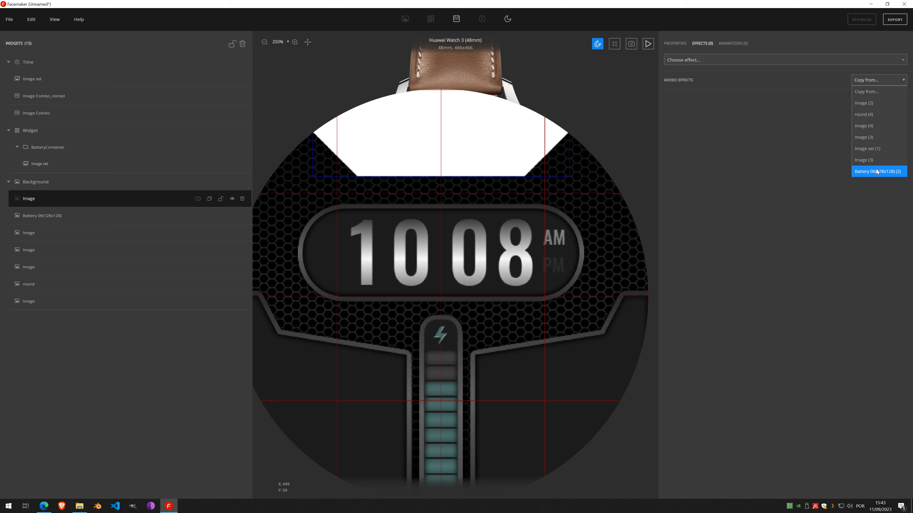
pyautogui.click(67, 272)
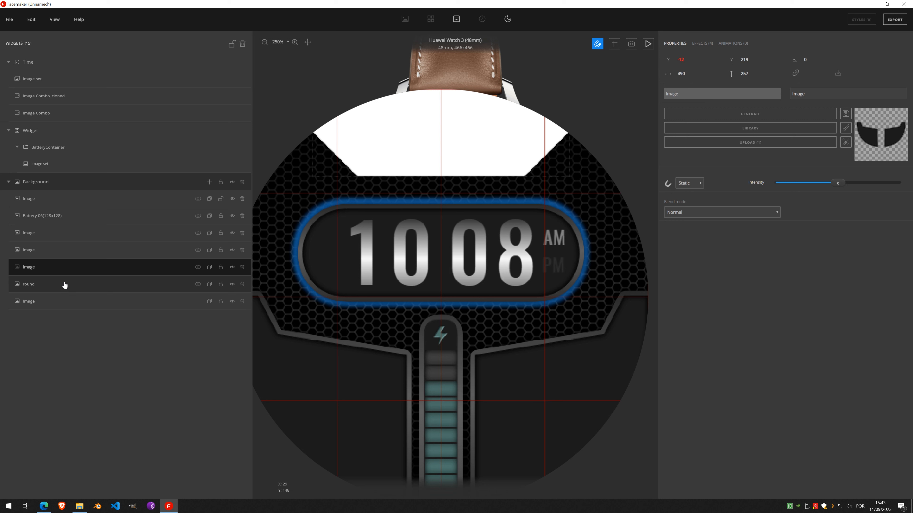
pyautogui.doubleClick(28, 268)
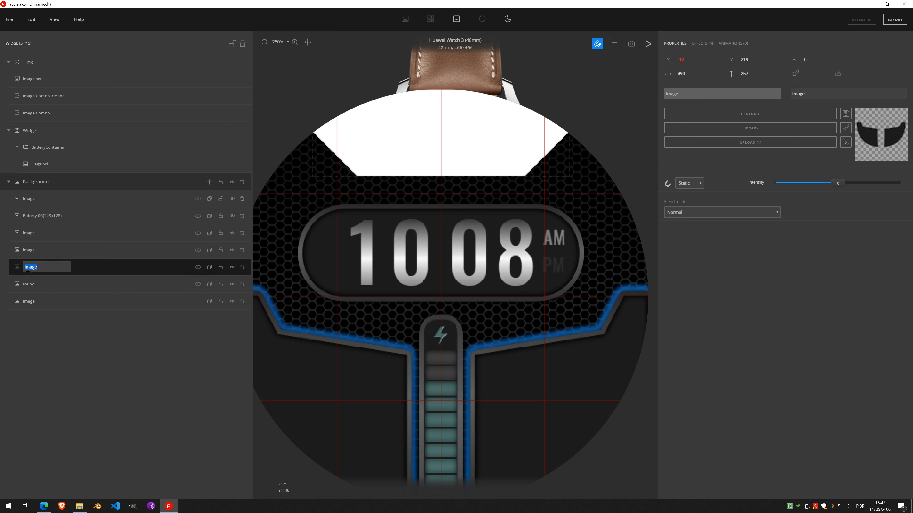
pyautogui.write('ba')
pyautogui.write('ttom')
pyautogui.press('Return')
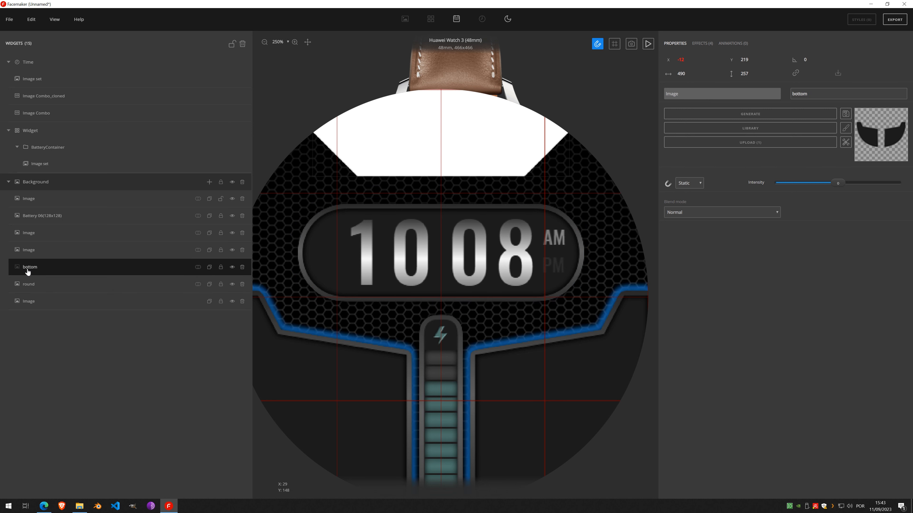
# - Copy the effects of the "bottom" image onto the white top panel image and lock that layer
pyautogui.click(32, 200)
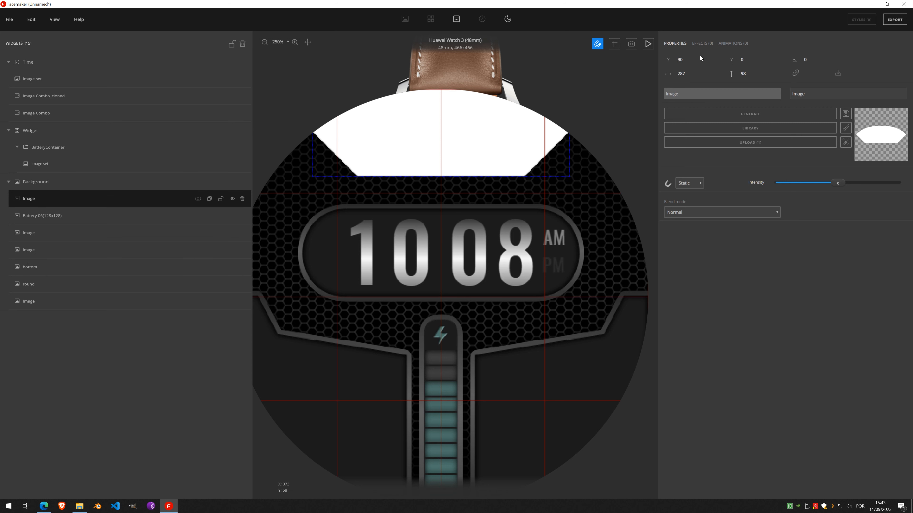
pyautogui.click(702, 43)
pyautogui.click(881, 77)
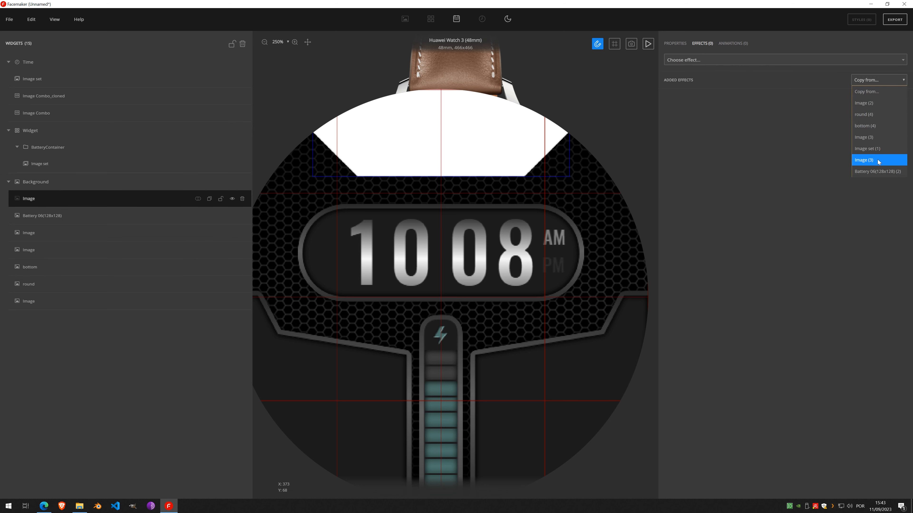
pyautogui.click(873, 126)
pyautogui.click(874, 80)
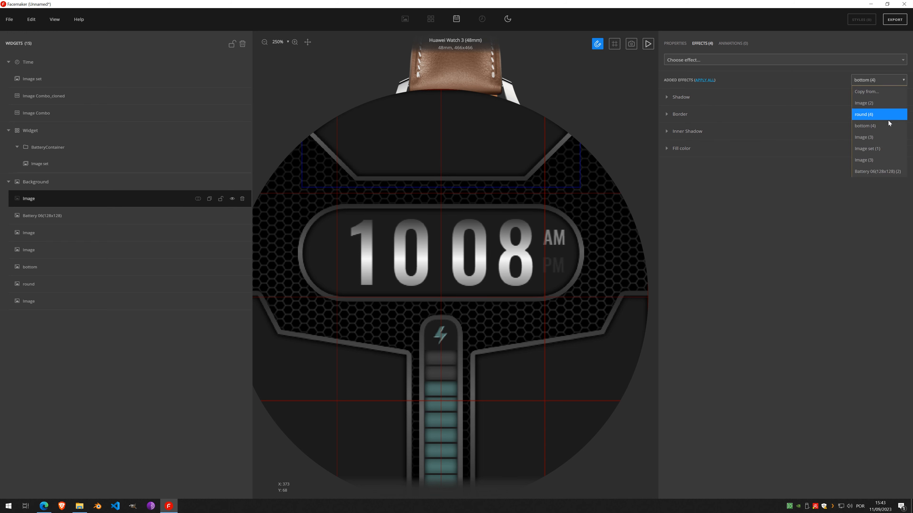
pyautogui.click(823, 242)
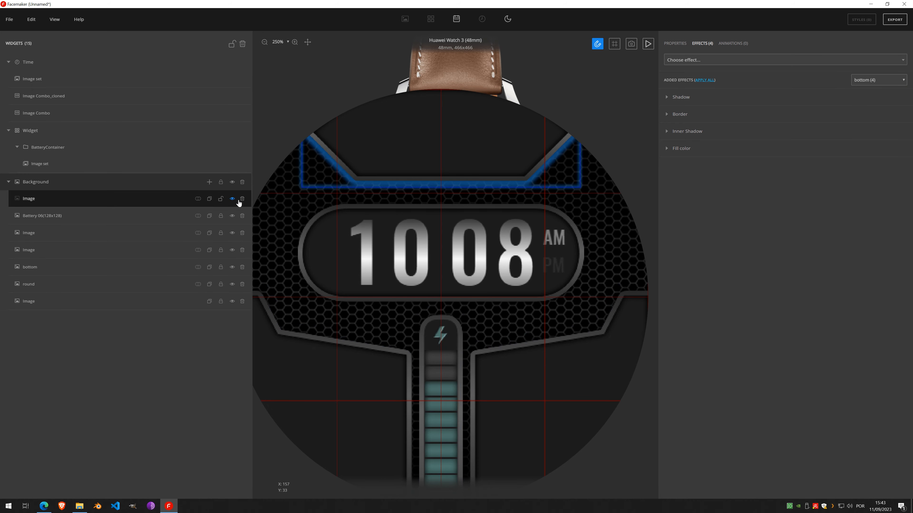
pyautogui.scroll(-3, 468, 216)
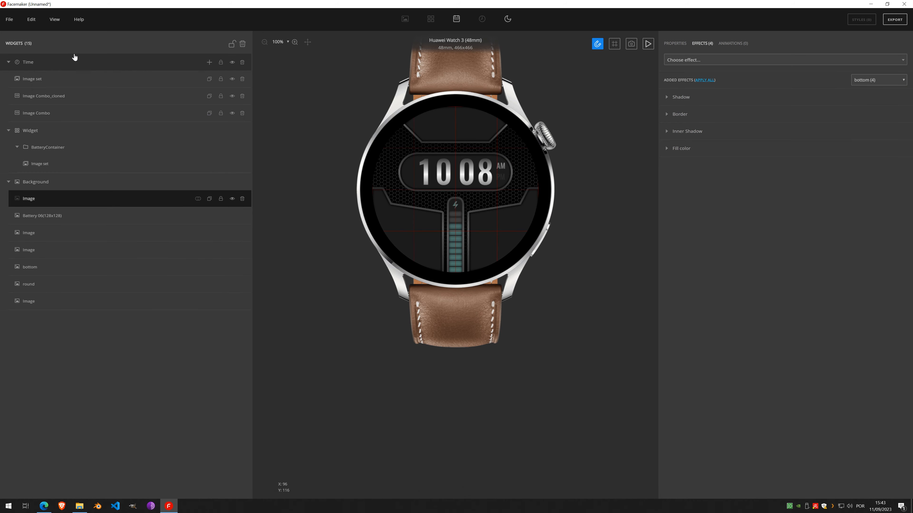
# - Hide the red guide lines and examine the whole watch face with the new top panel
pyautogui.click(55, 19)
pyautogui.click(61, 70)
pyautogui.scroll(3, 483, 138)
pyautogui.scroll(-3, 483, 141)
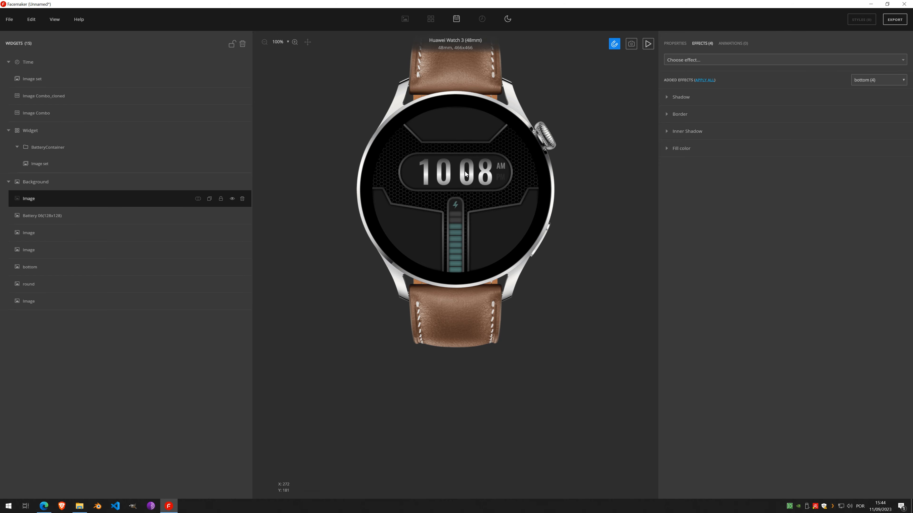
pyautogui.scroll(4, 465, 174)
pyautogui.scroll(-4, 464, 170)
pyautogui.scroll(5, 466, 127)
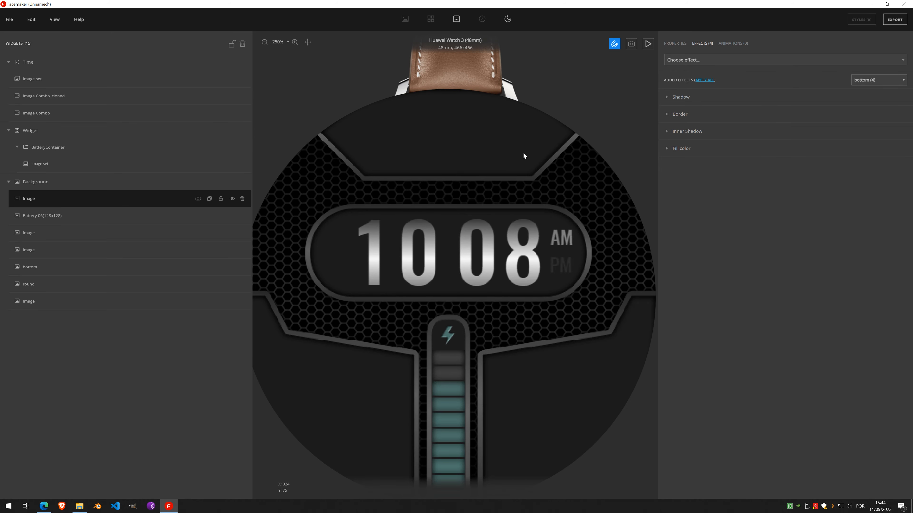
# - Add a new image to the Background group, start a vector drawing on it and show the guide lines
pyautogui.click(209, 182)
pyautogui.click(221, 212)
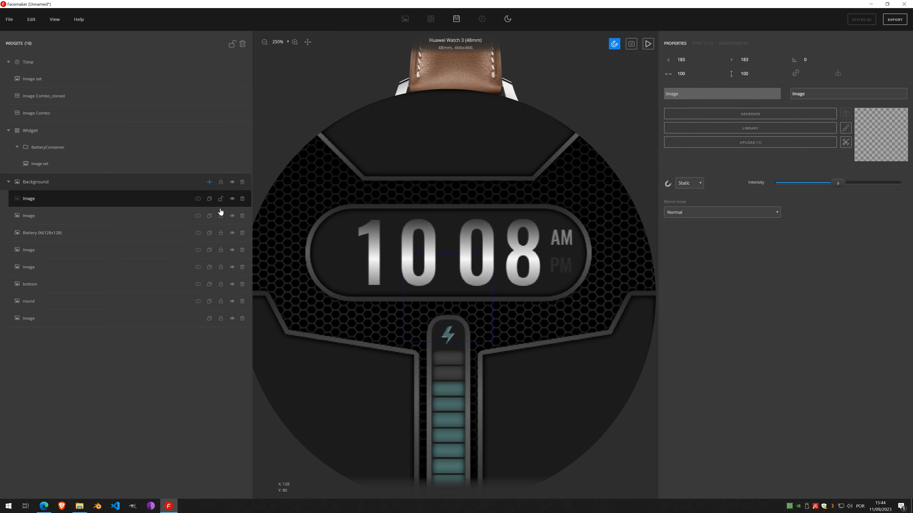
pyautogui.click(845, 130)
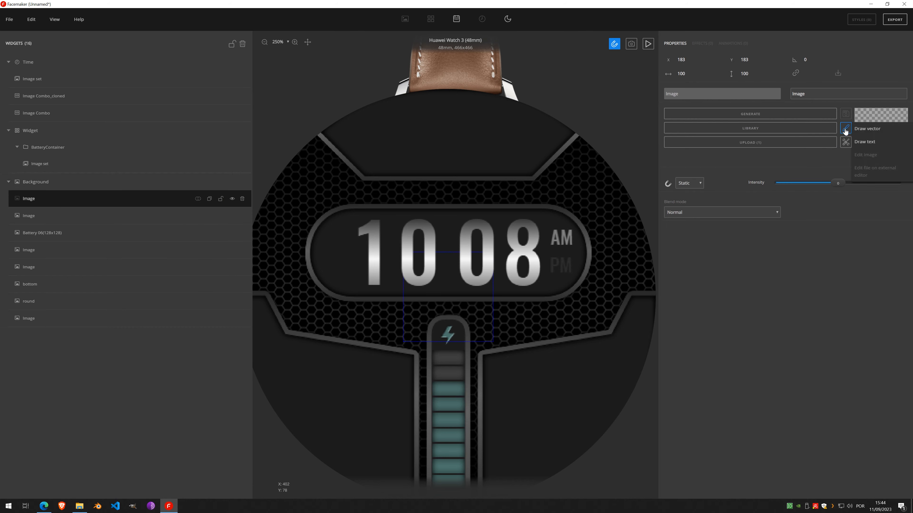
pyautogui.click(872, 133)
pyautogui.press('g')
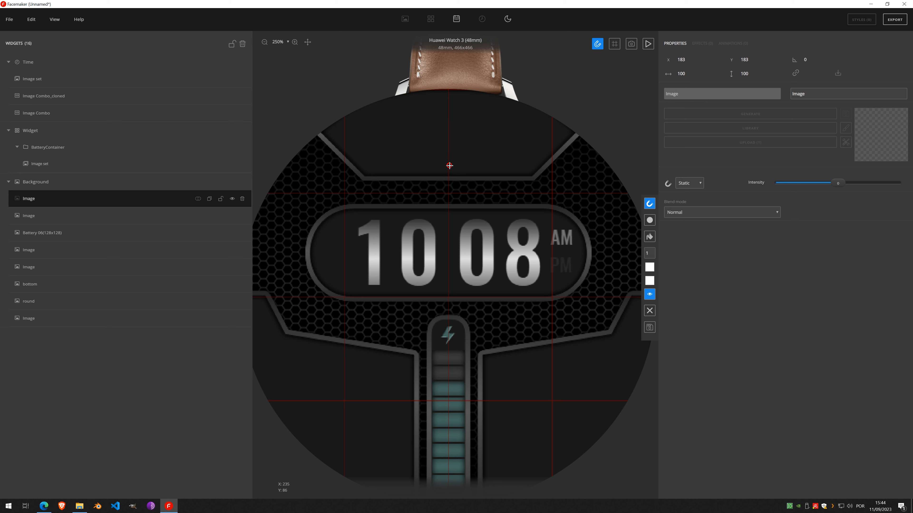
# - Draw a closed rectangle about 76 px wide and 26 px high in the top panel, ending at the vertical centre guide, and fill it
pyautogui.click(382, 165)
pyautogui.click(382, 142)
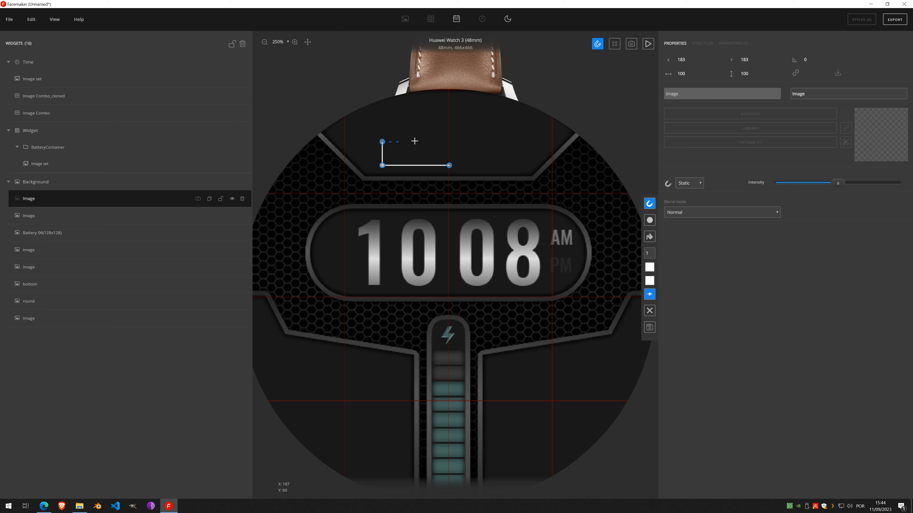
pyautogui.click(450, 142)
pyautogui.click(449, 165)
pyautogui.click(650, 237)
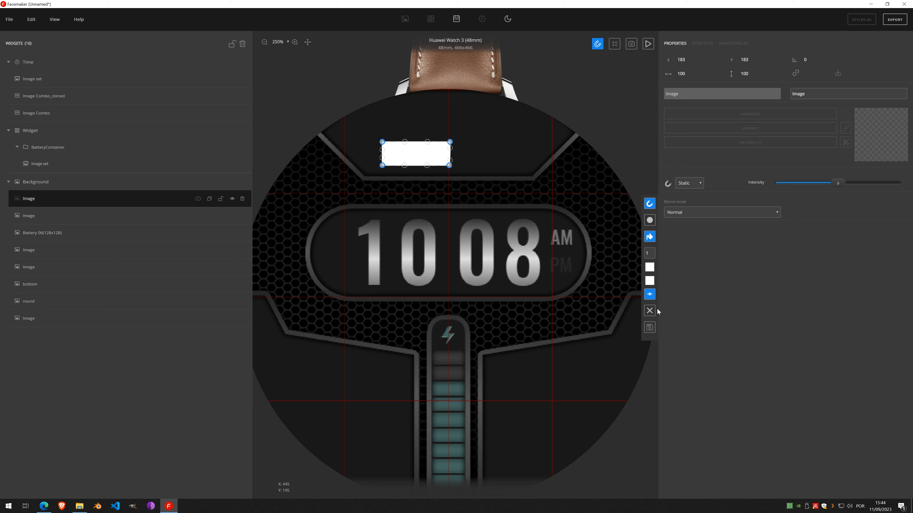
# - Set the rectangle's outline colour to black (#000000) and turn off its fill
pyautogui.click(650, 270)
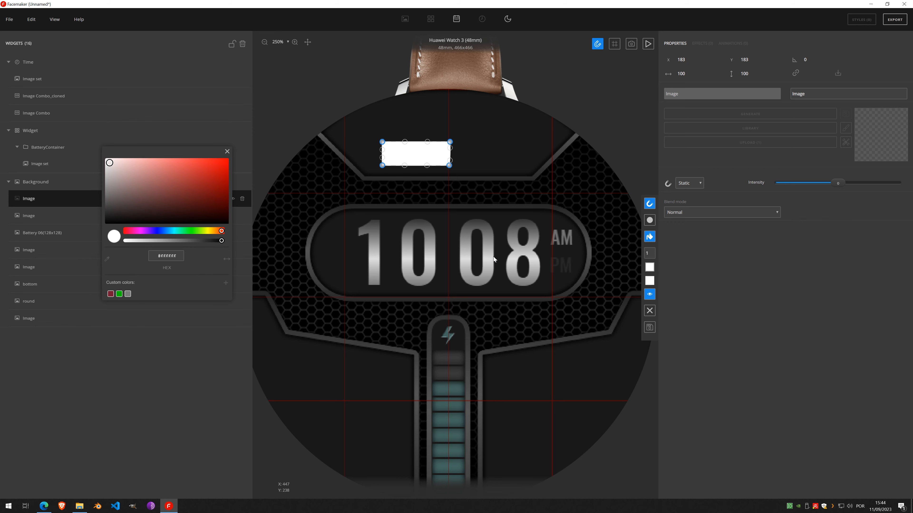
pyautogui.moveTo(160, 205); pyautogui.dragTo(39, 239)
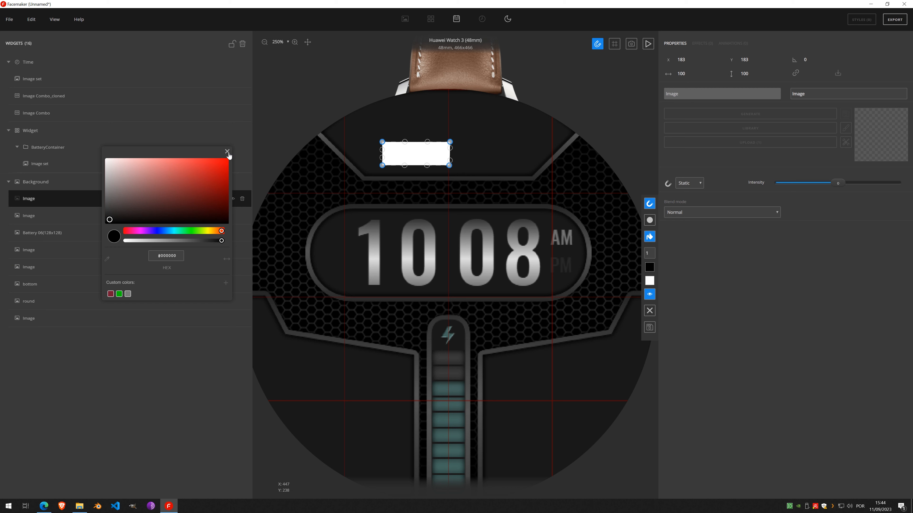
pyautogui.click(227, 152)
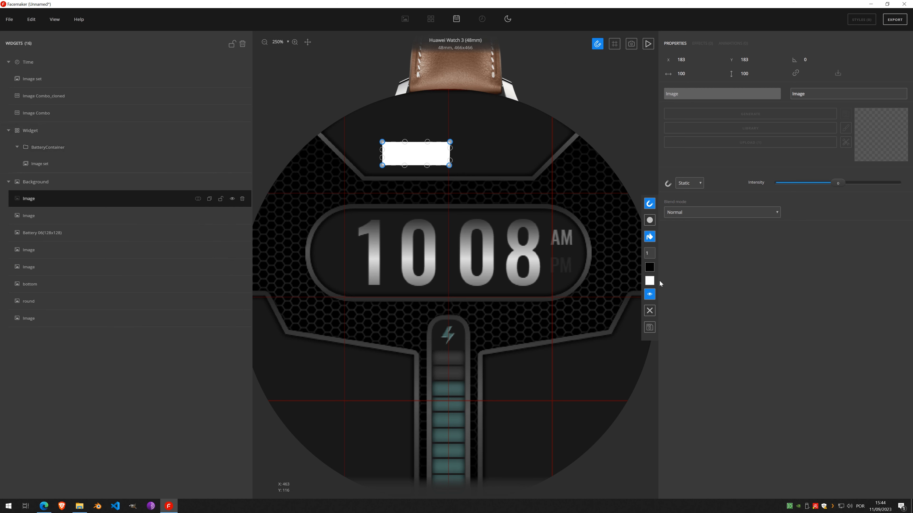
pyautogui.click(650, 236)
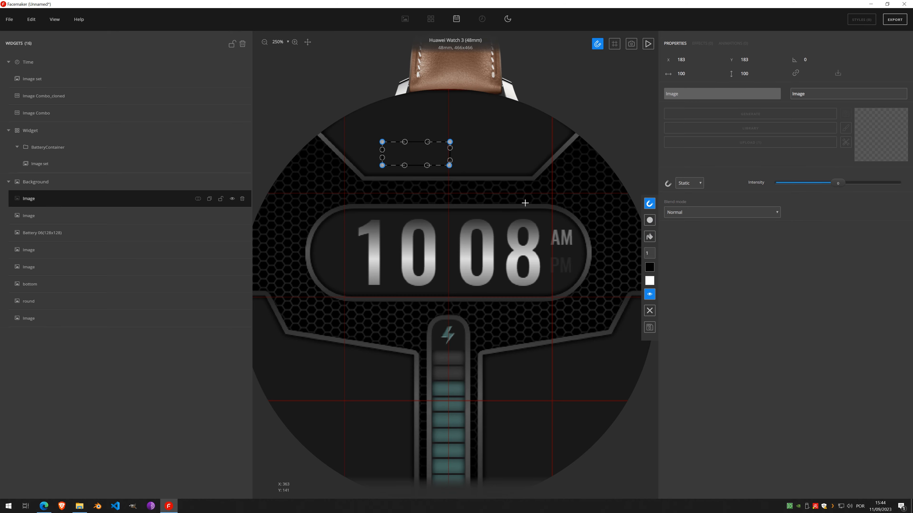
pyautogui.scroll(5, 423, 156)
pyautogui.scroll(-5, 536, 57)
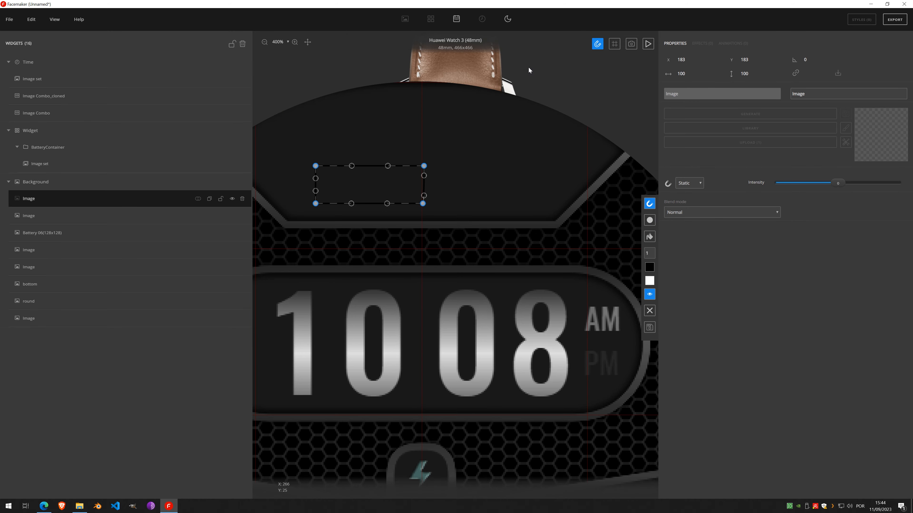
pyautogui.scroll(5, 403, 157)
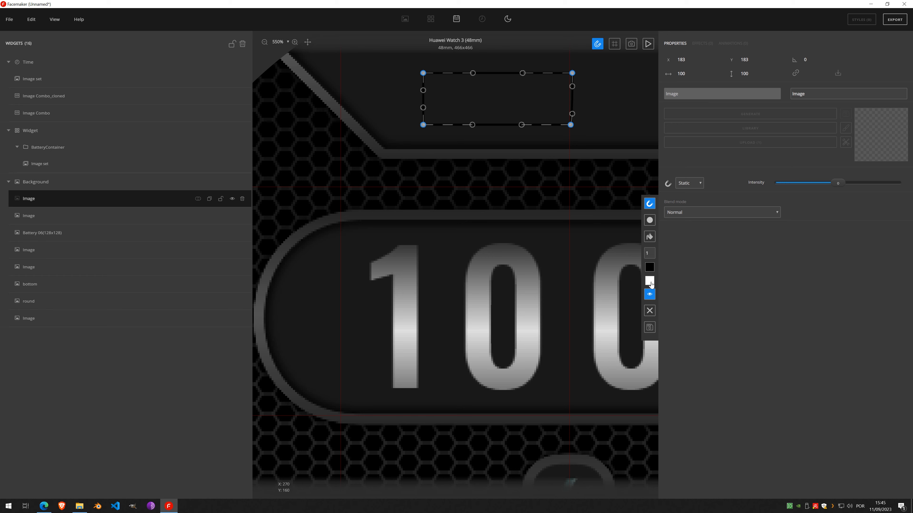
# - Set the rectangle's fill colour to bright red and turn its fill on
pyautogui.click(650, 282)
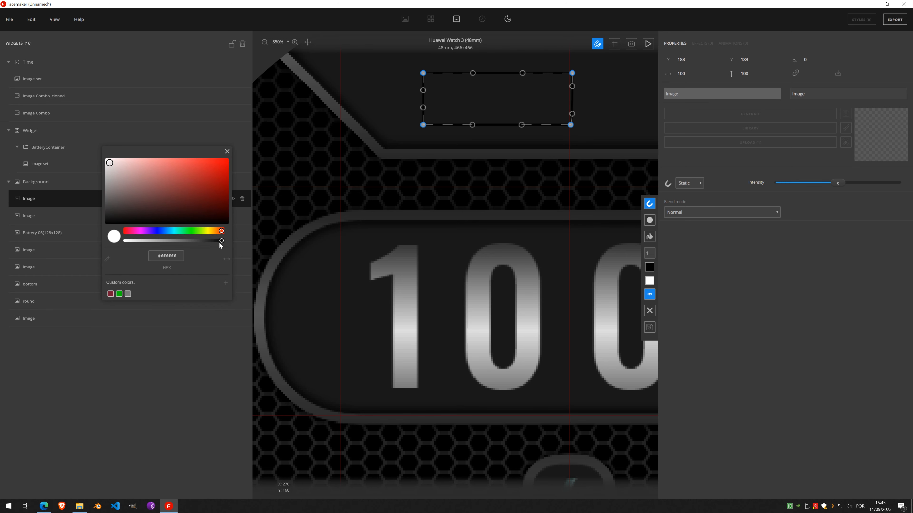
pyautogui.click(224, 163)
pyautogui.click(227, 152)
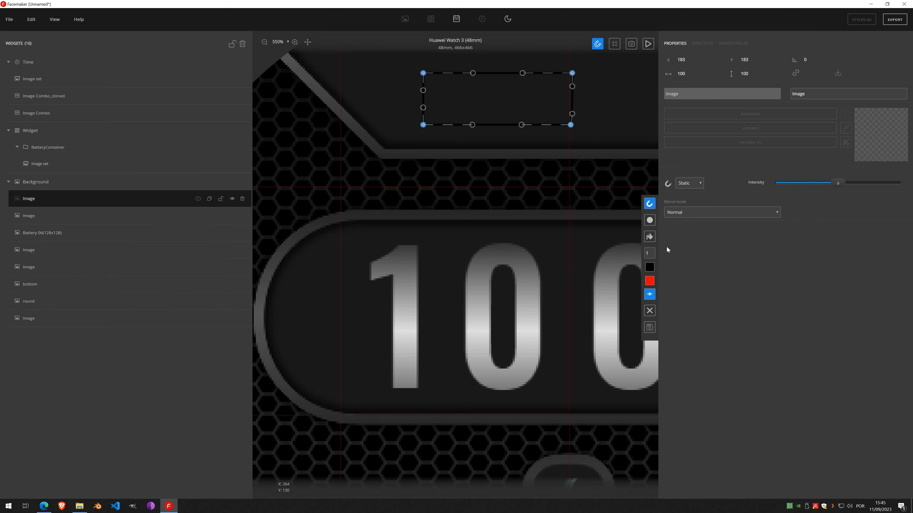
pyautogui.click(649, 237)
pyautogui.scroll(2, 459, 115)
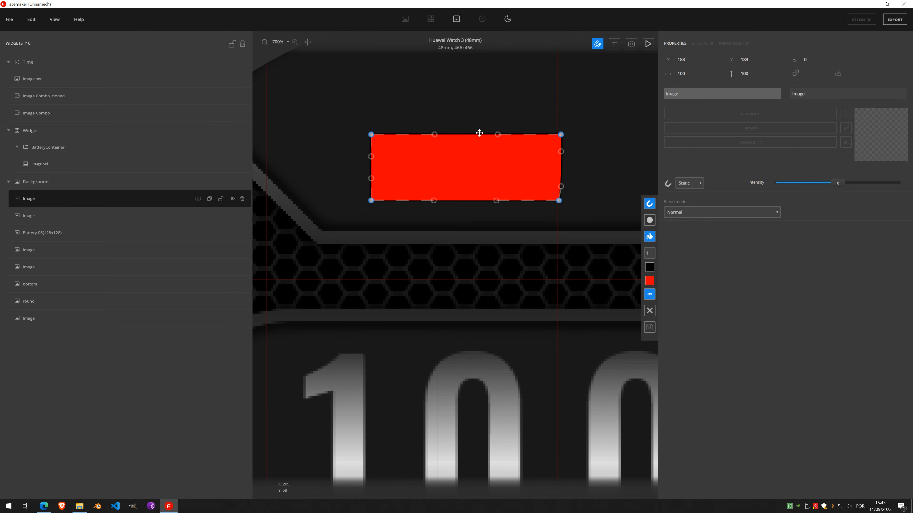
# - Set the rectangle's outline to a width of 6 and colour it yellow (#ffee00)
pyautogui.scroll(4, 653, 254)
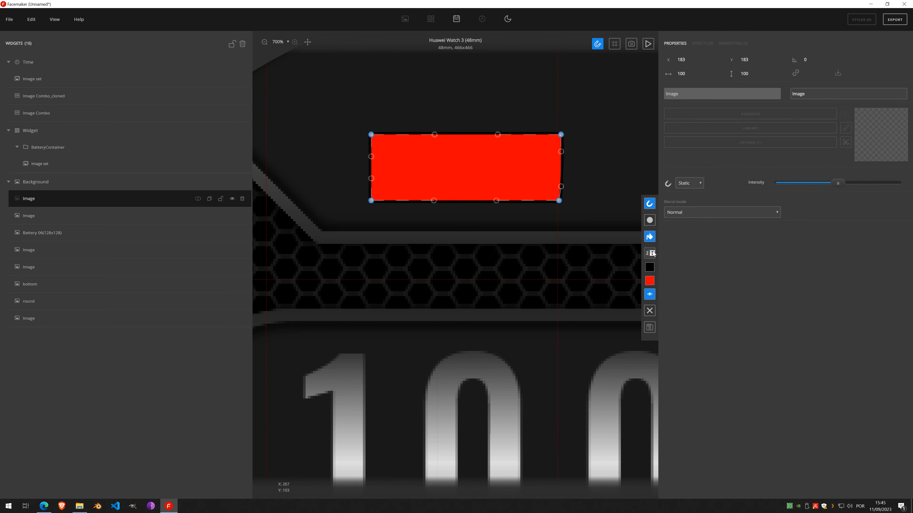
pyautogui.scroll(1, 653, 254)
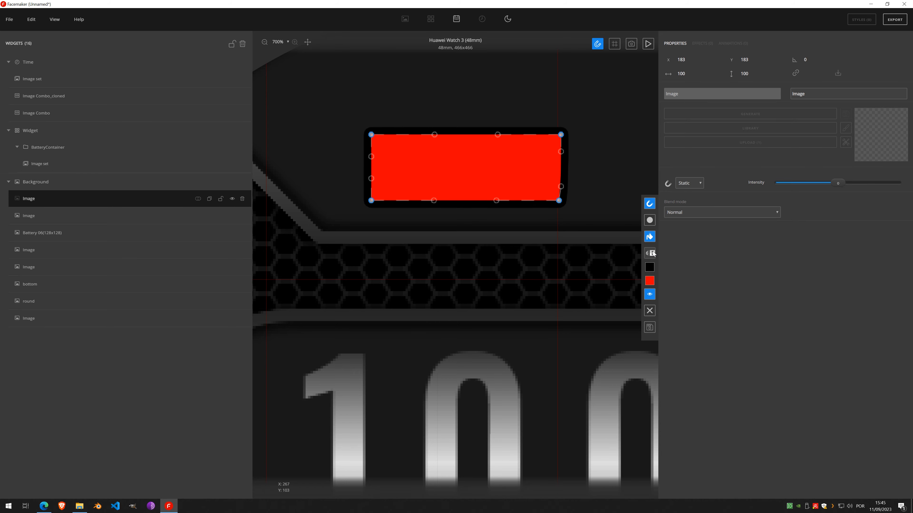
pyautogui.click(651, 272)
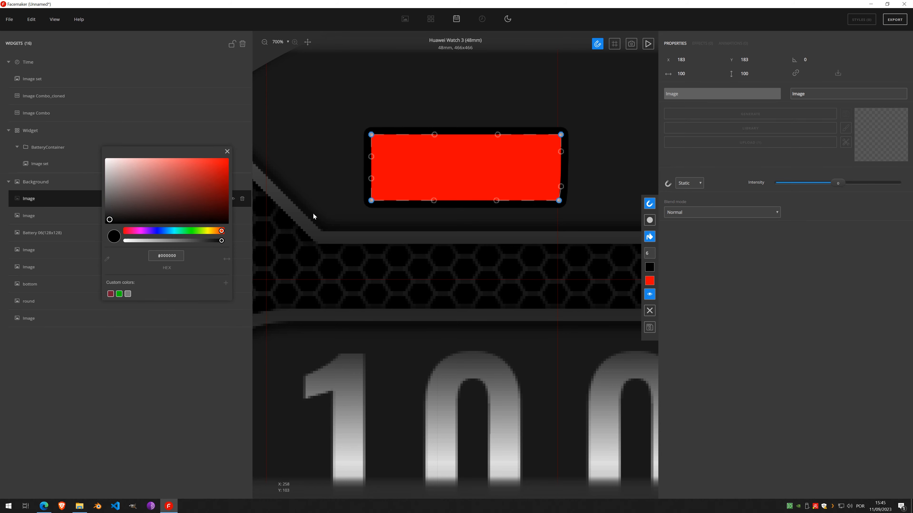
pyautogui.moveTo(193, 230); pyautogui.dragTo(207, 233)
pyautogui.moveTo(203, 211); pyautogui.dragTo(246, 113)
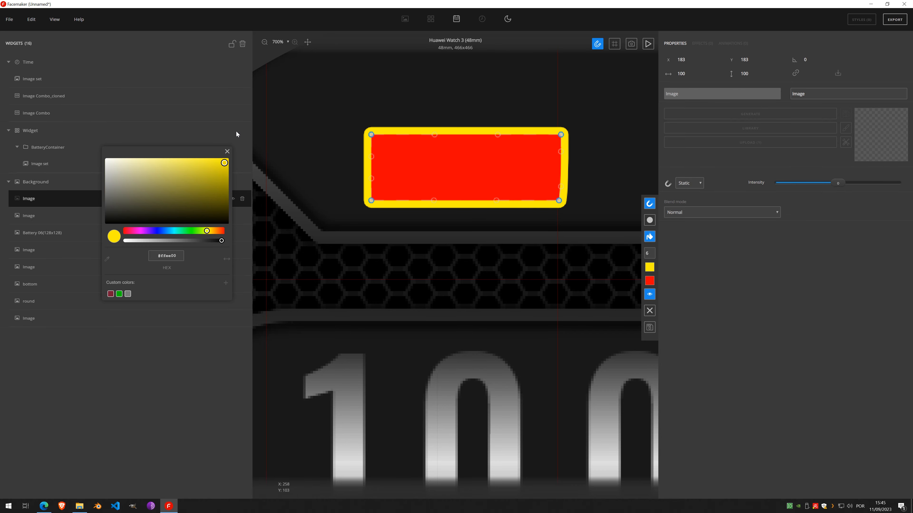
pyautogui.click(227, 151)
pyautogui.scroll(-6, 400, 192)
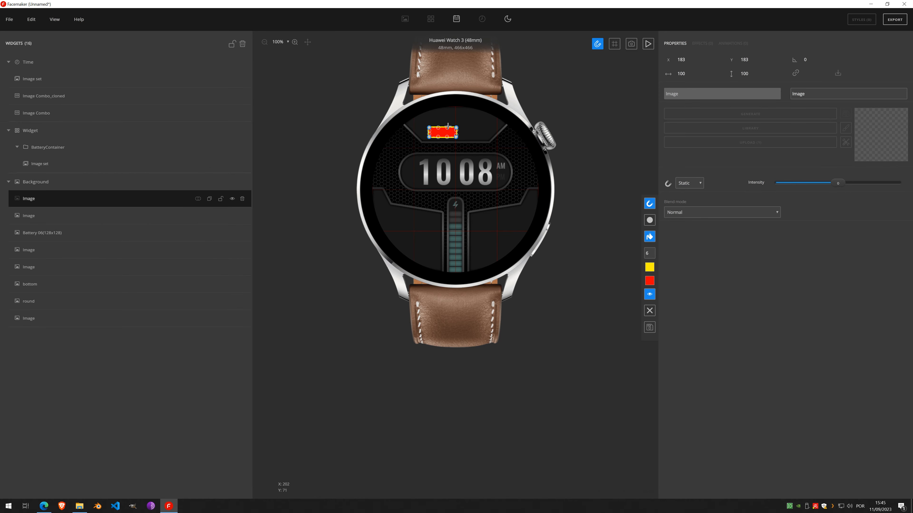
pyautogui.scroll(5, 447, 125)
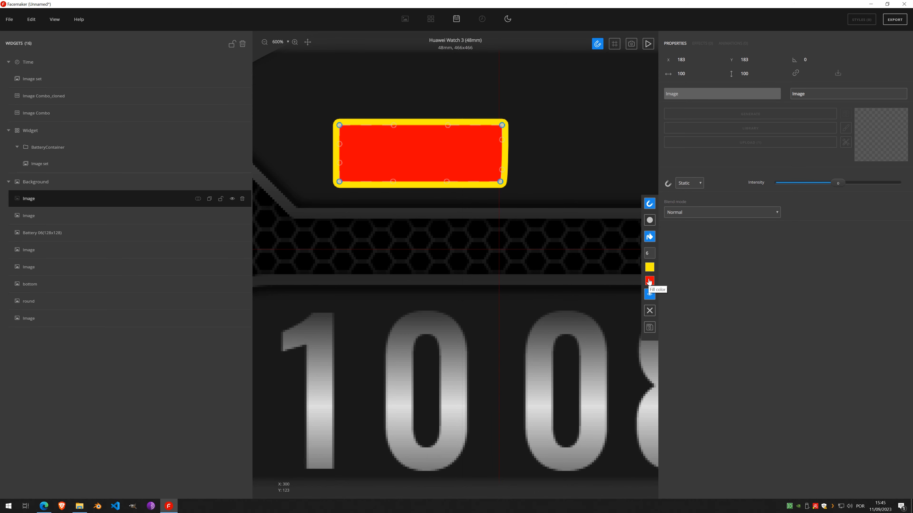
# - Reduce the rectangle's outline width to 1 and raise it to 8 to compare the outline thicknesses
pyautogui.scroll(-5, 651, 254)
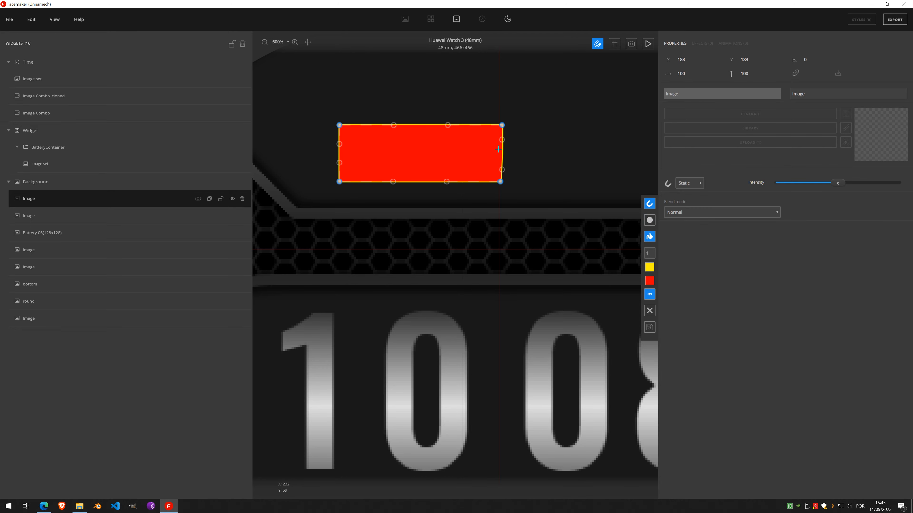
pyautogui.scroll(1, 506, 132)
pyautogui.scroll(1, 276, 137)
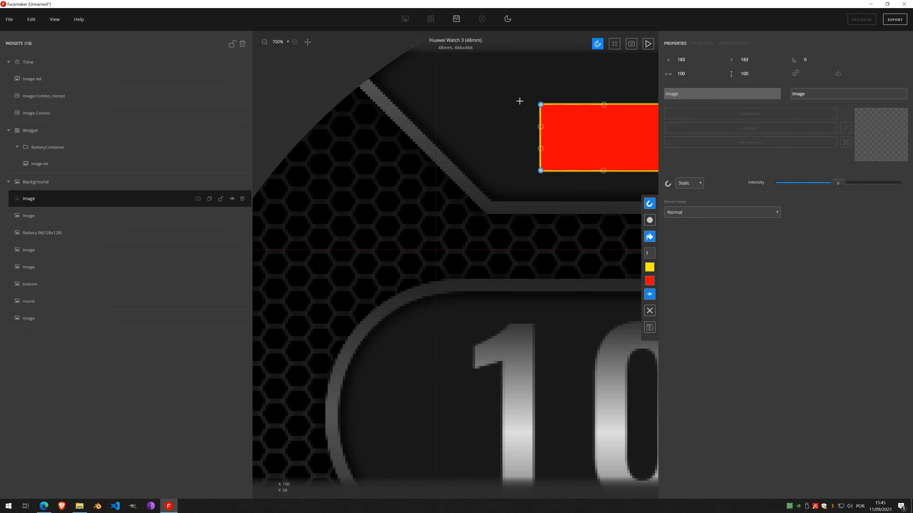
pyautogui.scroll(2, 519, 102)
pyautogui.scroll(1, 541, 107)
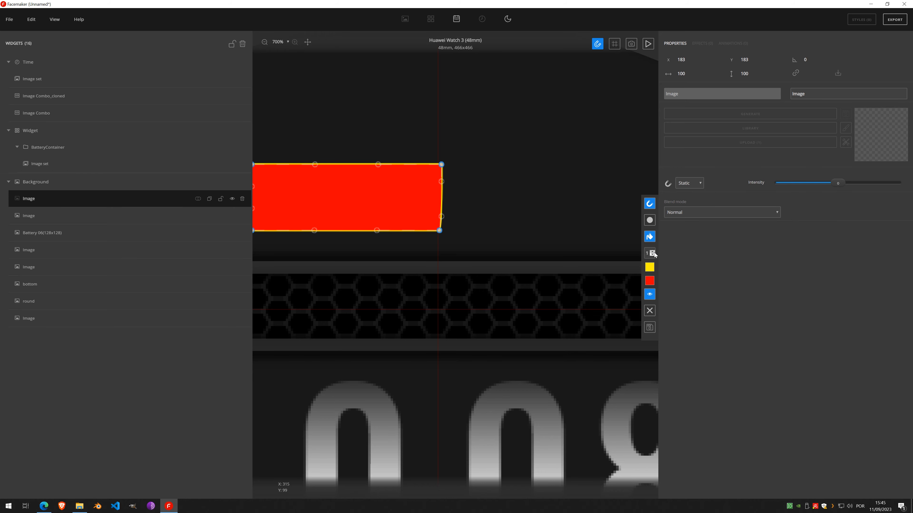
pyautogui.scroll(6, 651, 254)
pyautogui.scroll(1, 652, 254)
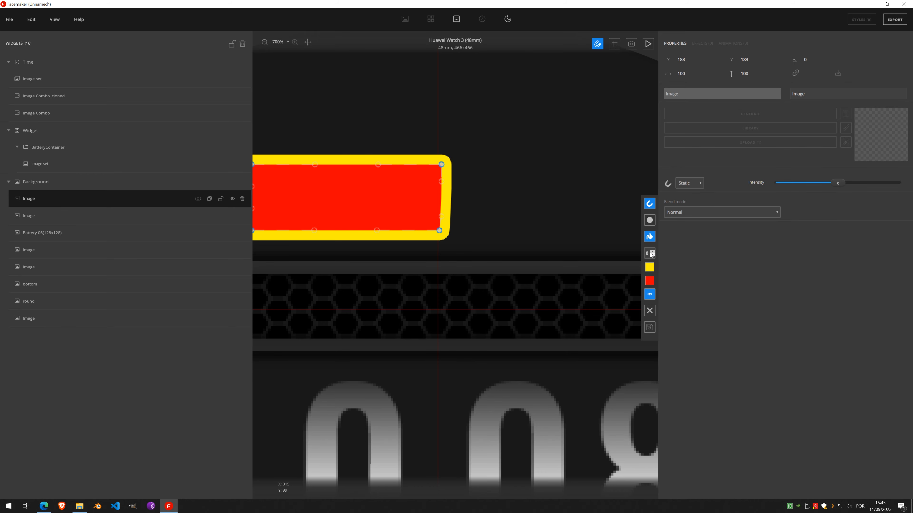
pyautogui.click(649, 222)
pyautogui.click(650, 223)
pyautogui.scroll(-3, 432, 202)
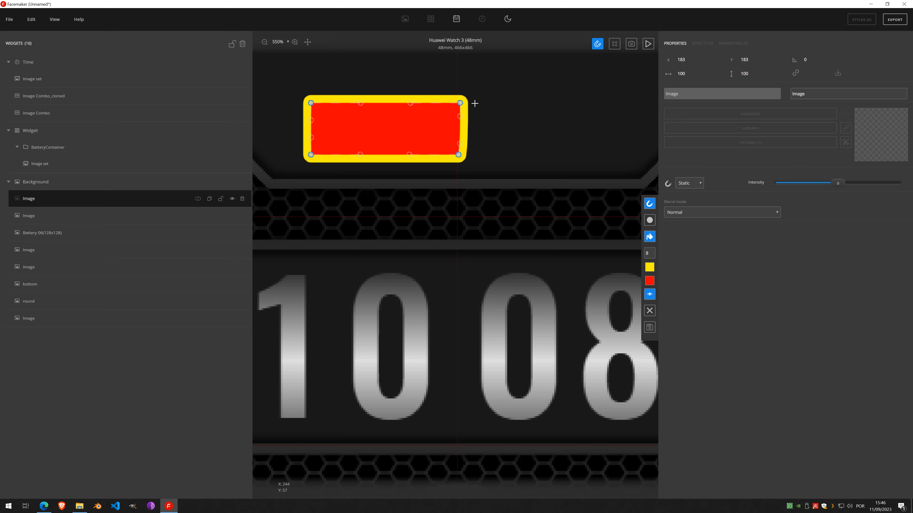
pyautogui.click(647, 221)
pyautogui.click(650, 223)
# - Set the red rectangle's outline width to 1
pyautogui.click(652, 256)
pyautogui.click(653, 256)
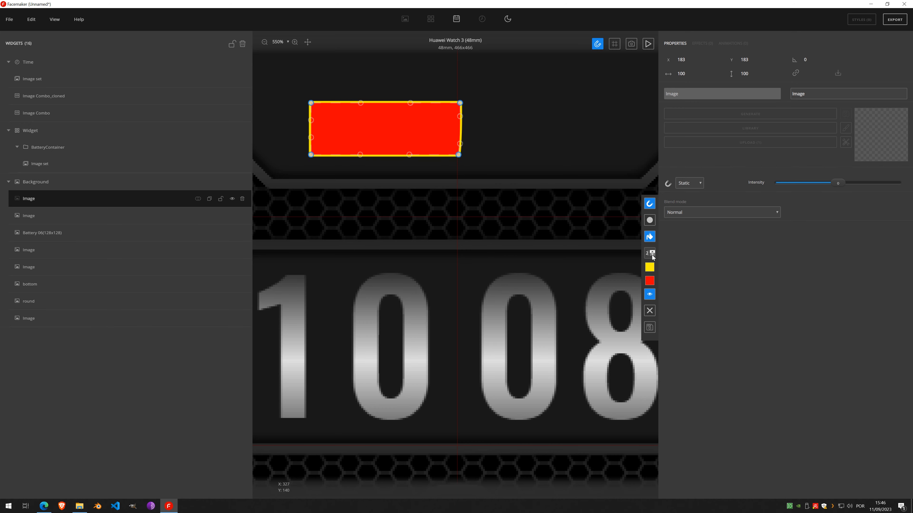
pyautogui.click(652, 256)
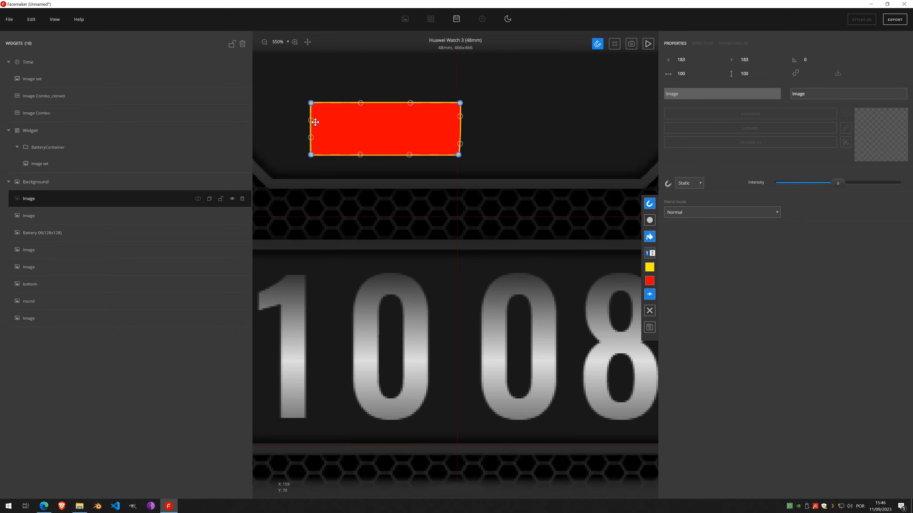
pyautogui.scroll(3, 312, 123)
pyautogui.scroll(1, 617, 139)
pyautogui.scroll(1, 567, 116)
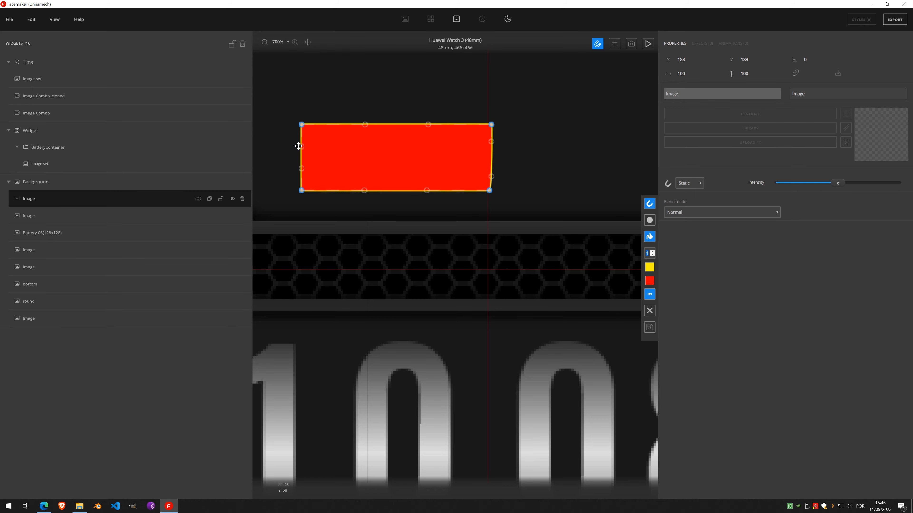
# - Curve the red shape's left edge outward into a rounded end using both corner handles, then hide its edit points to inspect it
pyautogui.moveTo(298, 145); pyautogui.dragTo(264, 123)
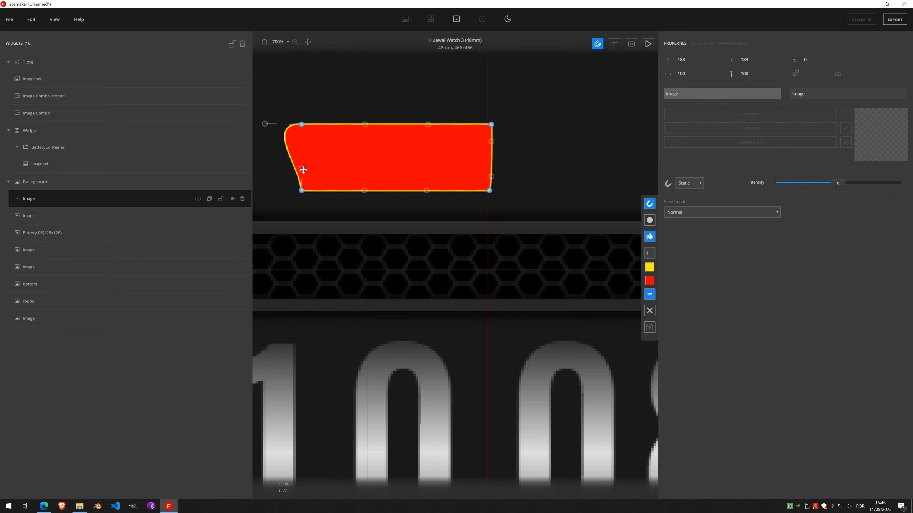
pyautogui.moveTo(303, 170); pyautogui.dragTo(266, 189)
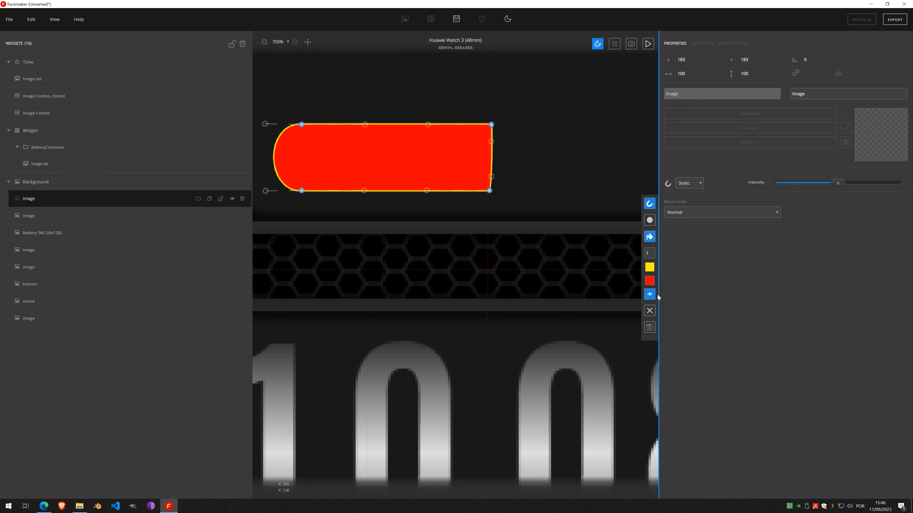
pyautogui.click(650, 296)
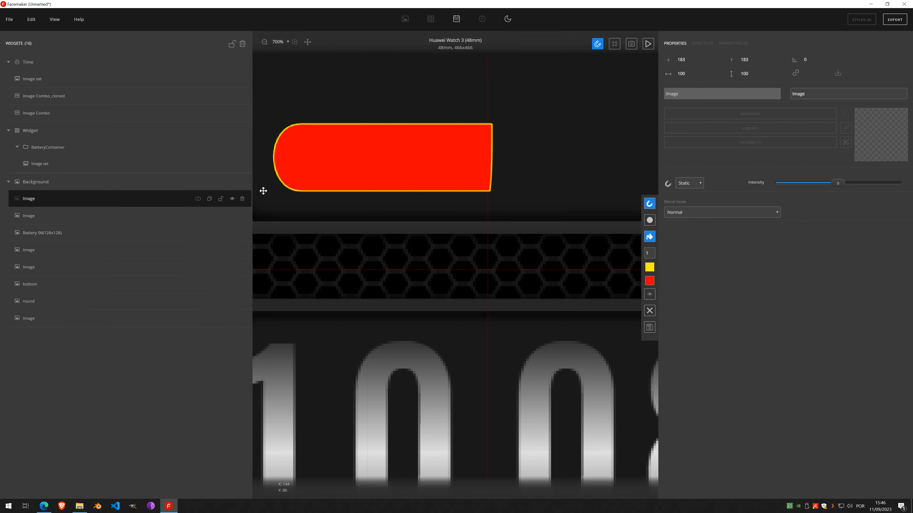
pyautogui.moveTo(264, 191)
pyautogui.mouseDown()
pyautogui.moveTo(275, 189)
pyautogui.moveTo(264, 190)
pyautogui.mouseUp()
pyautogui.scroll(-6, 458, 163)
pyautogui.scroll(6, 445, 129)
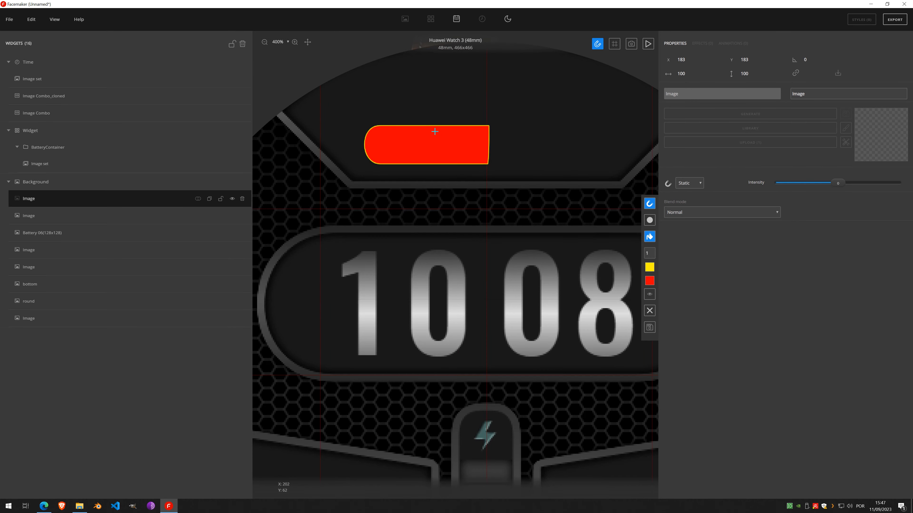
# - Show the edit points again, fine-tune the upper-left curve handle and straighten the upper-right corner, then save the vector shape
pyautogui.click(650, 294)
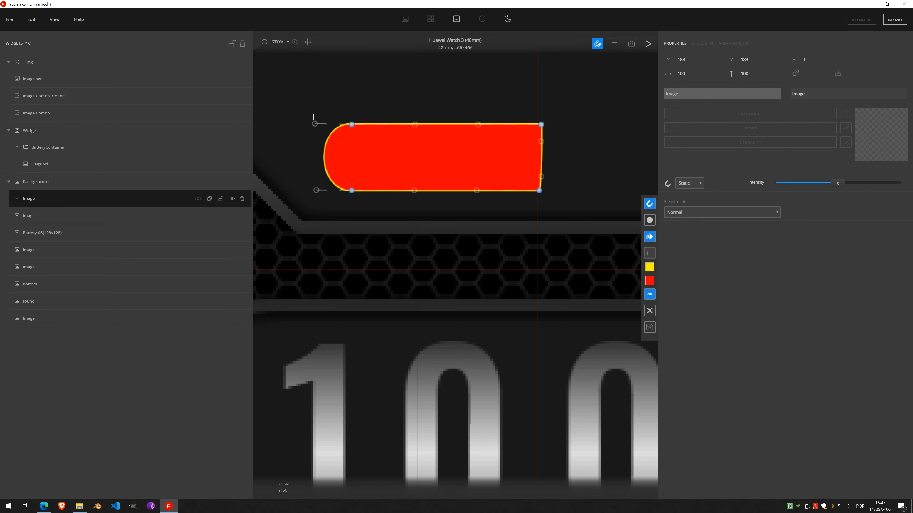
pyautogui.moveTo(314, 124); pyautogui.dragTo(313, 123)
pyautogui.moveTo(542, 125); pyautogui.dragTo(541, 125)
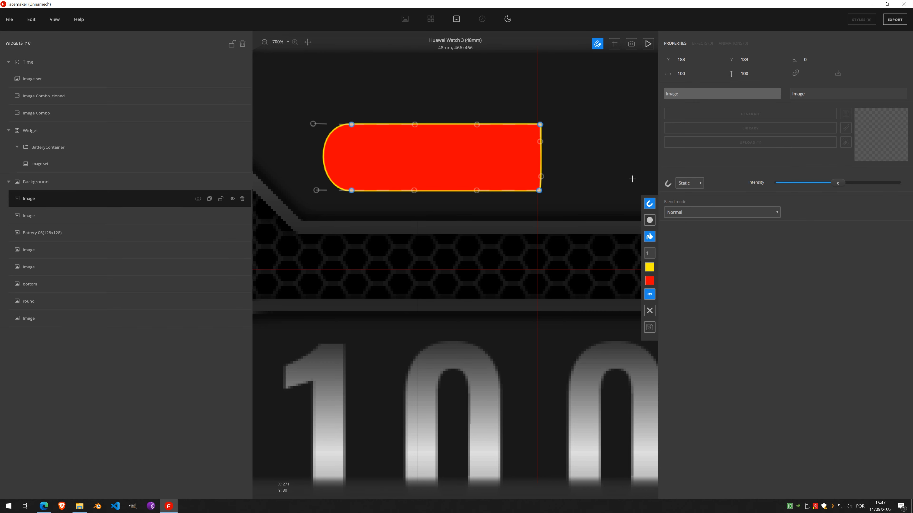
pyautogui.click(649, 205)
pyautogui.click(649, 207)
pyautogui.moveTo(312, 123); pyautogui.dragTo(315, 122)
pyautogui.click(648, 325)
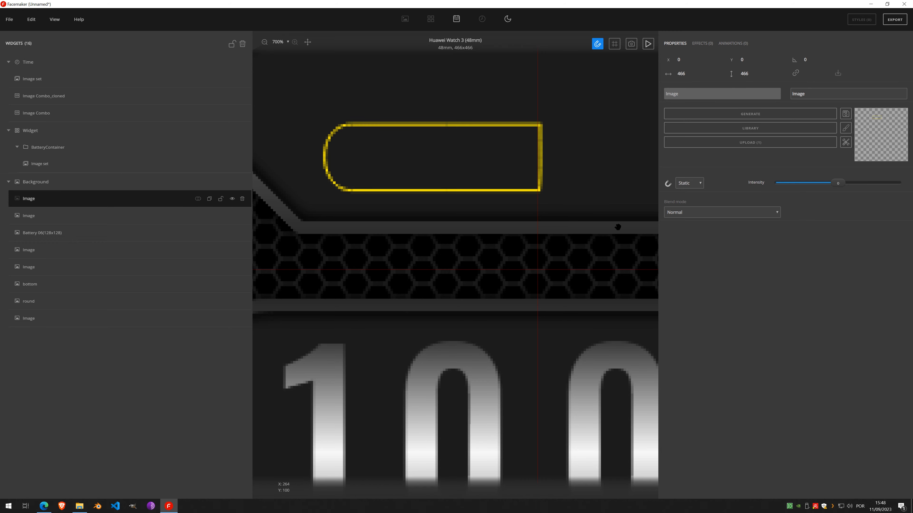
# - Reopen the saved shape for vector editing, turn its red fill on and save it again
pyautogui.click(848, 126)
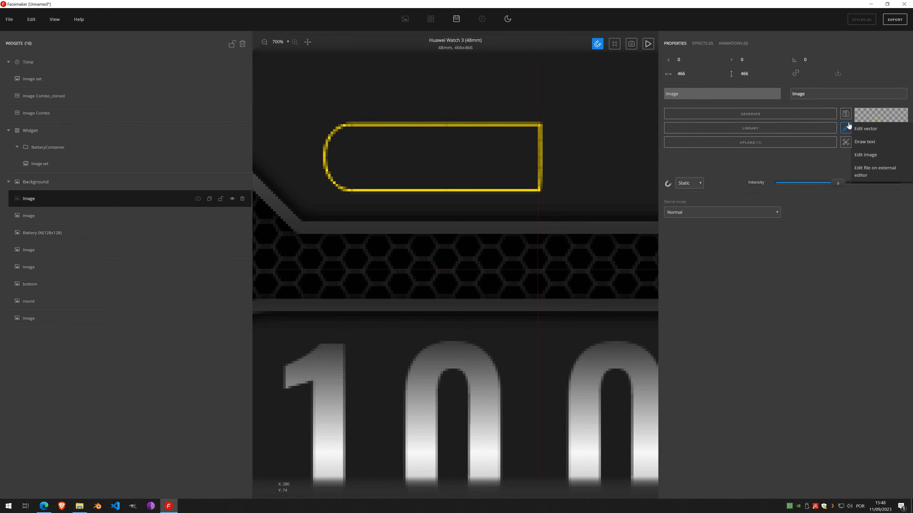
pyautogui.click(874, 131)
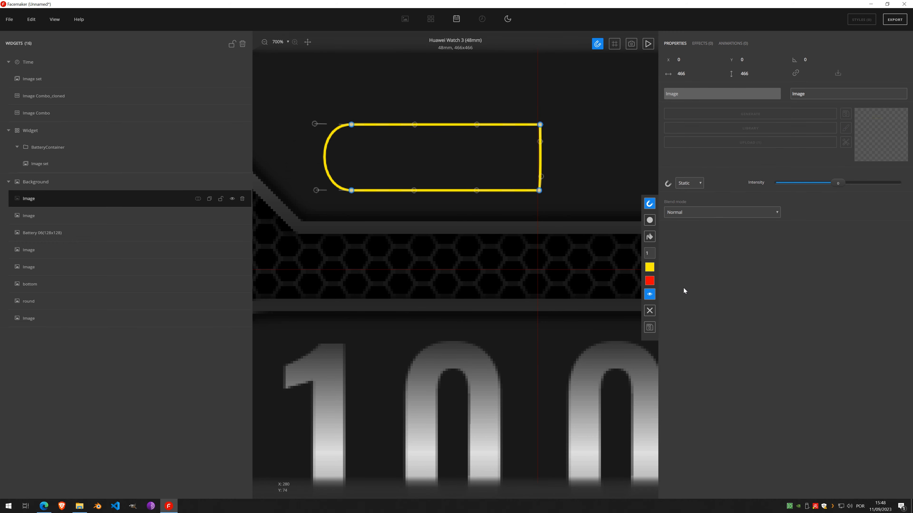
pyautogui.click(649, 237)
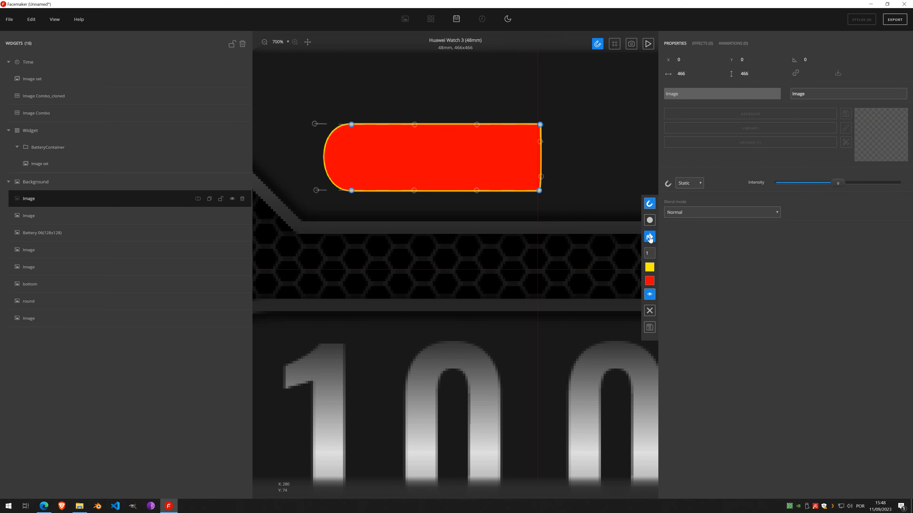
pyautogui.click(648, 330)
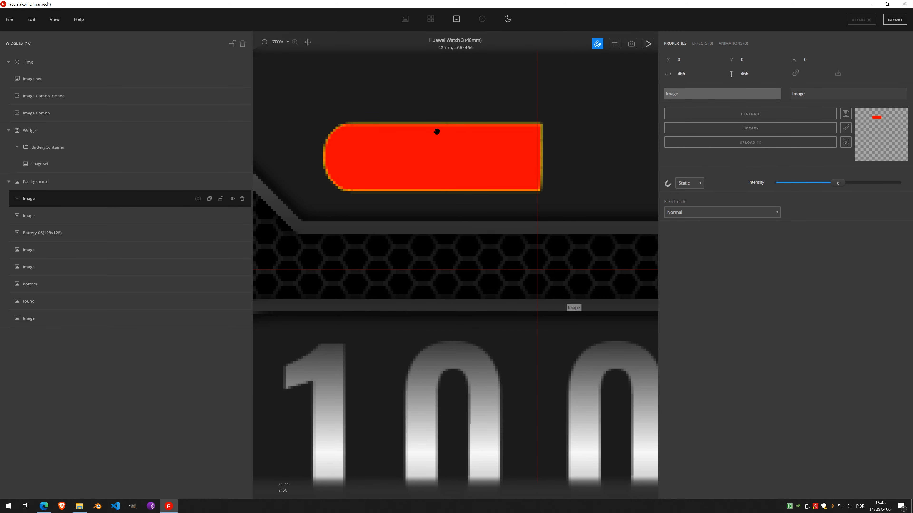
# - Add a Mirror effect to the red shape and enable its Horizontal option to complete the pill
pyautogui.click(704, 44)
pyautogui.click(704, 60)
pyautogui.scroll(-5, 705, 182)
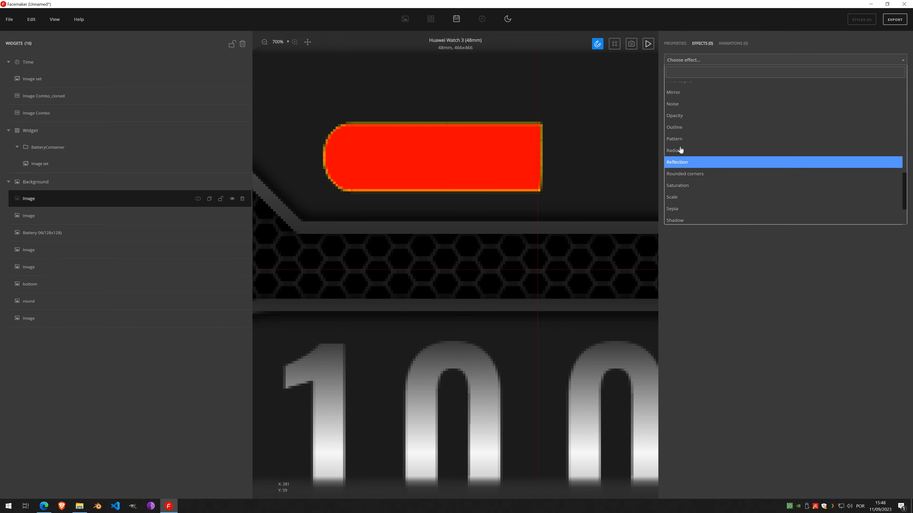
pyautogui.click(683, 93)
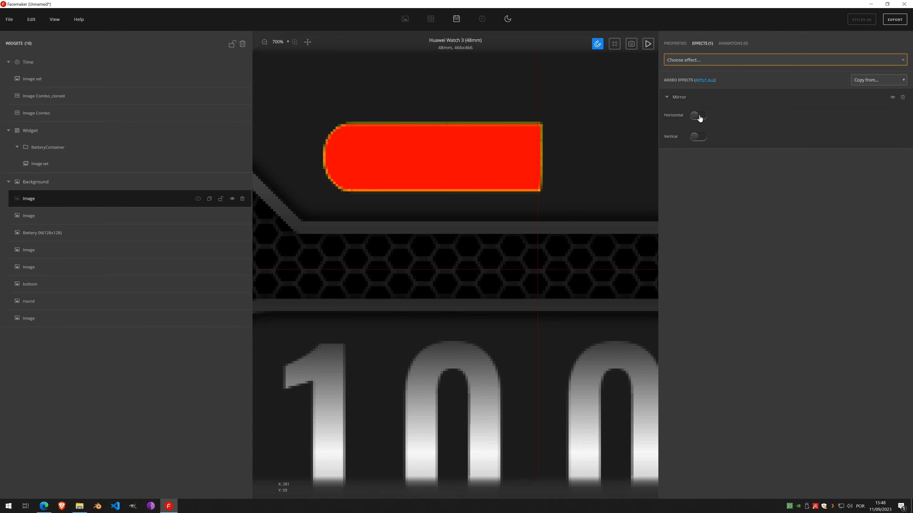
pyautogui.click(700, 115)
pyautogui.scroll(-3, 515, 138)
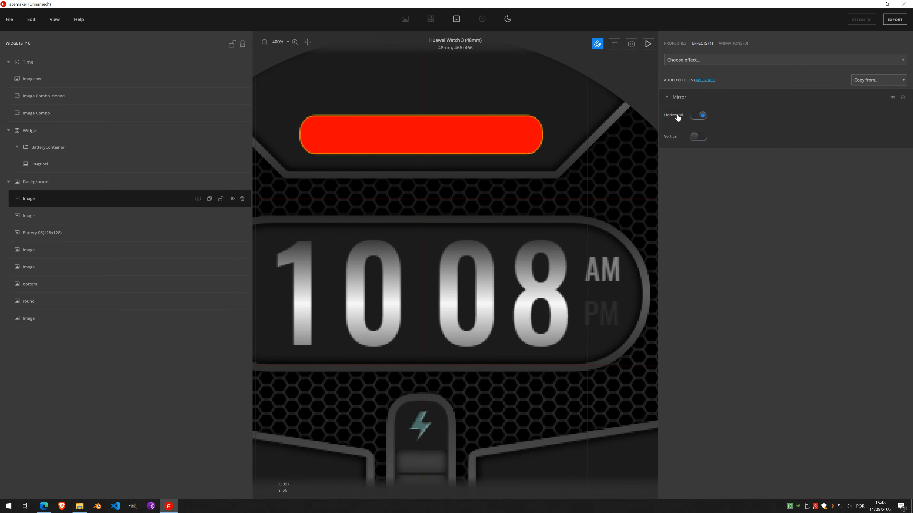
# - Add a Fill color effect in near-black to the mirrored pill and apply all its effects permanently
pyautogui.click(683, 60)
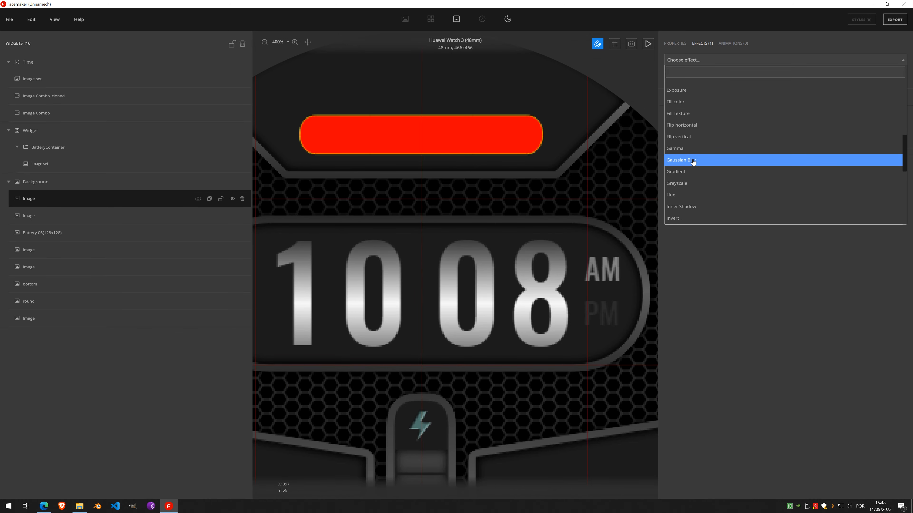
pyautogui.scroll(2, 690, 160)
pyautogui.click(682, 170)
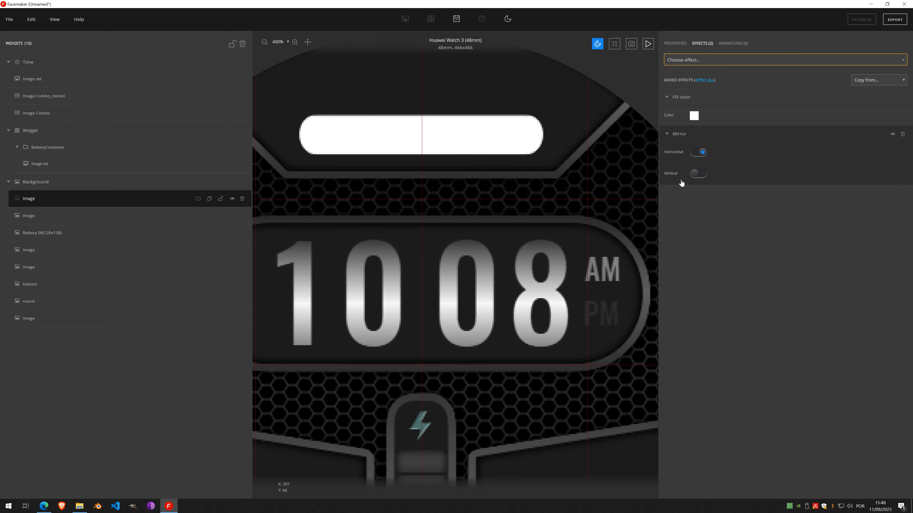
pyautogui.click(693, 115)
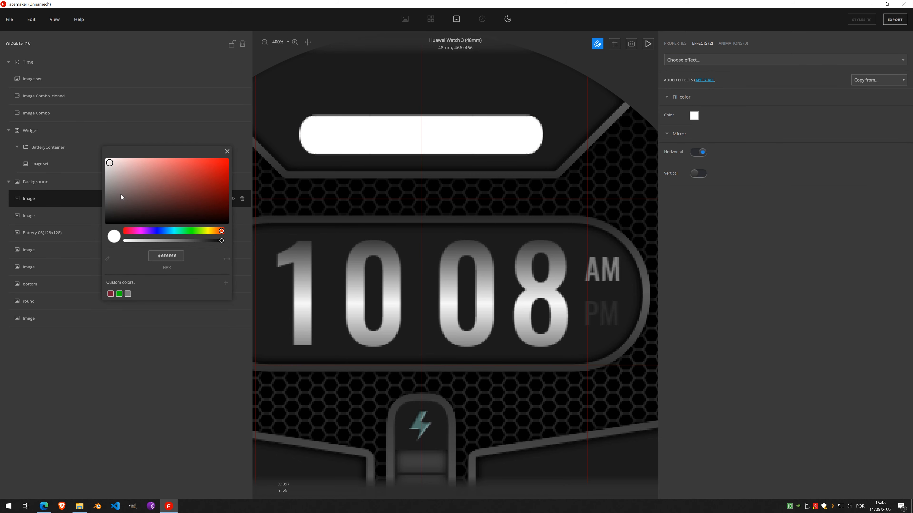
pyautogui.moveTo(121, 194); pyautogui.dragTo(87, 220)
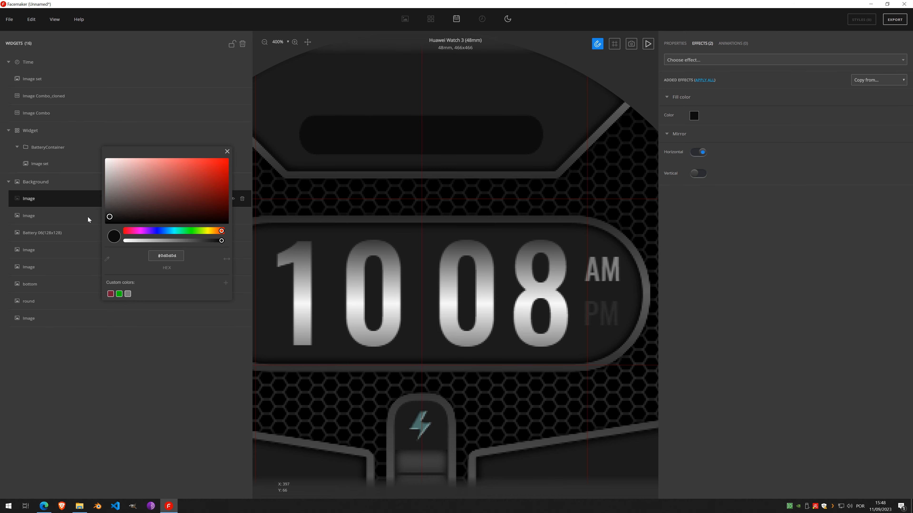
pyautogui.click(227, 152)
pyautogui.scroll(-6, 383, 145)
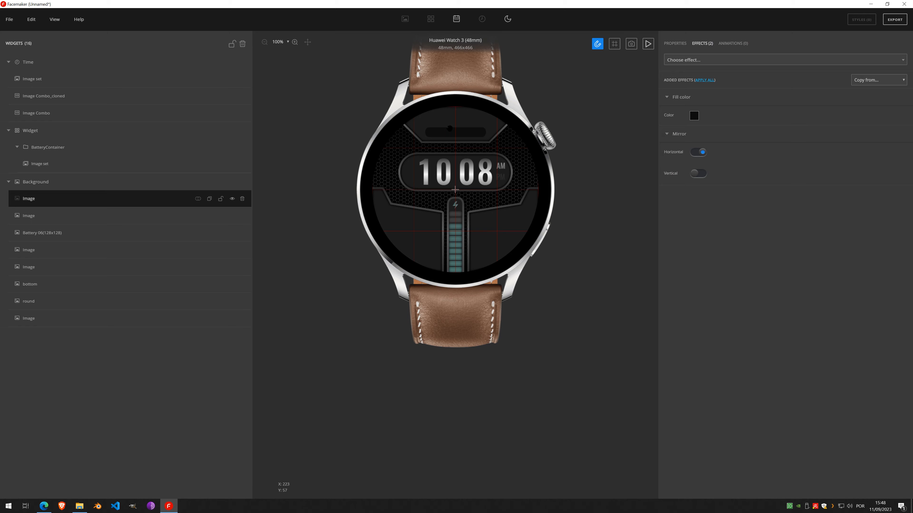
pyautogui.scroll(3, 449, 128)
pyautogui.scroll(2, 462, 277)
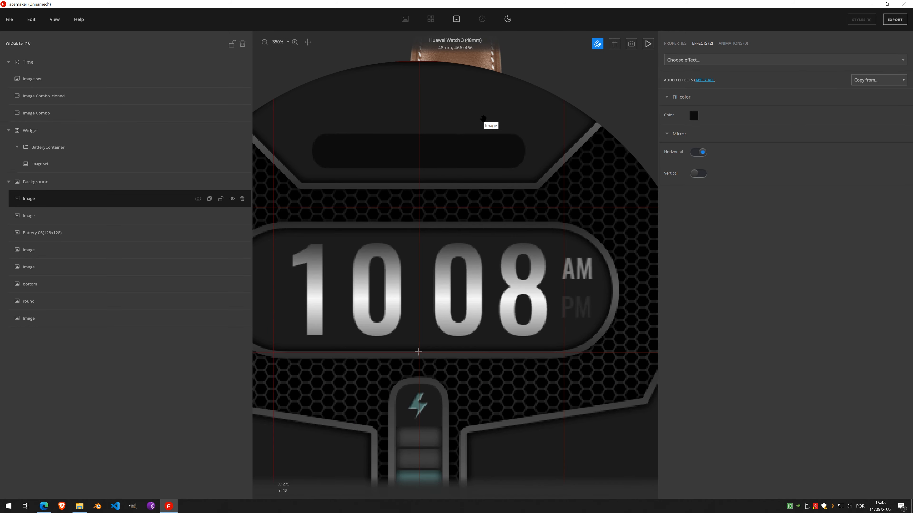
pyautogui.click(704, 80)
# - Add a black Inner Shadow effect to the dark pill and set its strength to 2
pyautogui.click(699, 64)
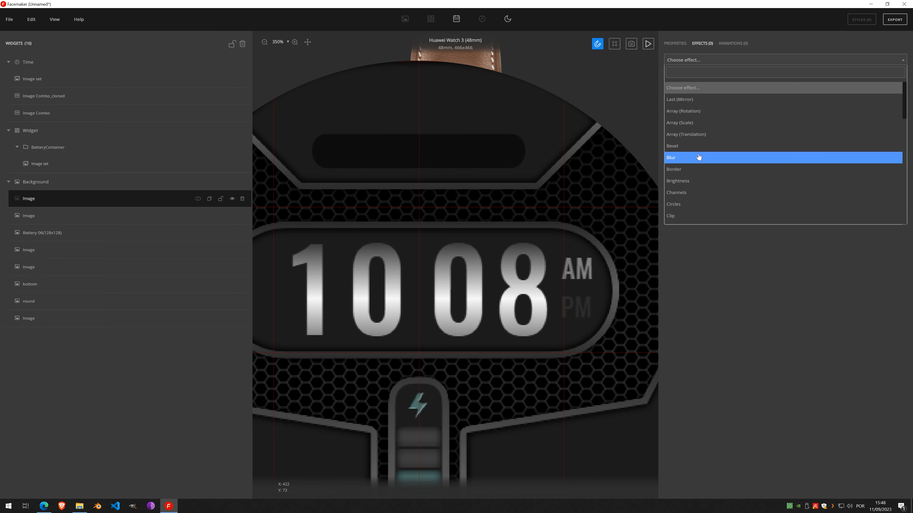
pyautogui.scroll(-3, 699, 157)
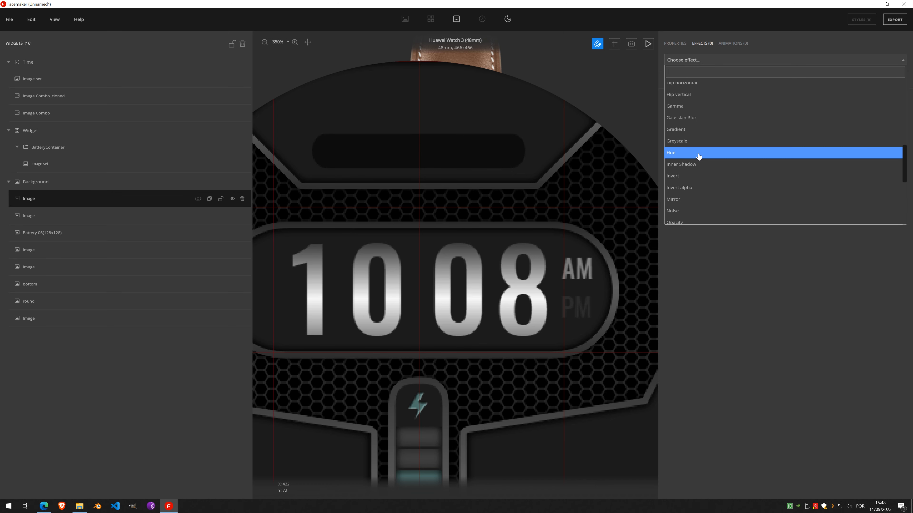
pyautogui.click(691, 166)
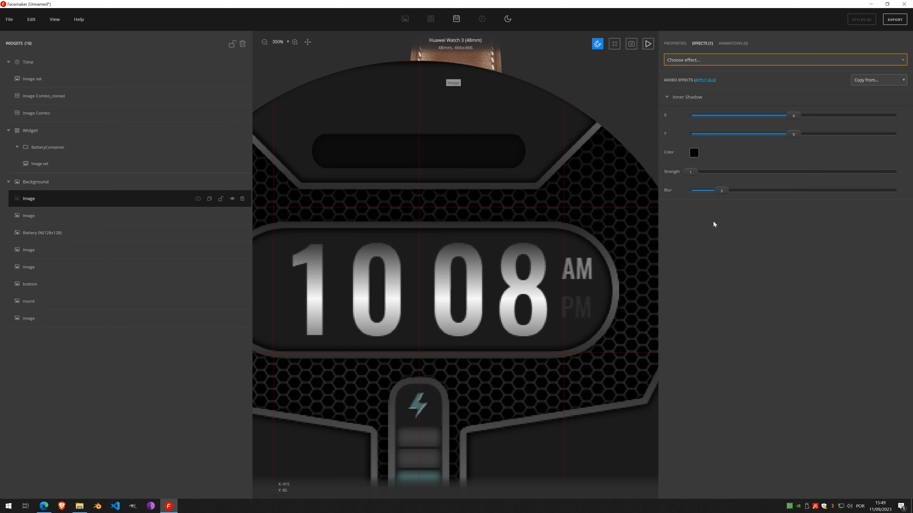
pyautogui.moveTo(692, 173); pyautogui.dragTo(719, 174)
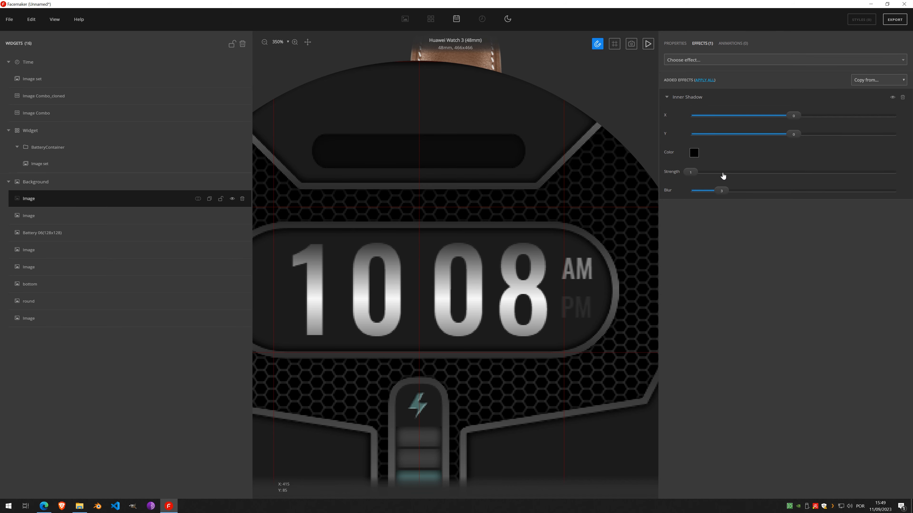
pyautogui.click(739, 173)
pyautogui.scroll(-5, 481, 172)
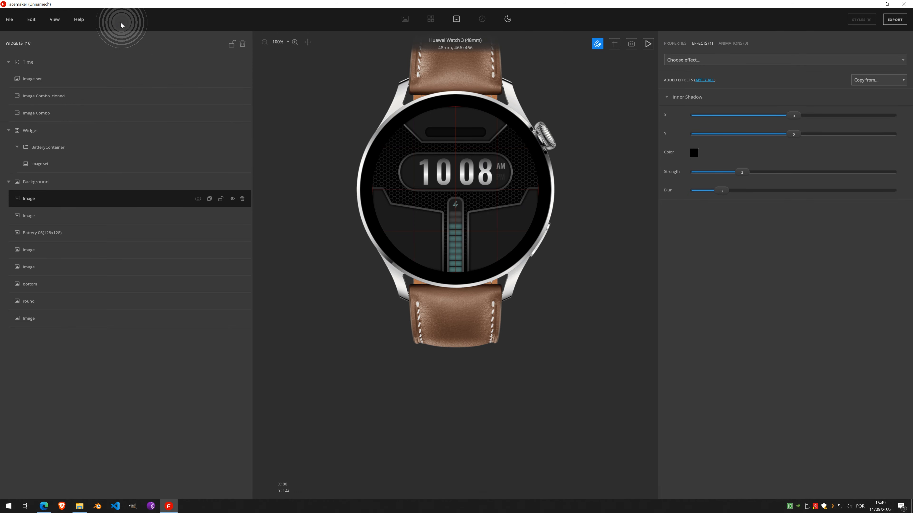
# - Hide the red guide lines on the canvas and inspect the watch face up close and at full view
pyautogui.click(54, 19)
pyautogui.click(66, 71)
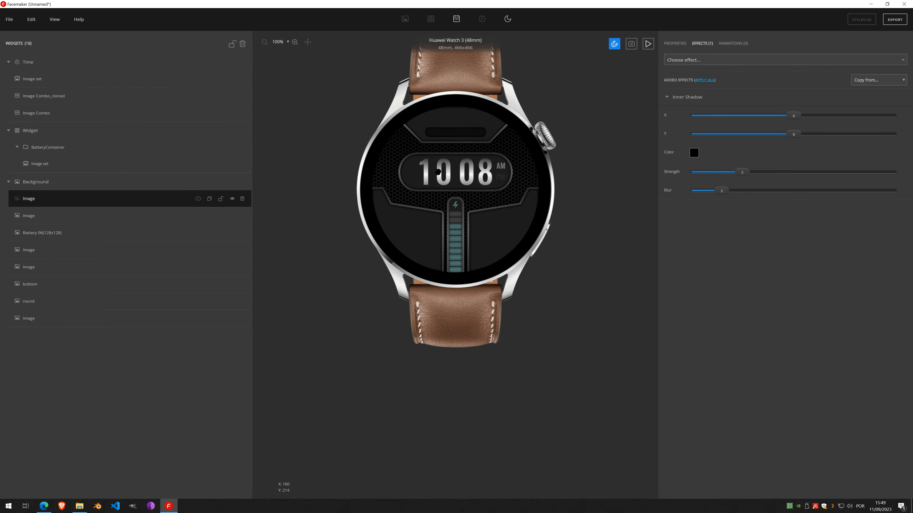
pyautogui.scroll(5, 455, 190)
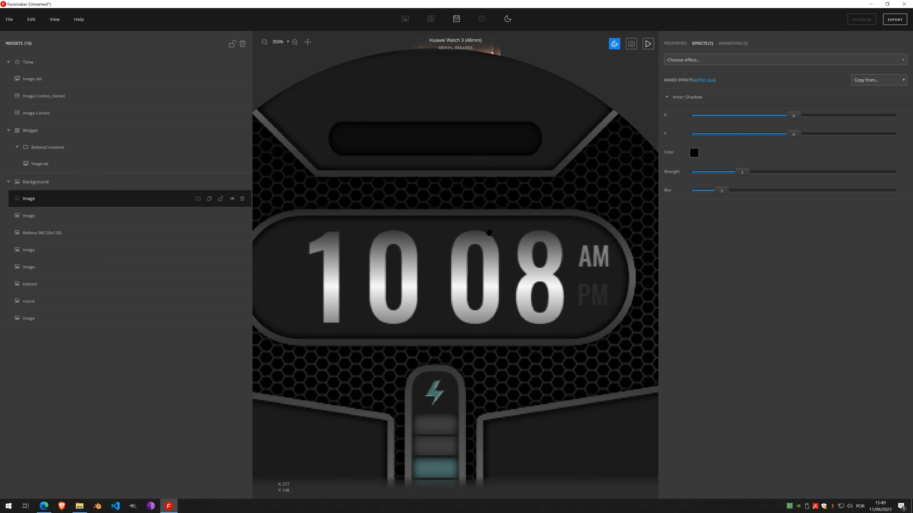
pyautogui.scroll(-5, 489, 233)
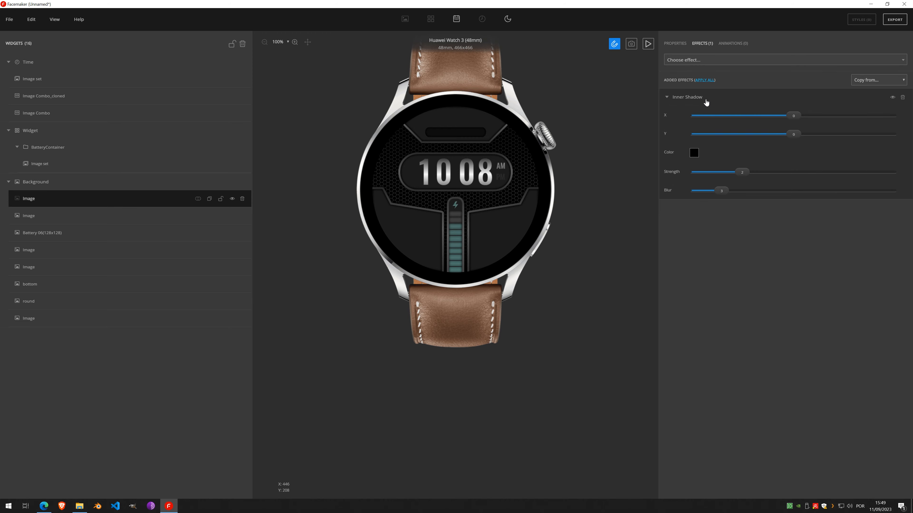
# - Add a new image to the Background group and start a vector drawing on it over the lower-left panel
pyautogui.click(209, 182)
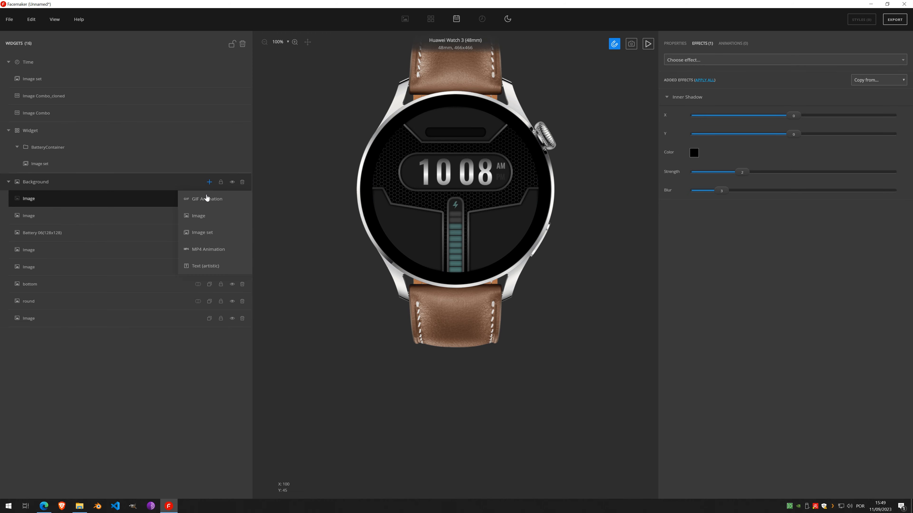
pyautogui.click(203, 222)
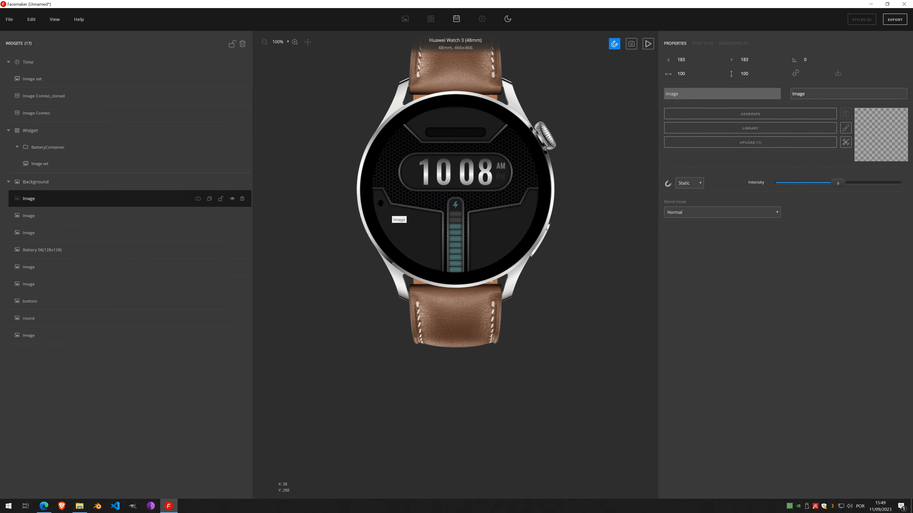
pyautogui.scroll(5, 384, 200)
pyautogui.scroll(3, 384, 200)
pyautogui.scroll(-10, 472, 222)
pyautogui.scroll(5, 383, 198)
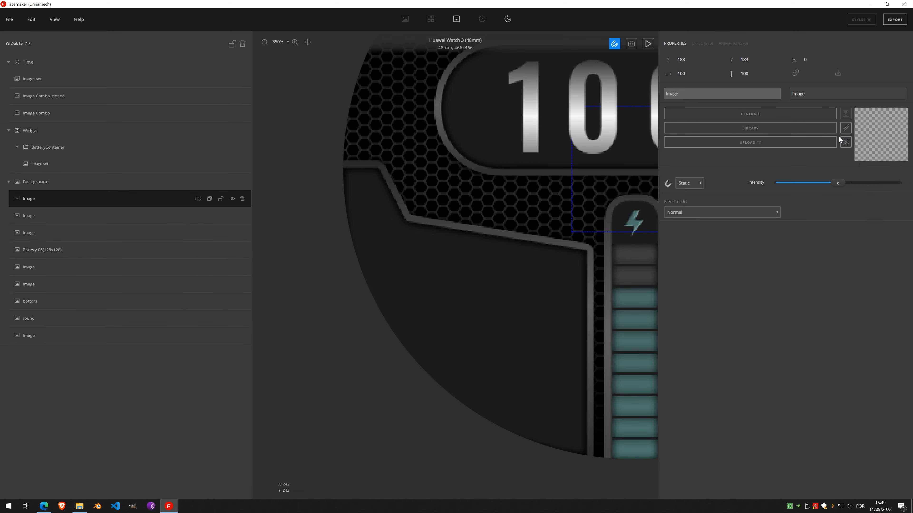
pyautogui.click(844, 132)
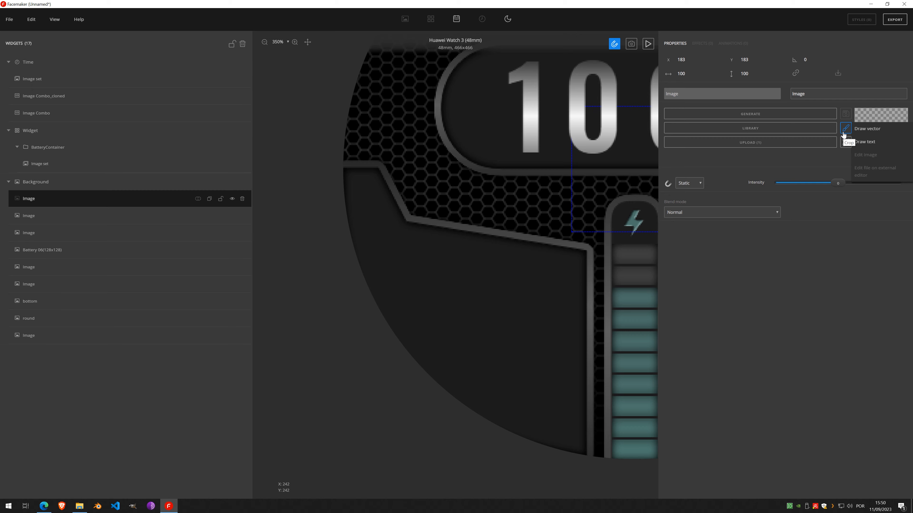
pyautogui.click(865, 129)
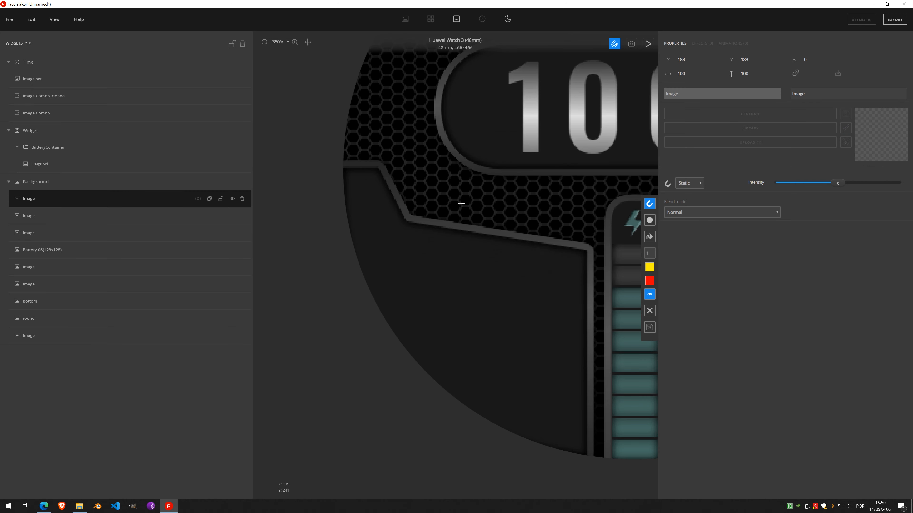
# - Draw a short slanted line from the lower-left panel's inner corner to the dial's edge and set its outline colour to black (#000000)
pyautogui.click(397, 223)
pyautogui.click(359, 243)
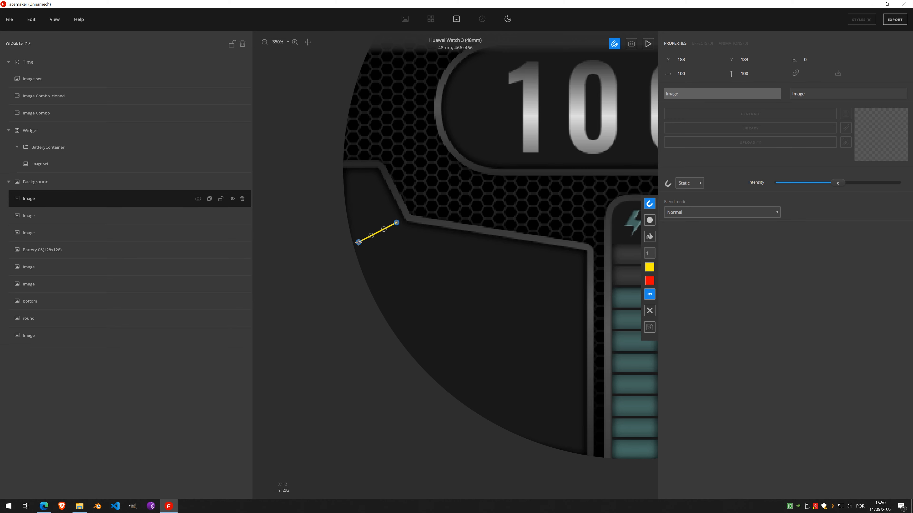
pyautogui.click(649, 268)
pyautogui.moveTo(163, 210); pyautogui.dragTo(17, 243)
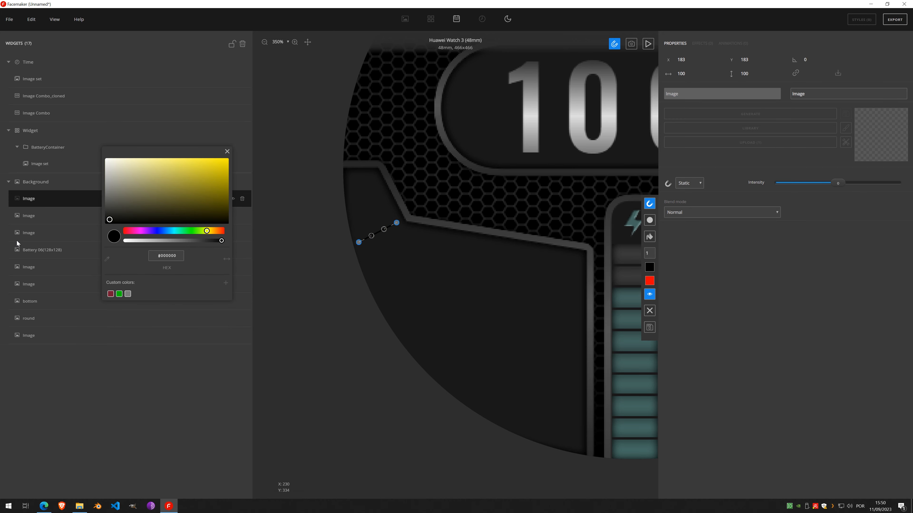
# - Give the short slanted line a thickness of 8 with square ends and fine-tune both endpoints inside the lower-left panel
pyautogui.click(227, 152)
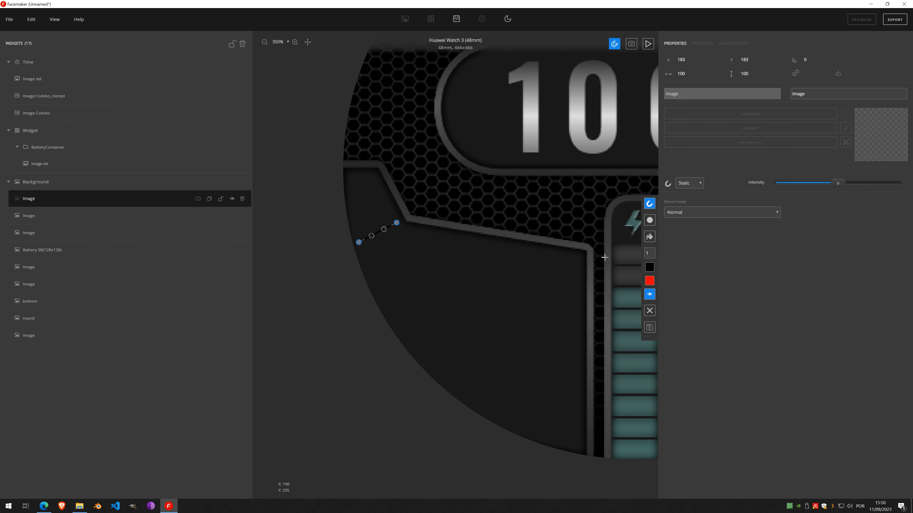
pyautogui.click(653, 252)
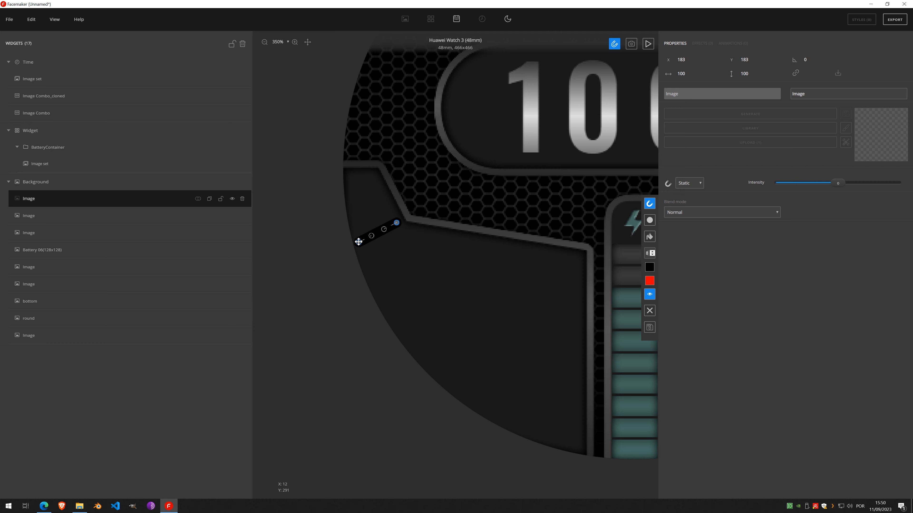
pyautogui.moveTo(359, 242); pyautogui.dragTo(360, 241)
pyautogui.click(649, 220)
pyautogui.scroll(3, 382, 232)
pyautogui.scroll(1, 384, 227)
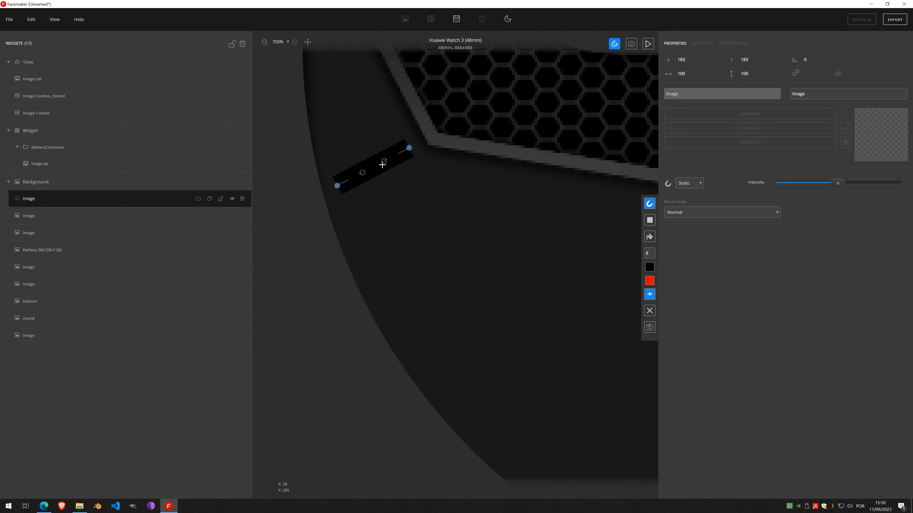
pyautogui.moveTo(340, 184); pyautogui.dragTo(341, 183)
pyautogui.moveTo(409, 148); pyautogui.dragTo(410, 147)
# - Draw three more parallel slanted bars above the first one, each shorter than the one below, following the panel's narrowing shape
pyautogui.click(329, 147)
pyautogui.moveTo(328, 147); pyautogui.dragTo(328, 148)
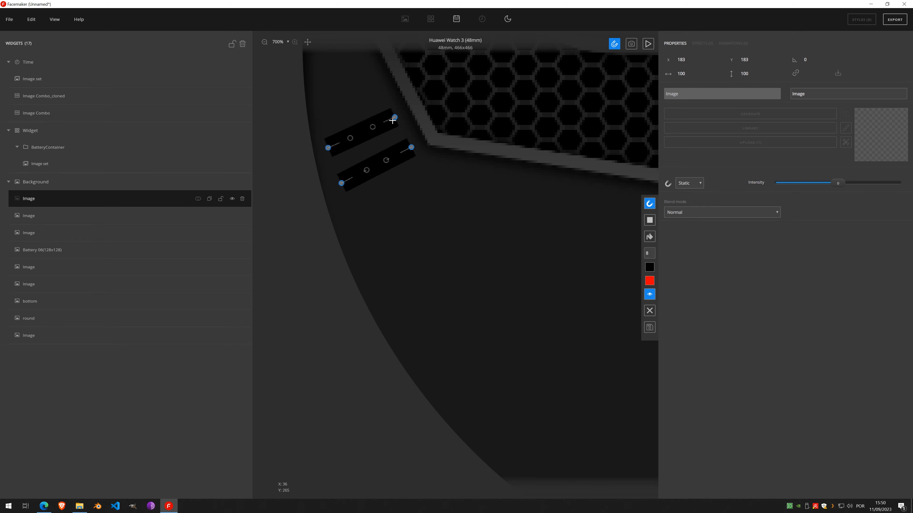
pyautogui.moveTo(395, 117); pyautogui.dragTo(395, 116)
pyautogui.scroll(3, 376, 292)
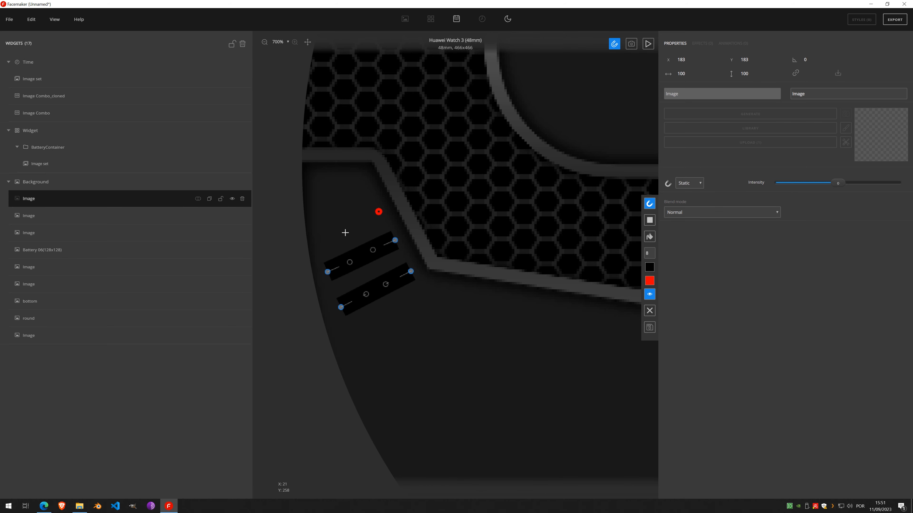
pyautogui.click(321, 236)
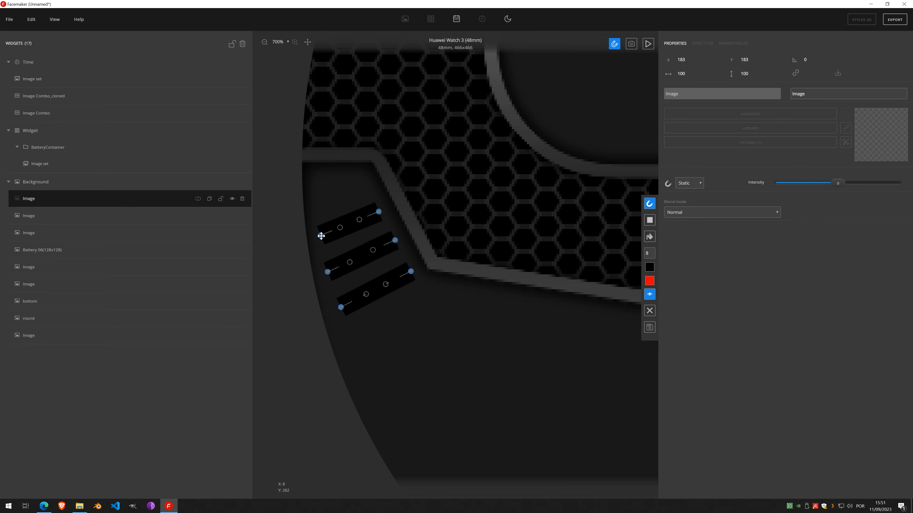
pyautogui.click(361, 183)
pyautogui.click(318, 199)
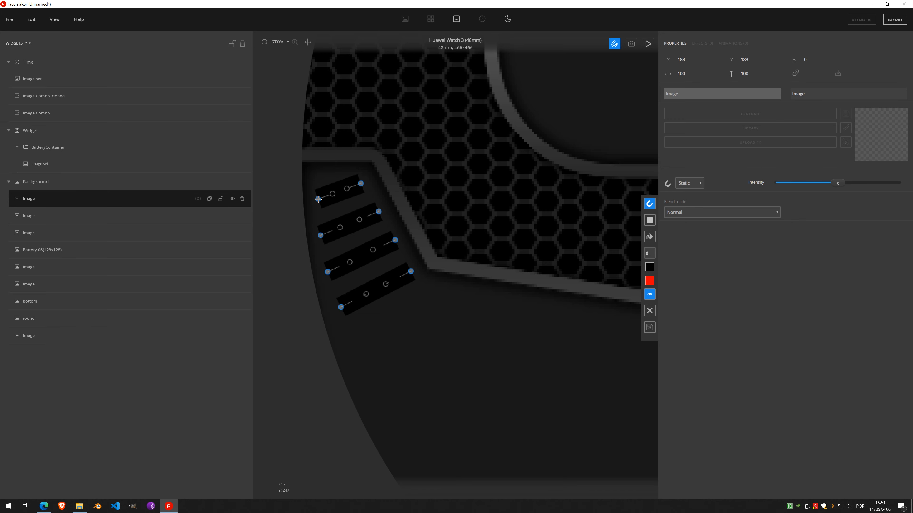
# - Hide the drawing's control points, check the four bars up close and at full view, and save the drawing to the image
pyautogui.click(649, 297)
pyautogui.scroll(-6, 318, 224)
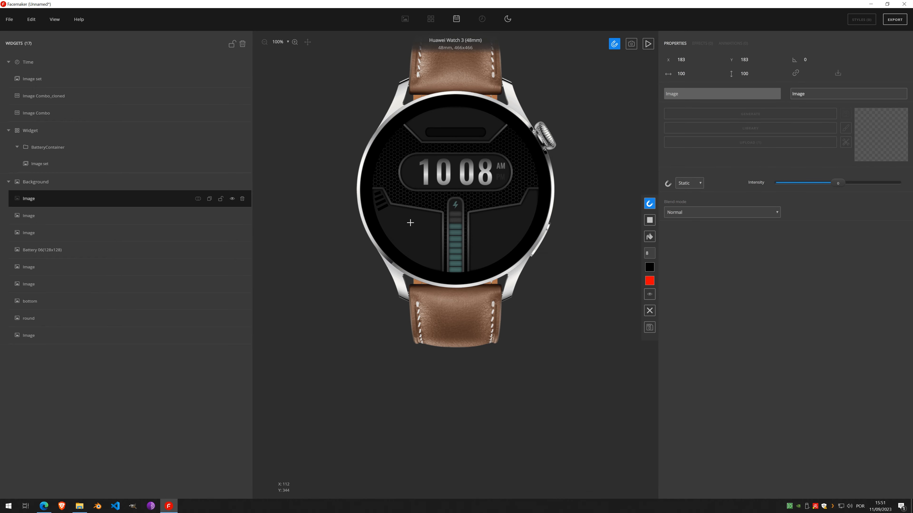
pyautogui.scroll(4, 381, 198)
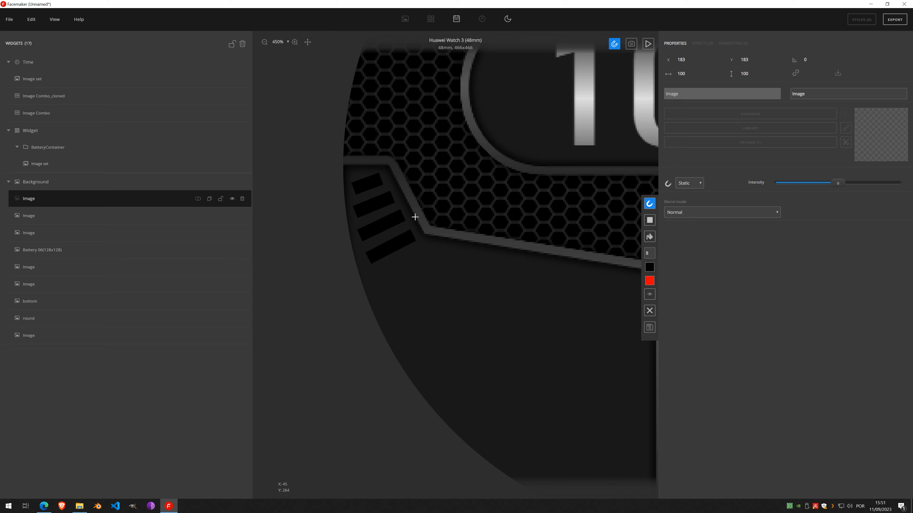
pyautogui.scroll(1, 377, 221)
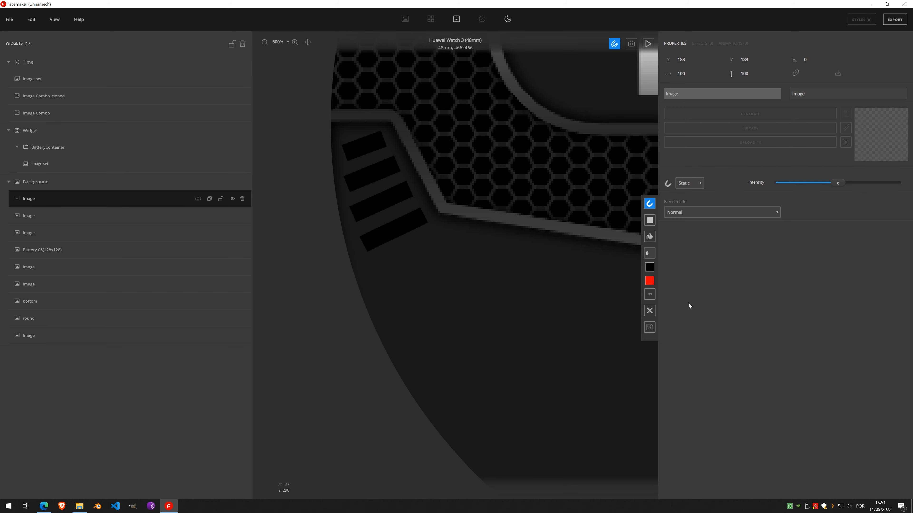
pyautogui.click(650, 328)
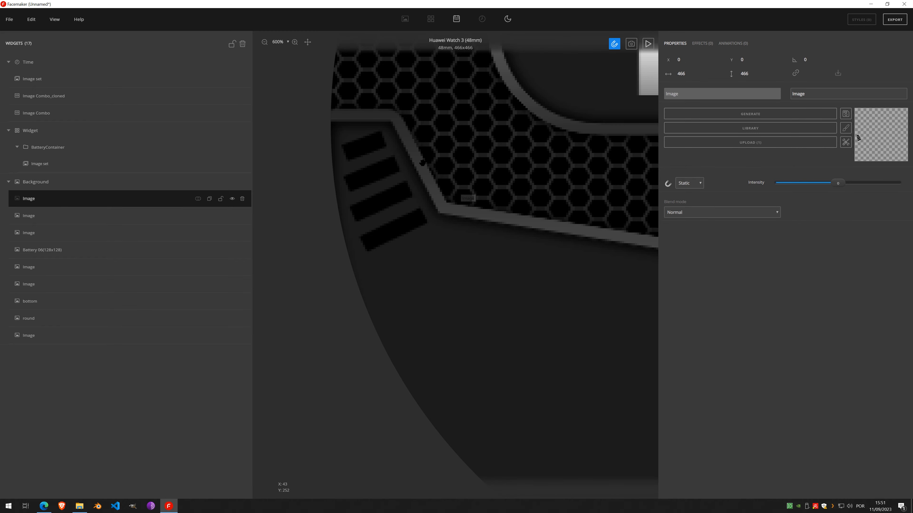
pyautogui.scroll(-3, 420, 164)
pyautogui.scroll(-4, 388, 197)
pyautogui.scroll(5, 379, 198)
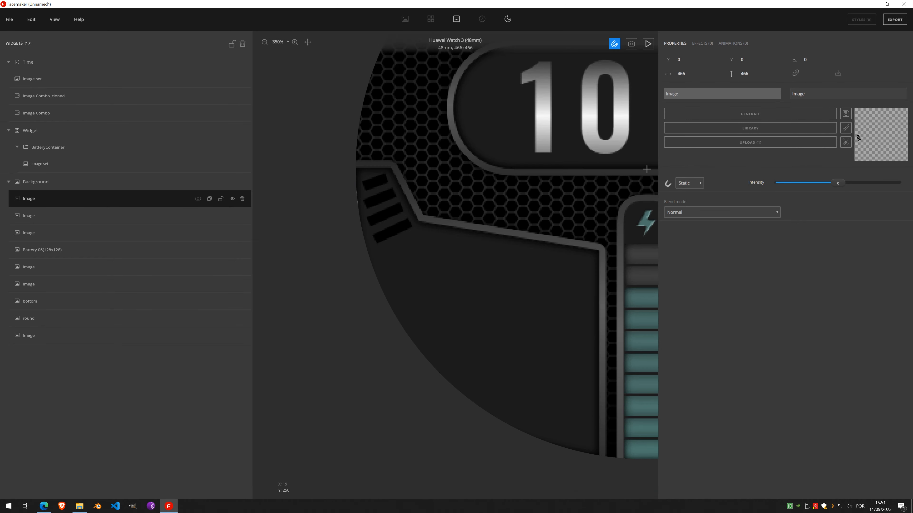
# - Crop the bars image to its content and expand it back with Crop to canvas
pyautogui.click(711, 44)
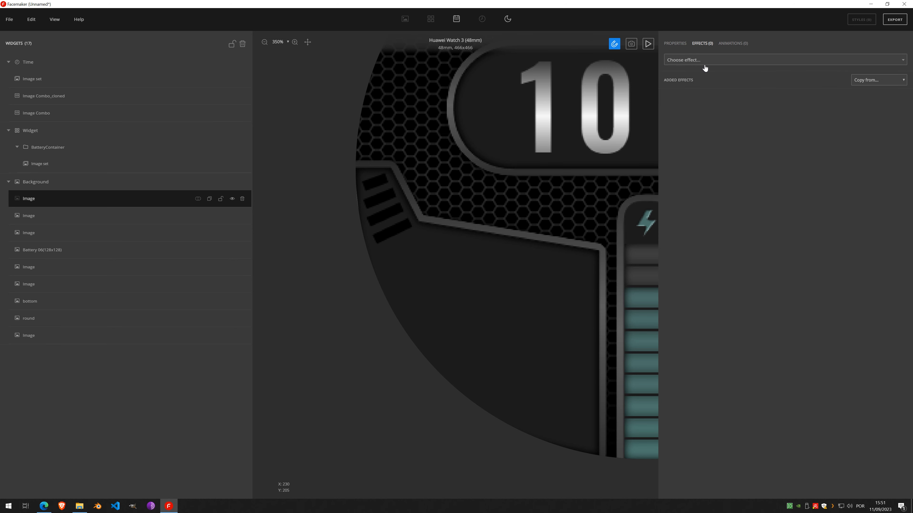
pyautogui.click(681, 43)
pyautogui.click(846, 143)
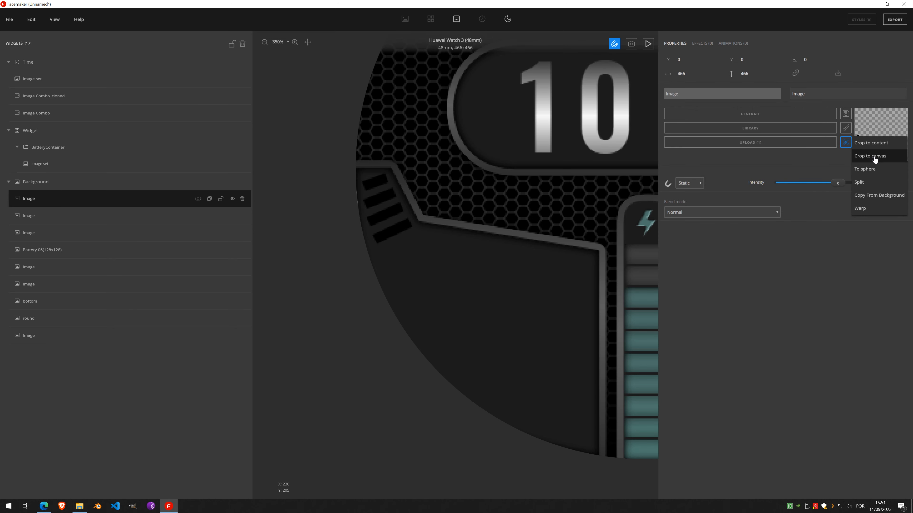
pyautogui.click(866, 156)
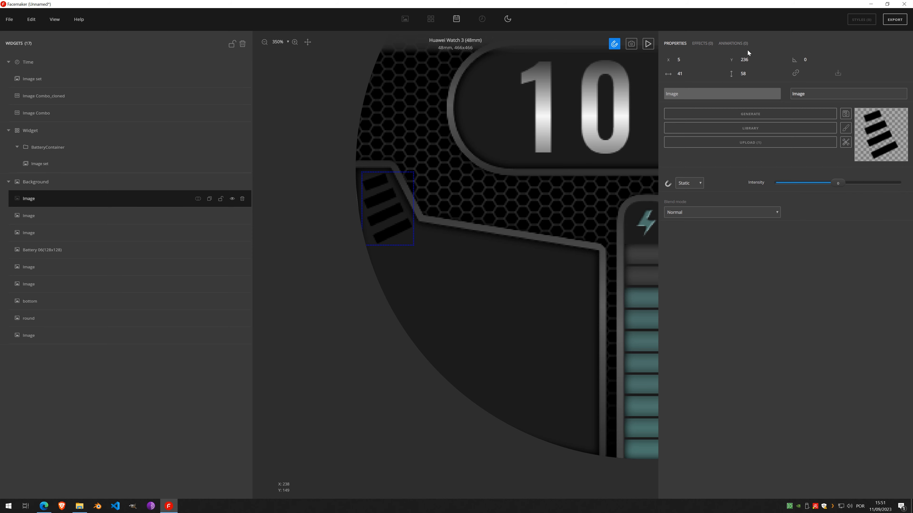
pyautogui.click(845, 144)
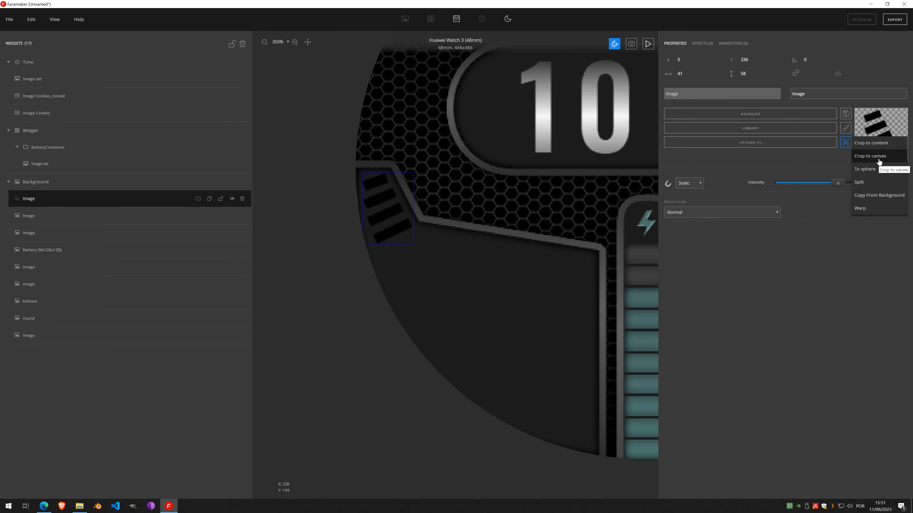
pyautogui.click(879, 157)
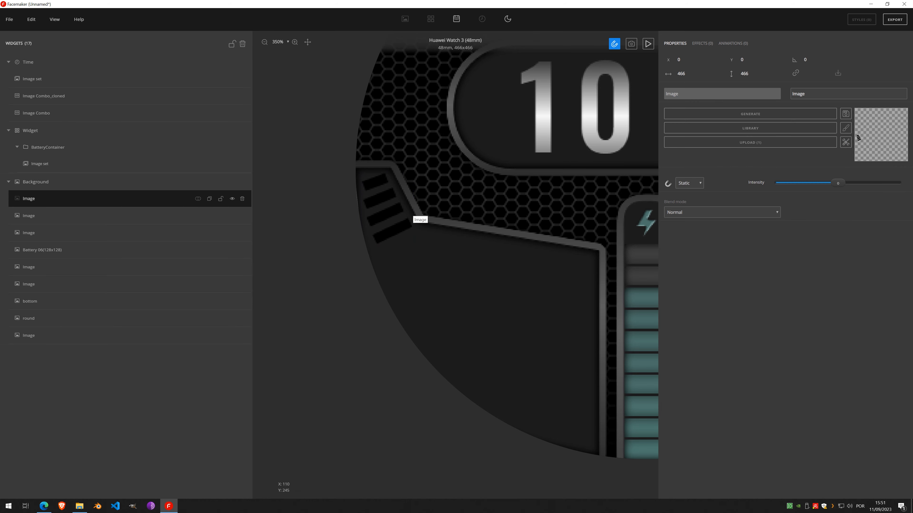
# - Add a Fill color effect to the bars image and set its colour to dark grey (#525252)
pyautogui.scroll(-5, 388, 219)
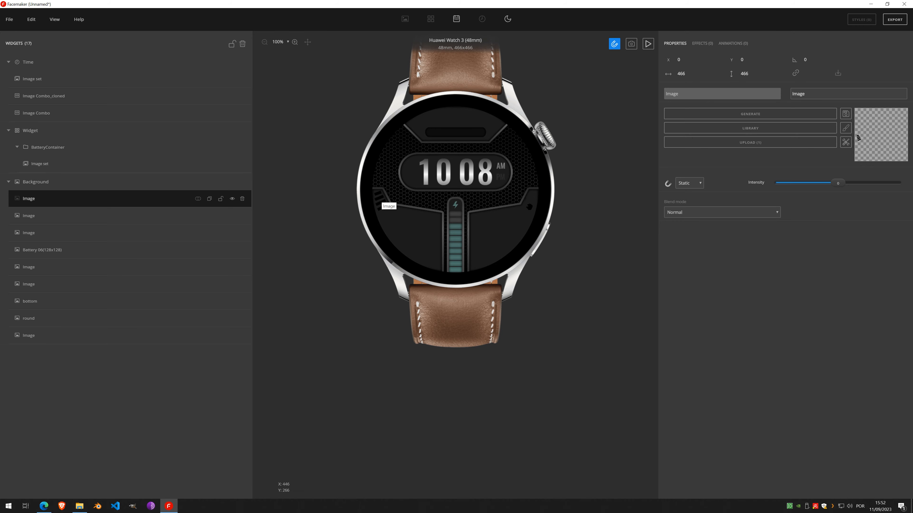
pyautogui.scroll(9, 361, 230)
pyautogui.scroll(1, 361, 238)
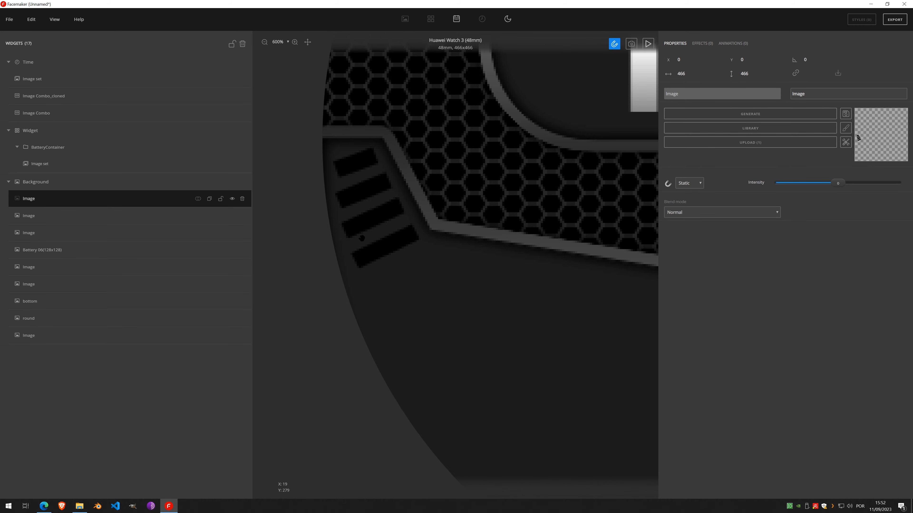
pyautogui.click(699, 45)
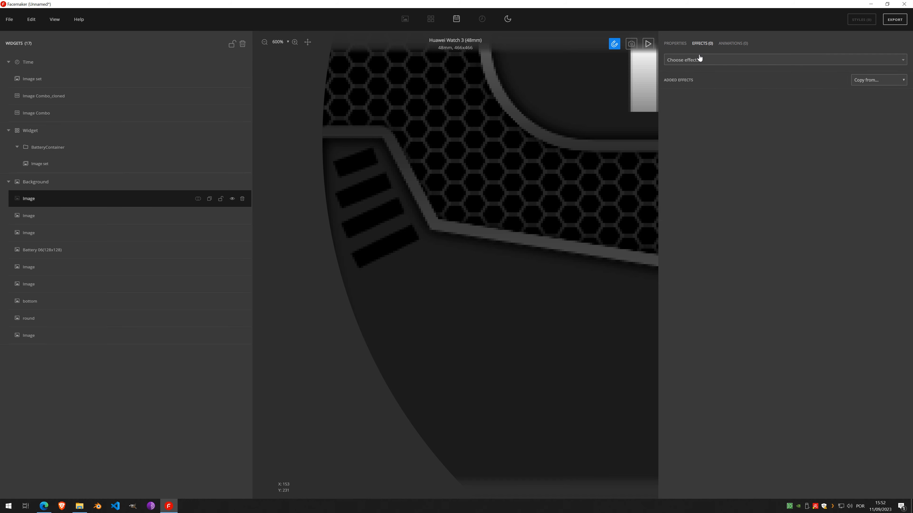
pyautogui.click(699, 59)
pyautogui.scroll(-3, 699, 173)
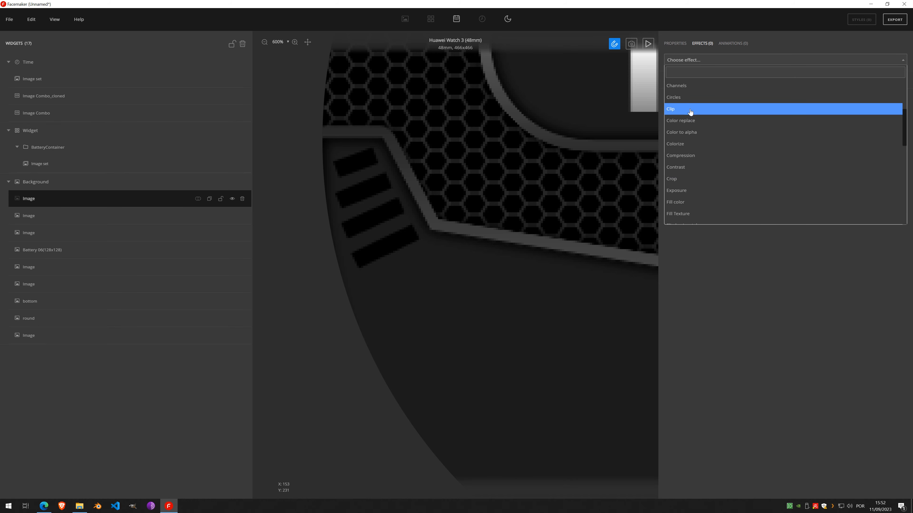
pyautogui.scroll(-2, 689, 185)
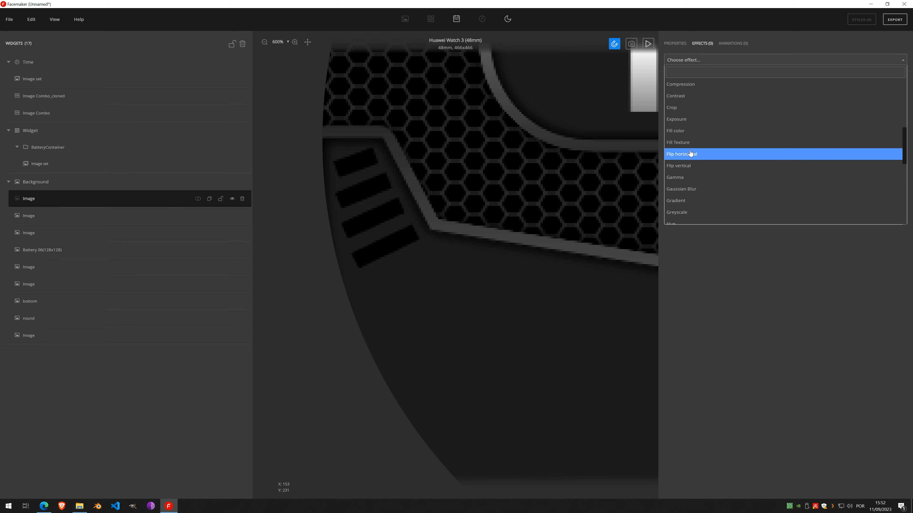
pyautogui.click(692, 132)
pyautogui.click(693, 116)
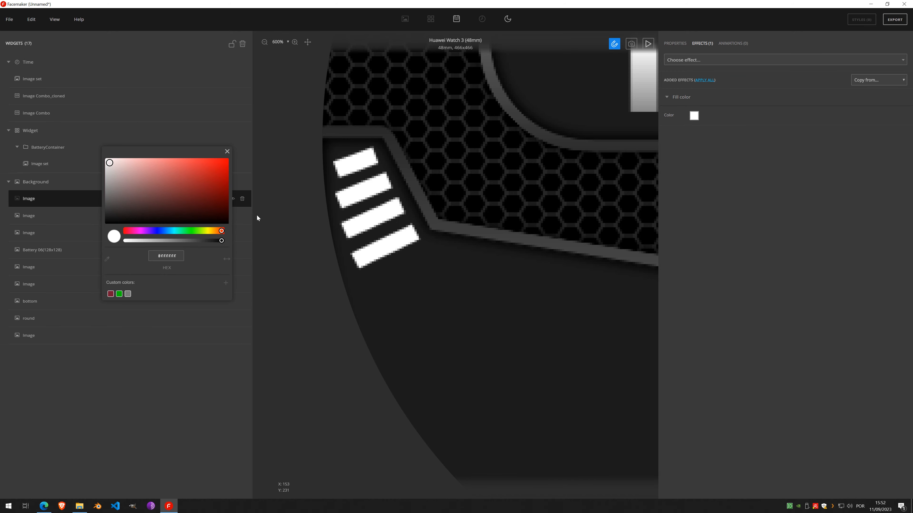
pyautogui.moveTo(118, 202); pyautogui.dragTo(96, 202)
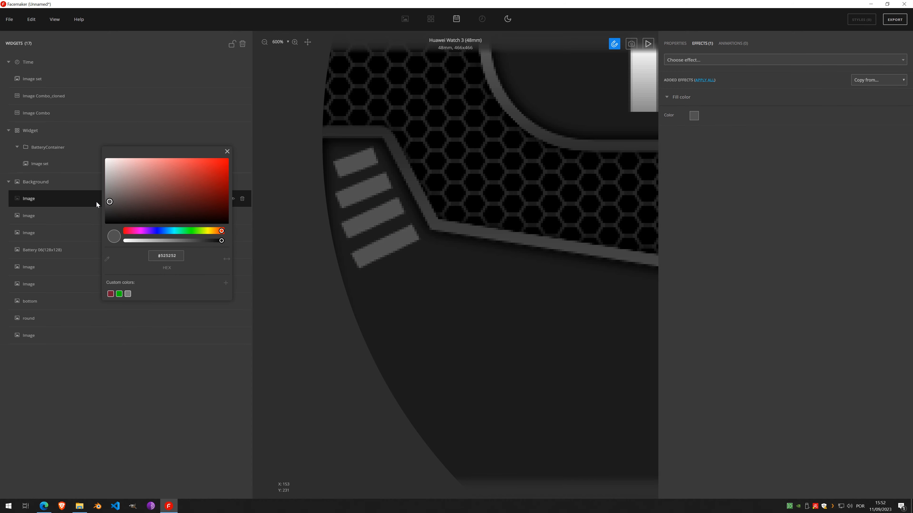
pyautogui.click(227, 151)
# - Add a black Inner Shadow effect to the grey bars and set its strength to 2 and blur to 2
pyautogui.scroll(-5, 475, 244)
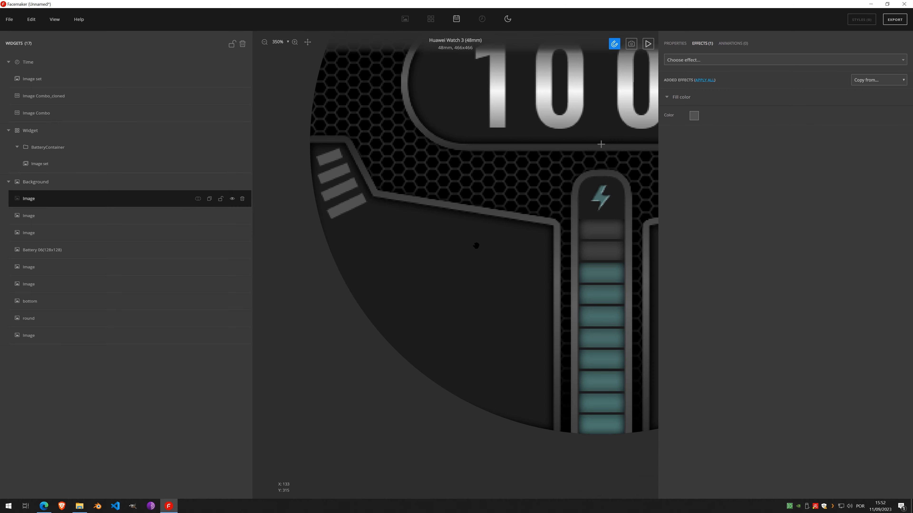
pyautogui.scroll(4, 424, 235)
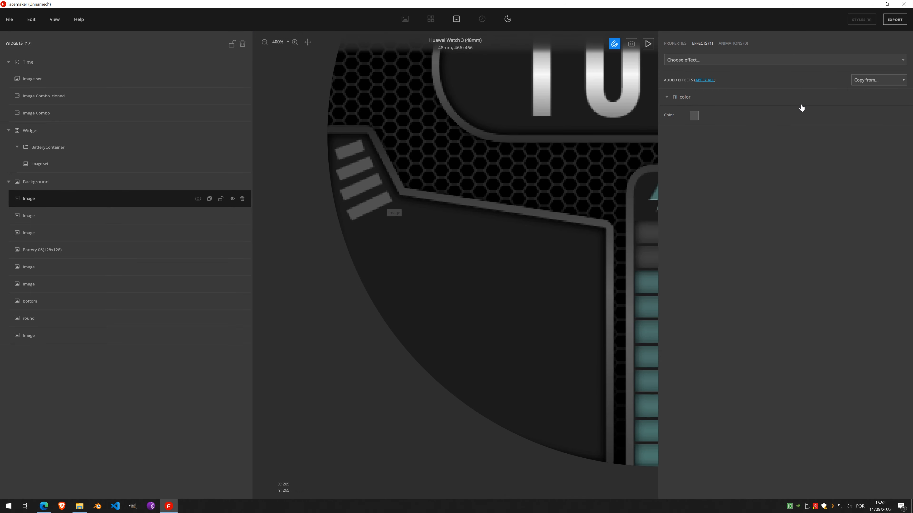
pyautogui.click(707, 61)
pyautogui.scroll(-6, 701, 158)
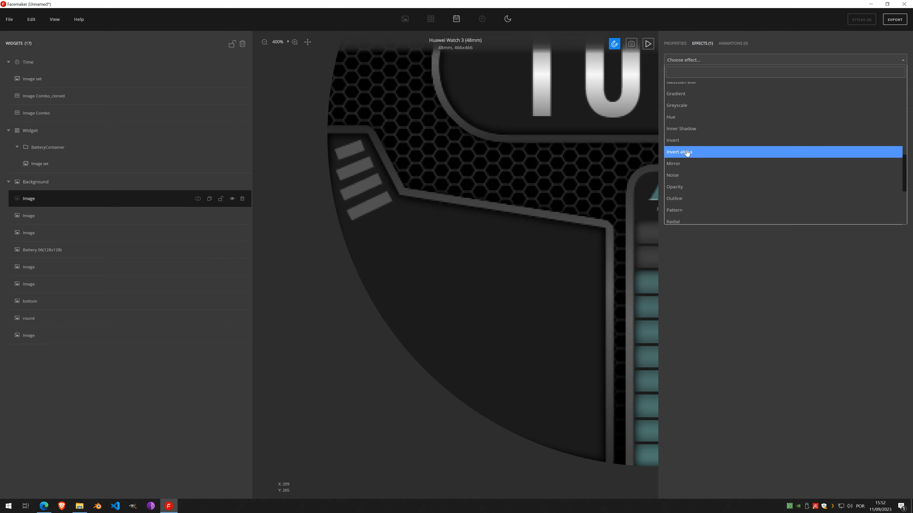
pyautogui.click(685, 128)
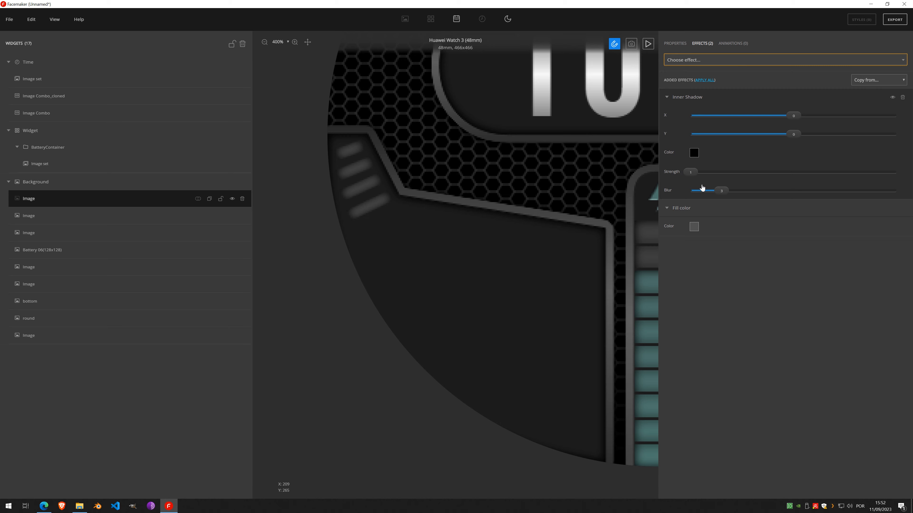
pyautogui.moveTo(721, 190); pyautogui.dragTo(700, 190)
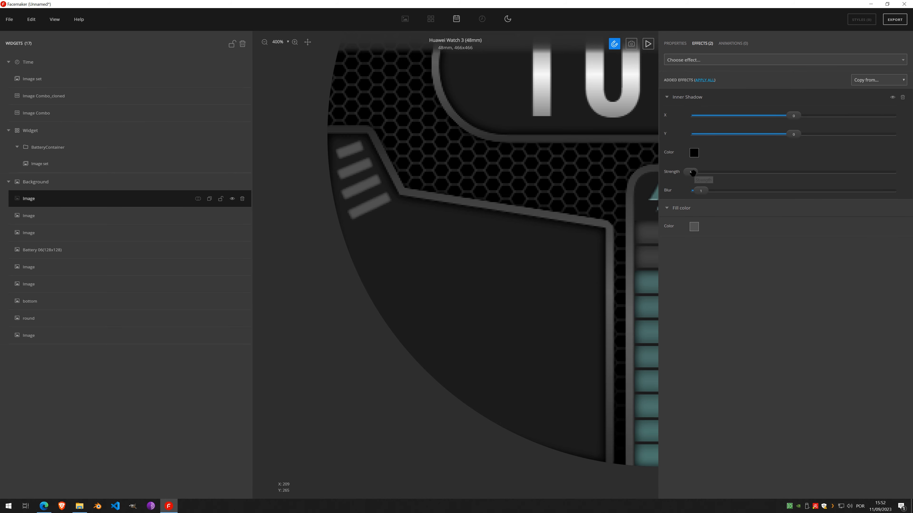
pyautogui.moveTo(711, 172); pyautogui.dragTo(727, 172)
pyautogui.click(714, 190)
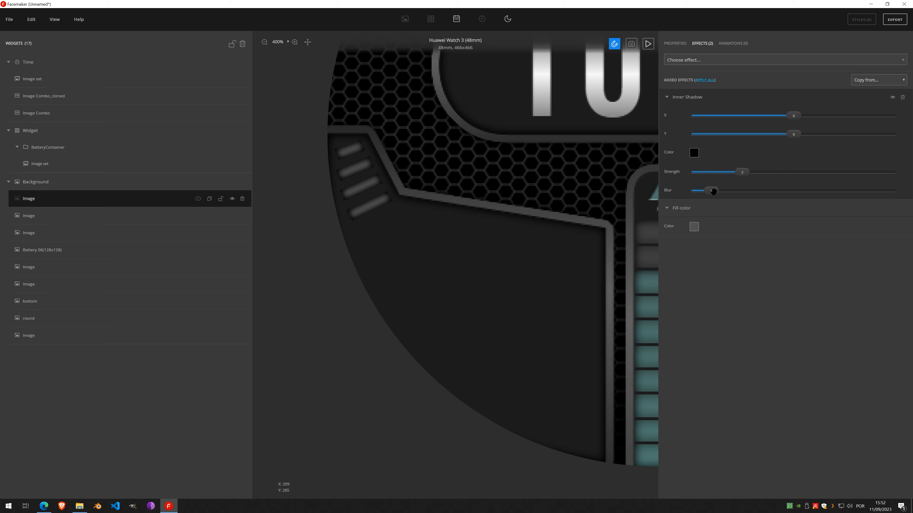
# - Add a Mirror effect to the bars image and enable horizontal mirroring to repeat the bars on the lower-right panel
pyautogui.scroll(-3, 461, 232)
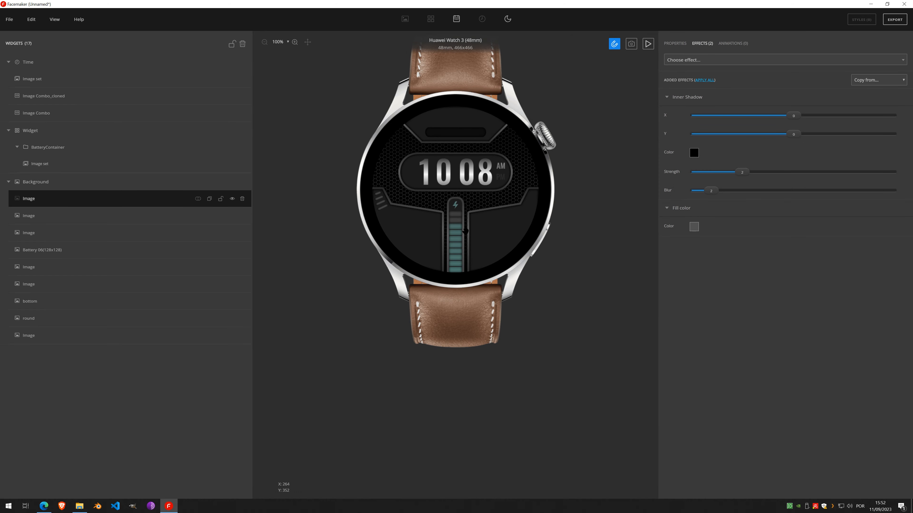
pyautogui.click(672, 102)
pyautogui.click(697, 60)
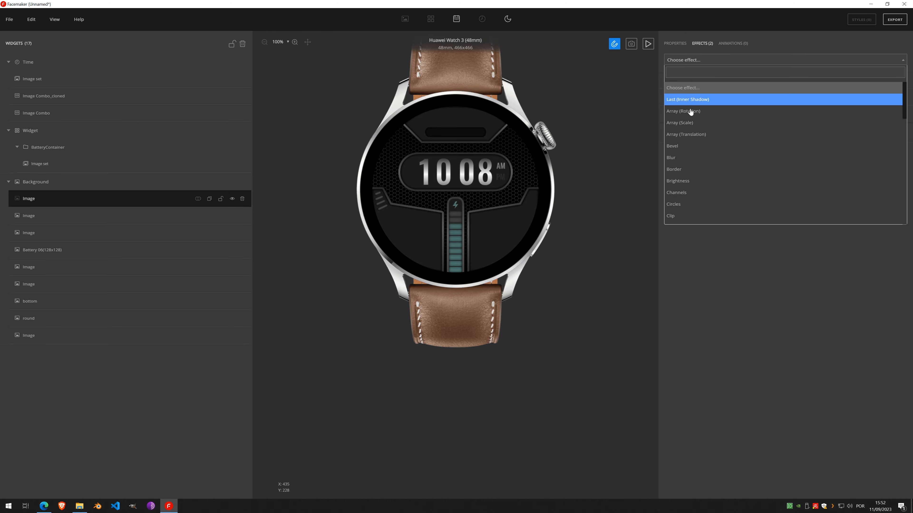
pyautogui.scroll(-5, 694, 185)
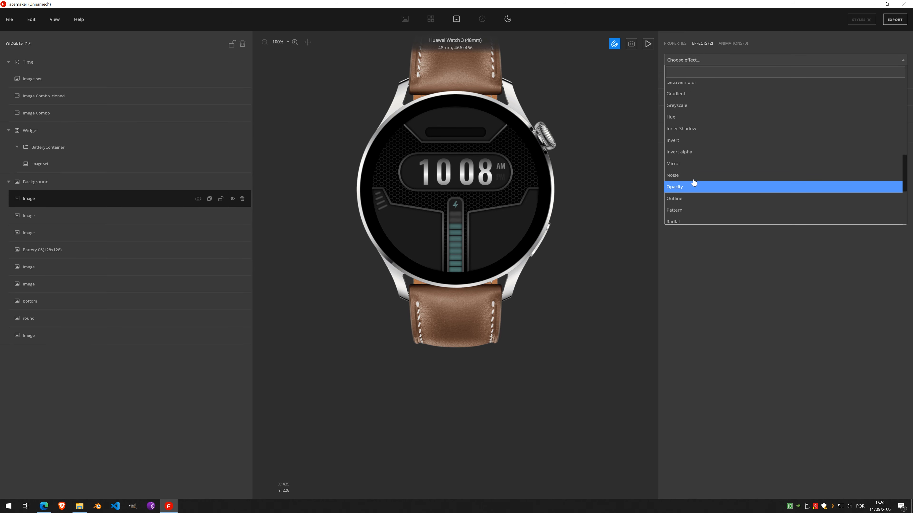
pyautogui.click(695, 165)
pyautogui.click(701, 115)
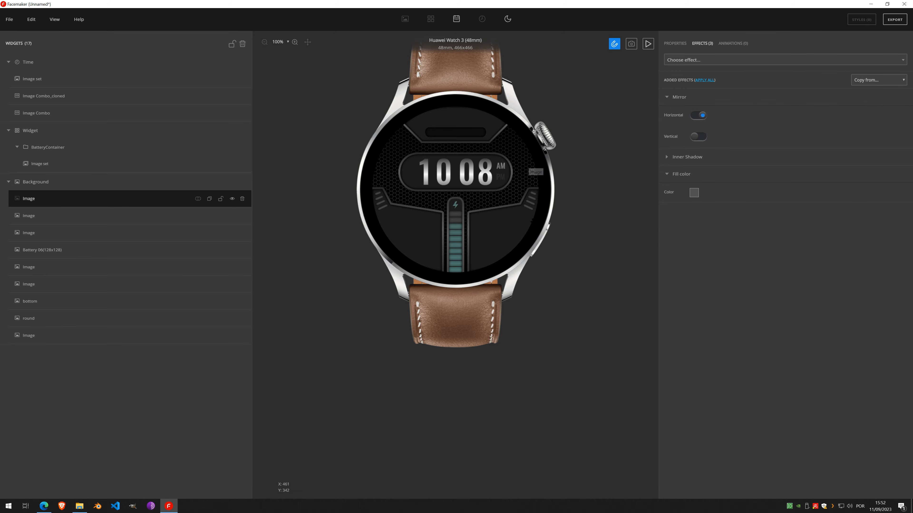
pyautogui.scroll(3, 529, 229)
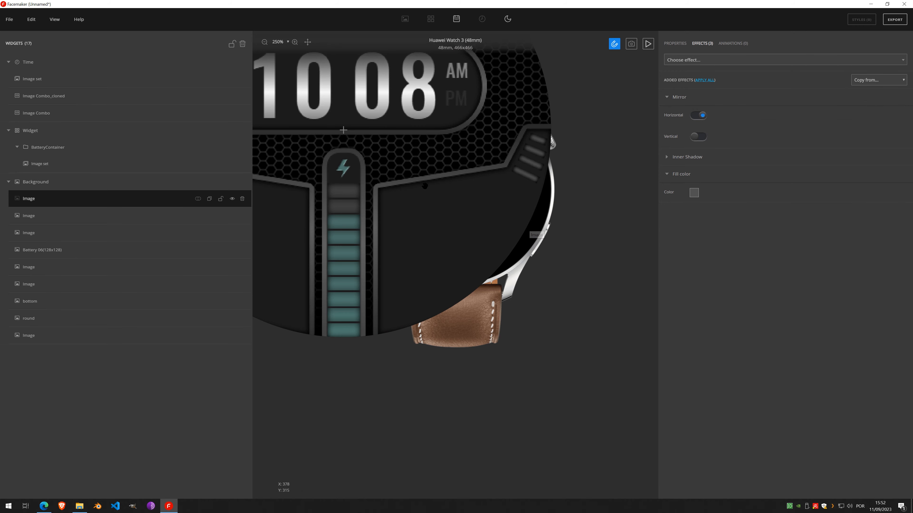
# - Add a new image to the Background group and start a vector drawing in it
pyautogui.scroll(-3, 442, 191)
pyautogui.scroll(2, 460, 175)
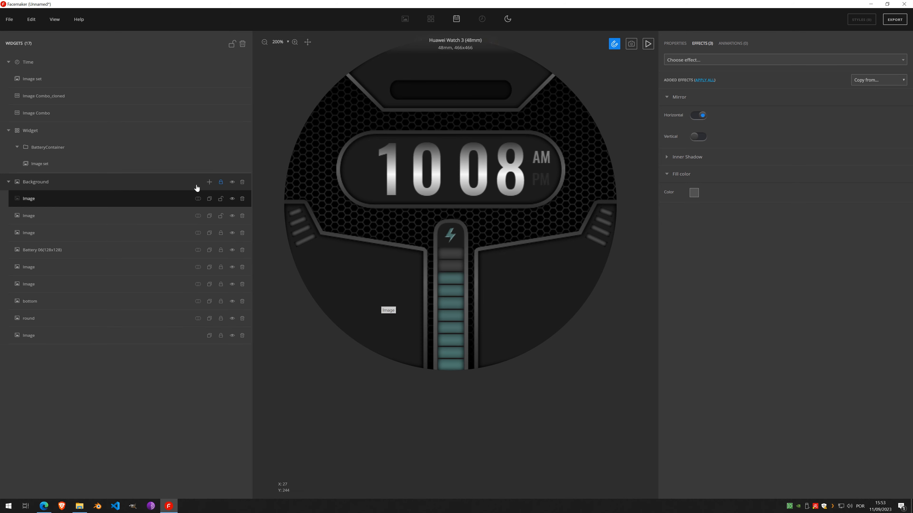
pyautogui.click(210, 183)
pyautogui.click(204, 216)
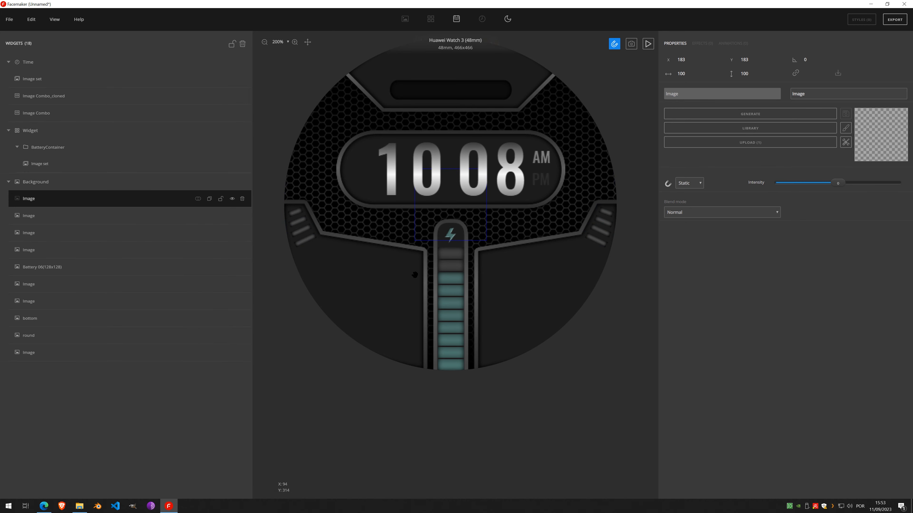
pyautogui.click(845, 129)
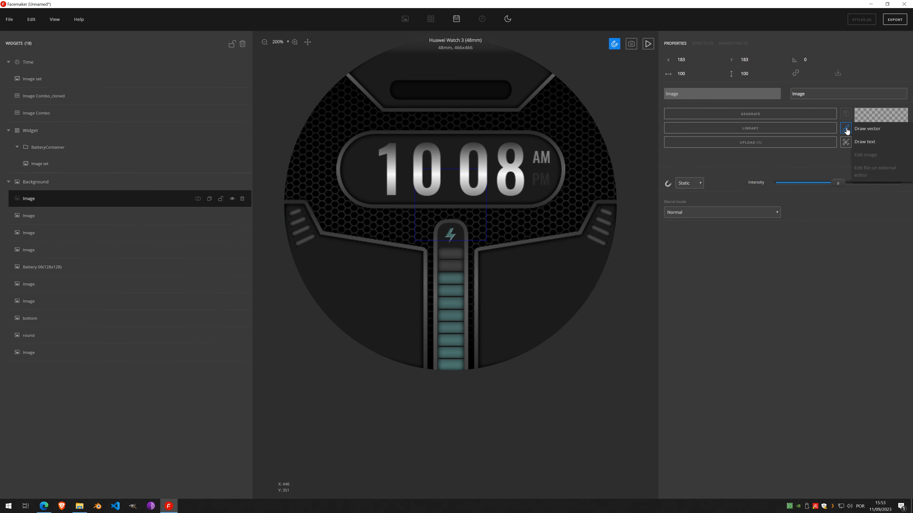
pyautogui.click(867, 131)
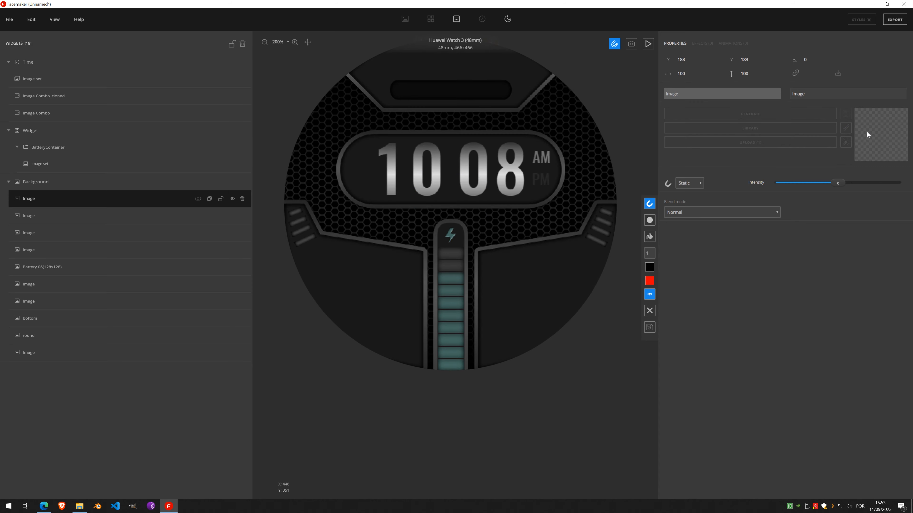
# - Set the vector line colour to red and draw a peaked zigzag polyline in the watch face's lower-left panel
pyautogui.click(649, 267)
pyautogui.moveTo(157, 196); pyautogui.dragTo(241, 135)
pyautogui.click(227, 152)
pyautogui.click(370, 256)
pyautogui.click(398, 286)
pyautogui.click(373, 317)
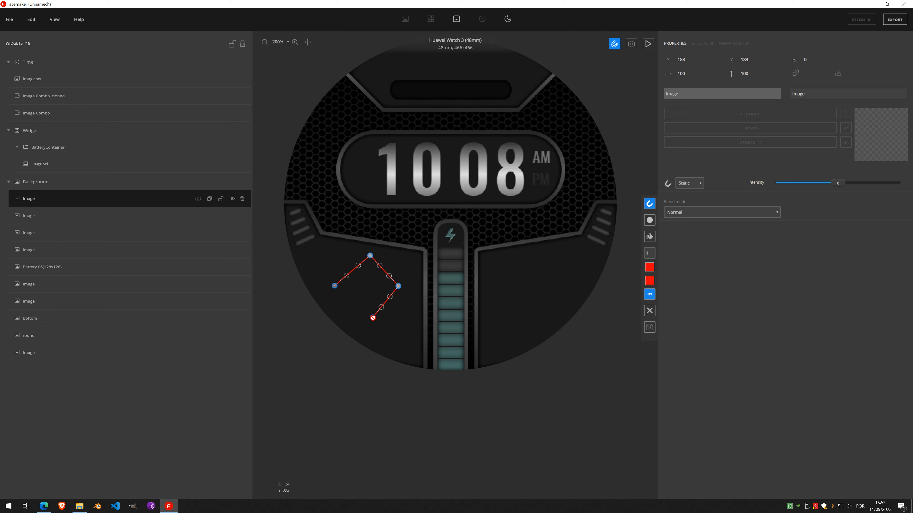
pyautogui.click(373, 318)
# - Extend the red polyline across to the lower-right panel as an inward diamond-shaped spiral and save the vector drawing
pyautogui.click(529, 258)
pyautogui.click(563, 290)
pyautogui.click(513, 339)
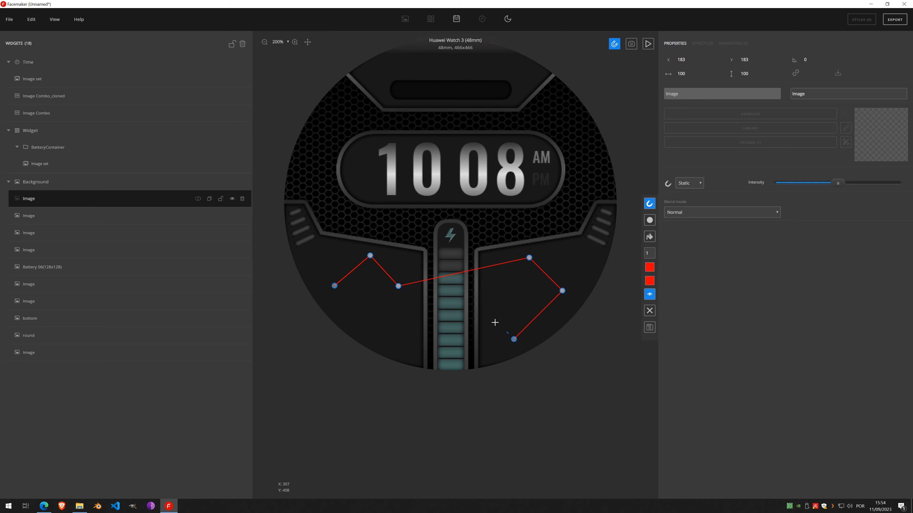
pyautogui.click(475, 300)
pyautogui.click(502, 274)
pyautogui.click(532, 303)
pyautogui.click(517, 319)
pyautogui.click(496, 298)
pyautogui.click(504, 290)
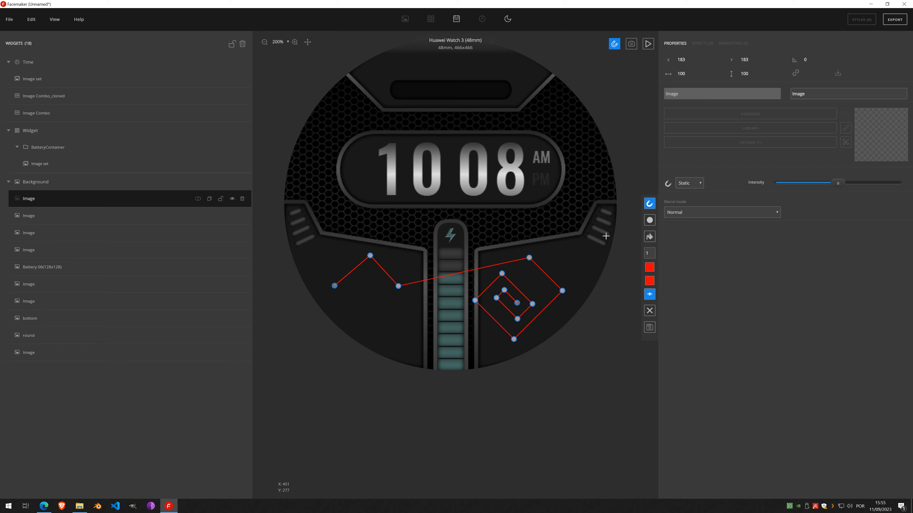
pyautogui.click(649, 328)
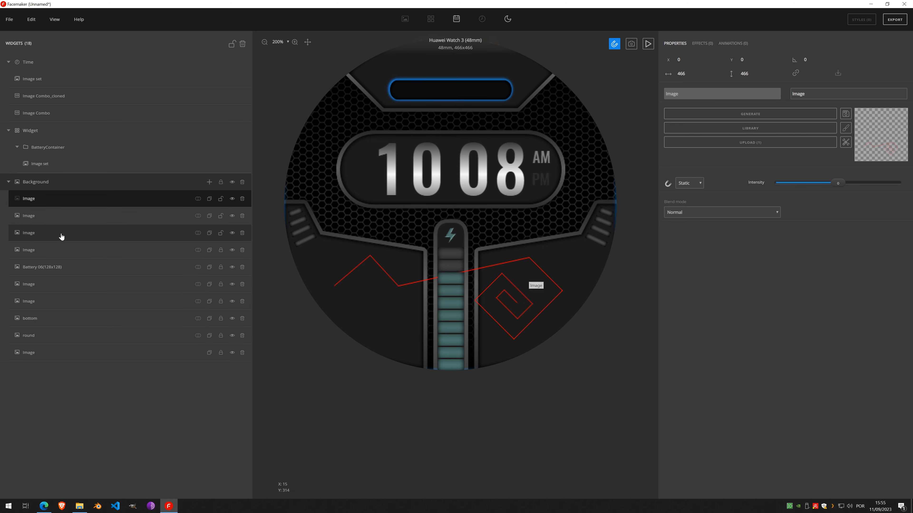
# - Delete the image holding the red vector drawing from the Background group
pyautogui.click(242, 199)
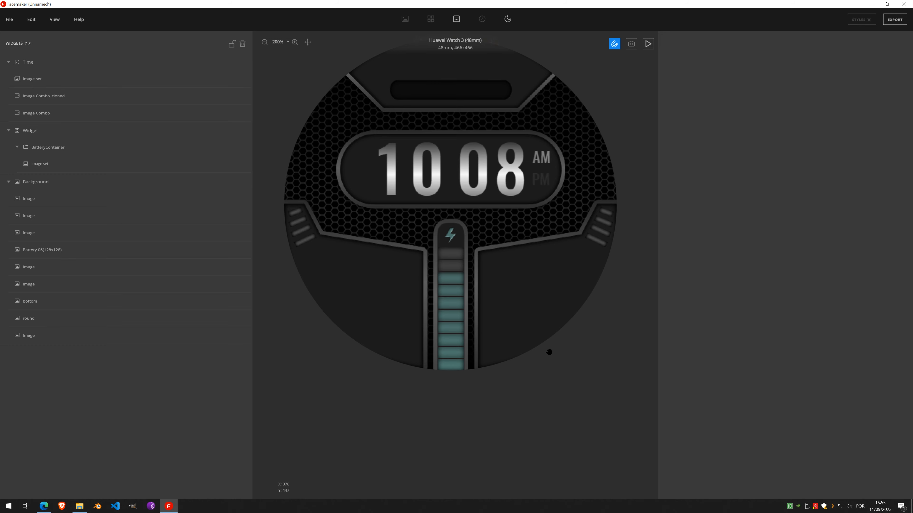
pyautogui.scroll(-1, 495, 320)
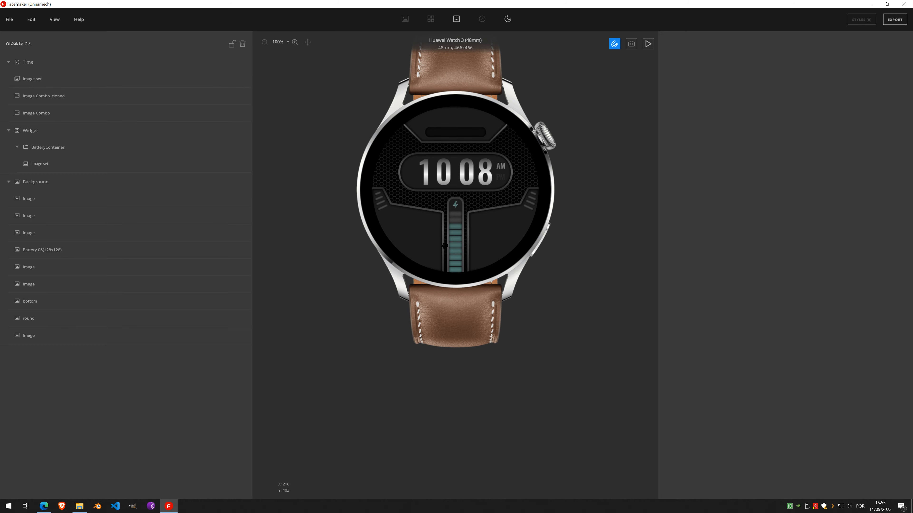